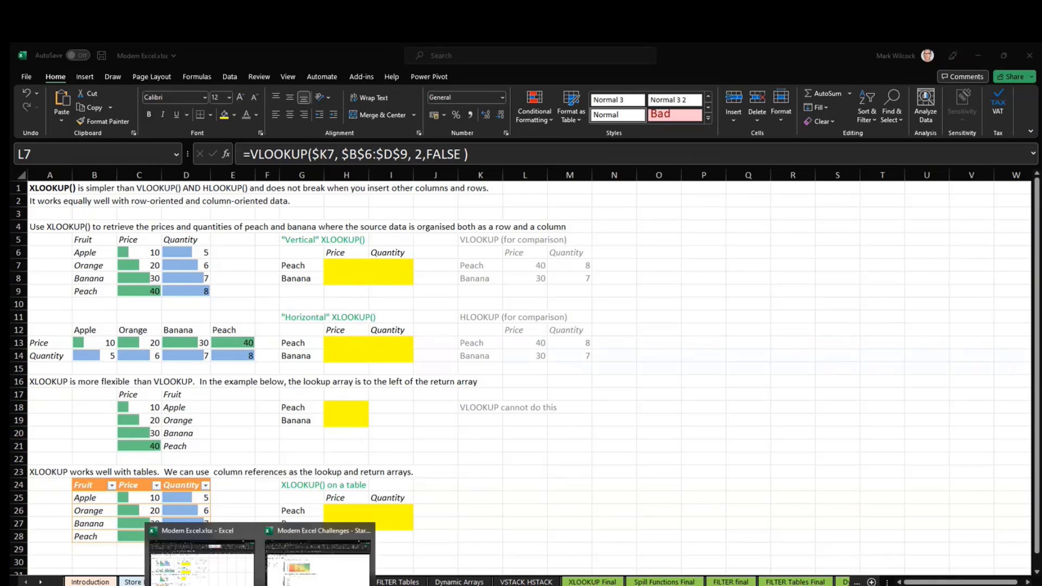
# Step: Switch to the Modern Excel Challenges workbook, open the Split Text sheet and enlarge its view
pyautogui.click(317, 559)
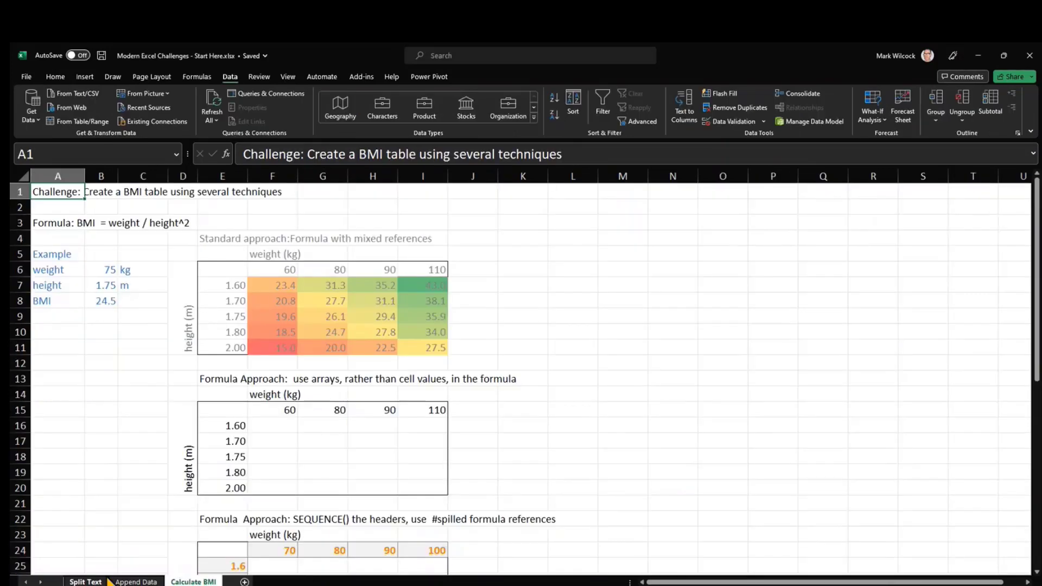
pyautogui.click(86, 581)
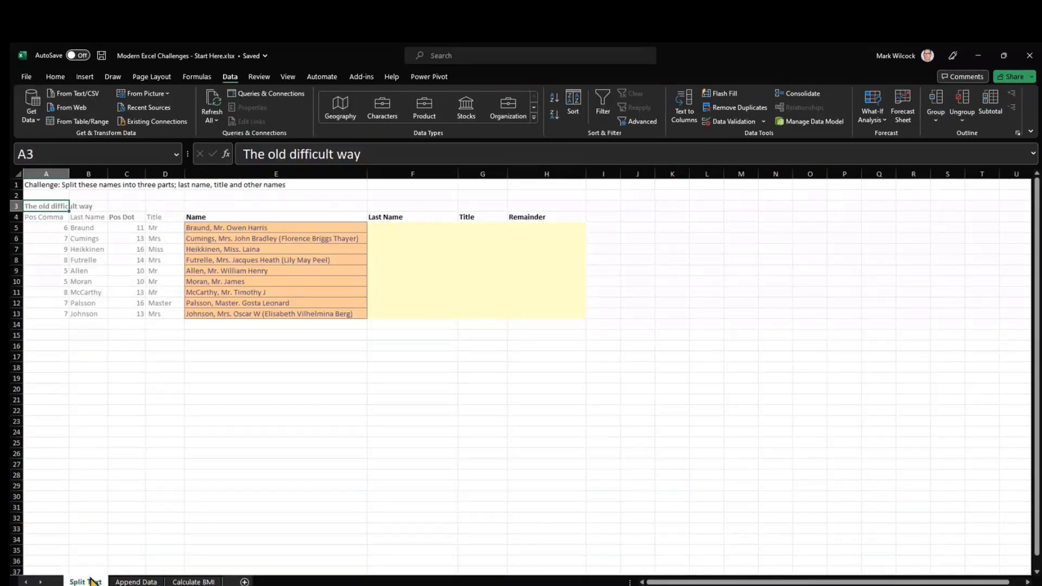
pyautogui.click(487, 471)
pyautogui.scroll(1, 486, 470)
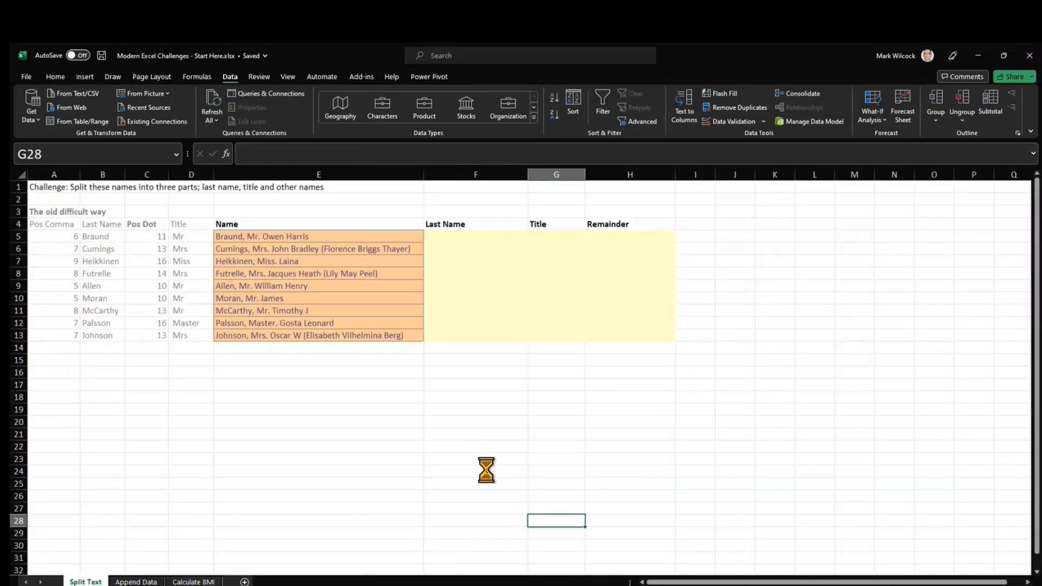
pyautogui.scroll(1, 487, 470)
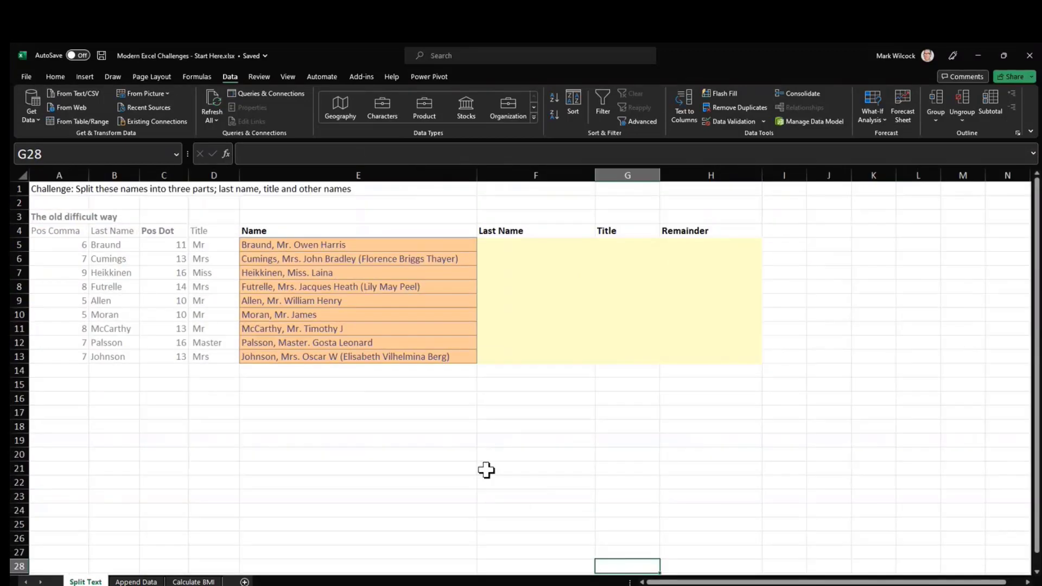
# Step: Examine the first entry in the Name column and its empty Last Name, Title and Remainder cells in row 5
pyautogui.click(345, 245)
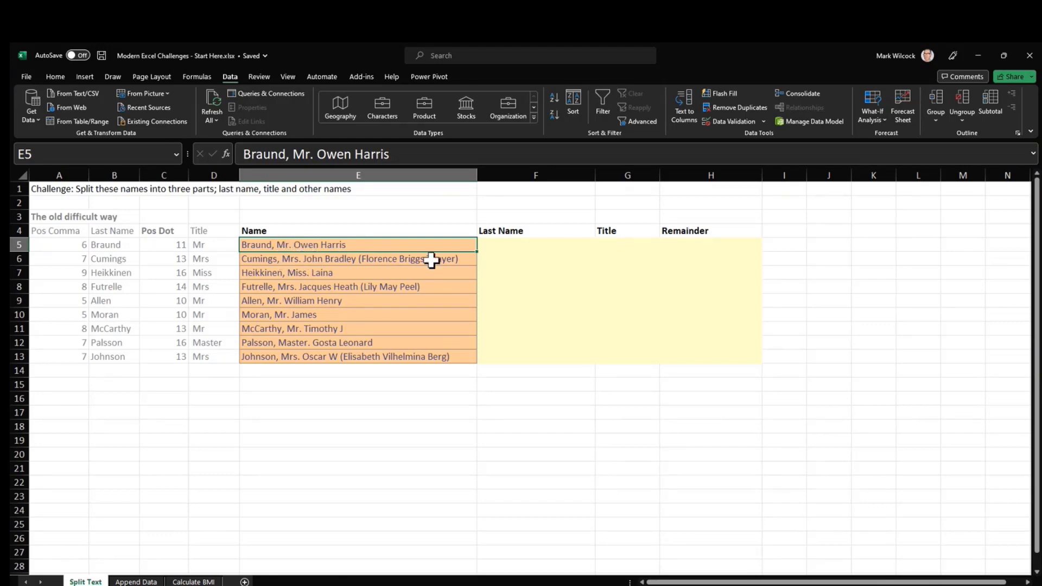
pyautogui.click(531, 246)
pyautogui.click(612, 243)
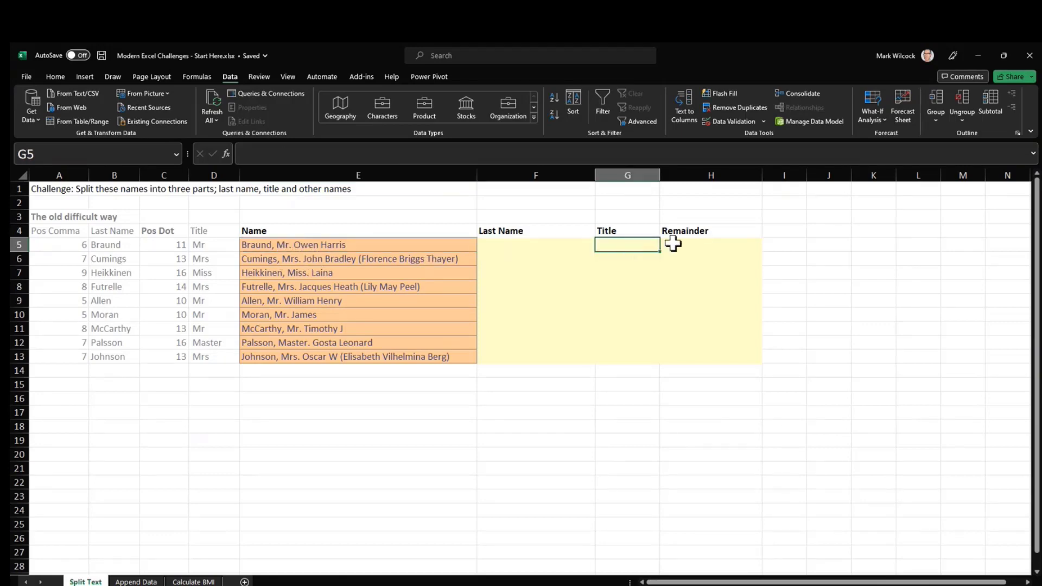
pyautogui.click(671, 243)
pyautogui.click(336, 250)
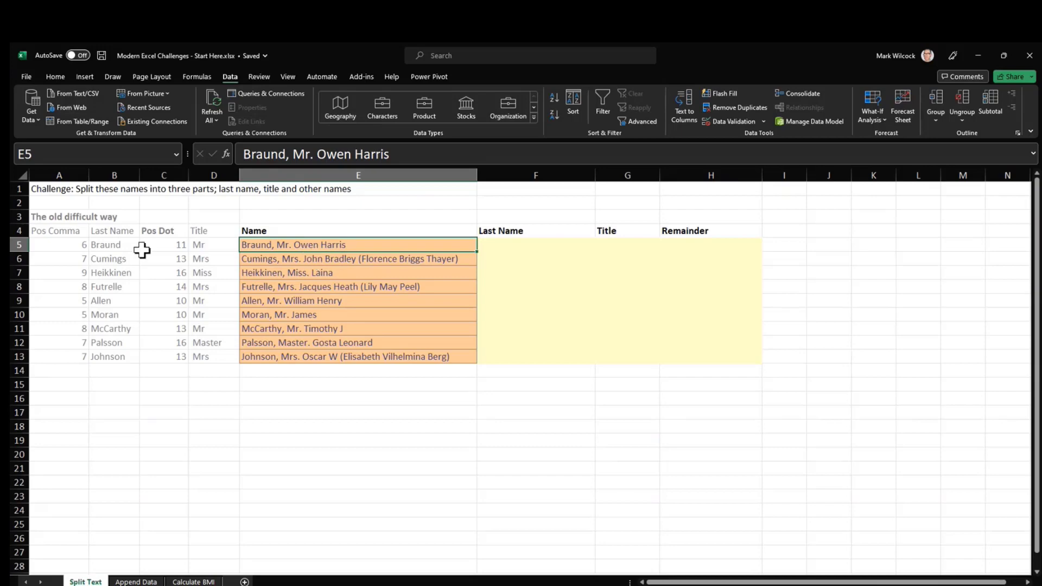
# Step: Inspect the old-method formulas in row 5 for the comma position and the last name
pyautogui.click(66, 231)
pyautogui.press('Up')
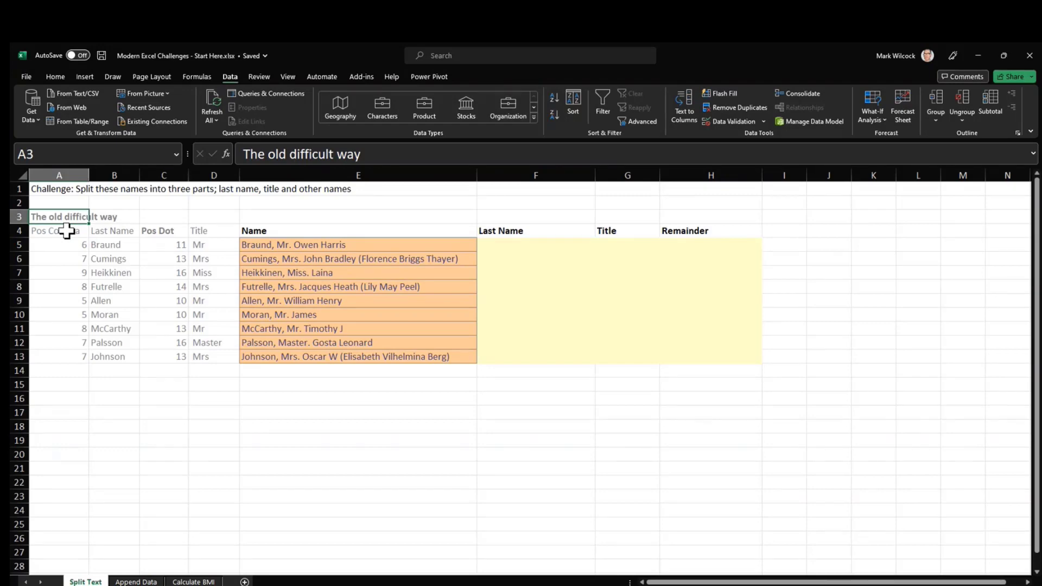
pyautogui.press('Down')
pyautogui.press('Down')
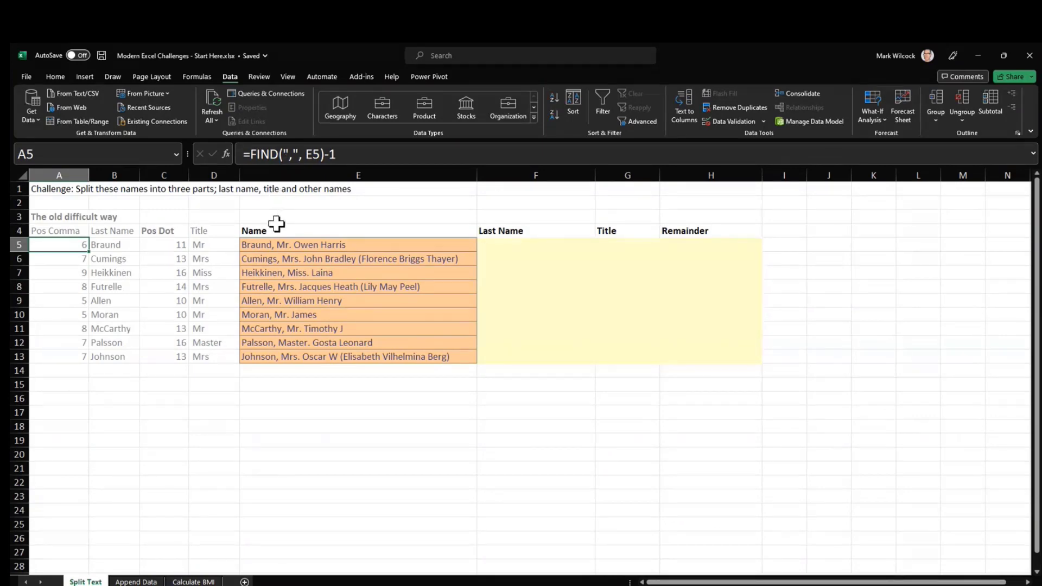
pyautogui.click(125, 242)
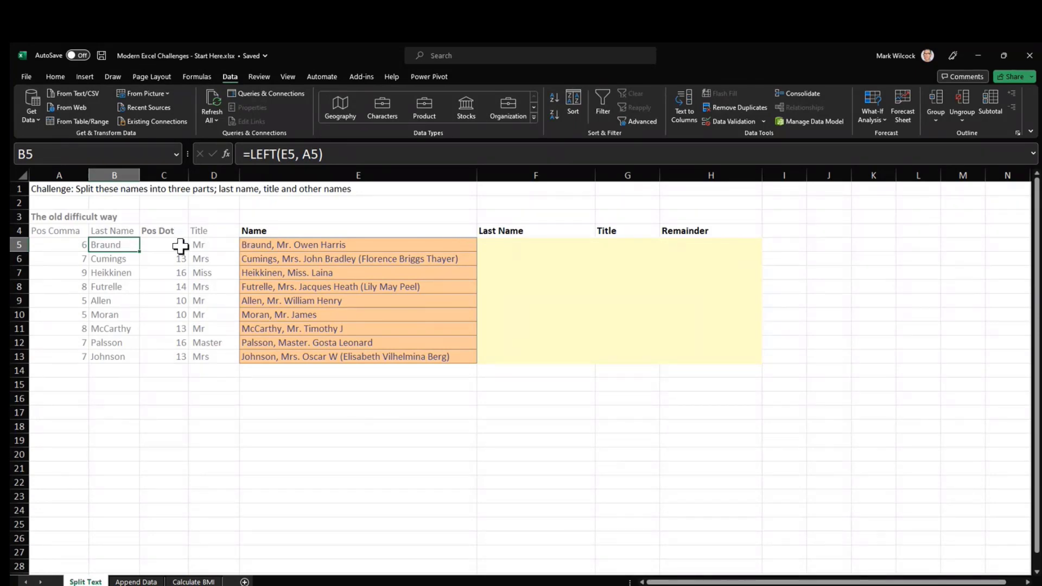
# Step: Inspect the old-method formulas for the dot position and the title, comparing D5 with D7, and return to F5
pyautogui.click(161, 243)
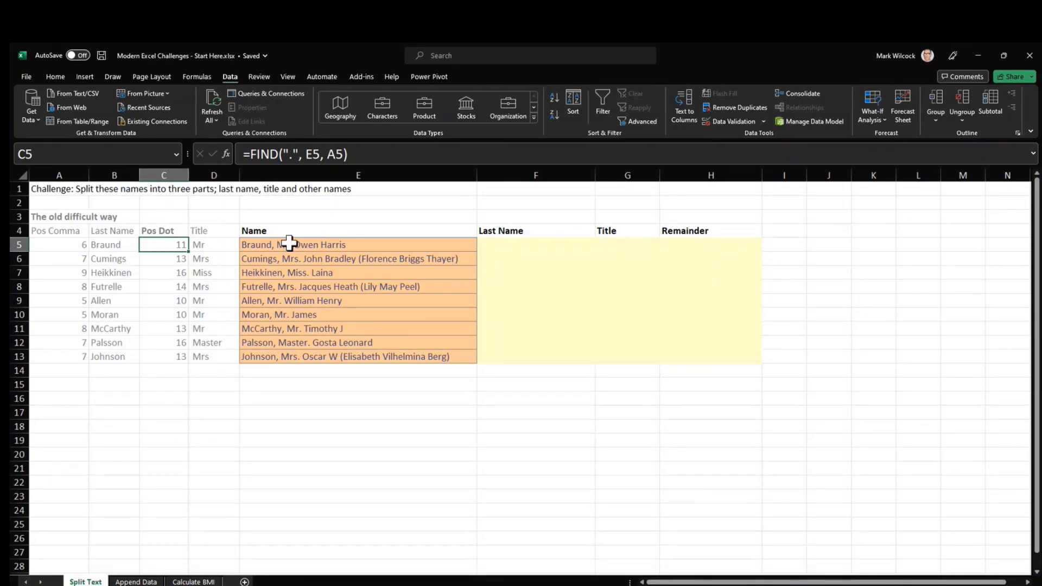
pyautogui.click(219, 245)
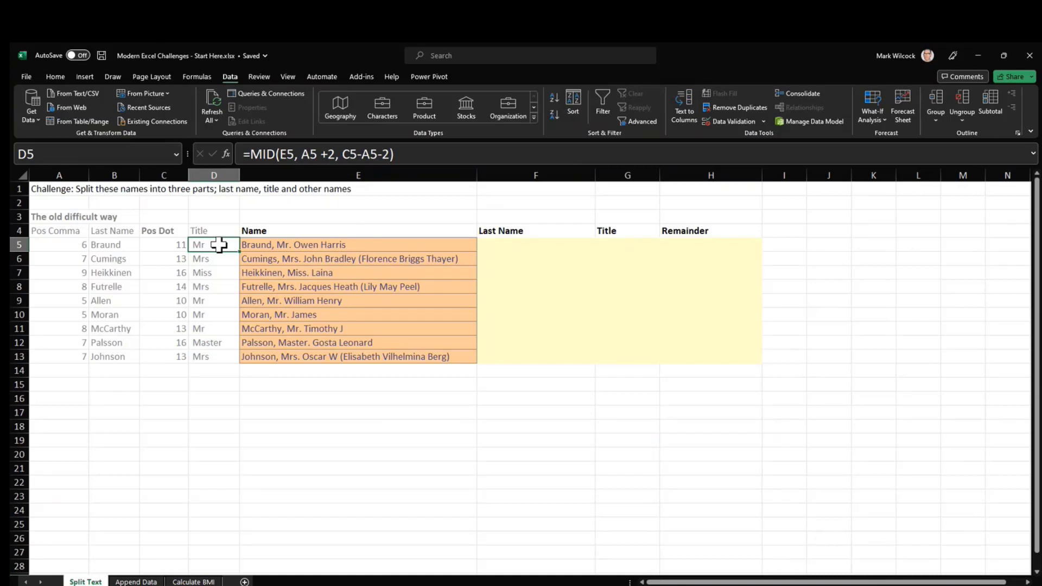
pyautogui.click(208, 273)
pyautogui.click(216, 242)
pyautogui.click(214, 274)
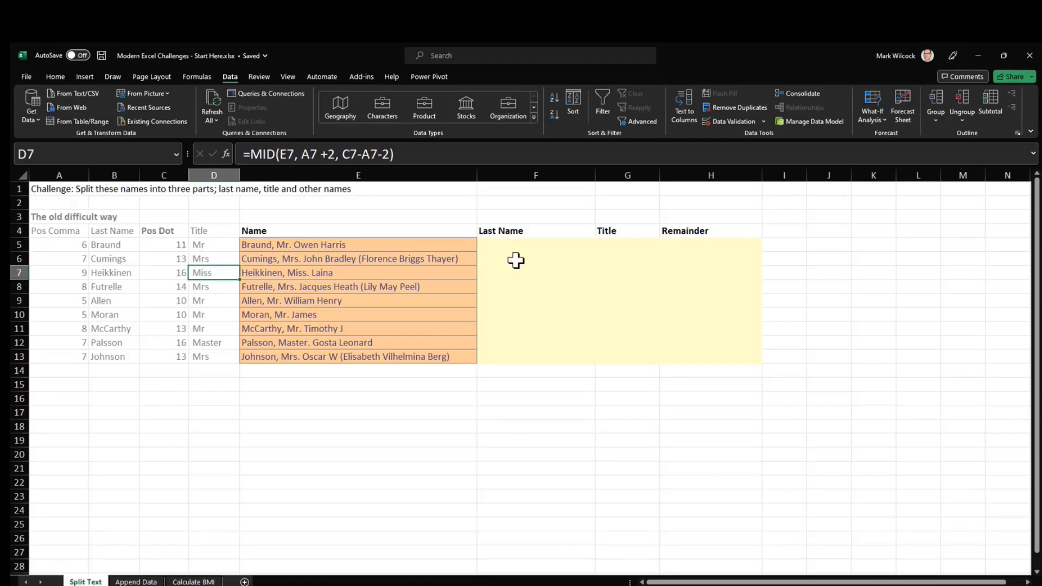
pyautogui.click(516, 245)
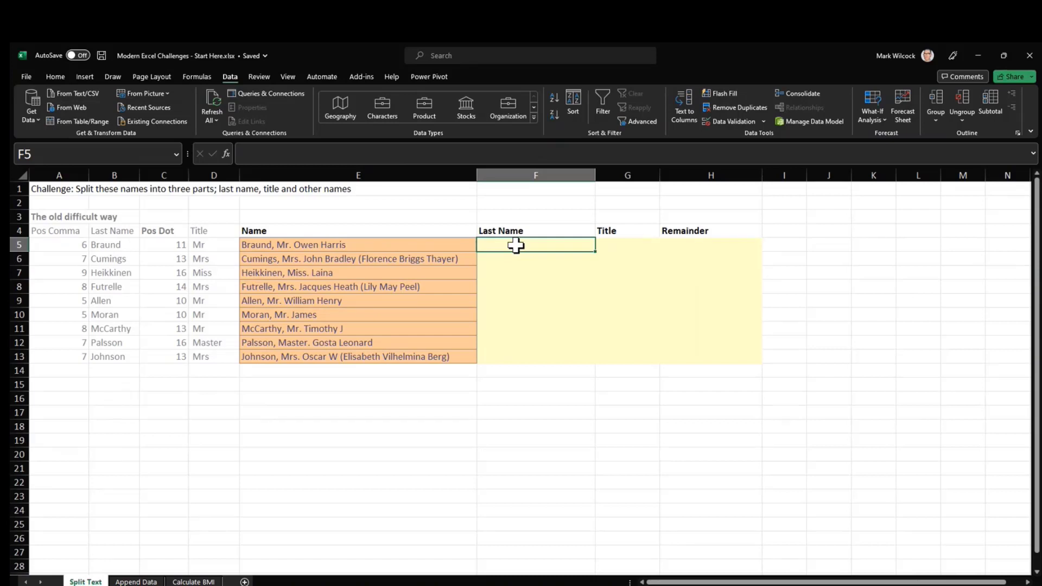
# Step: Open the Append Data sheet and examine the Jan data rows B6:D7 plus the Jan, Feb and Mar Results headings
pyautogui.click(134, 582)
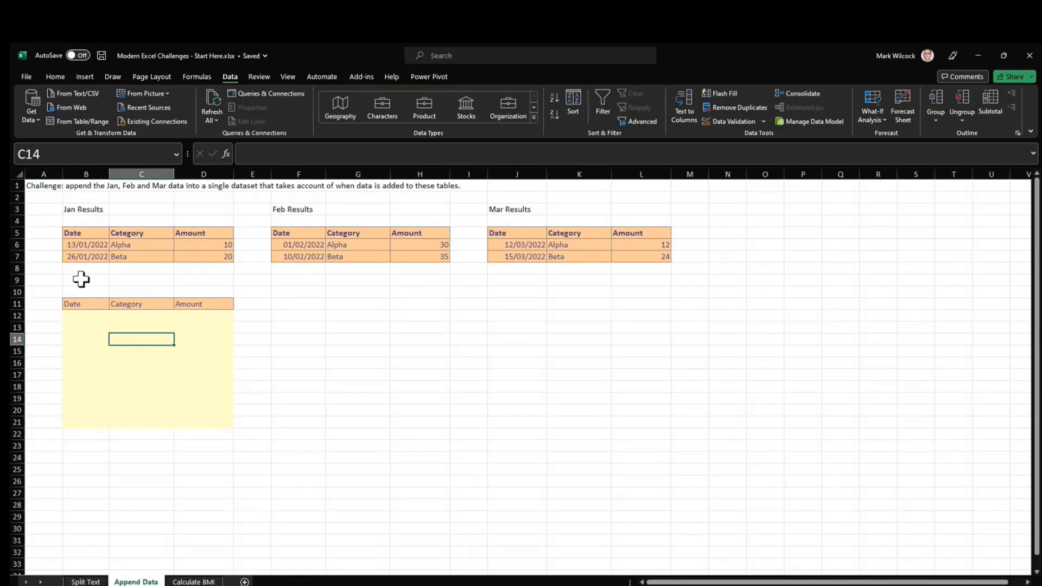
pyautogui.click(88, 245)
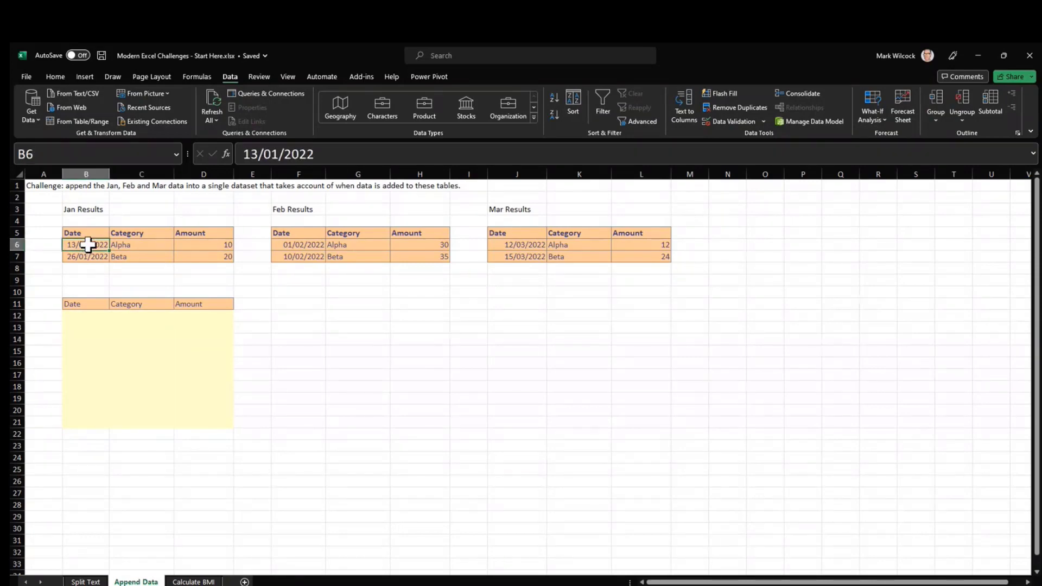
pyautogui.hotkey('shift', 'Down')
pyautogui.hotkey('shift', 'Right')
pyautogui.hotkey('shift', 'Right')
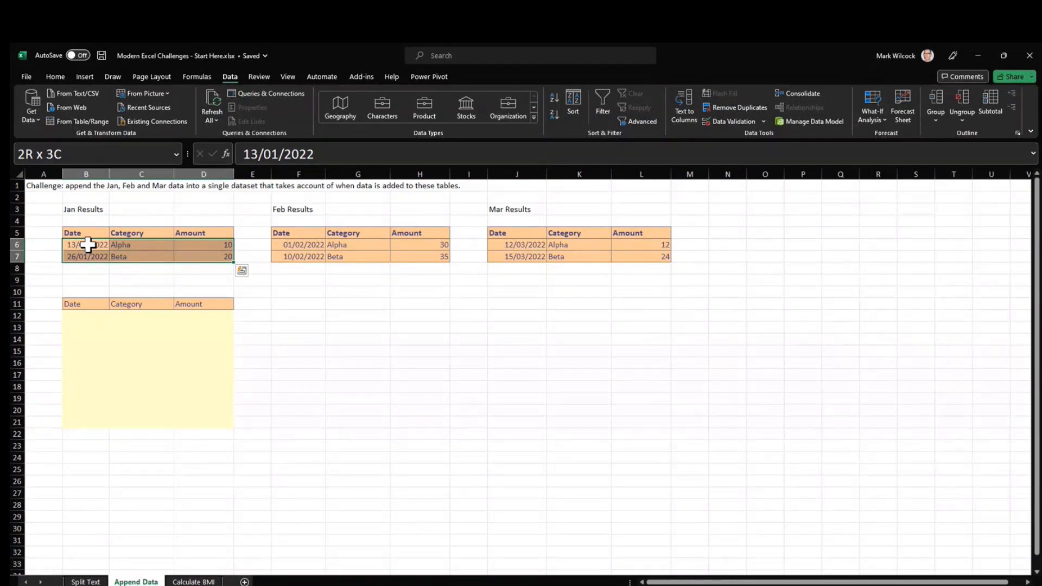
pyautogui.click(84, 210)
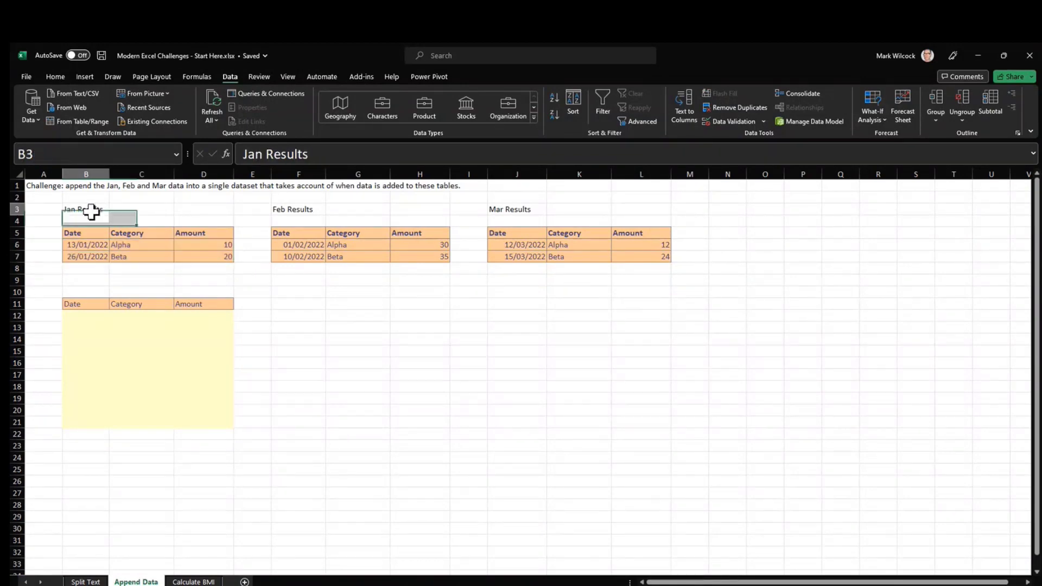
pyautogui.click(303, 212)
pyautogui.click(524, 210)
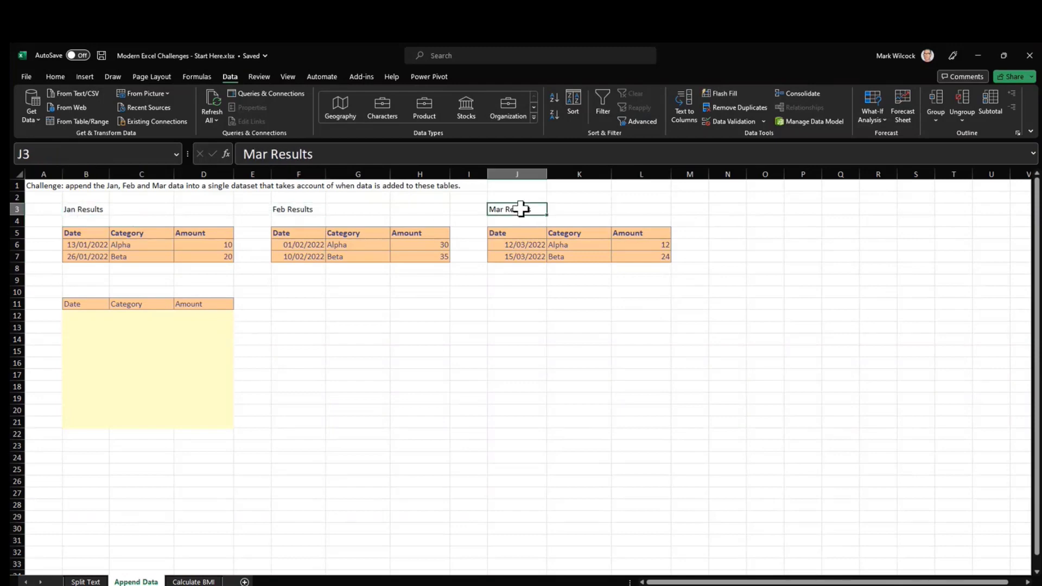
# Step: Examine the output start cell B12 and the blank row J8:L8 beneath the Mar Results table
pyautogui.click(81, 314)
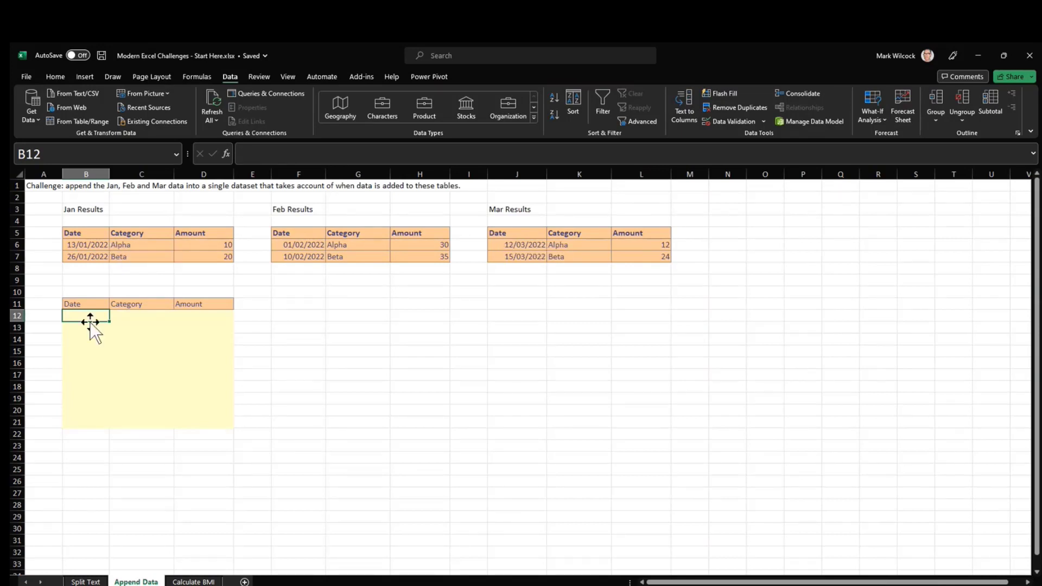
pyautogui.click(514, 270)
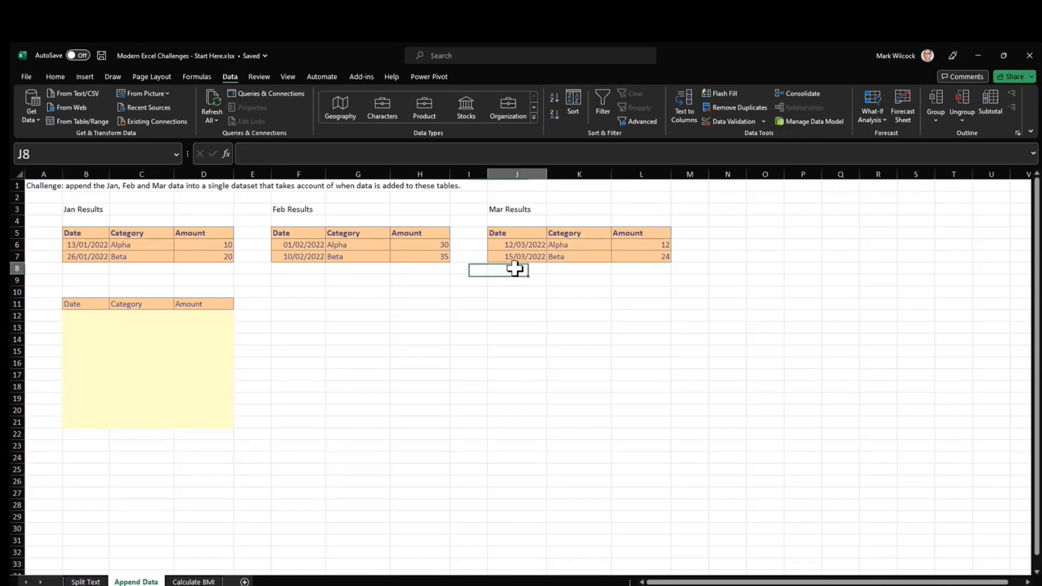
pyautogui.hotkey('shift', 'Right')
pyautogui.hotkey('shift', 'Right')
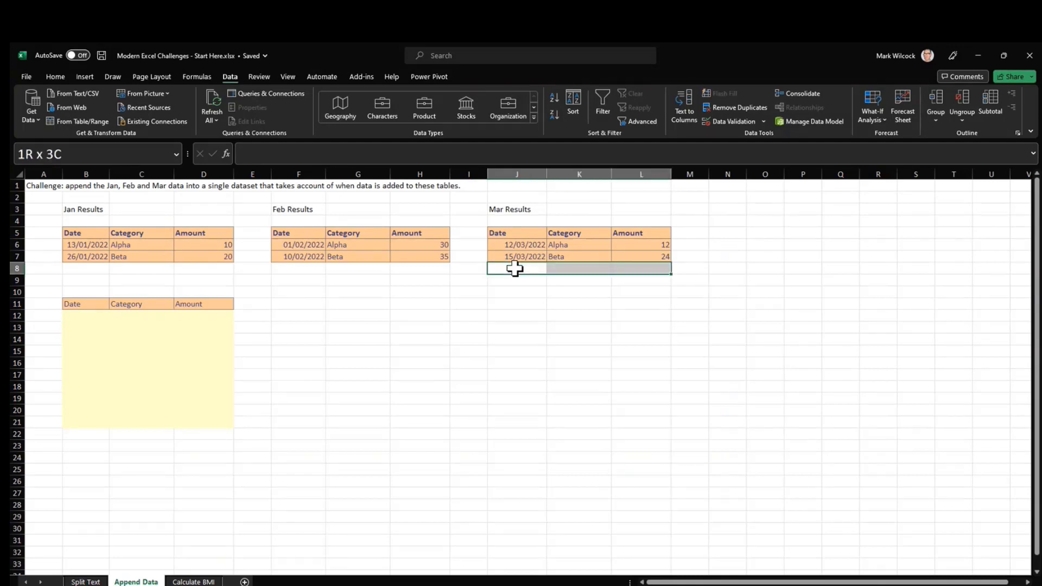
pyautogui.click(78, 318)
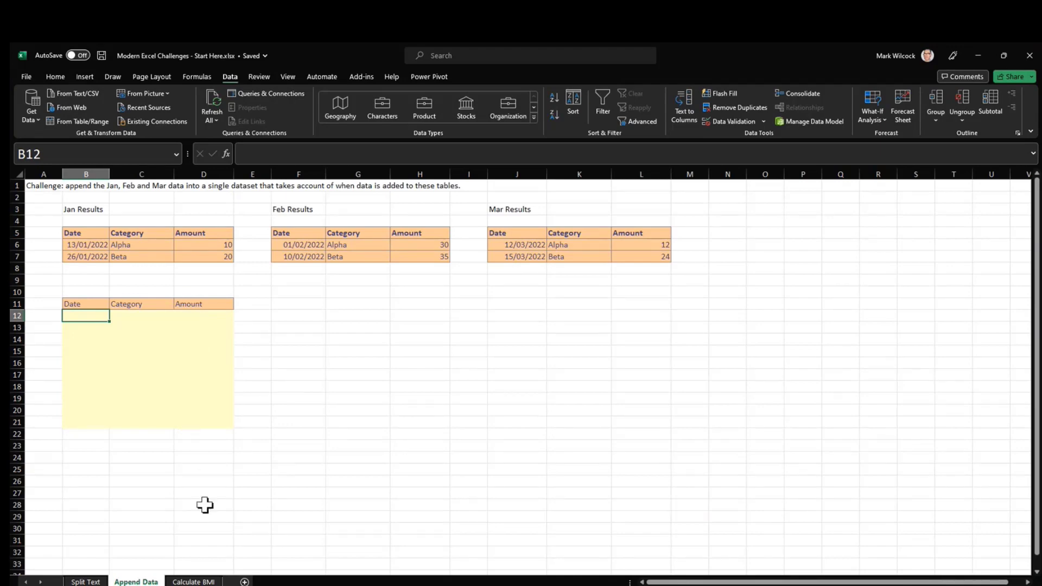
# Step: Open the Calculate BMI sheet and examine the weight and height terms of the formula text in A3 and the example calculation in B8
pyautogui.click(195, 581)
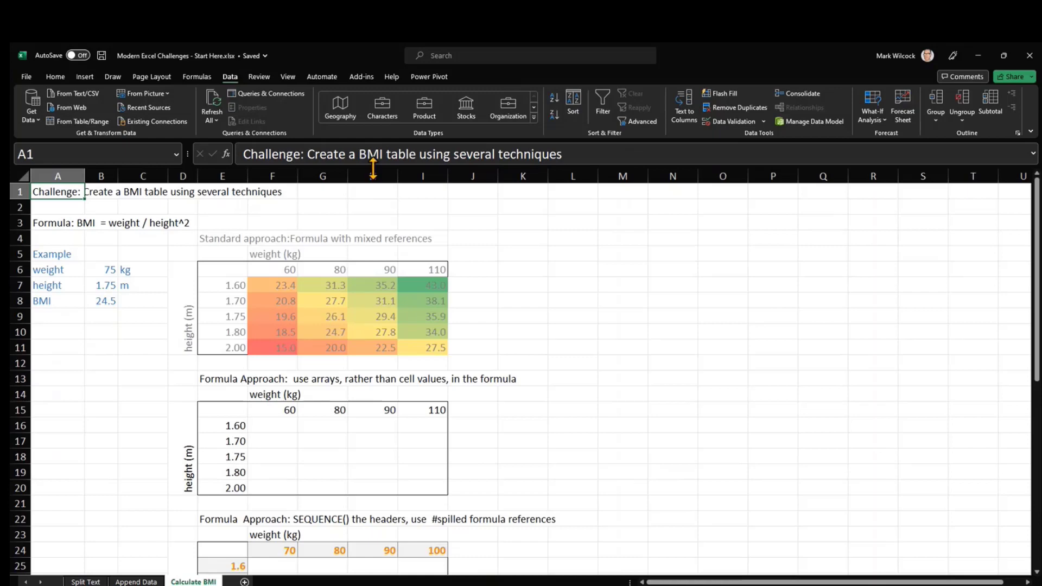
pyautogui.click(56, 222)
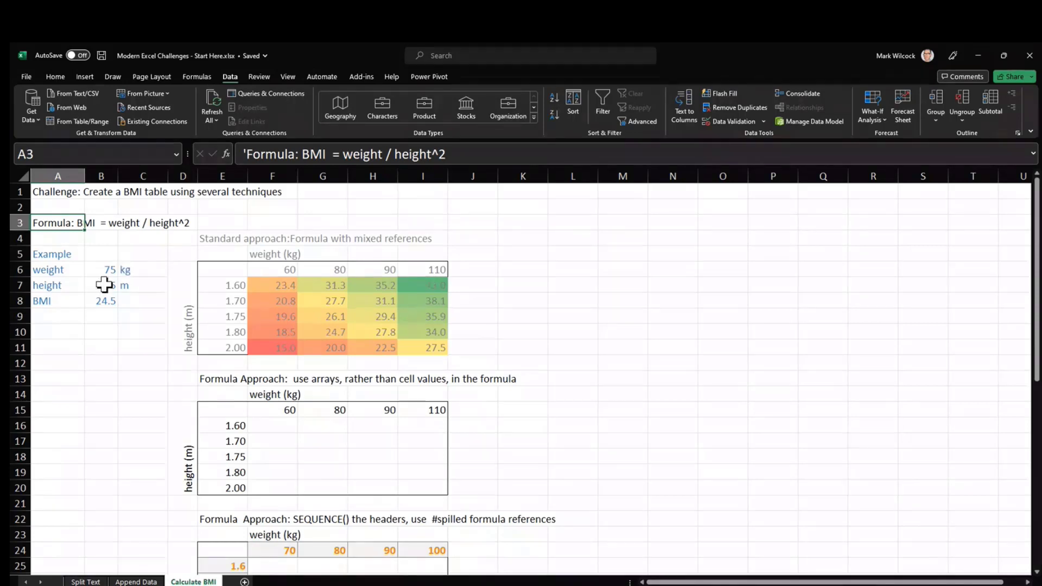
pyautogui.doubleClick(357, 154)
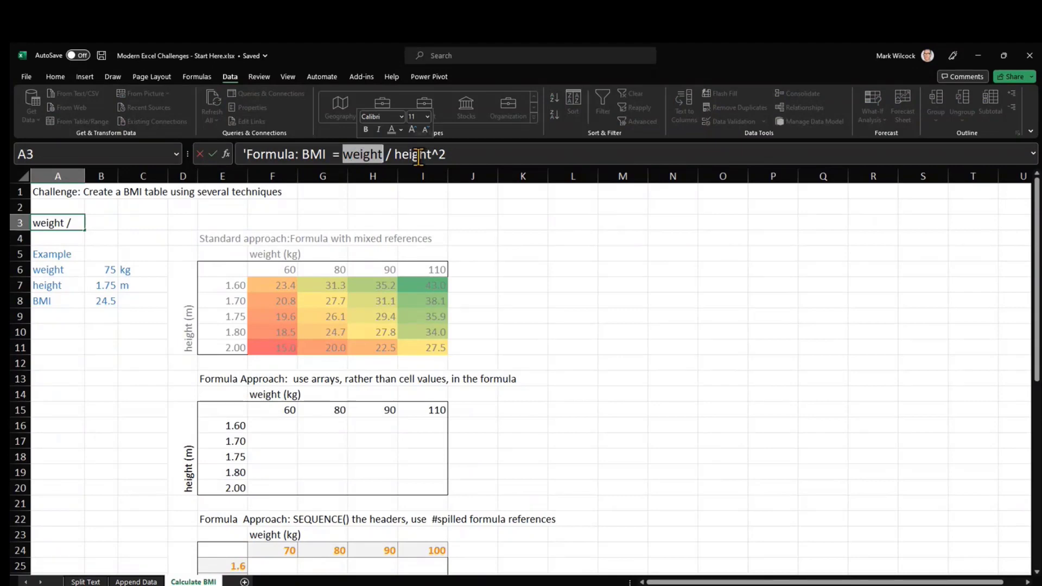
pyautogui.doubleClick(420, 155)
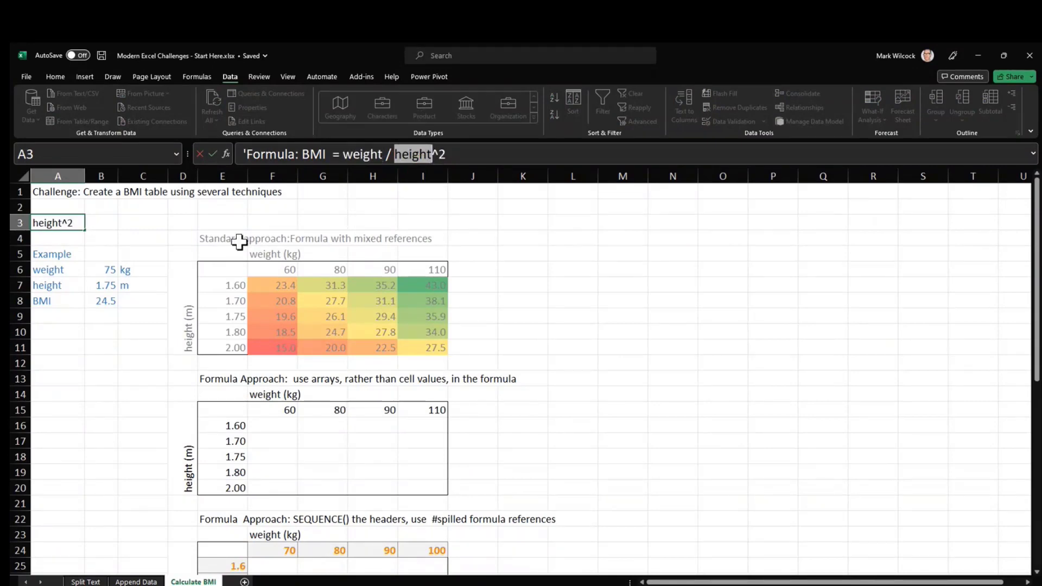
pyautogui.press('Escape')
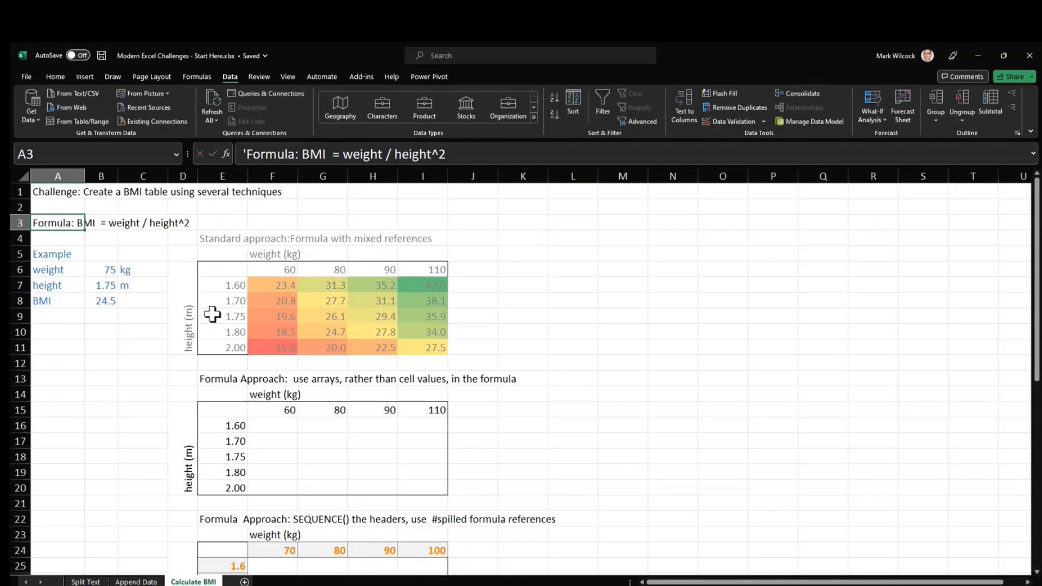
pyautogui.click(112, 302)
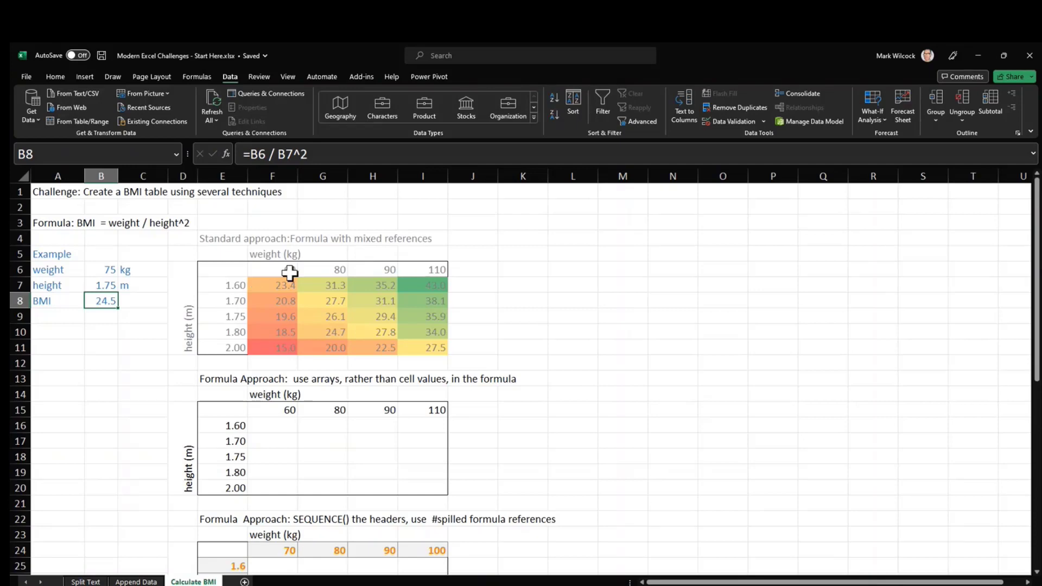
pyautogui.click(109, 332)
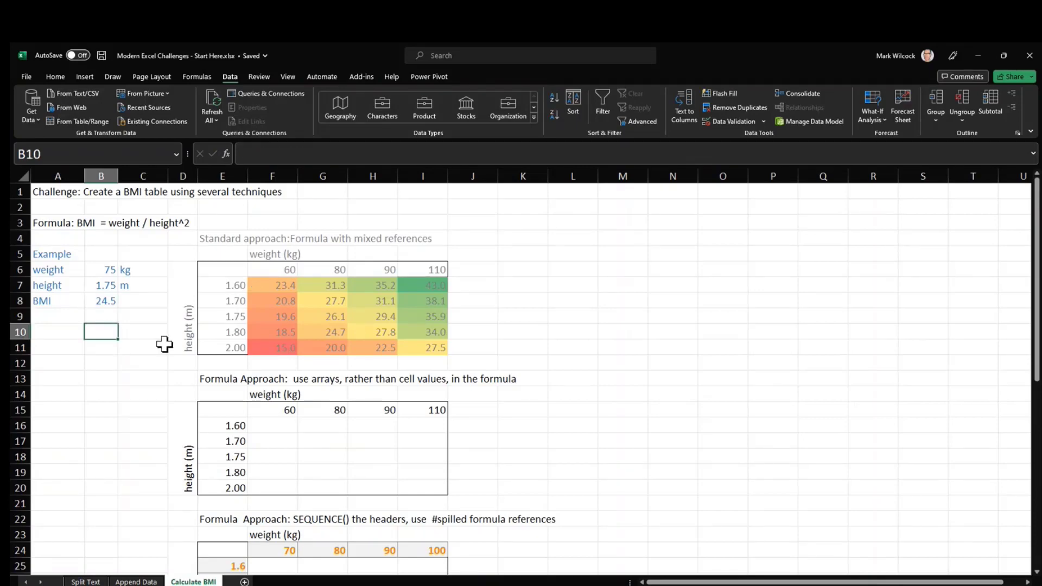
# Step: Examine the height headers E7:E11 and the weight headers F6:I6 of the standard BMI table
pyautogui.click(233, 283)
pyautogui.hotkey('shift', 'Down')
pyautogui.hotkey('shift', 'Down')
pyautogui.hotkey('shift', 'Down')
pyautogui.hotkey('shift', 'Down')
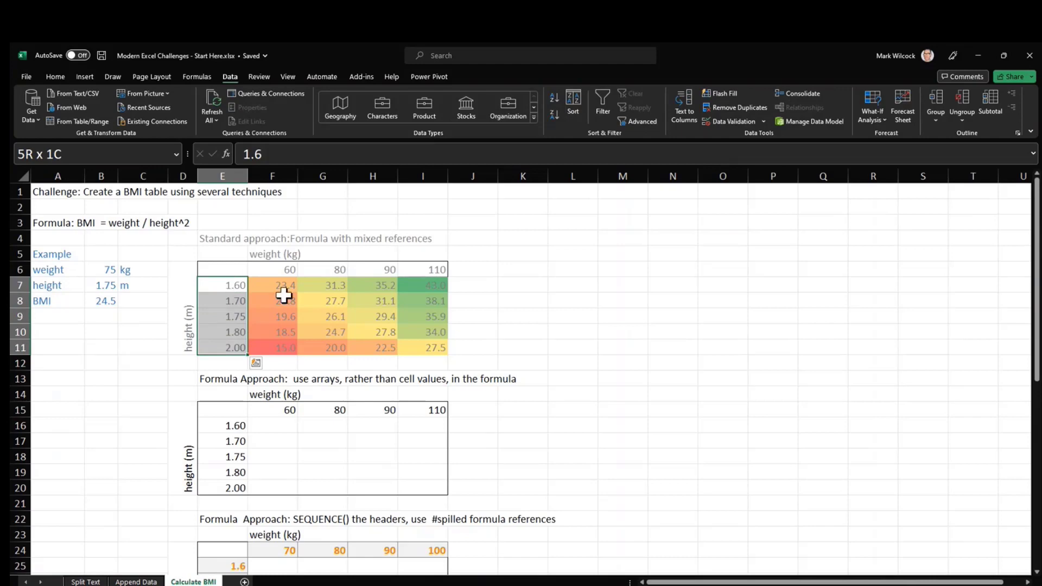
pyautogui.click(292, 266)
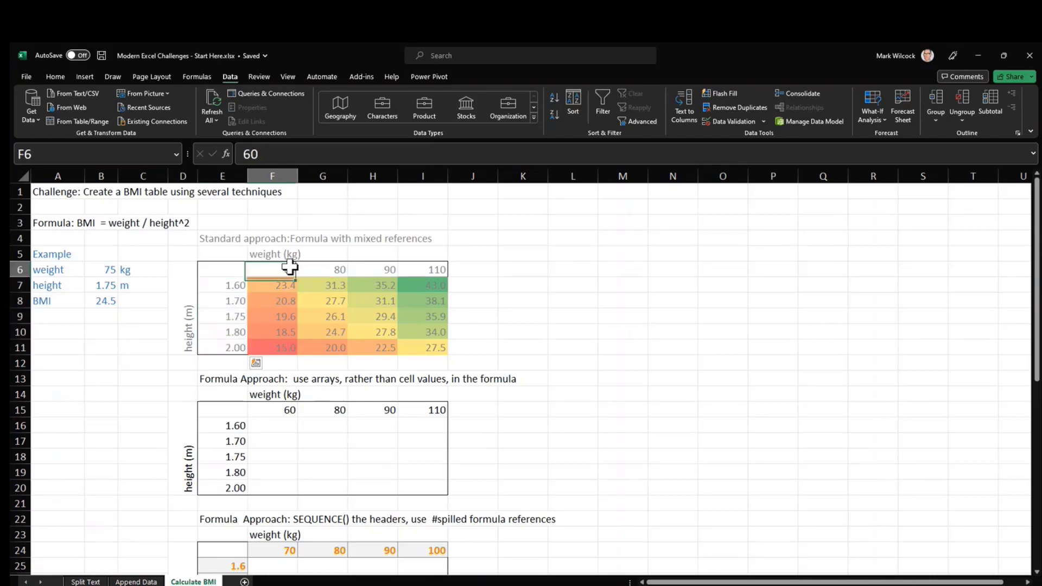
pyautogui.hotkey('shift', 'Right')
pyautogui.hotkey('shift', 'Right')
pyautogui.hotkey('shift', 'Right')
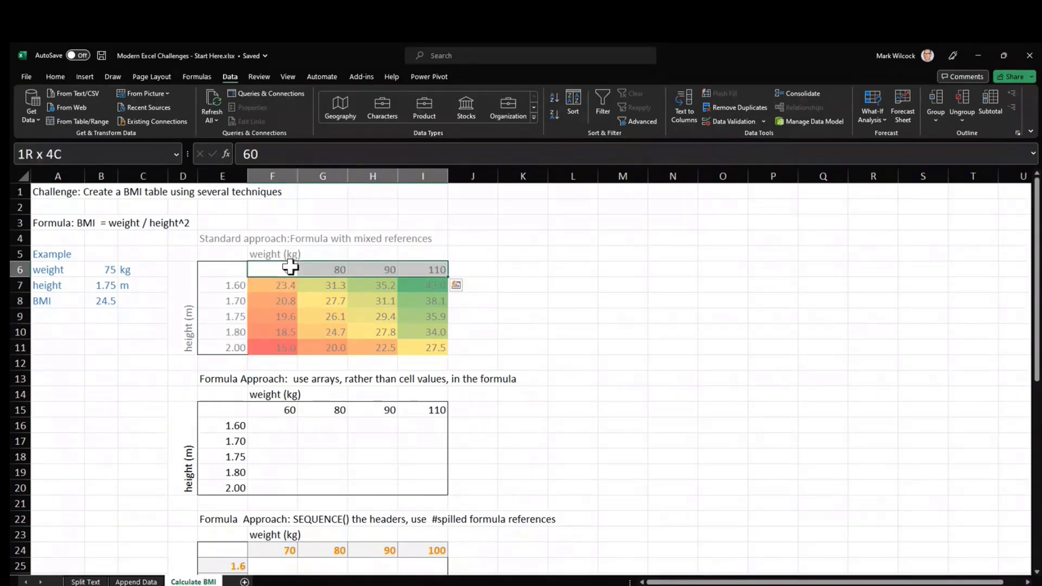
# Step: Inspect the mixed-reference formula in I11, tracing its locked row 6 and locked column E
pyautogui.click(429, 349)
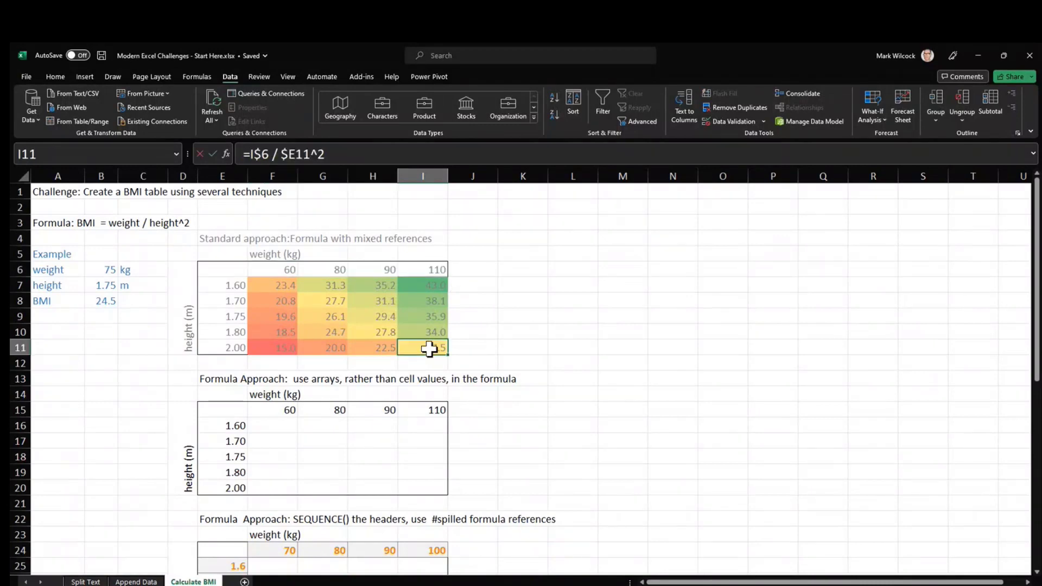
pyautogui.press('F2')
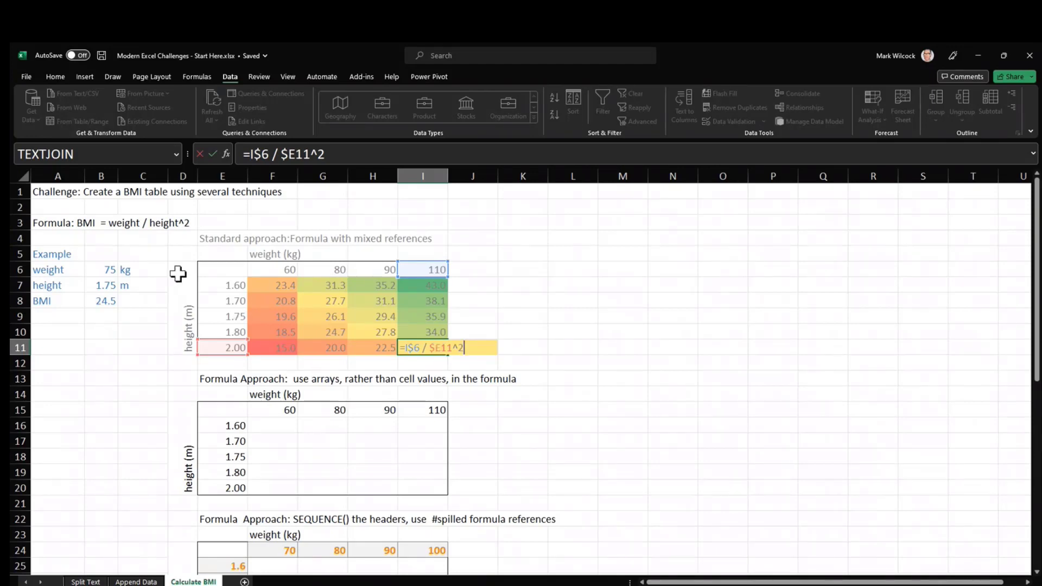
pyautogui.click(20, 270)
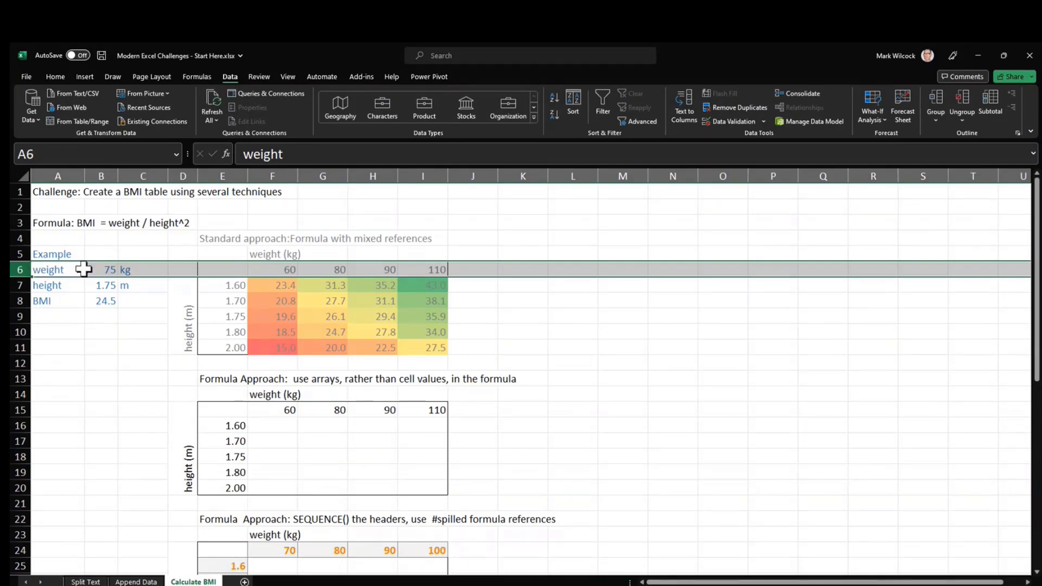
pyautogui.click(220, 176)
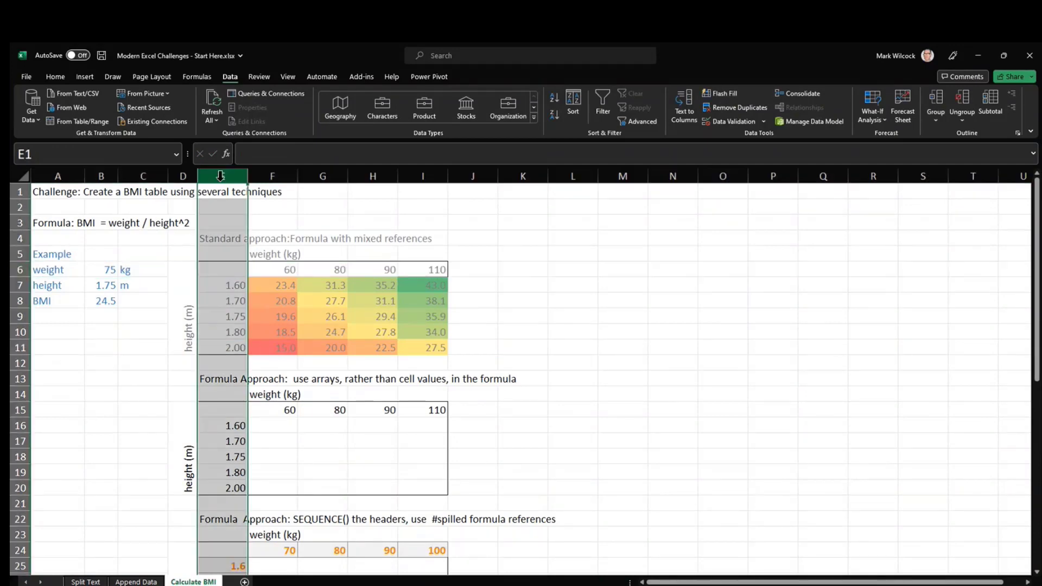
pyautogui.click(434, 352)
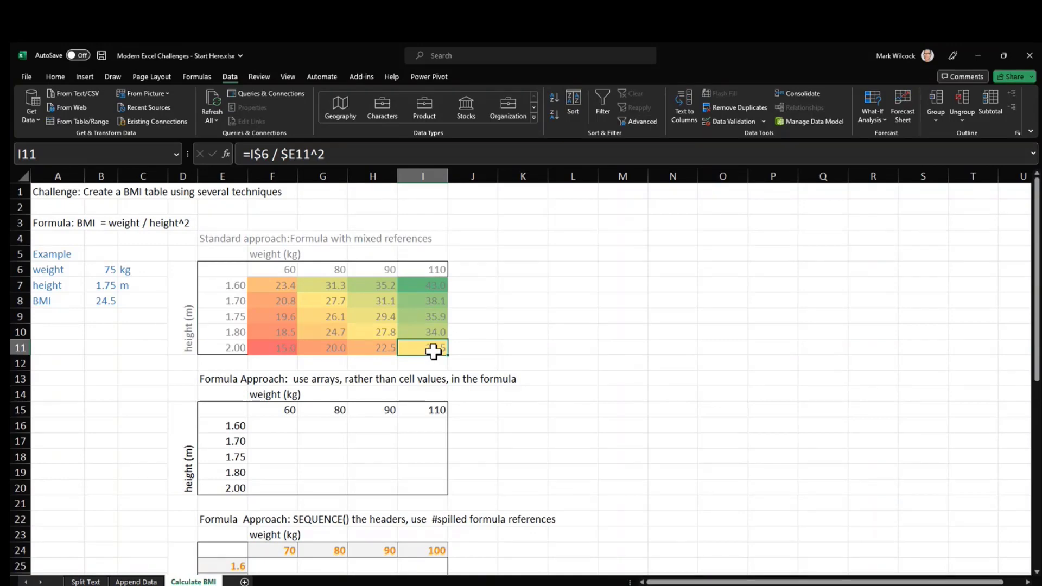
# Step: Review the remaining BMI table layouts for arrays, SEQUENCE headers, Data Table and named LAMBDA, and return to the sheet's start
pyautogui.click(501, 428)
pyautogui.scroll(-7, 500, 428)
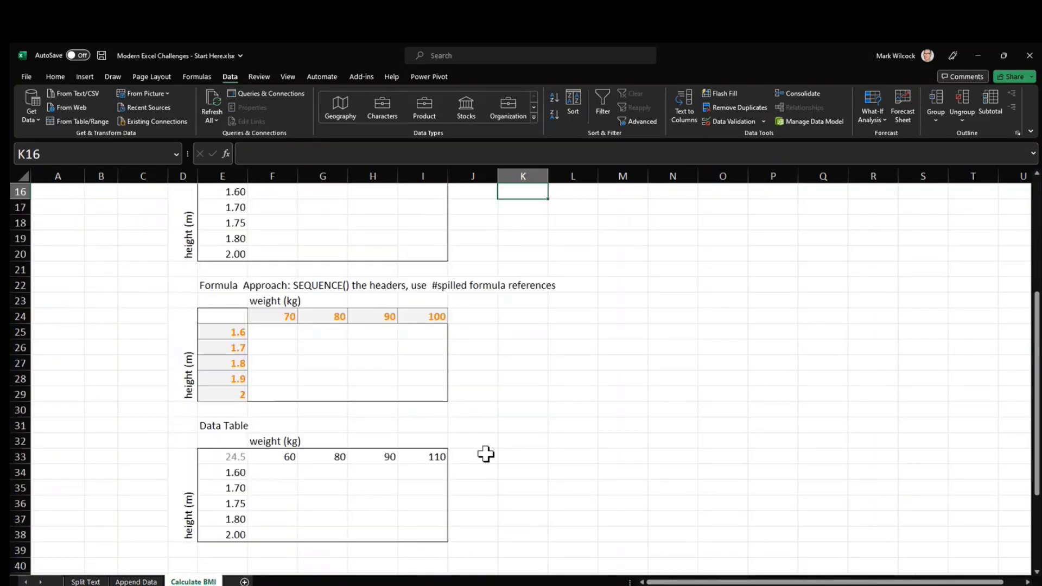
pyautogui.scroll(-2, 486, 454)
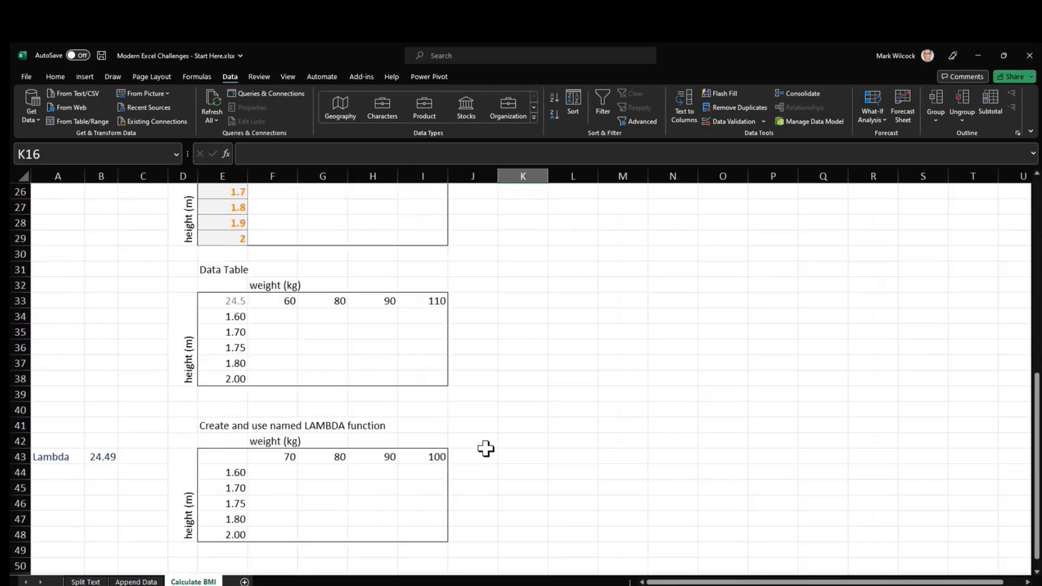
pyautogui.scroll(7, 486, 454)
pyautogui.scroll(2, 486, 448)
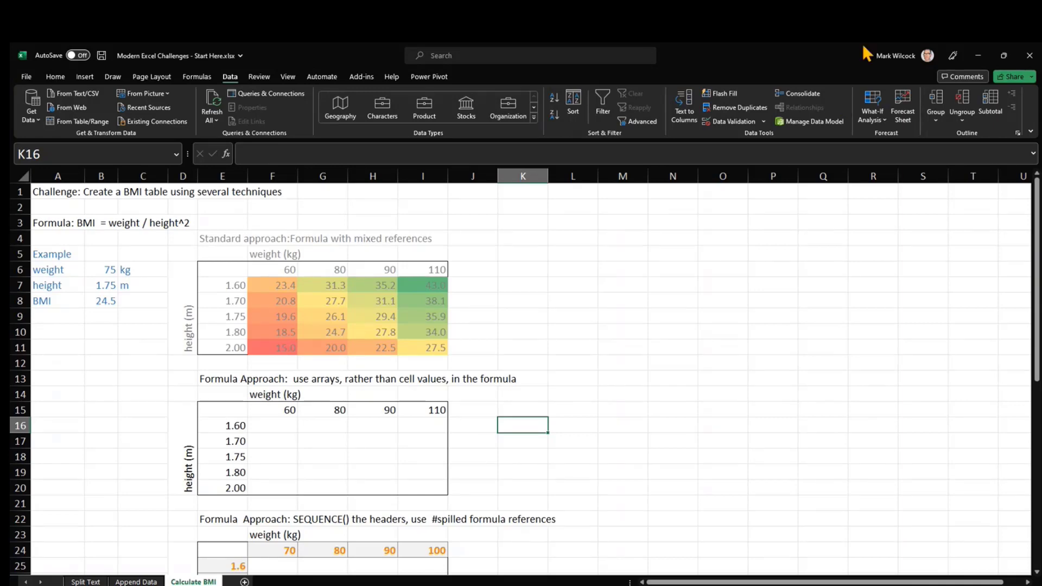
# Step: Switch to the Modern Excel.xlsx workbook and view the completed XLOOKUP Final sheet, returning to the XLOOKUP exercise sheet
pyautogui.click(978, 56)
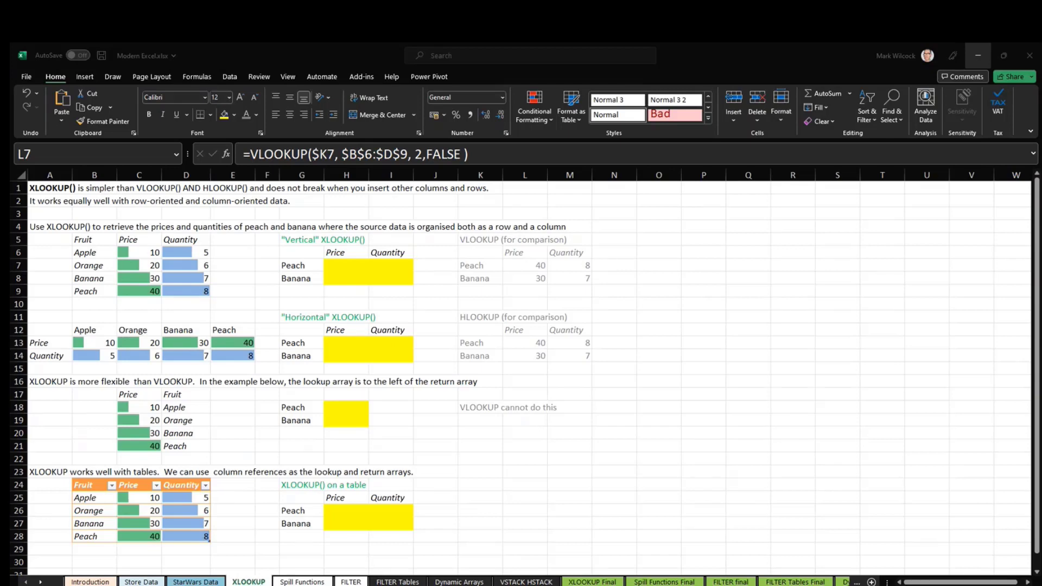
pyautogui.click(592, 582)
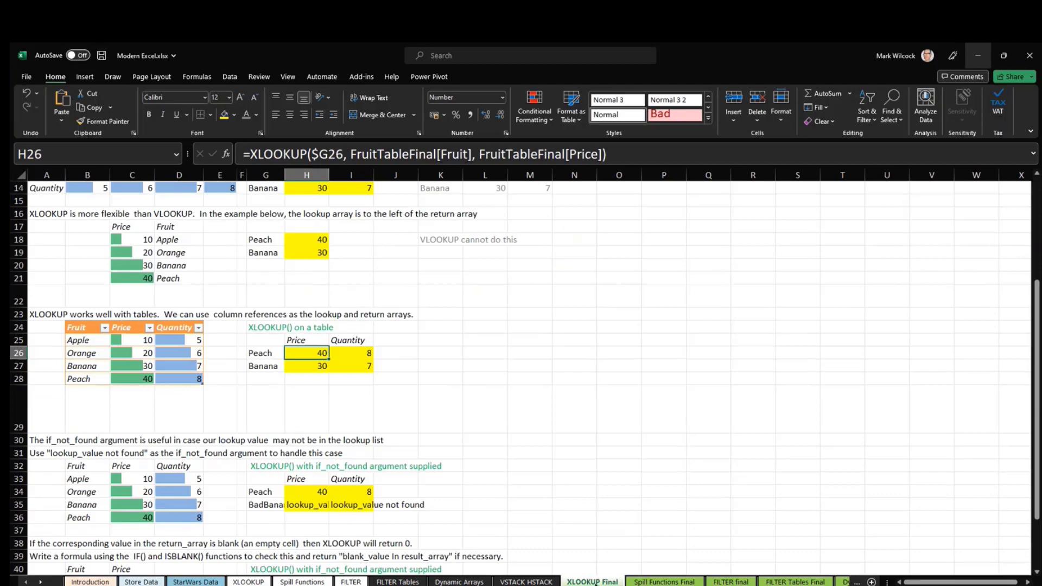
pyautogui.scroll(5, 583, 530)
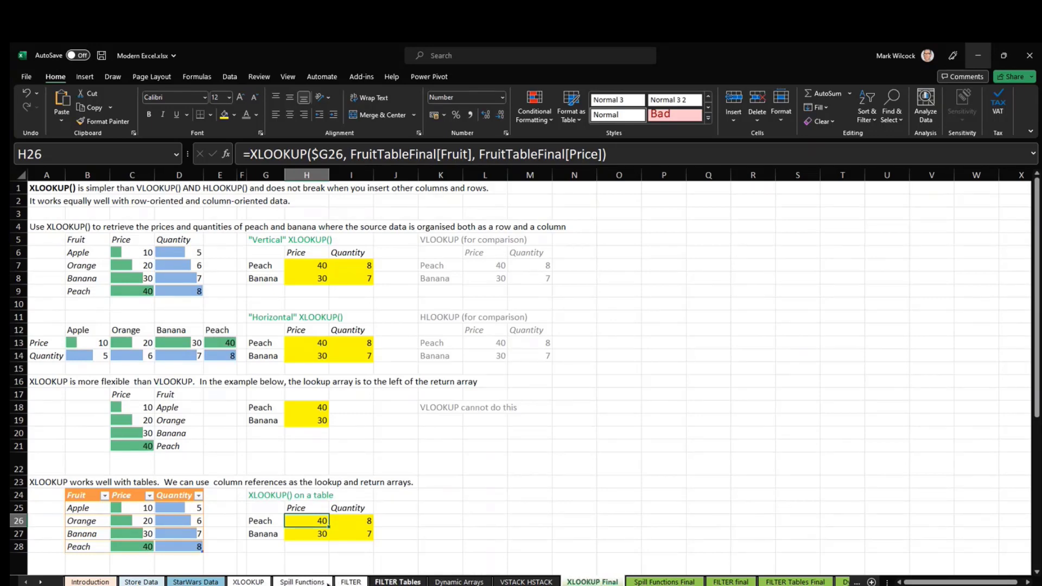
pyautogui.click(248, 582)
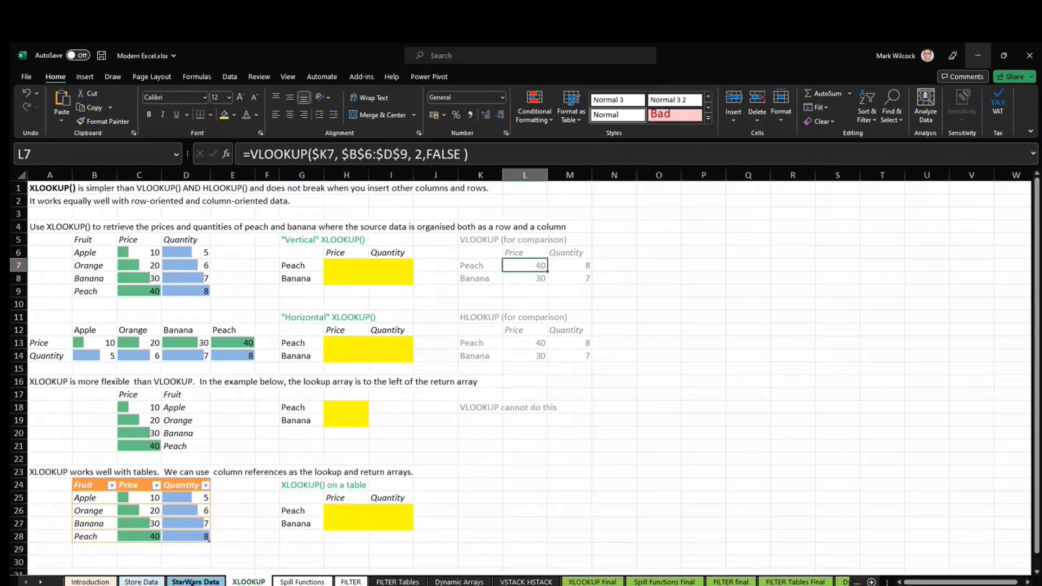
# Step: Open the Store Data sheet and examine the Sales, Segment, Product and Country columns
pyautogui.click(154, 582)
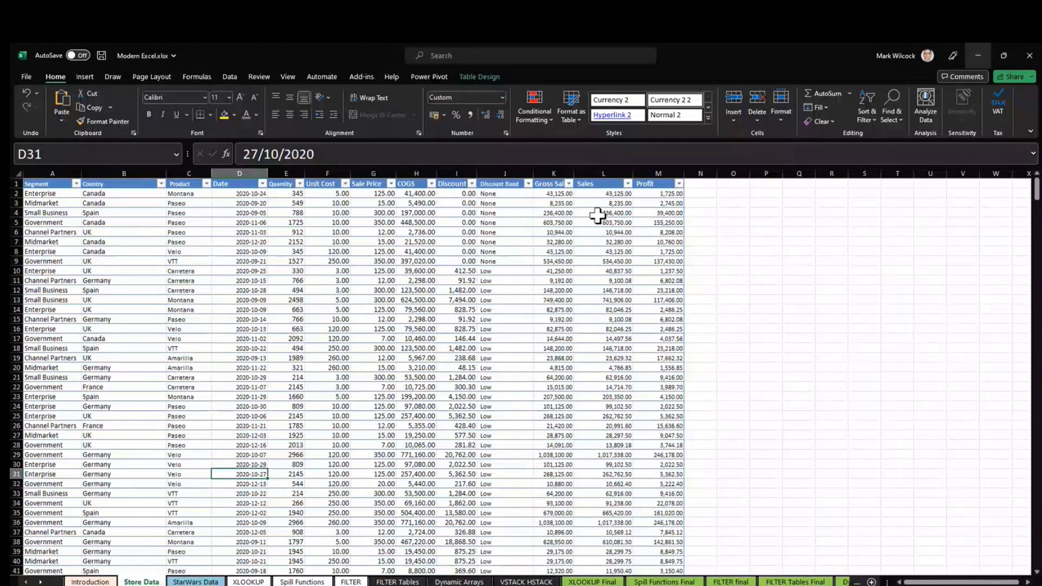
pyautogui.click(603, 173)
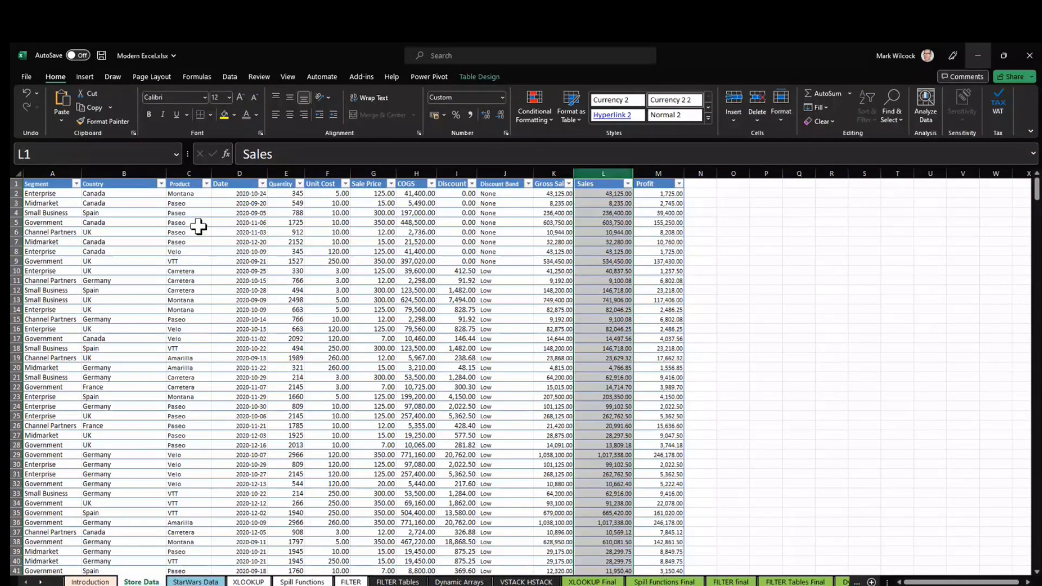
pyautogui.click(70, 213)
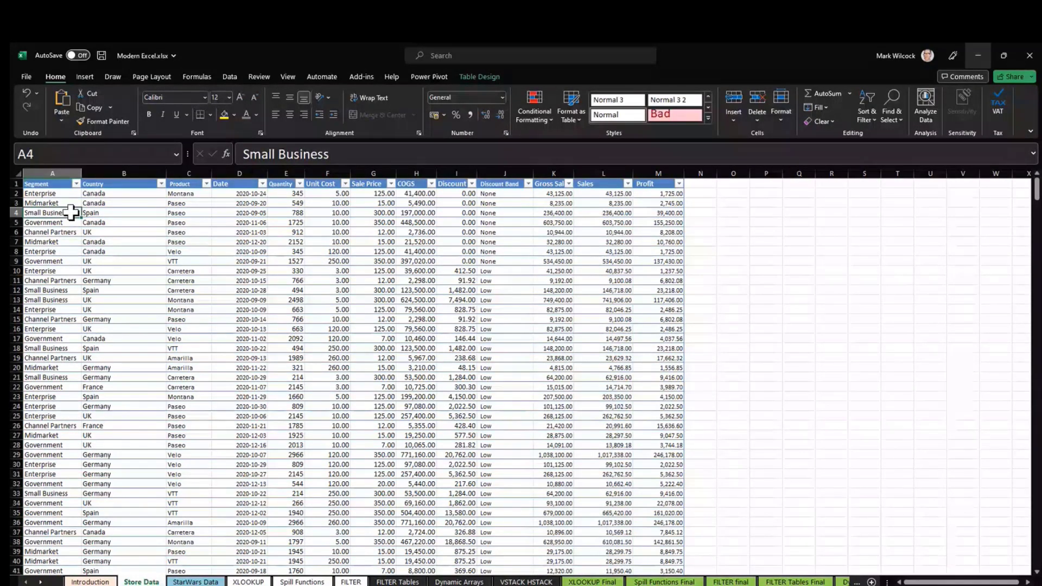
pyautogui.click(206, 184)
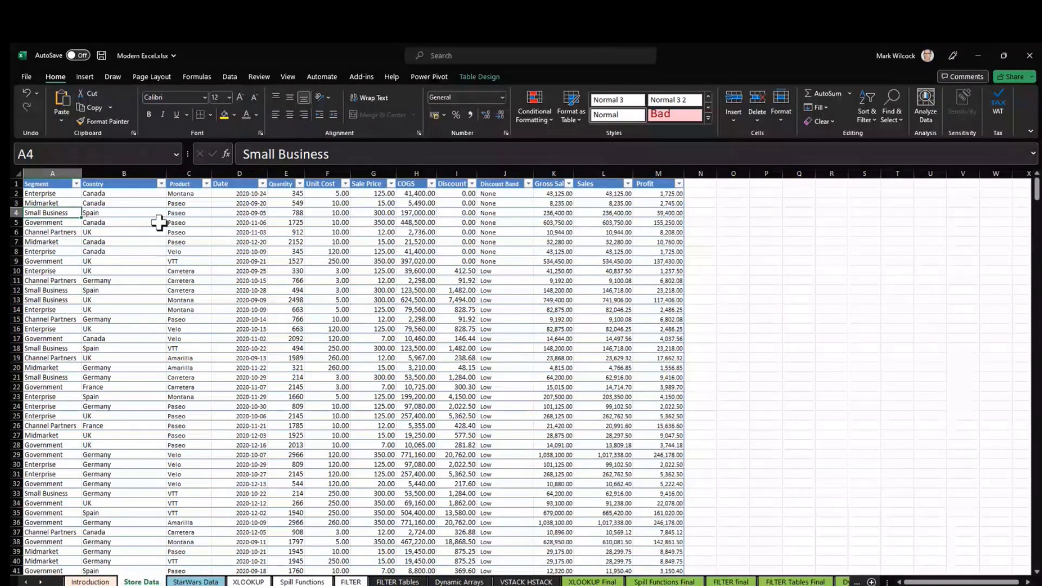
pyautogui.click(161, 184)
pyautogui.press('Escape')
# Step: Open the StarWars Data sheet and examine the name column from first to last row and the height column
pyautogui.click(196, 582)
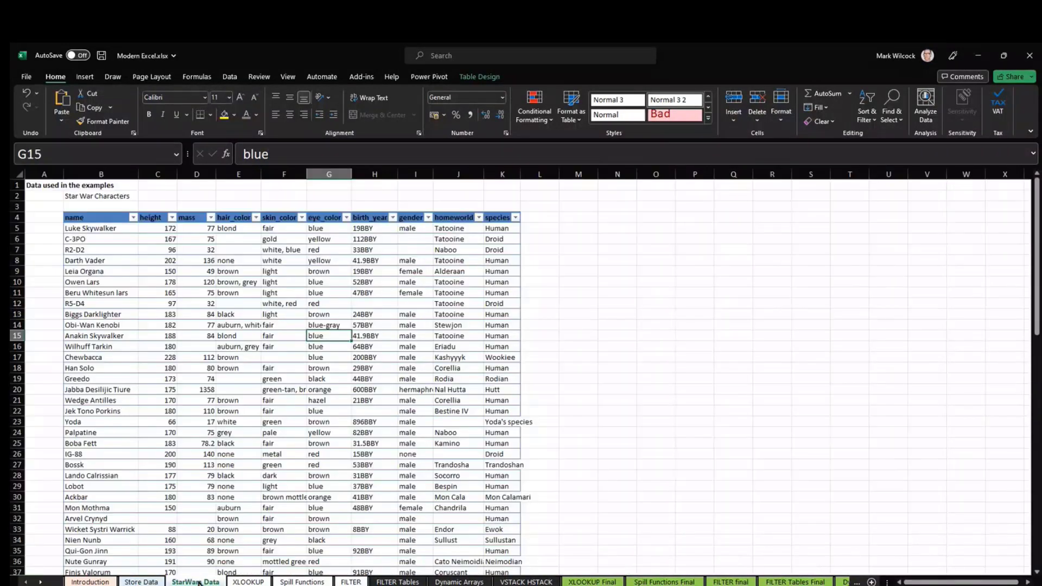
pyautogui.click(113, 230)
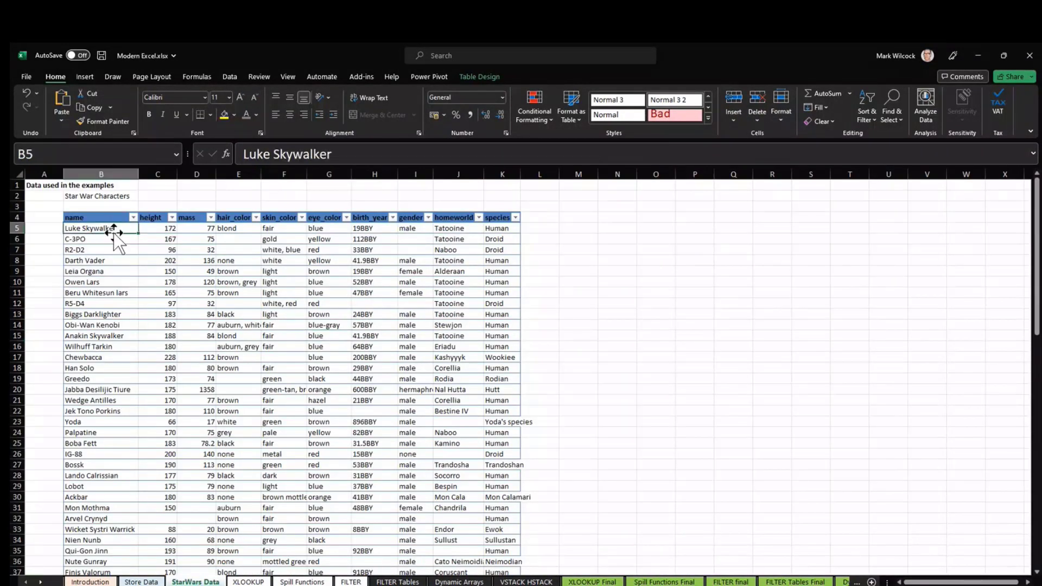
pyautogui.doubleClick(114, 234)
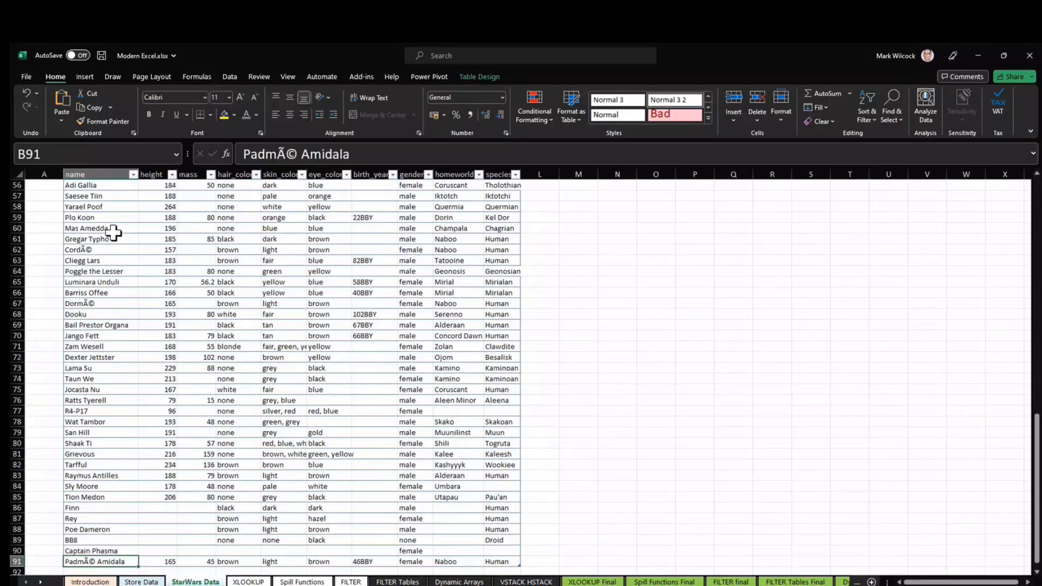
pyautogui.hotkey('ctrl', 'Up')
pyautogui.press('Right')
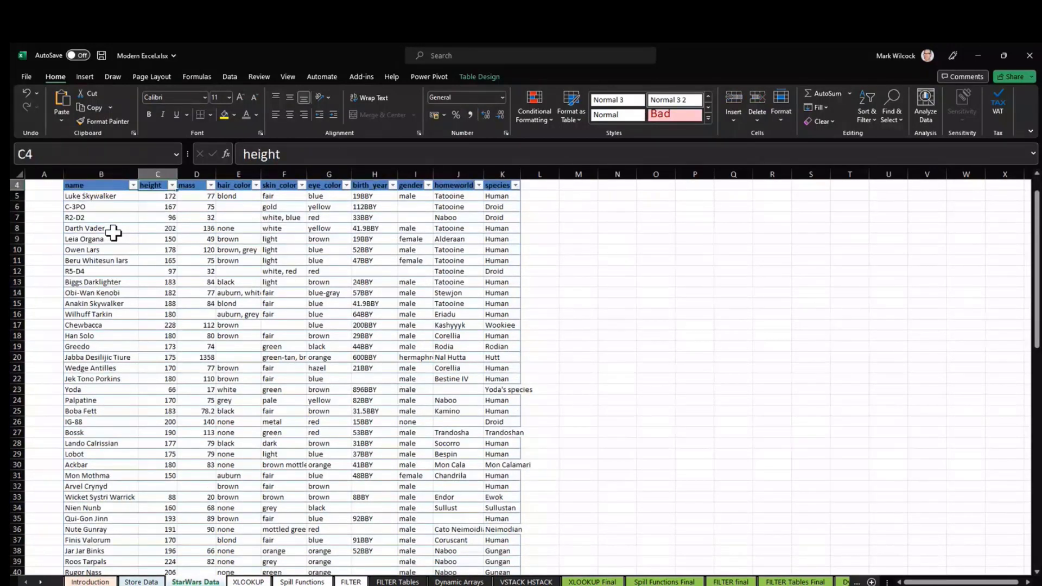
pyautogui.scroll(1, 112, 233)
pyautogui.press('Down')
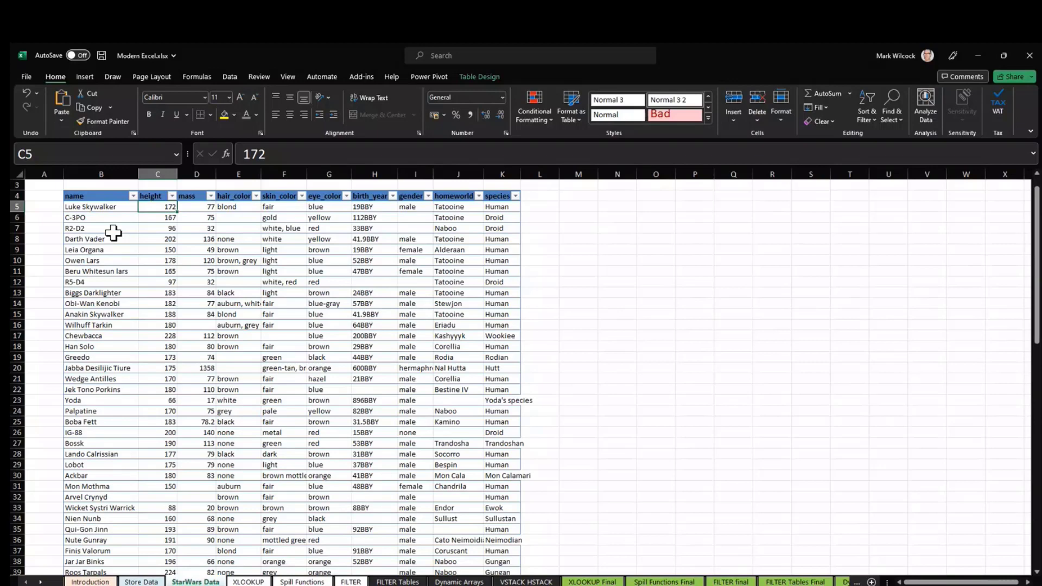
# Step: Check the table names of the StarWars Data and Store Data tables in their table design settings
pyautogui.click(165, 249)
pyautogui.click(495, 76)
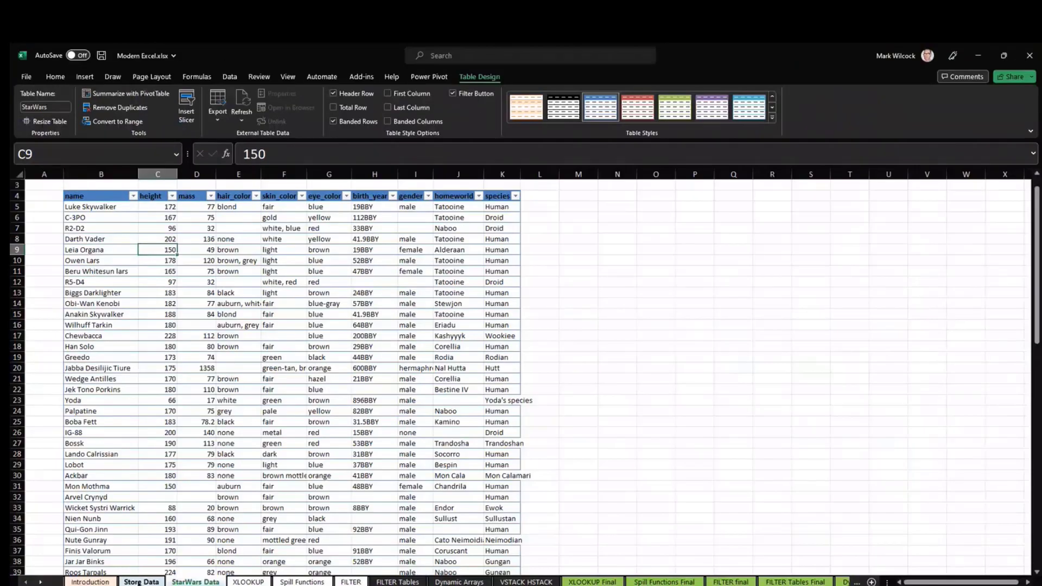
pyautogui.click(141, 582)
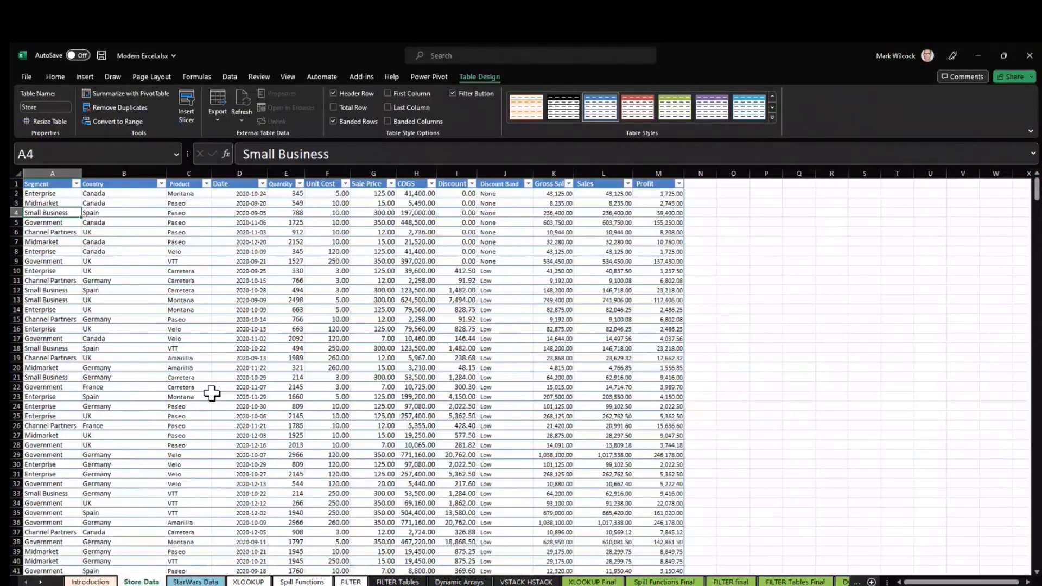
pyautogui.click(214, 396)
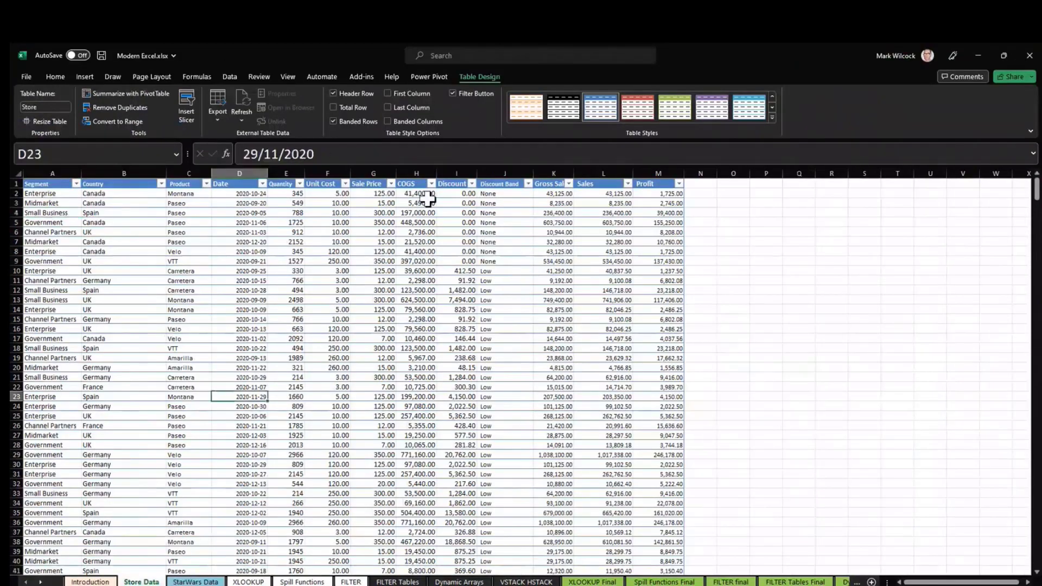
pyautogui.click(41, 105)
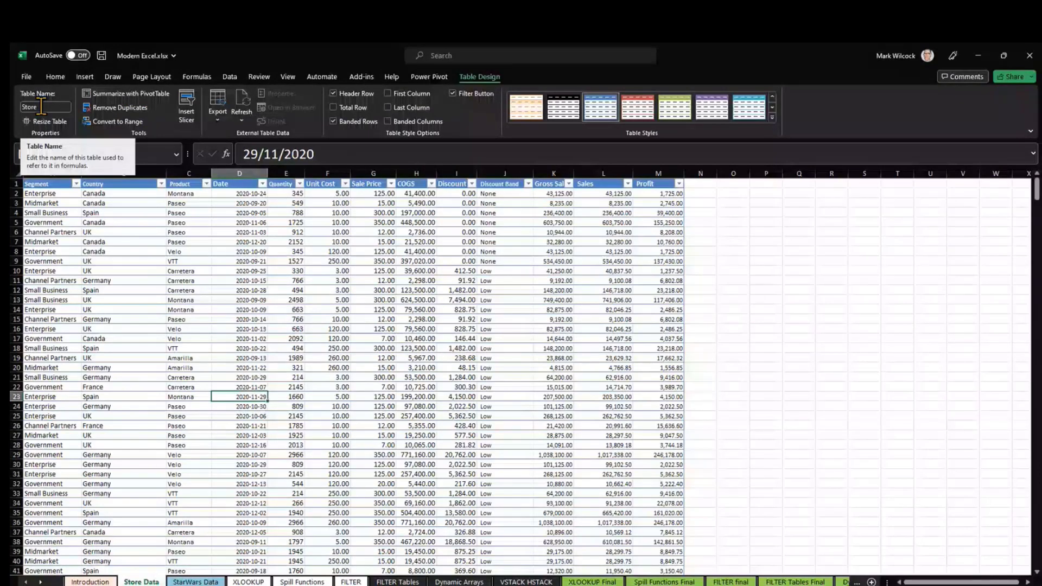
# Step: On the XLOOKUP sheet, examine the vertical fruit list B6:B9, its price and quantity columns, and the comparison VLOOKUP formula in L7
pyautogui.click(251, 581)
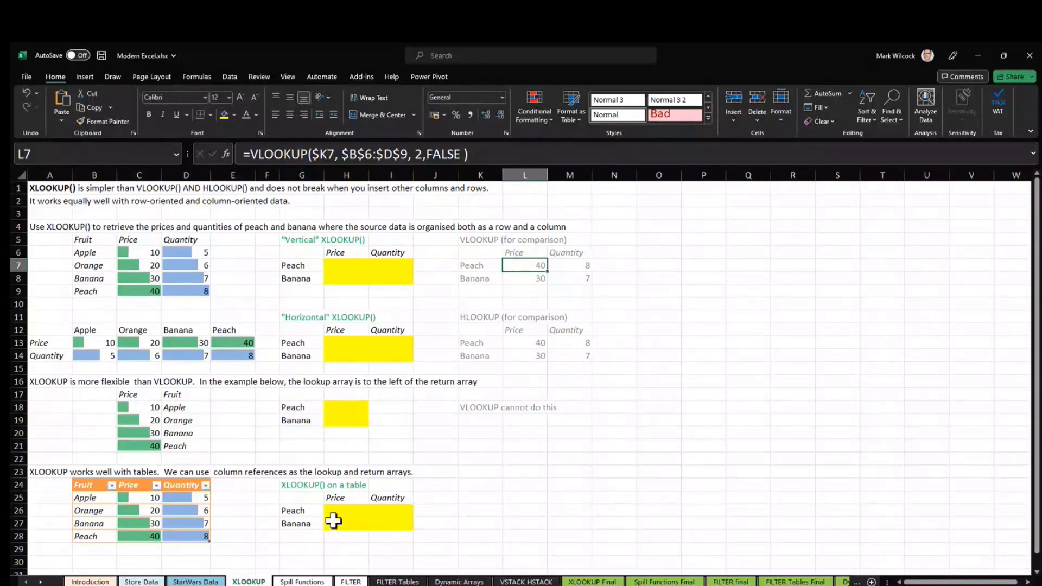
pyautogui.click(134, 253)
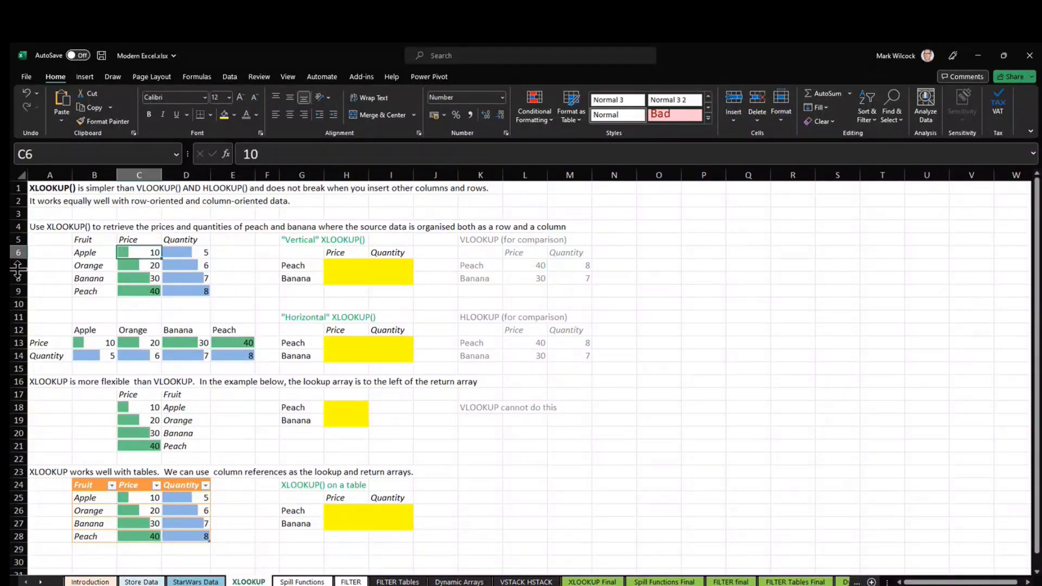
pyautogui.click(84, 255)
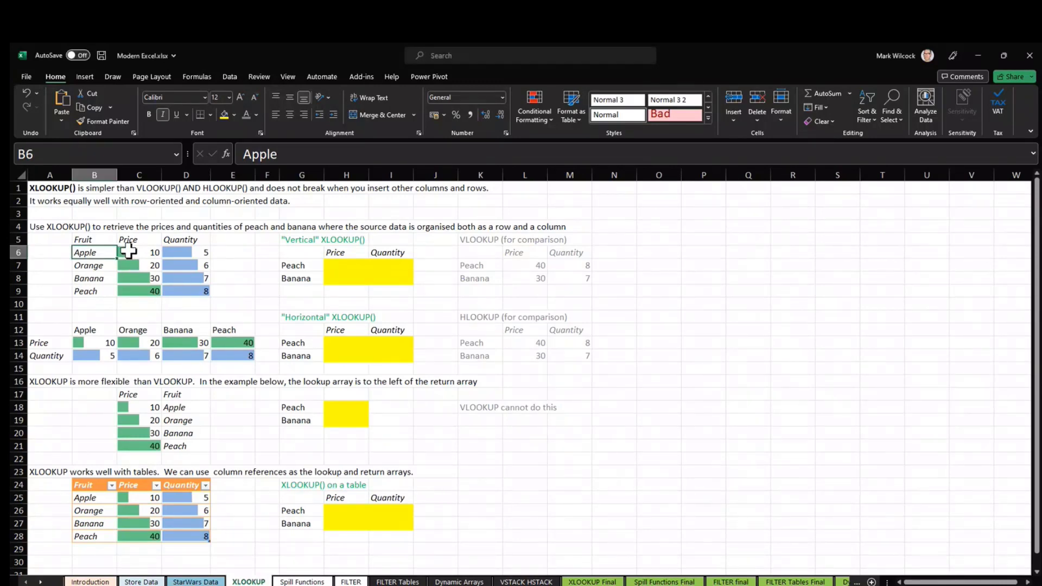
pyautogui.hotkey('shift', 'Down')
pyautogui.hotkey('shift', 'Down')
pyautogui.hotkey('shift', 'Down')
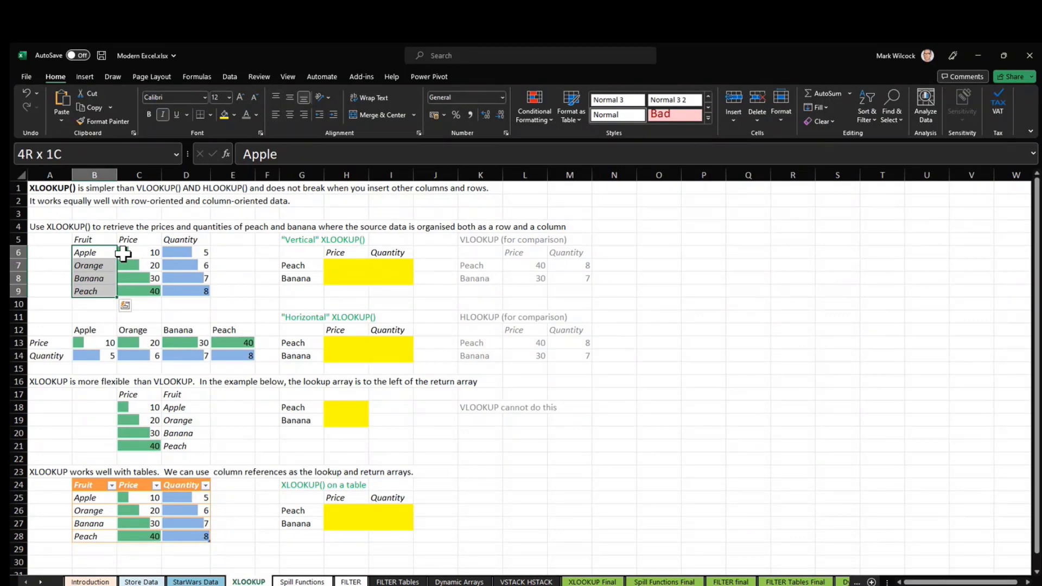
pyautogui.click(123, 253)
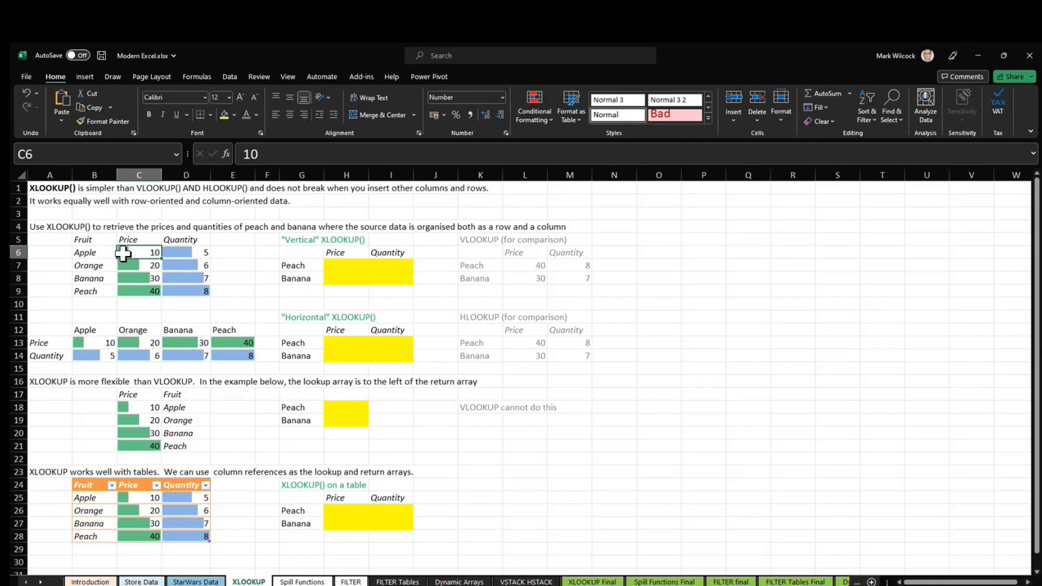
pyautogui.press('Right')
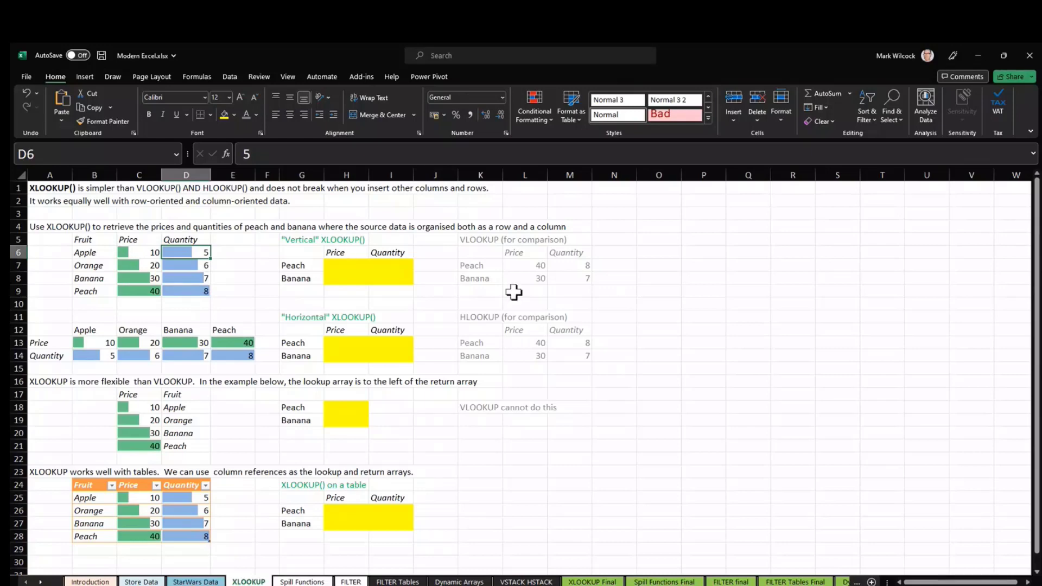
pyautogui.click(532, 264)
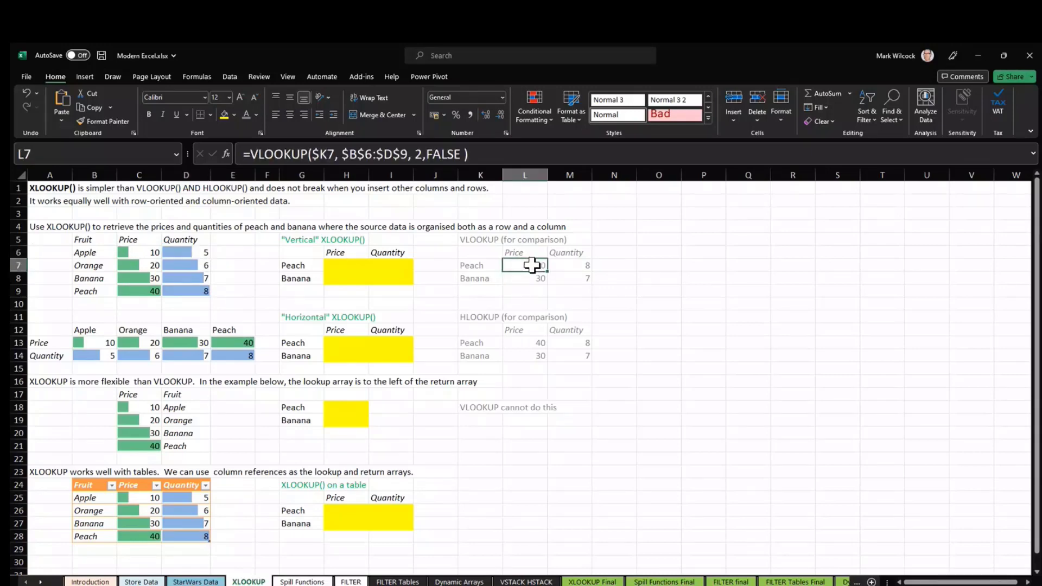
pyautogui.click(311, 269)
pyautogui.click(342, 254)
pyautogui.click(307, 267)
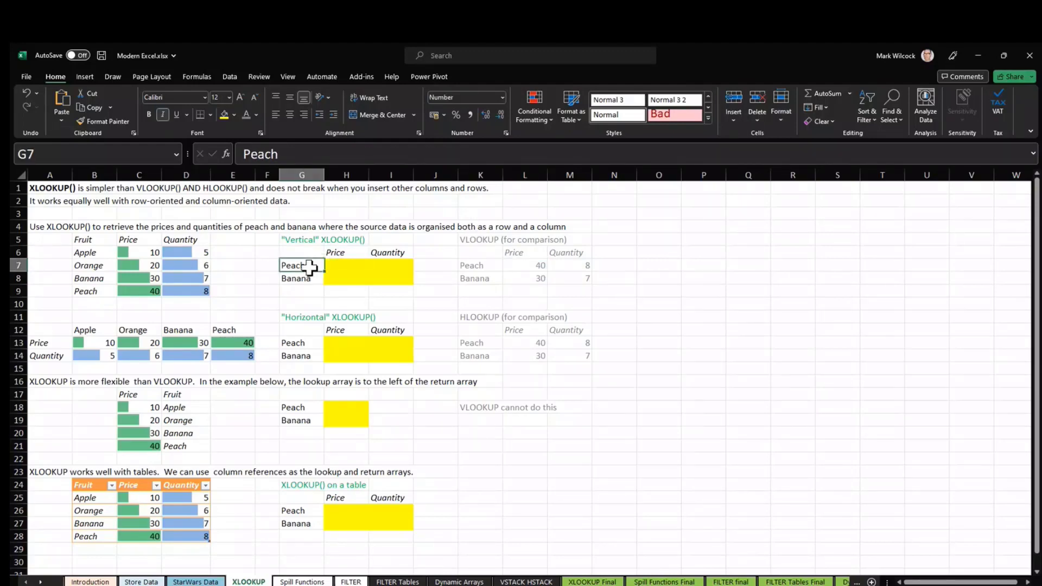
pyautogui.click(339, 270)
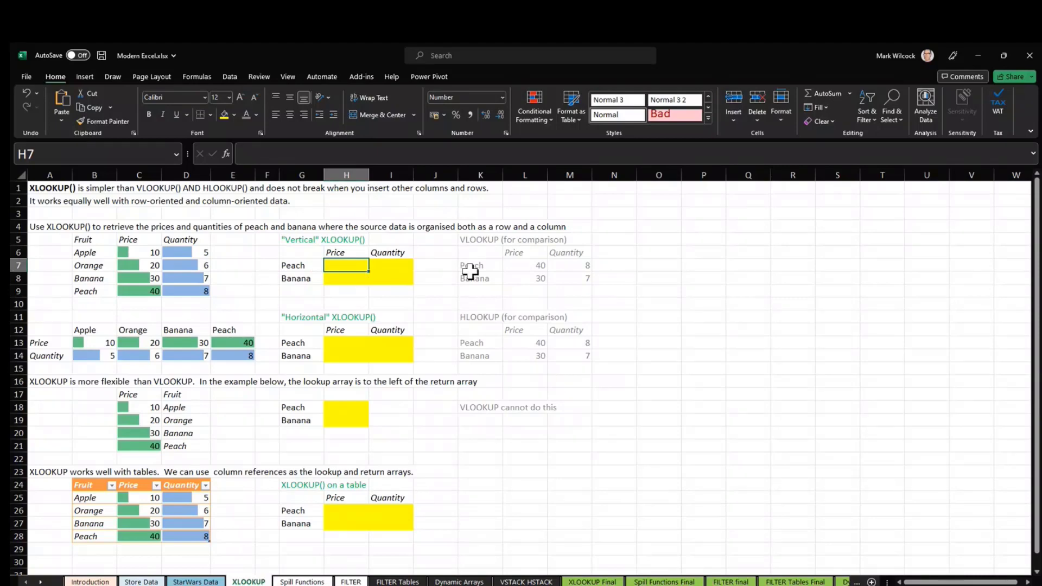
# Step: Replace the formula in L7 with a new VLOOKUP that takes K7 as its lookup value
pyautogui.click(532, 264)
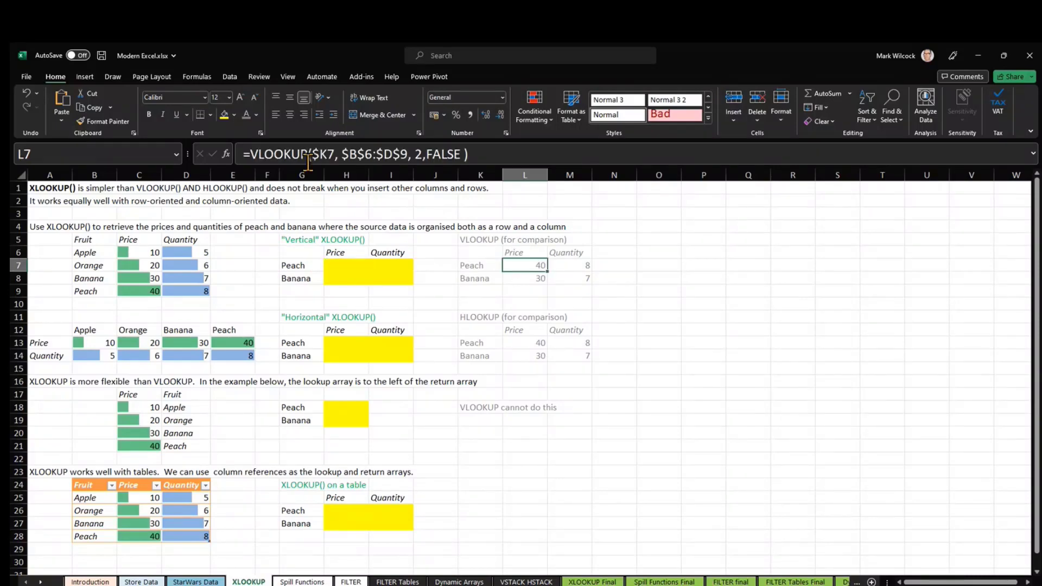
pyautogui.moveTo(249, 154); pyautogui.dragTo(518, 160)
pyautogui.press('Delete')
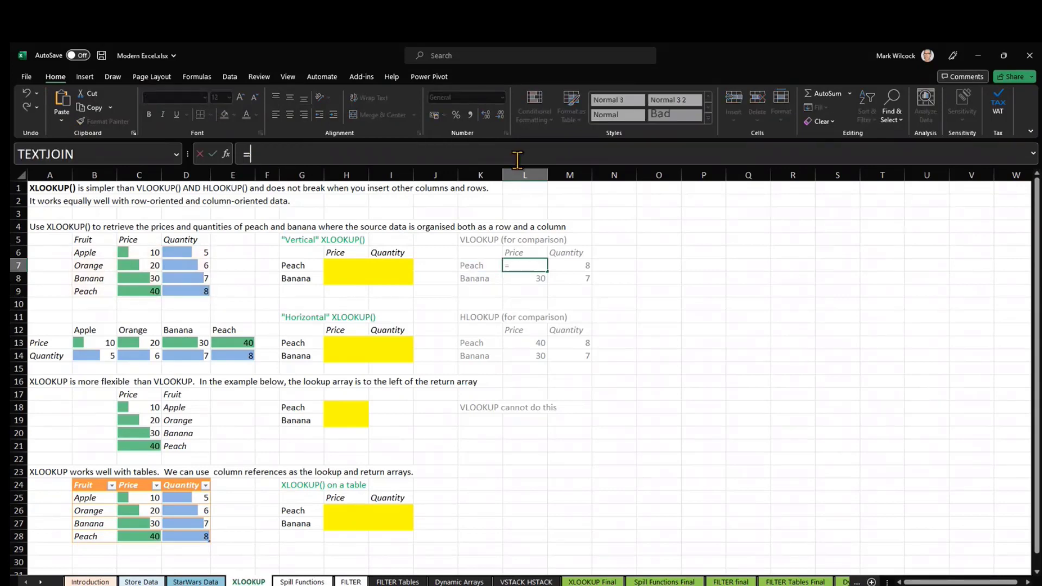
pyautogui.write('vlook')
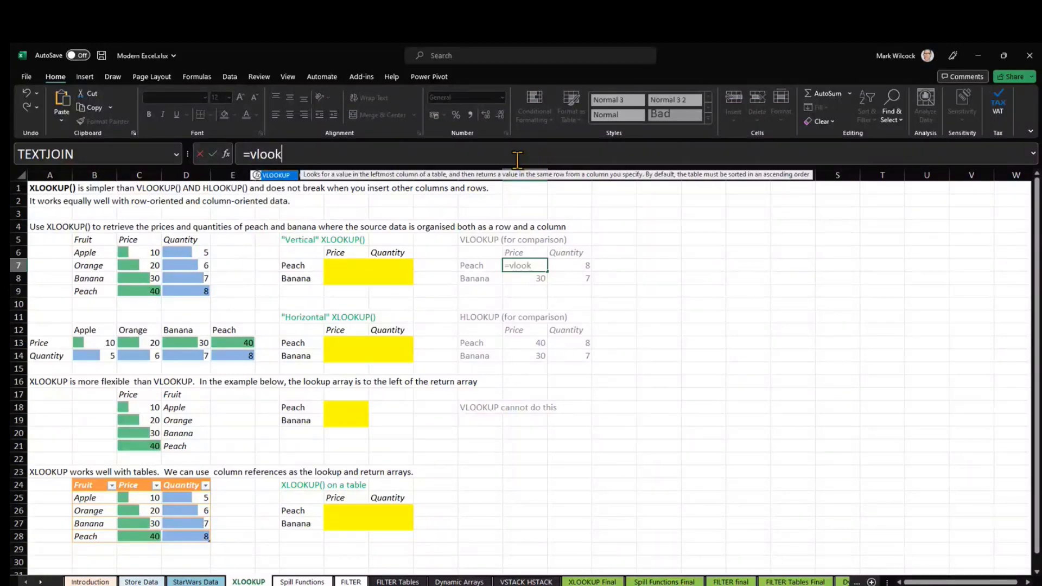
pyautogui.press('Tab')
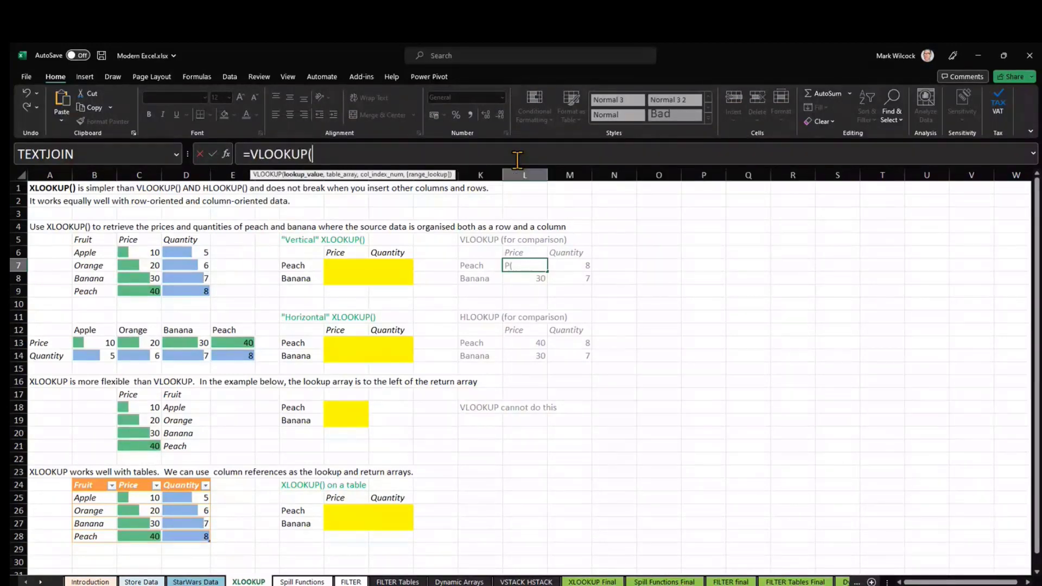
pyautogui.click(475, 265)
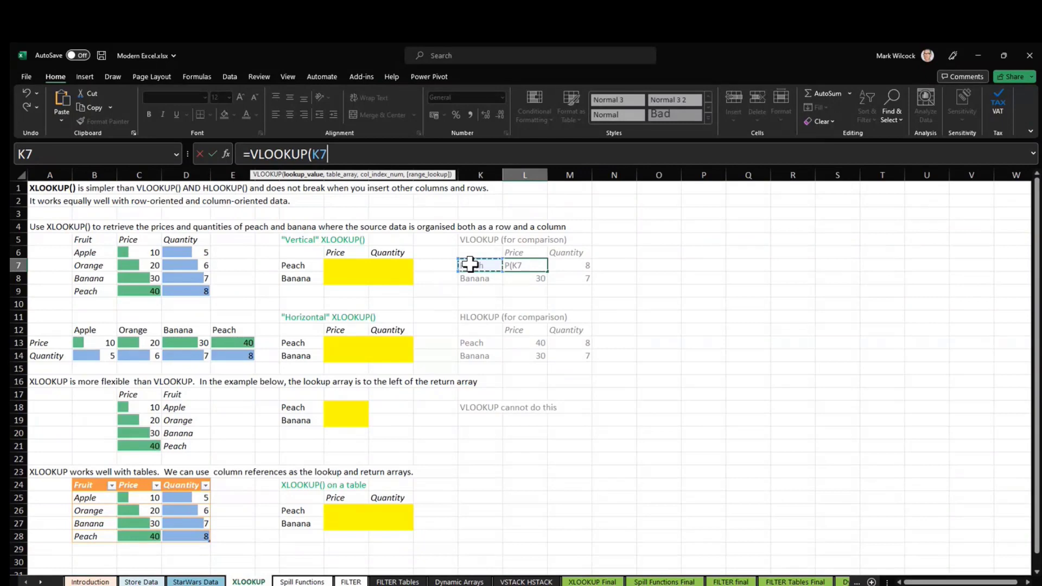
pyautogui.write(',')
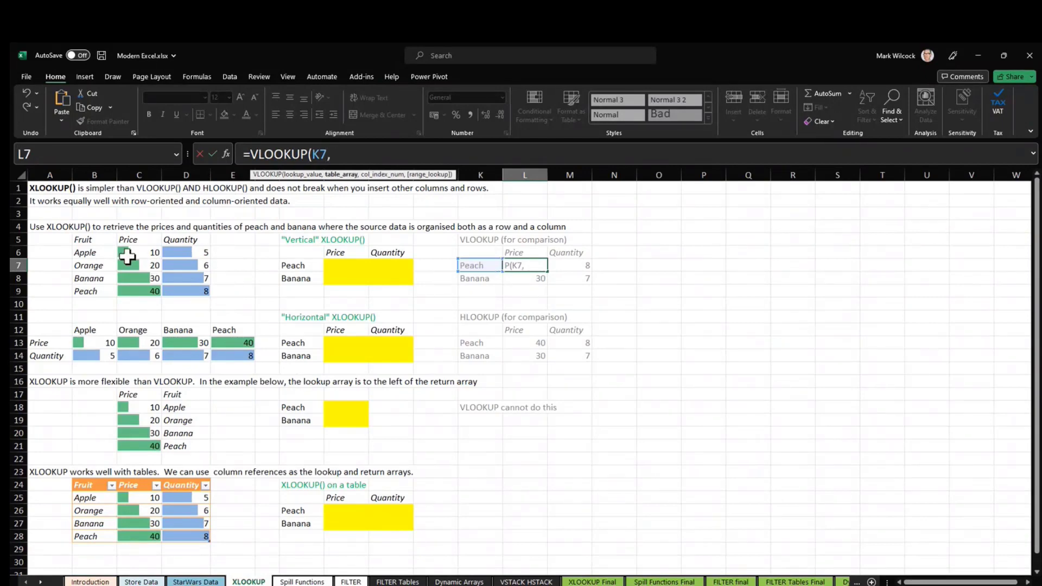
# Step: Complete the VLOOKUP in L7 with table array $B$6:$D$9, column index 2 and FALSE for an exact match
pyautogui.click(93, 254)
pyautogui.moveTo(95, 261); pyautogui.dragTo(182, 292)
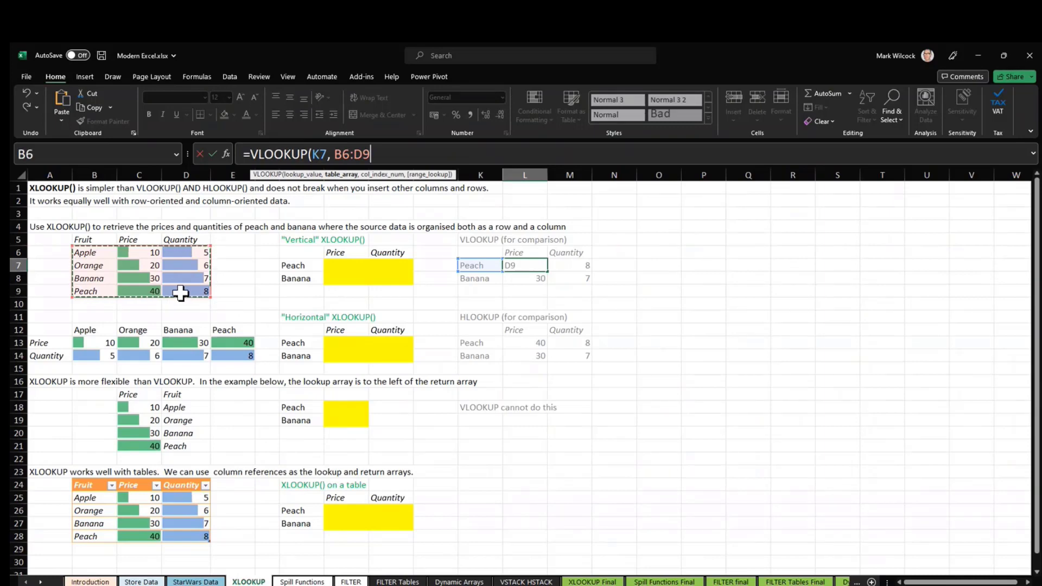
pyautogui.press('F4')
pyautogui.write(', ')
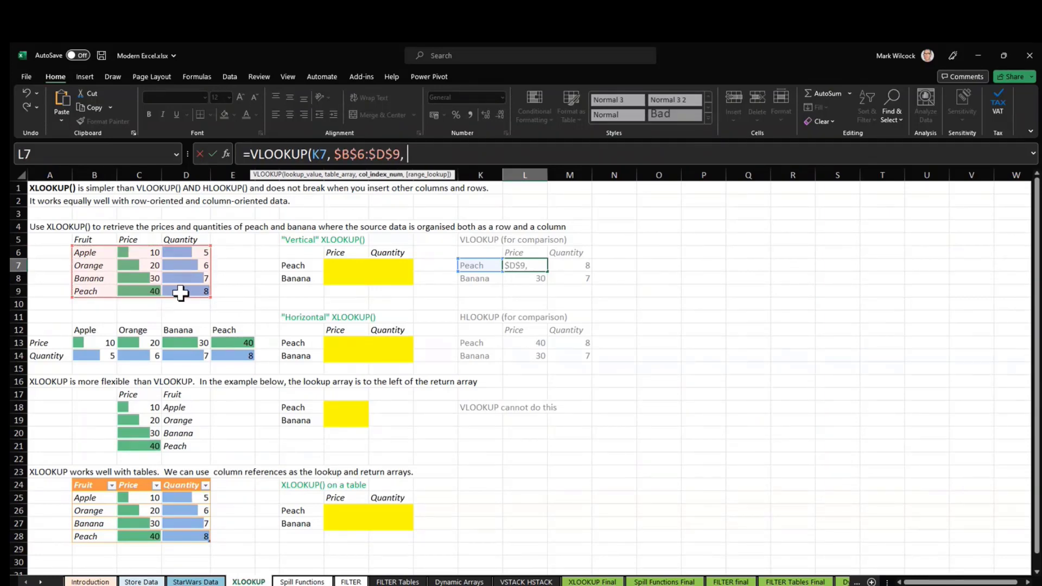
pyautogui.write('2, false')
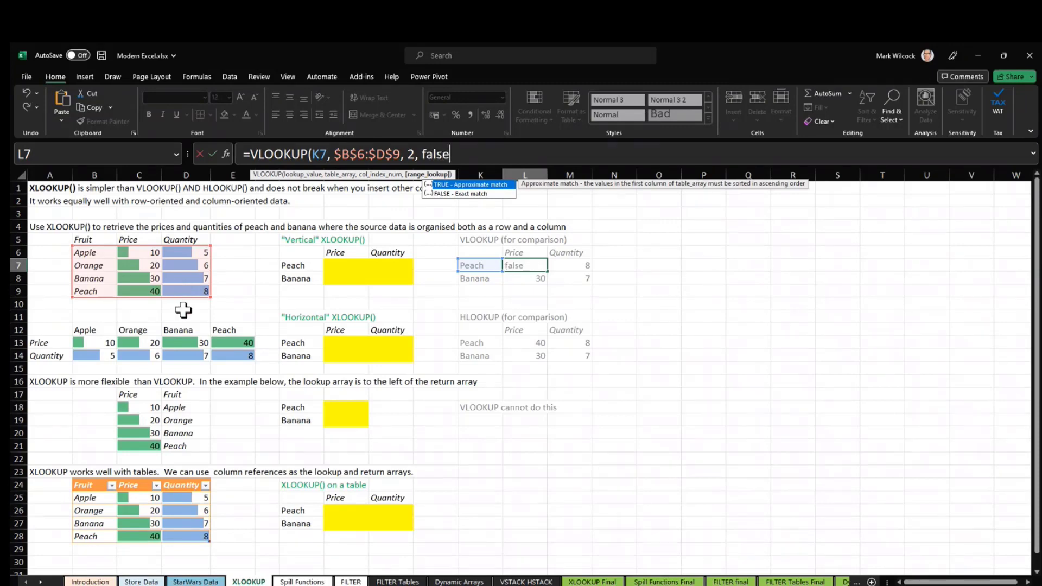
pyautogui.click(482, 196)
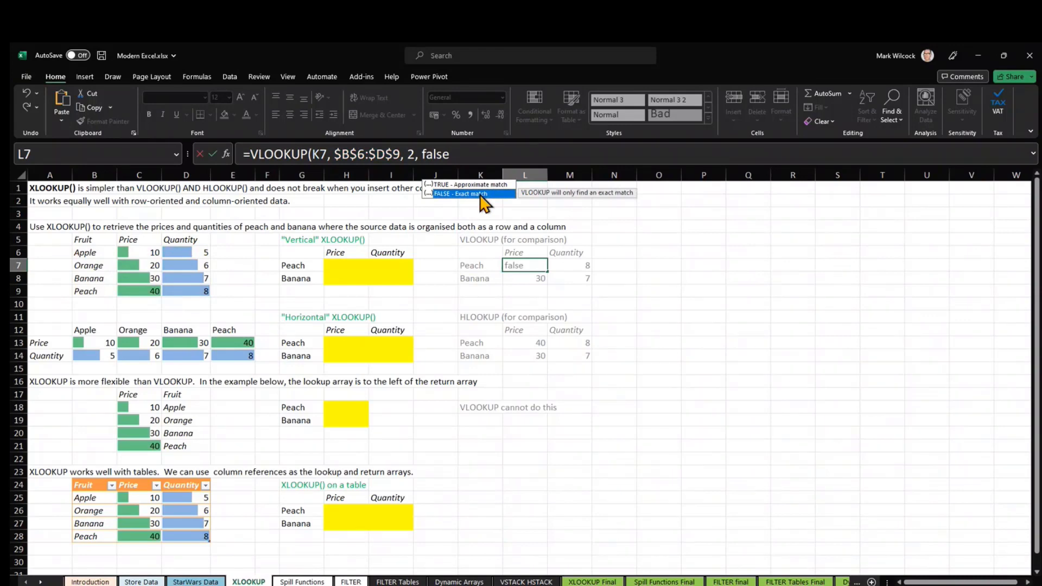
pyautogui.click(487, 156)
pyautogui.write(')')
pyautogui.press('Return')
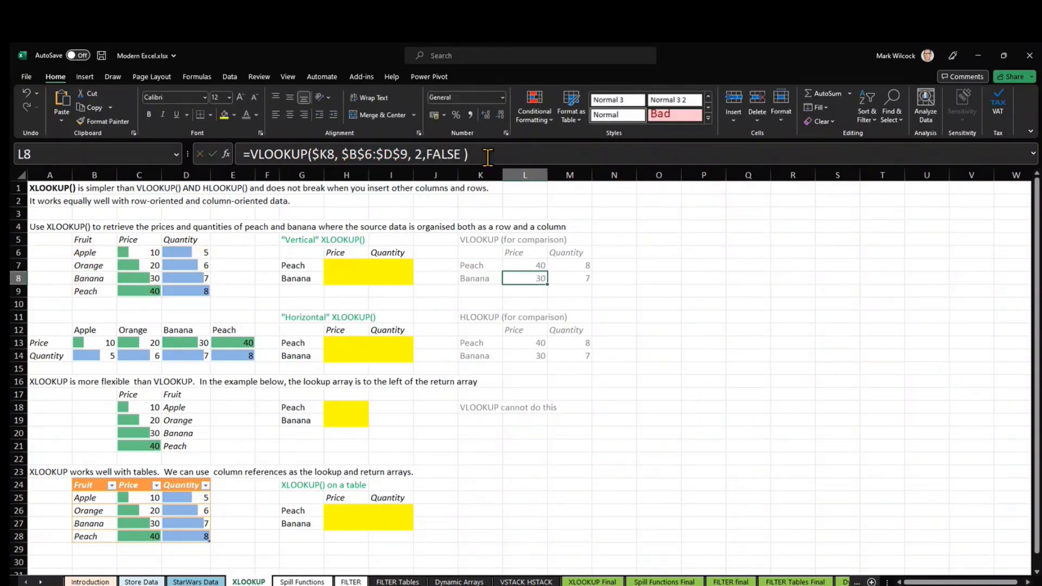
pyautogui.click(524, 265)
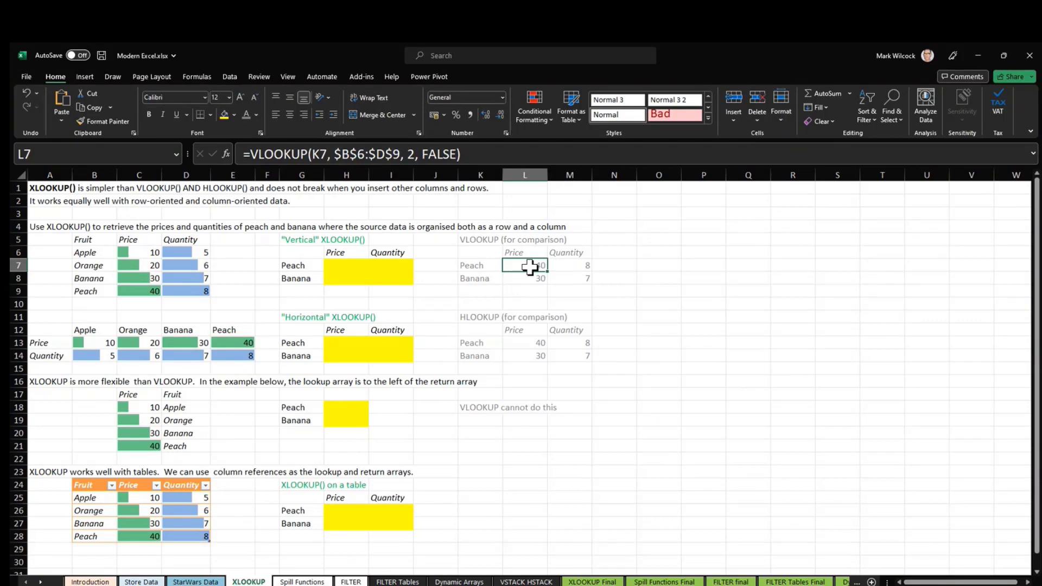
# Step: Begin an XLOOKUP formula in H7 with G7 as the lookup value and $B$6:$B$9 as the lookup array
pyautogui.click(345, 267)
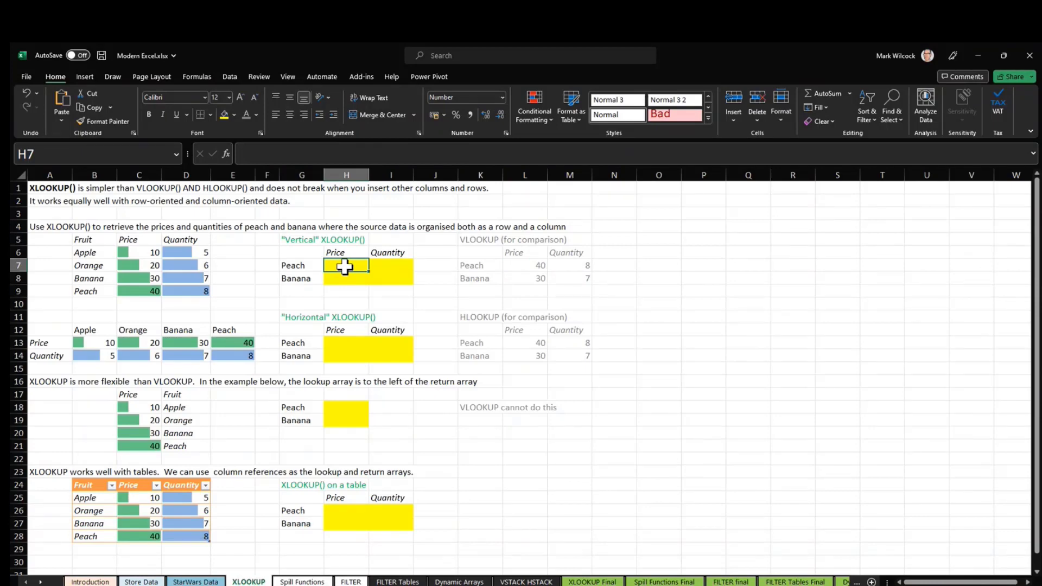
pyautogui.write('=')
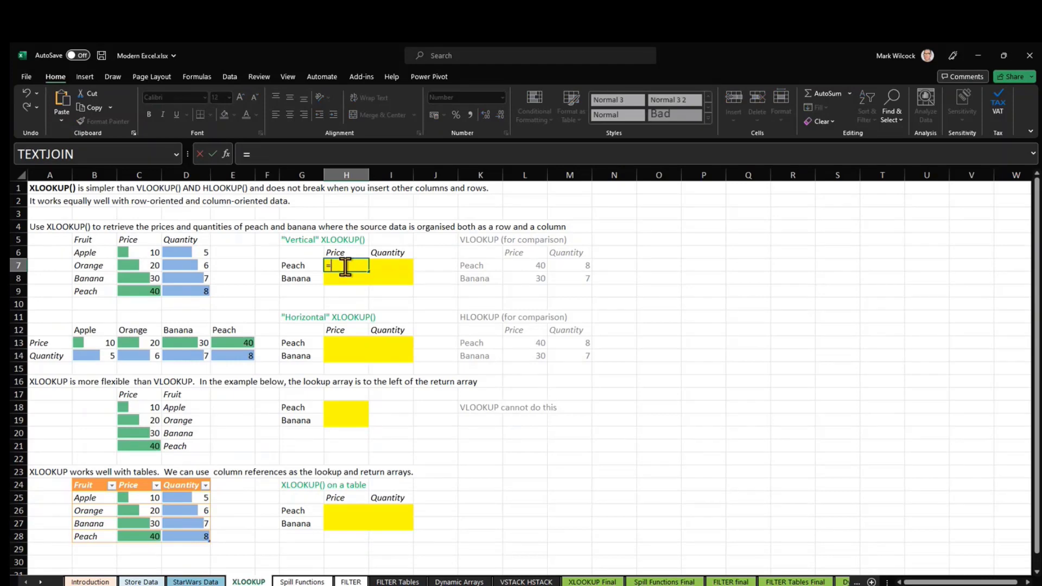
pyautogui.write('xloo')
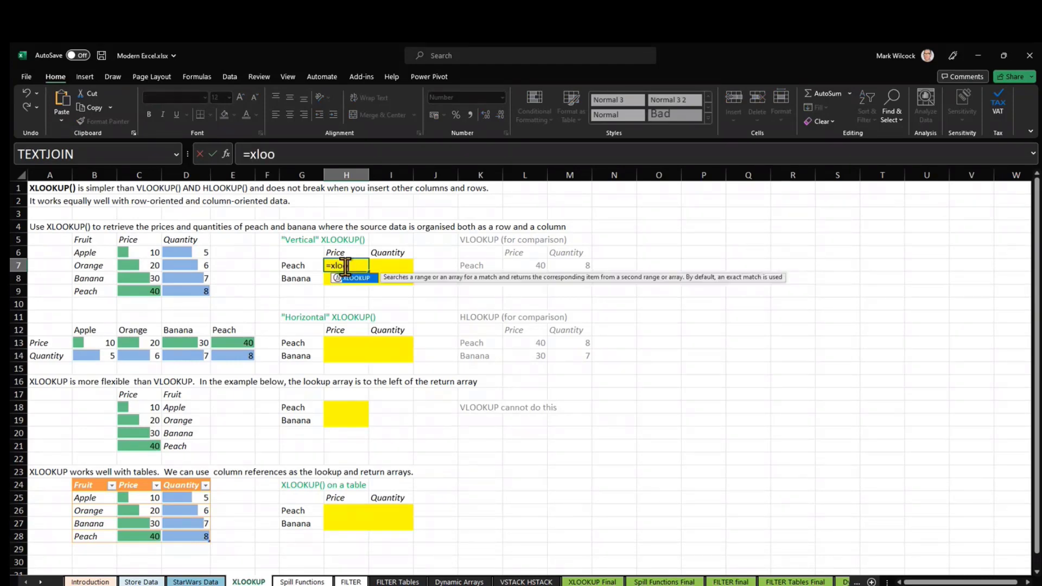
pyautogui.press('Tab')
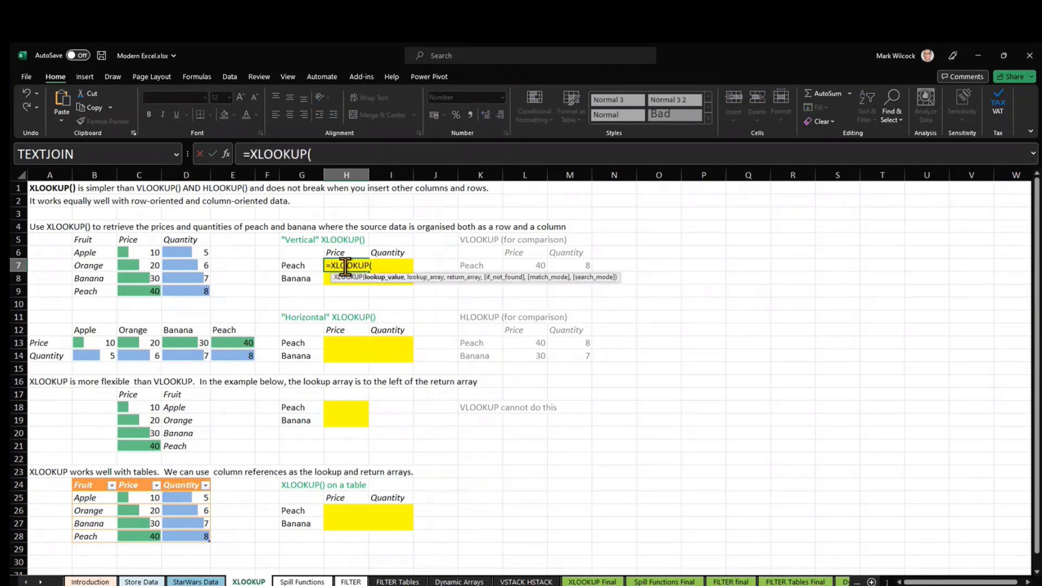
pyautogui.click(304, 266)
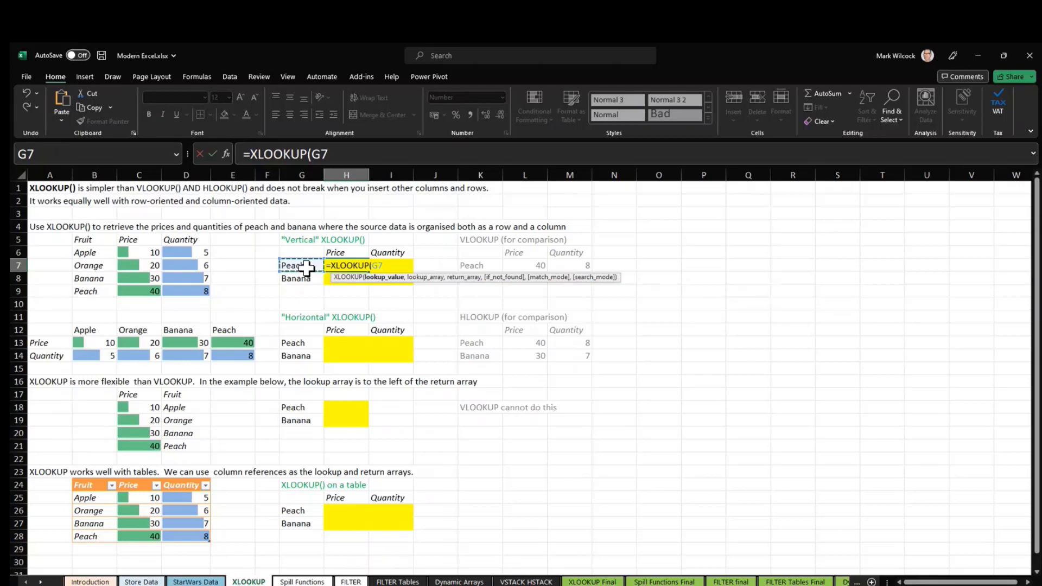
pyautogui.write(',')
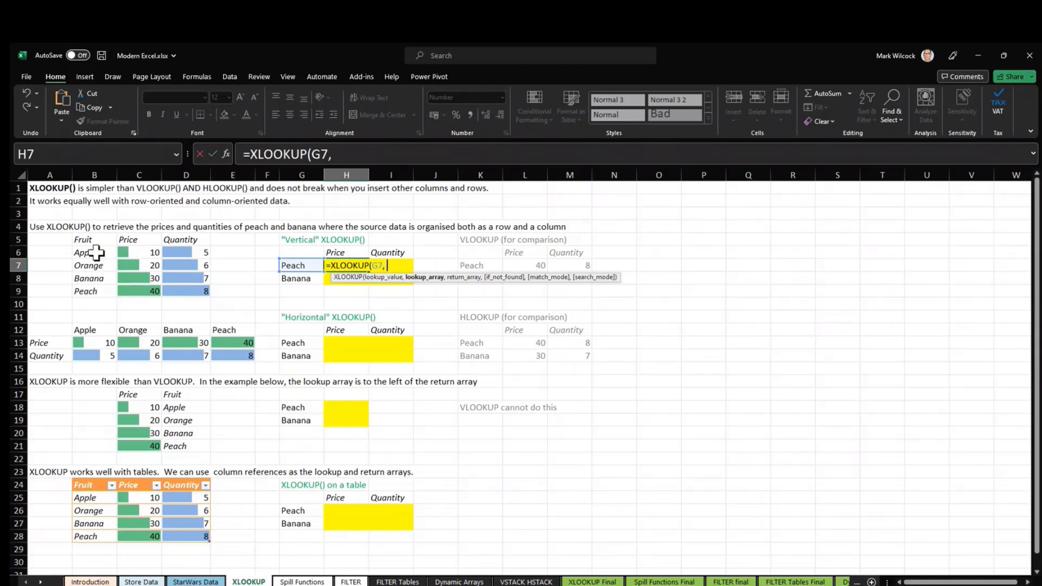
pyautogui.moveTo(95, 252); pyautogui.dragTo(99, 291)
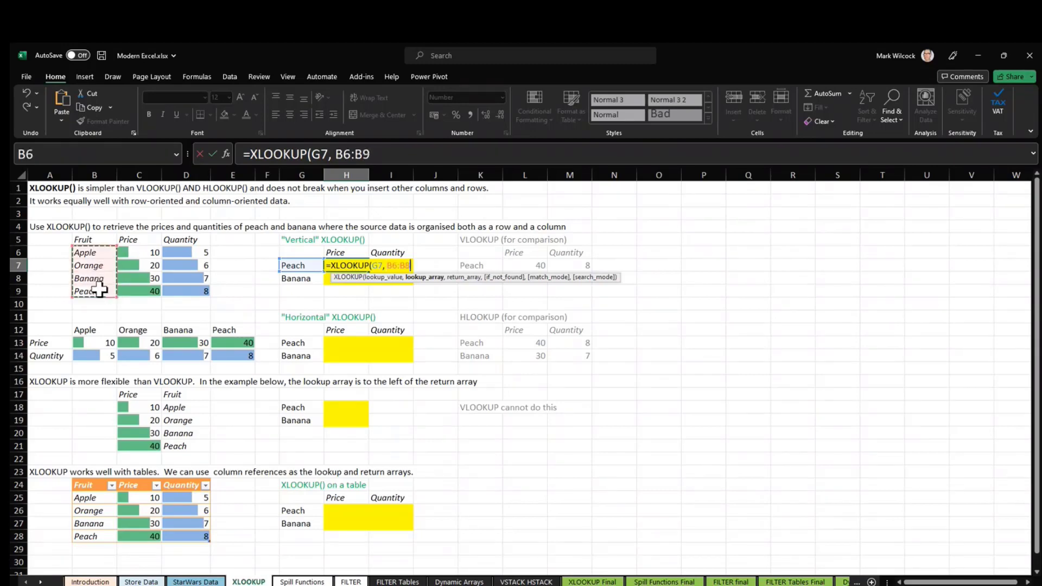
pyautogui.press('F4')
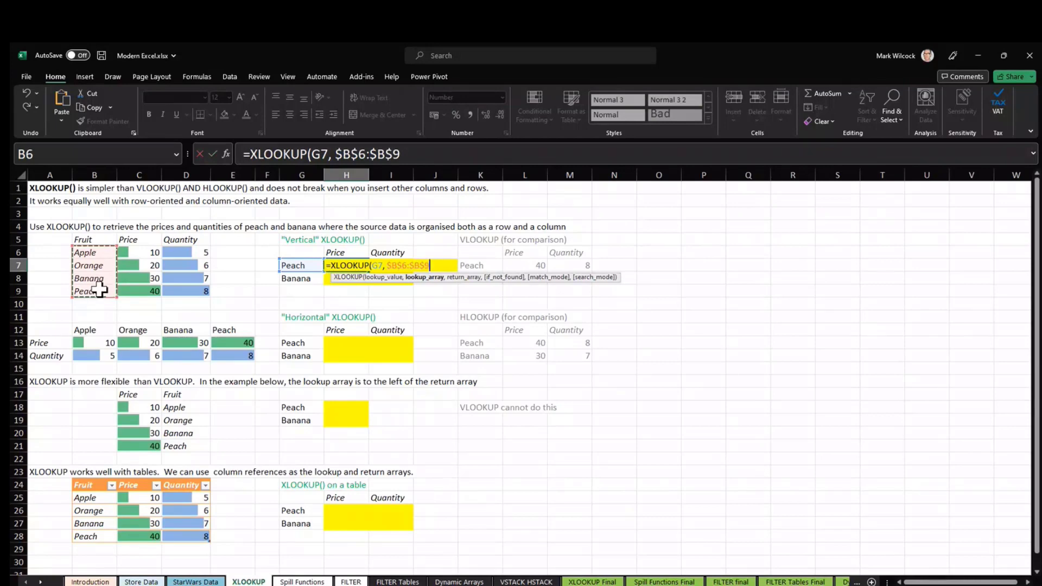
pyautogui.write(',')
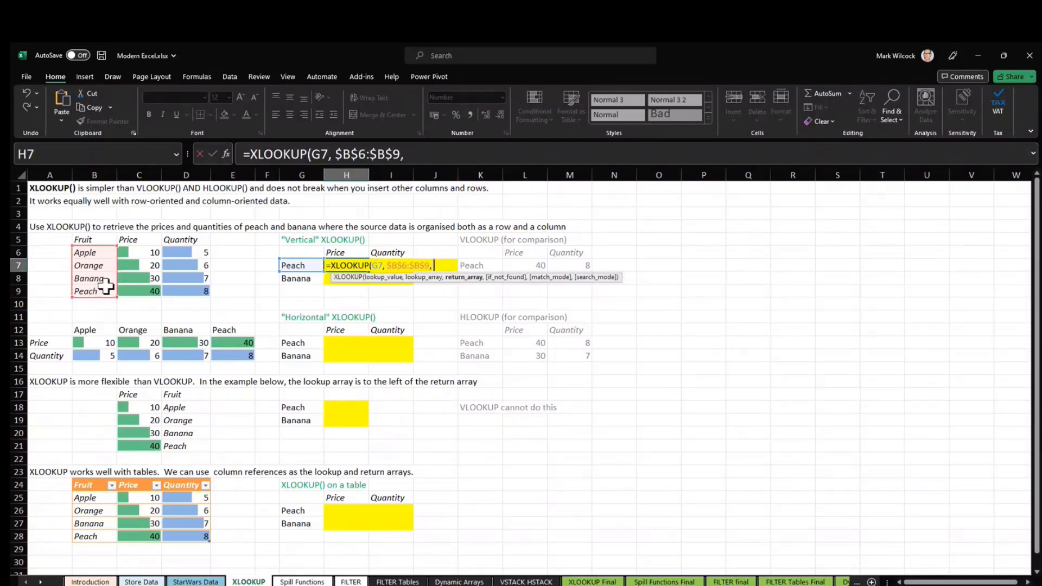
# Step: Finish the XLOOKUP in H7 with return array $C$6:$C$9 and fill it down to H8 for Banana
pyautogui.click(142, 252)
pyautogui.moveTo(142, 252); pyautogui.dragTo(138, 290)
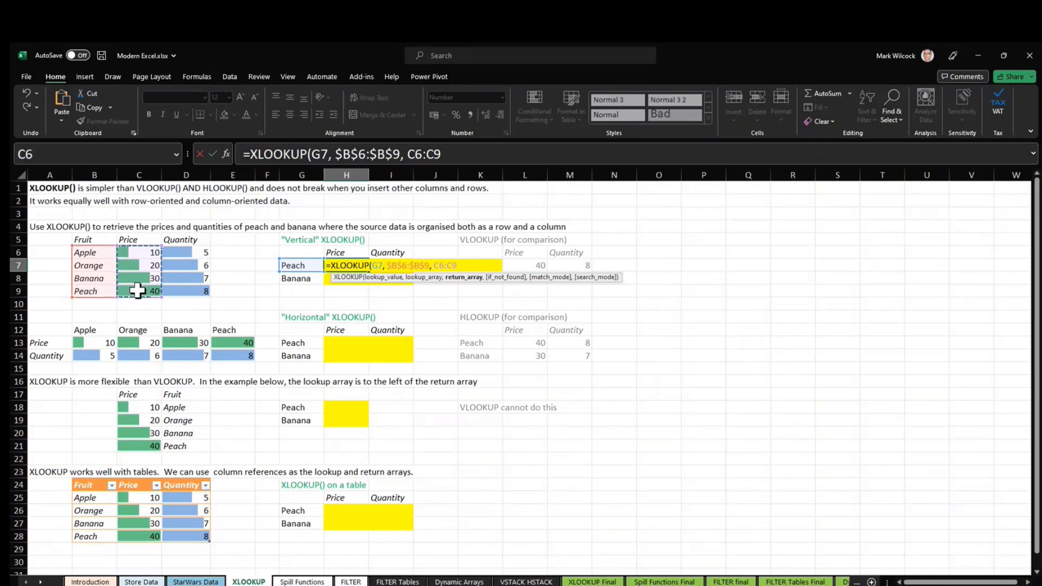
pyautogui.press('F4')
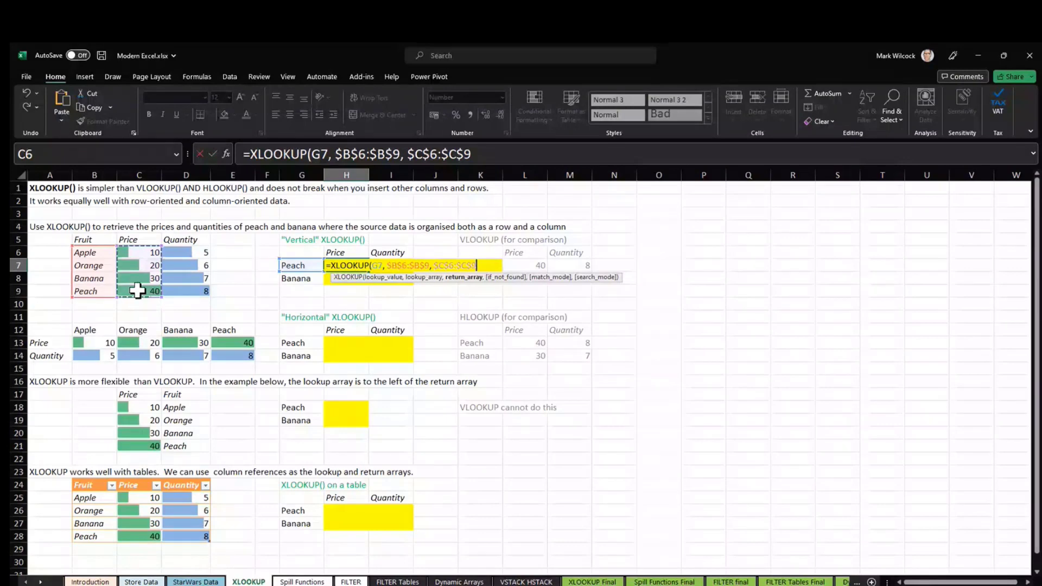
pyautogui.write(')')
pyautogui.press('Return')
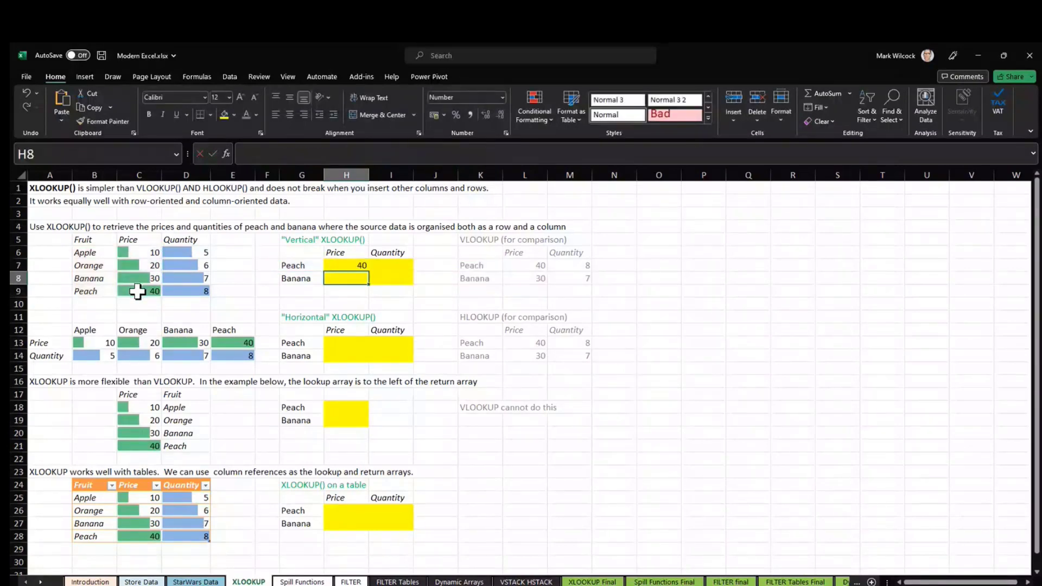
pyautogui.click(359, 267)
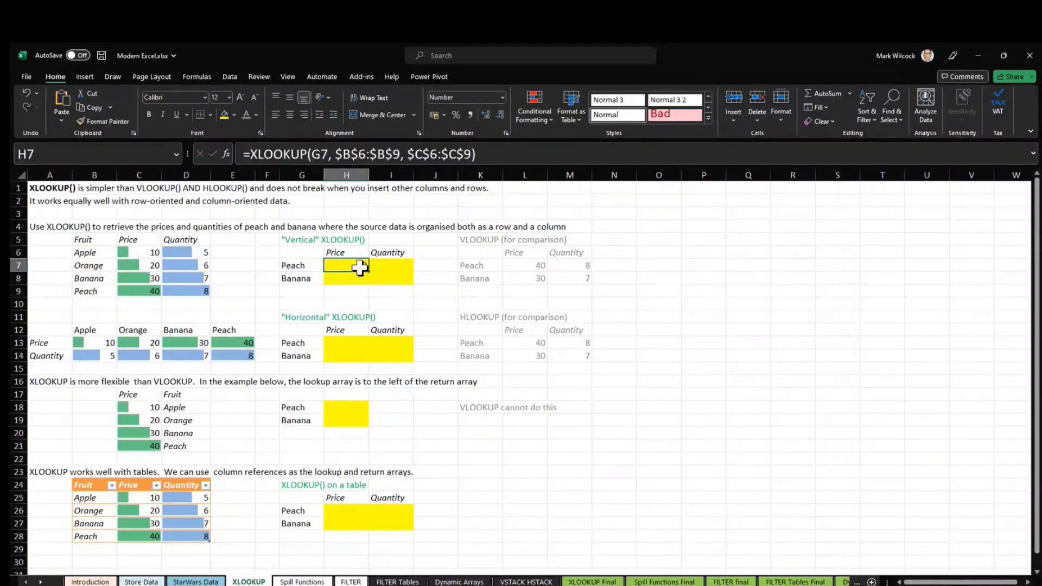
pyautogui.moveTo(369, 273); pyautogui.dragTo(370, 281)
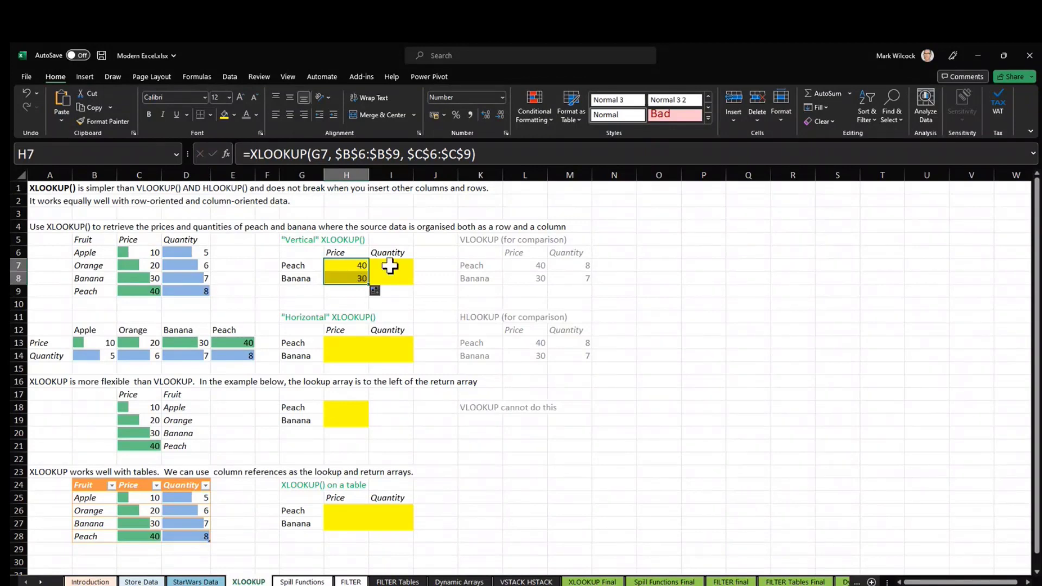
# Step: Begin an XLOOKUP formula in I7 with G7 as the lookup value and $B$6:$B$9 as the lookup array
pyautogui.click(390, 266)
pyautogui.write('=')
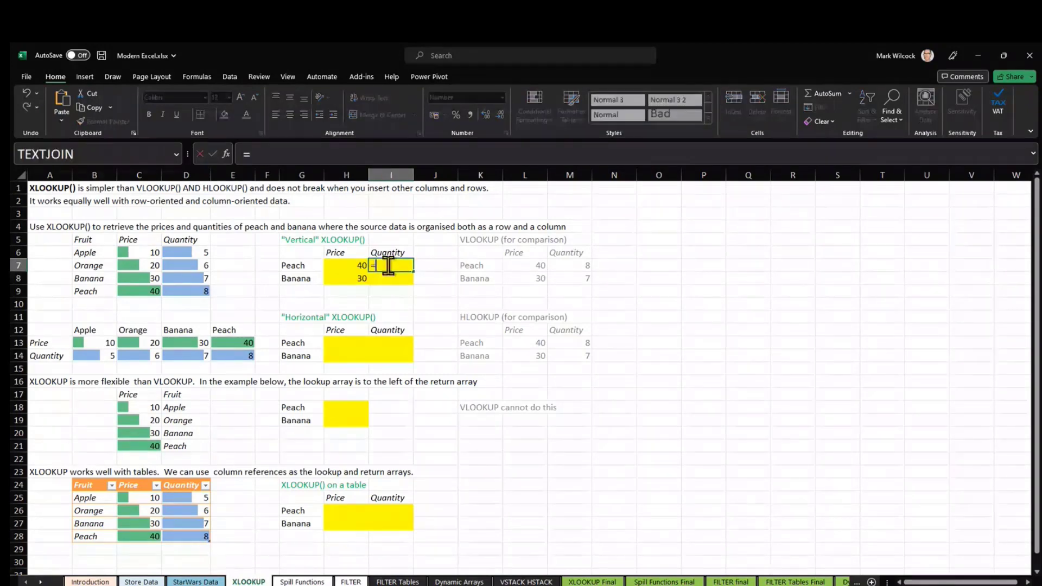
pyautogui.write('xloo')
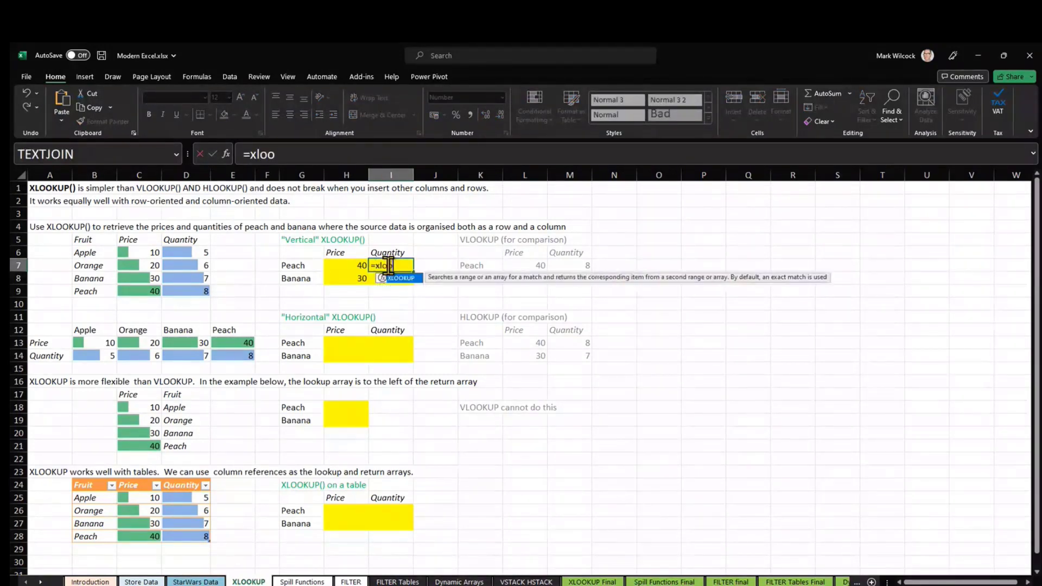
pyautogui.press('Tab')
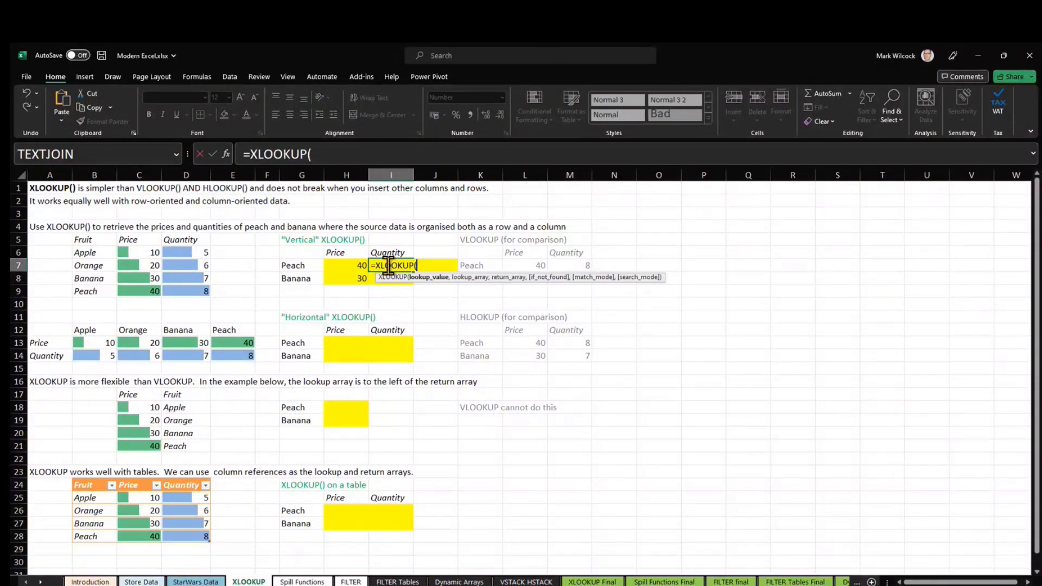
pyautogui.click(306, 265)
pyautogui.write(',')
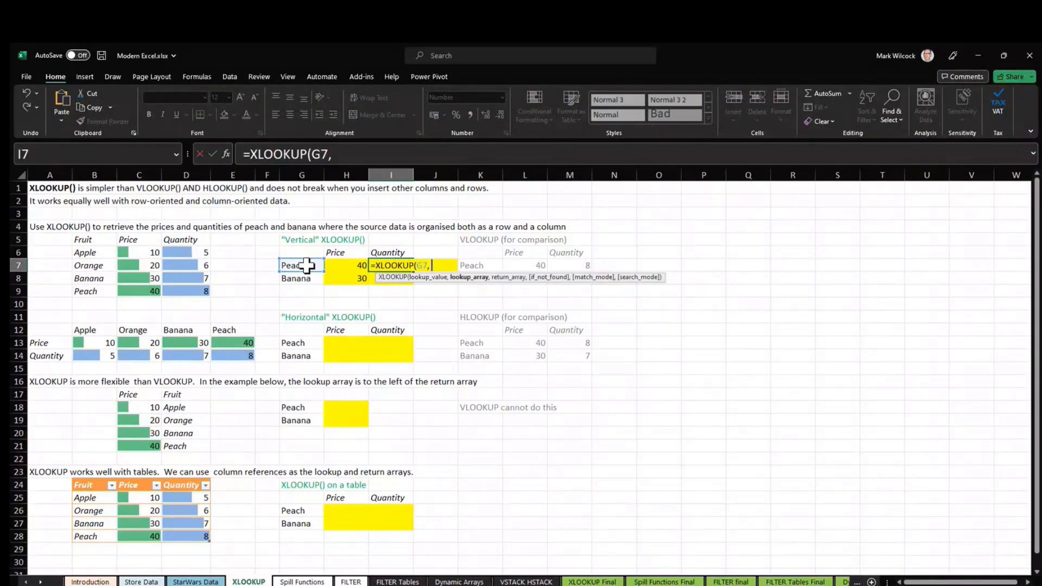
pyautogui.click(105, 256)
pyautogui.moveTo(104, 258); pyautogui.dragTo(104, 294)
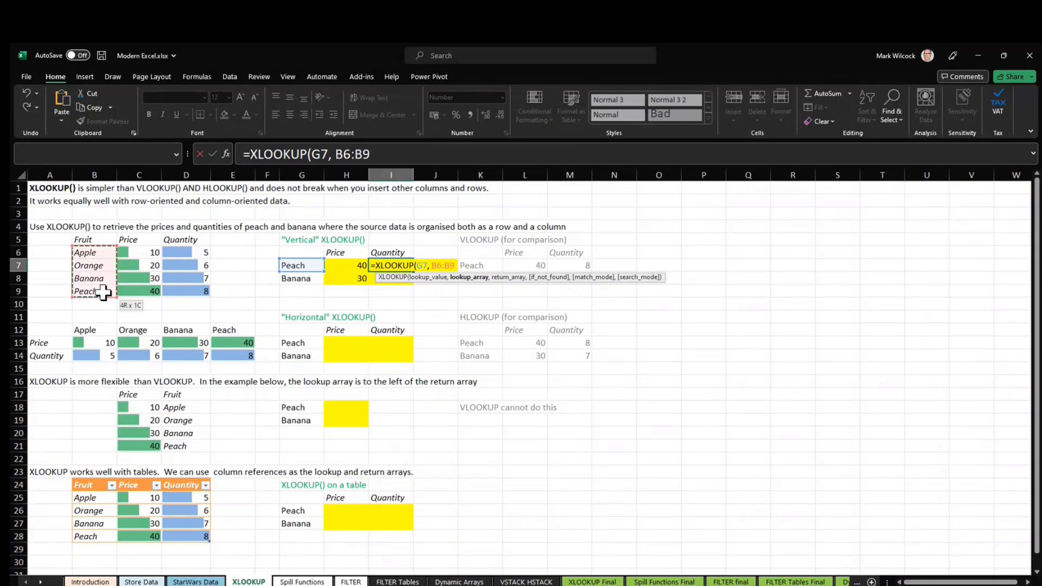
pyautogui.press('F4')
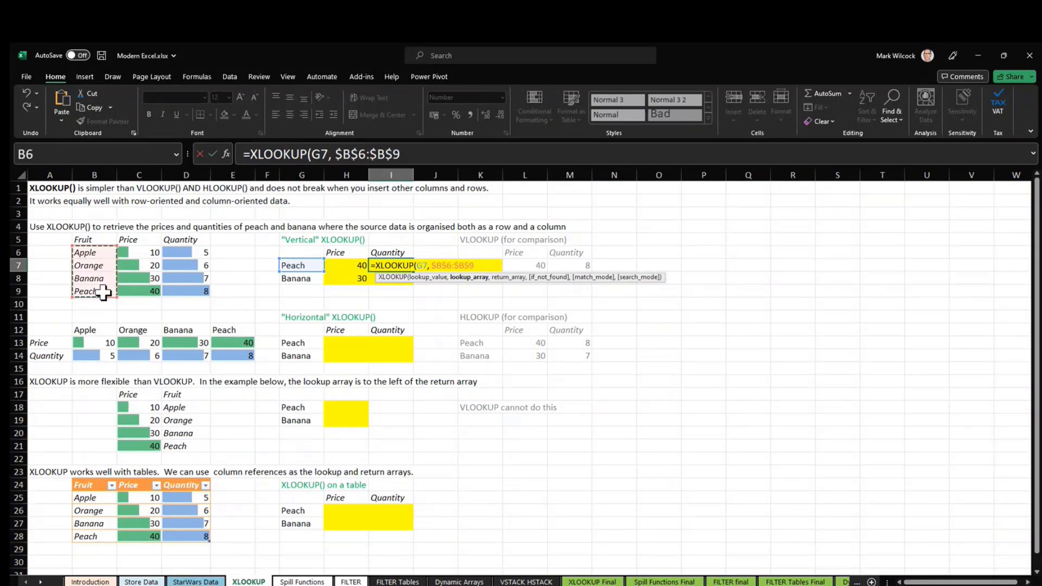
pyautogui.write(',')
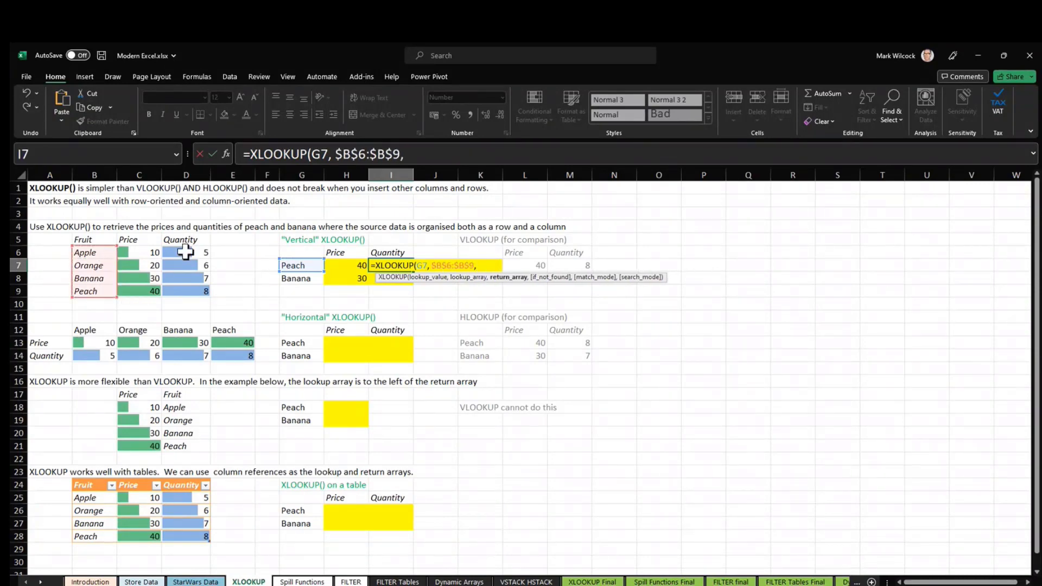
# Step: Finish the XLOOKUP in I7 with return array $D$6:$D$9 and fill it down to I8 for Banana
pyautogui.moveTo(185, 252); pyautogui.dragTo(183, 288)
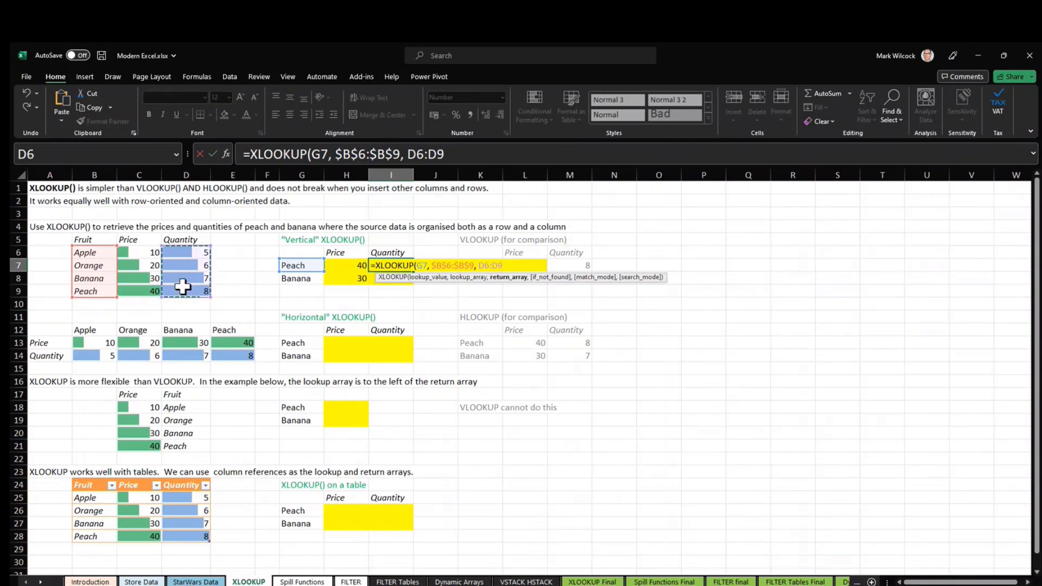
pyautogui.write(')')
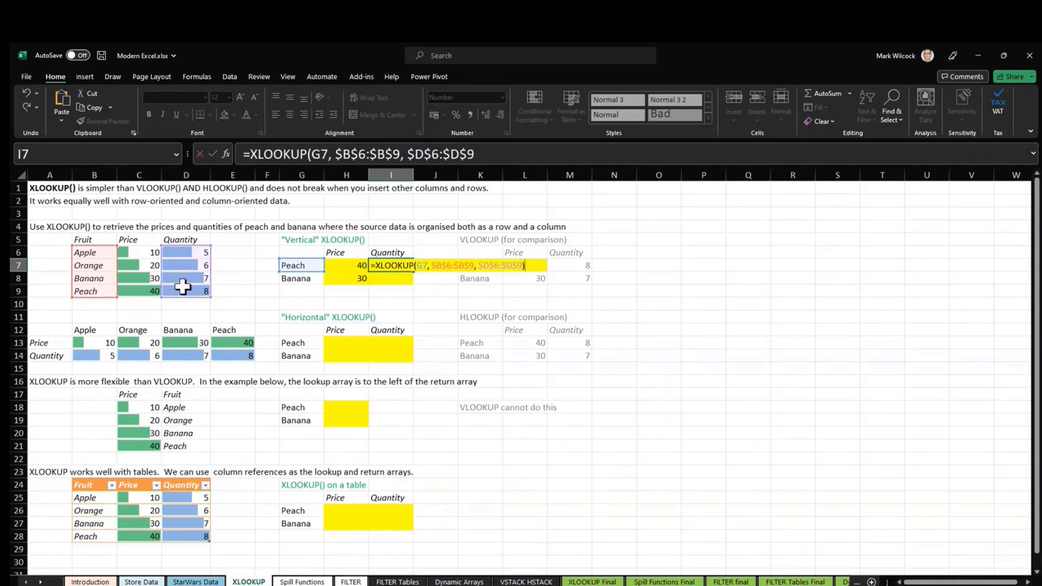
pyautogui.press('Return')
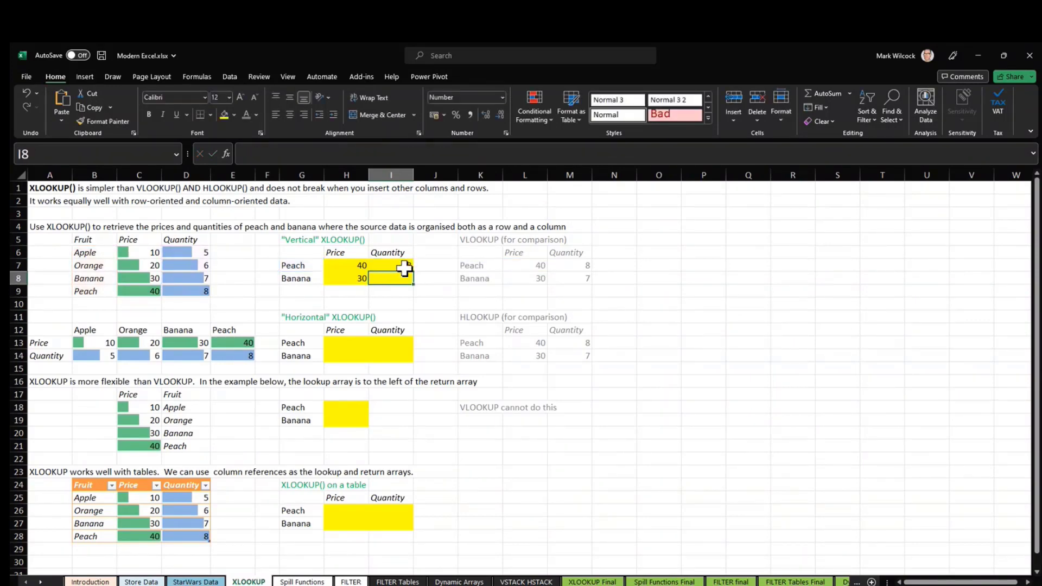
pyautogui.click(404, 267)
pyautogui.doubleClick(412, 271)
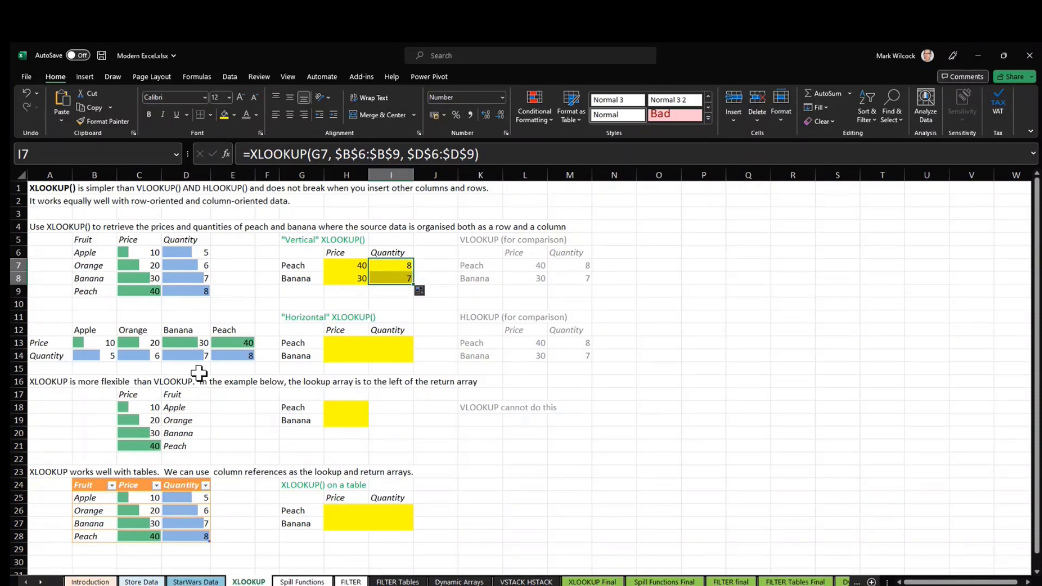
# Step: Examine the horizontal table's price row B13:E13 and the comparison HLOOKUP formula in L13
pyautogui.click(107, 344)
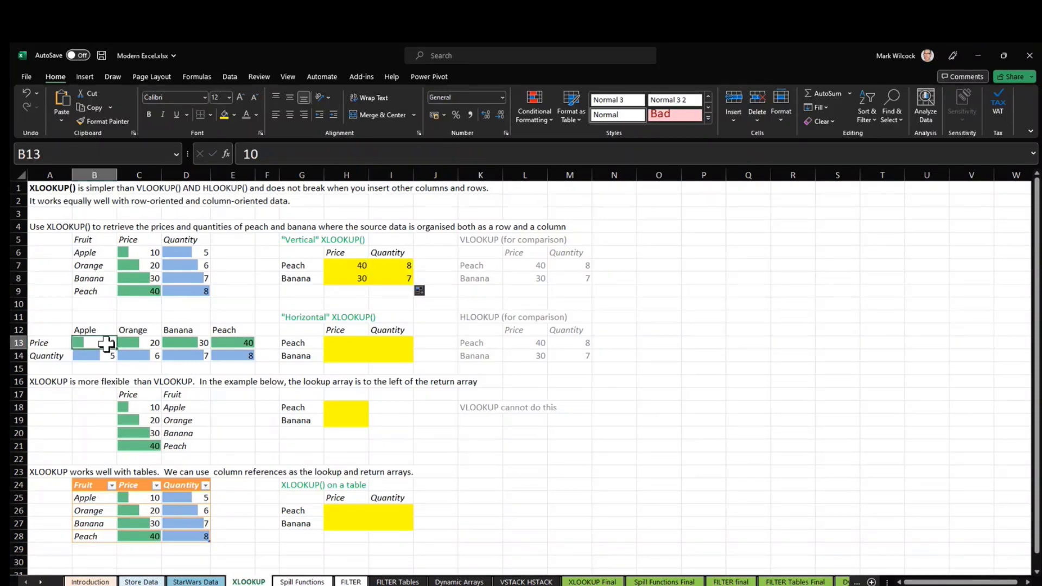
pyautogui.hotkey('shift', 'Right')
pyautogui.hotkey('shift', 'Right')
pyautogui.hotkey('shift', 'Right')
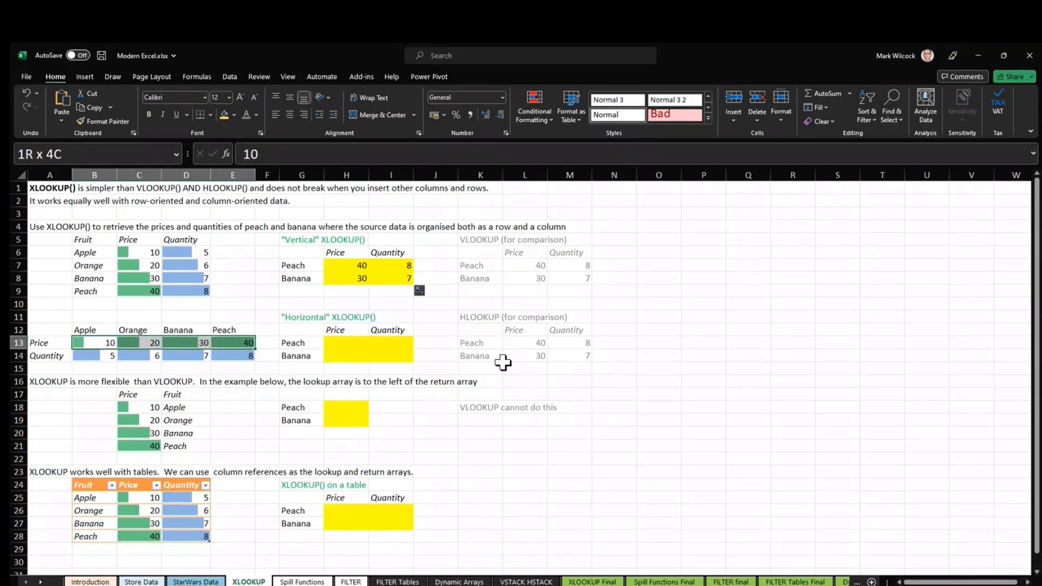
pyautogui.click(525, 341)
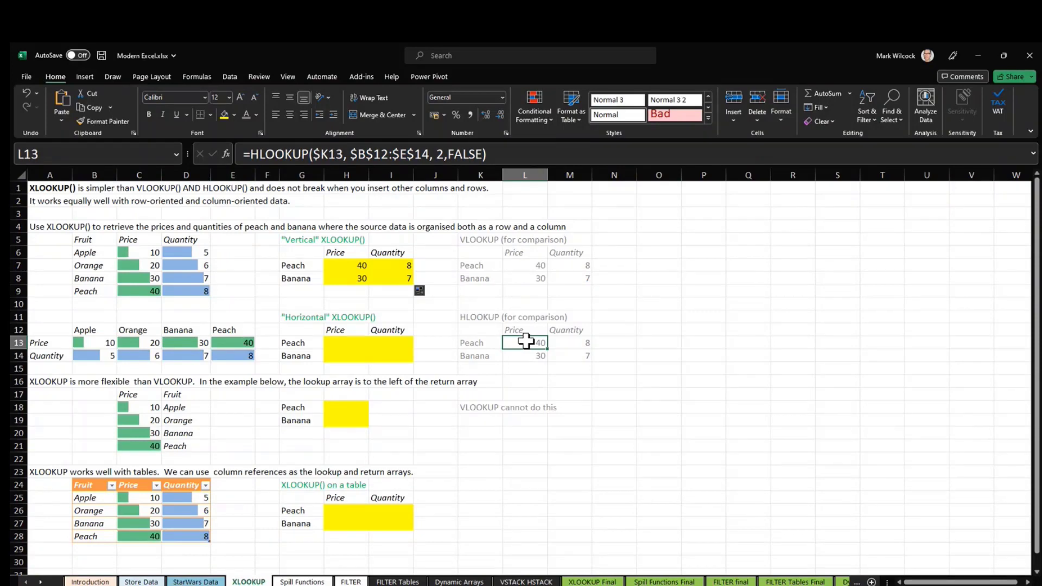
# Step: Begin an XLOOKUP formula in H13 with G13 as the lookup value and $B$12:$E$12 as the lookup array
pyautogui.click(355, 346)
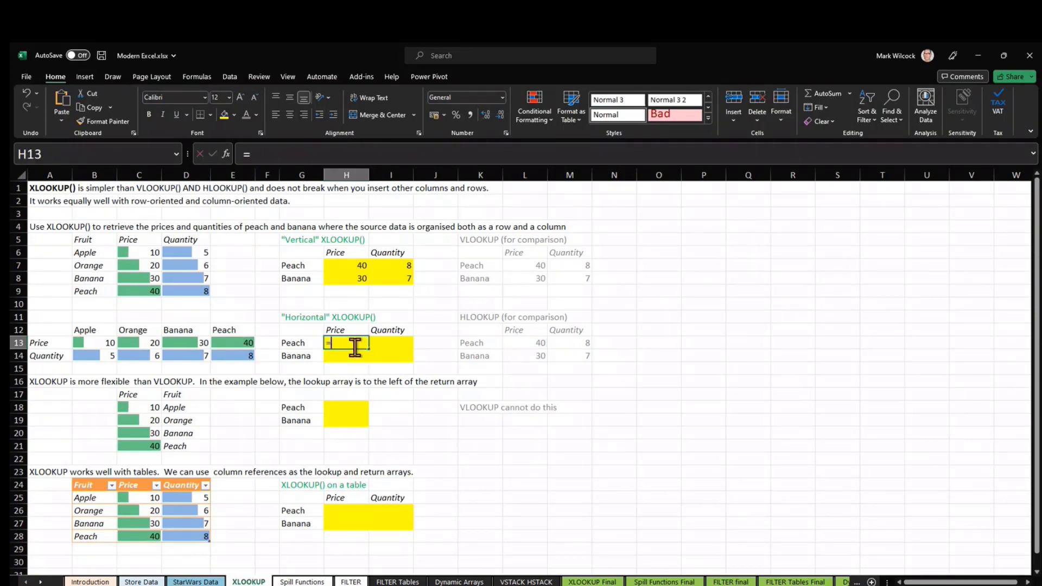
pyautogui.write('=xloo')
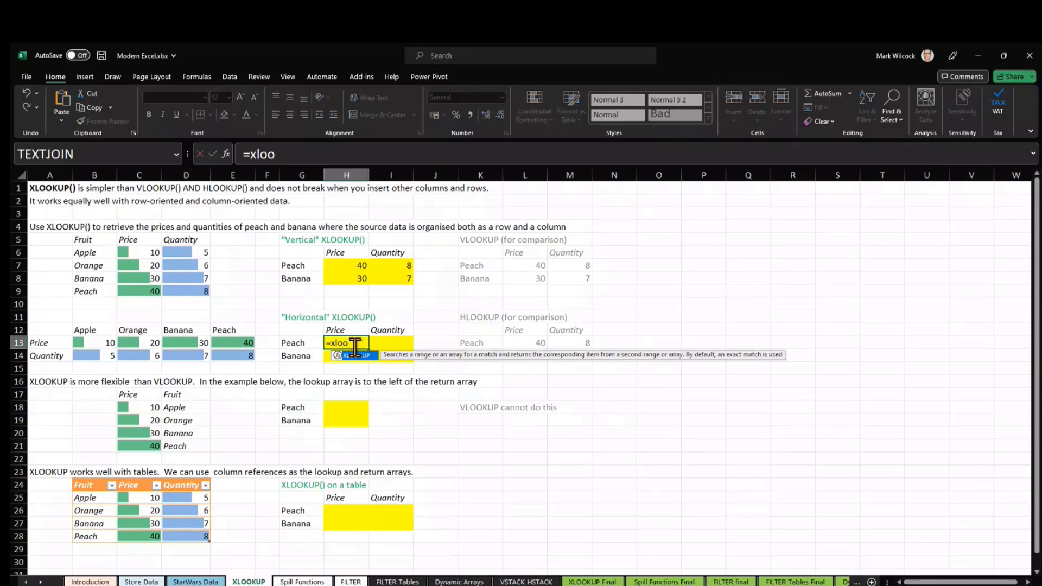
pyautogui.press('Tab')
pyautogui.click(298, 344)
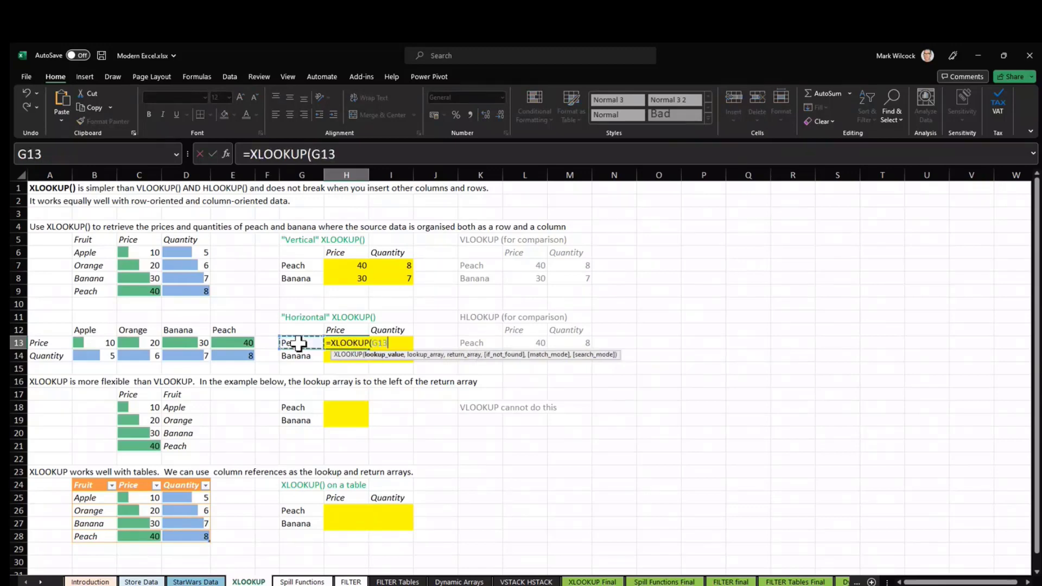
pyautogui.write(',')
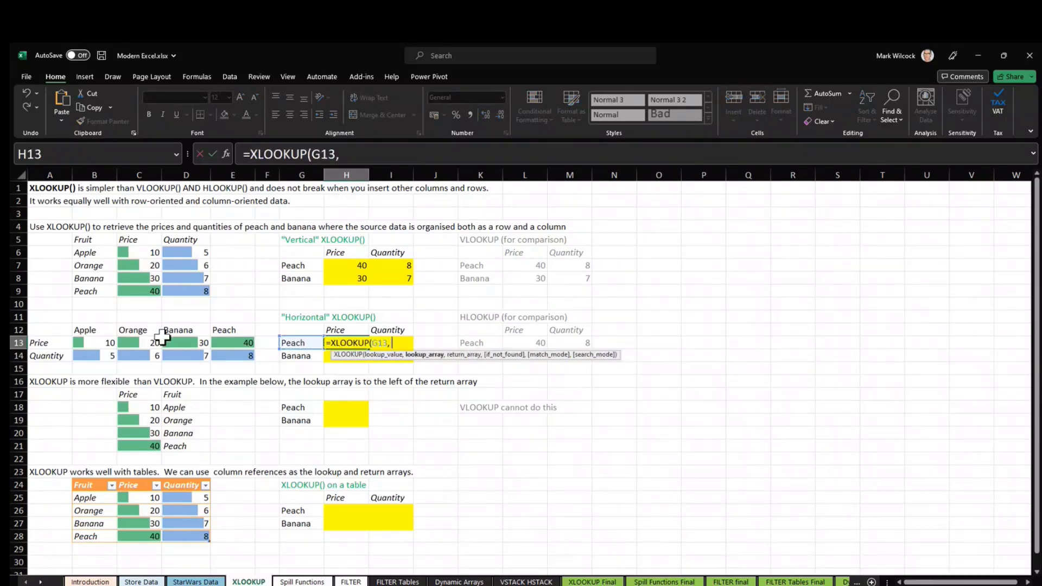
pyautogui.moveTo(87, 330); pyautogui.dragTo(217, 329)
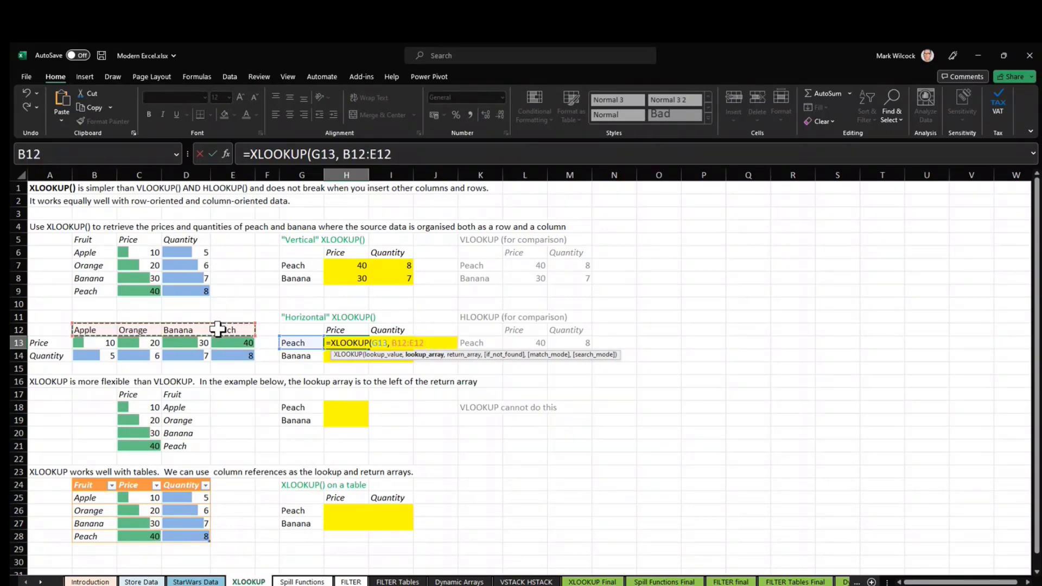
pyautogui.press('F4')
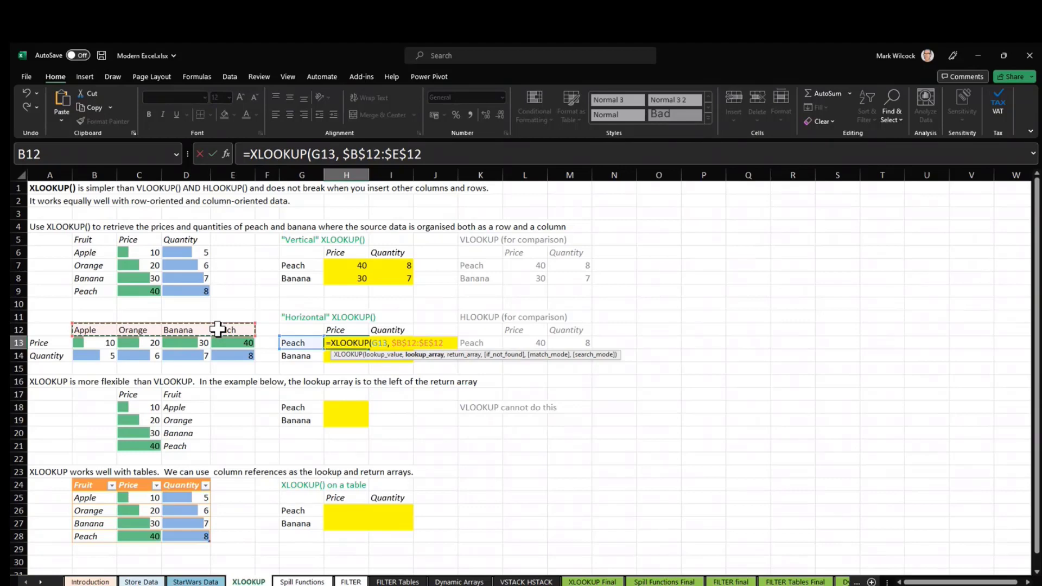
pyautogui.write(',')
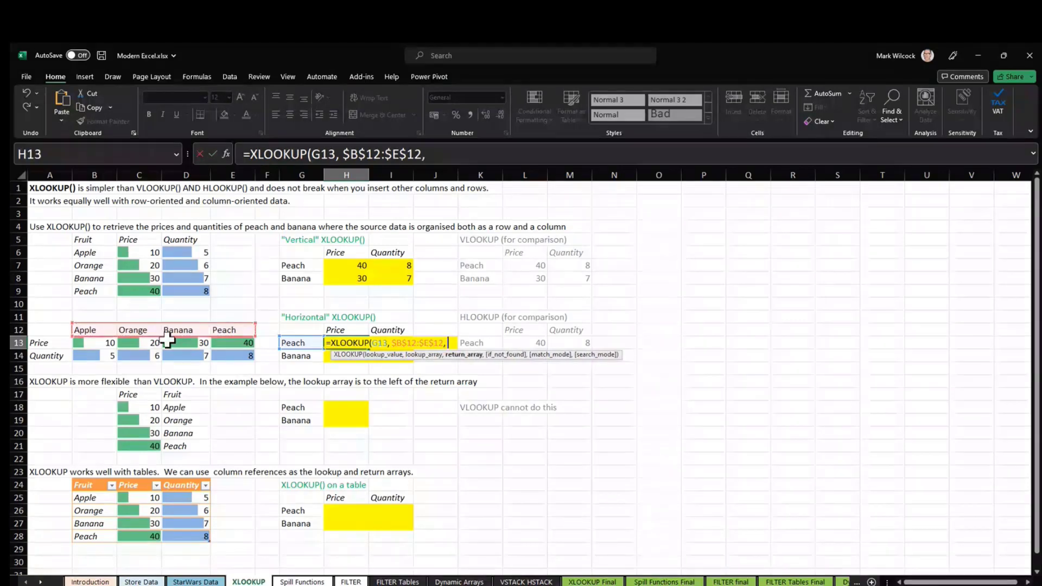
# Step: Finish the XLOOKUP in H13 with return array $B$13:$E$13 and fill it down to H14 for Banana
pyautogui.moveTo(93, 343); pyautogui.dragTo(219, 342)
pyautogui.press('F4')
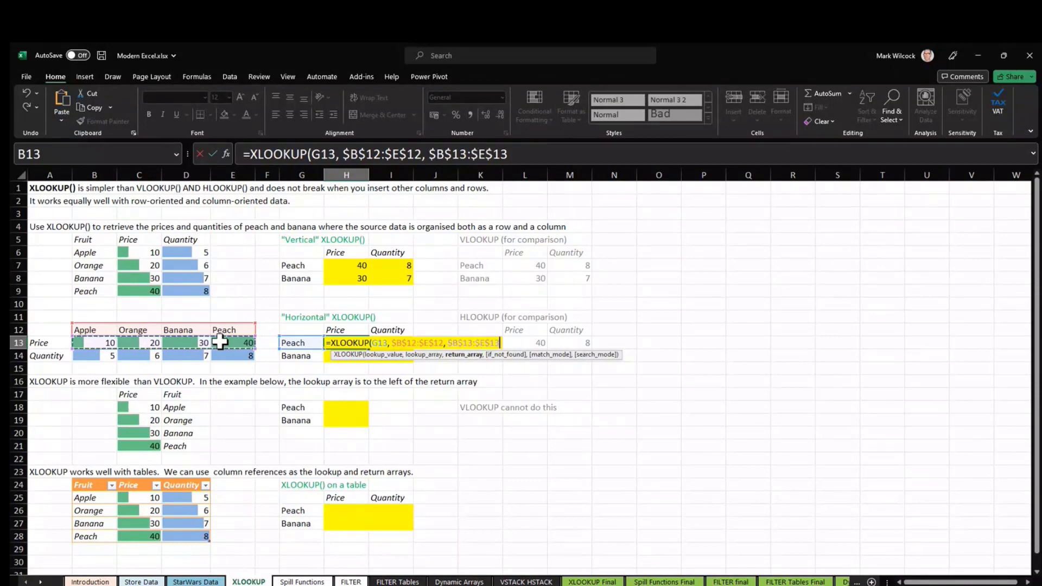
pyautogui.press('Return')
pyautogui.click(358, 348)
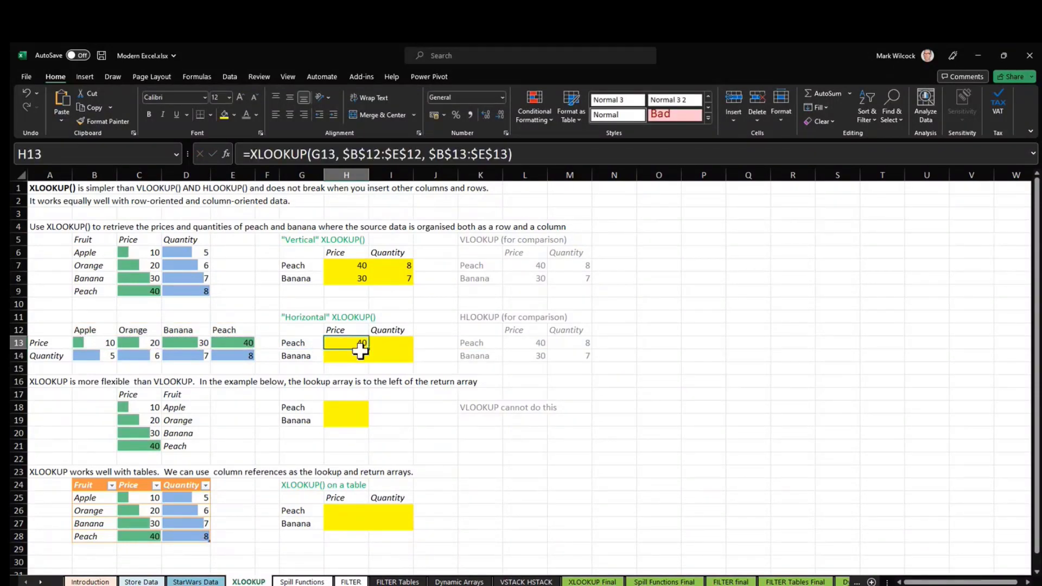
pyautogui.moveTo(368, 349); pyautogui.dragTo(368, 358)
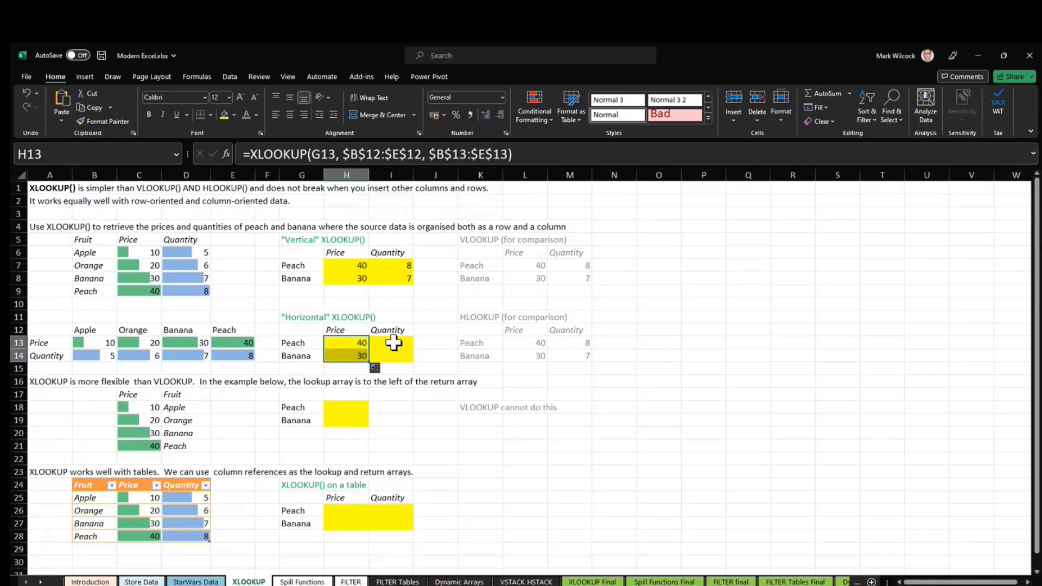
# Step: Examine the Price and Fruit column order in C17:D21 and the note about VLOOKUP in K18
pyautogui.click(387, 347)
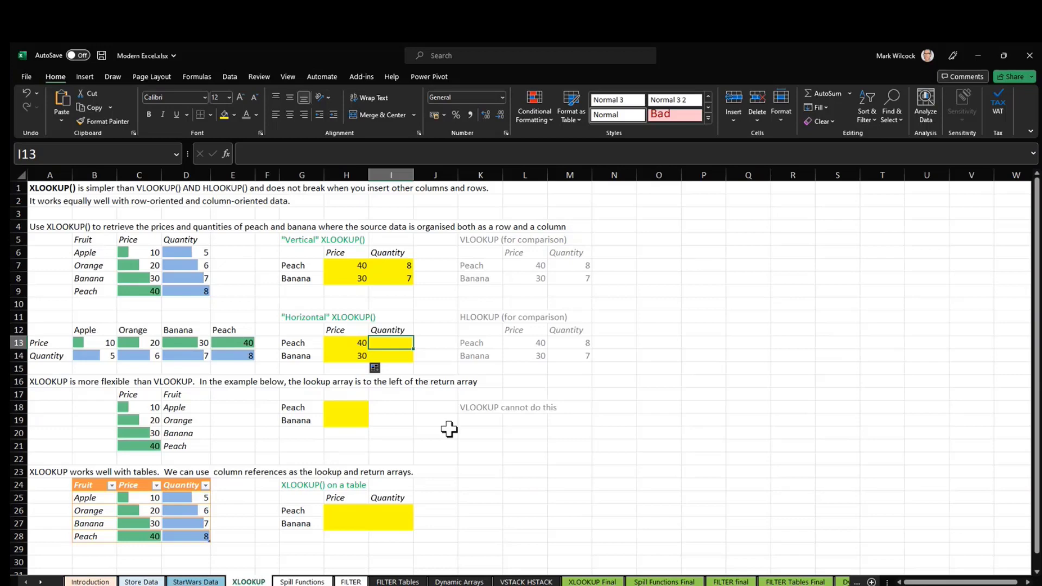
pyautogui.click(475, 407)
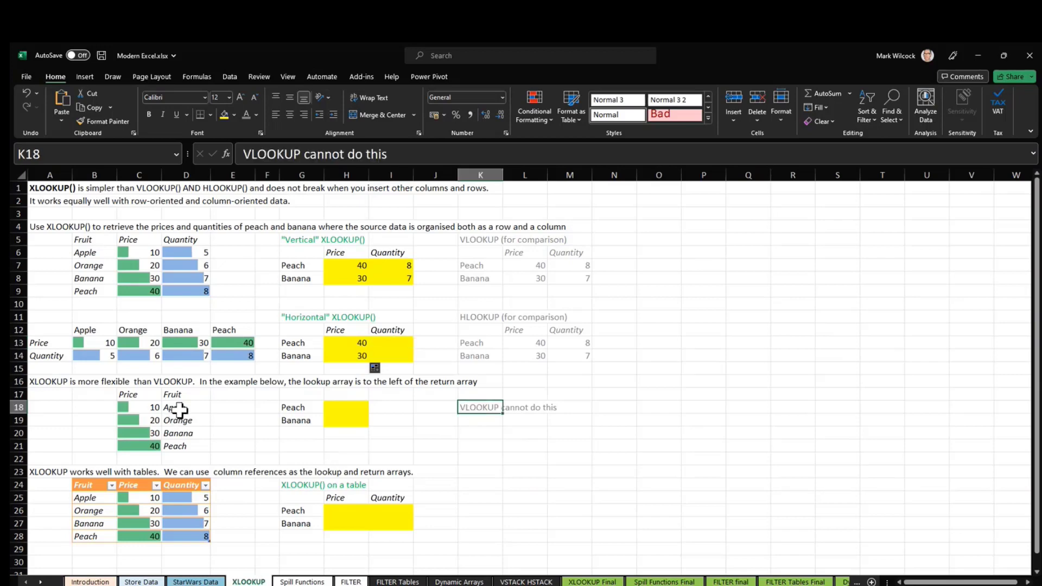
pyautogui.click(180, 409)
pyautogui.press('Left')
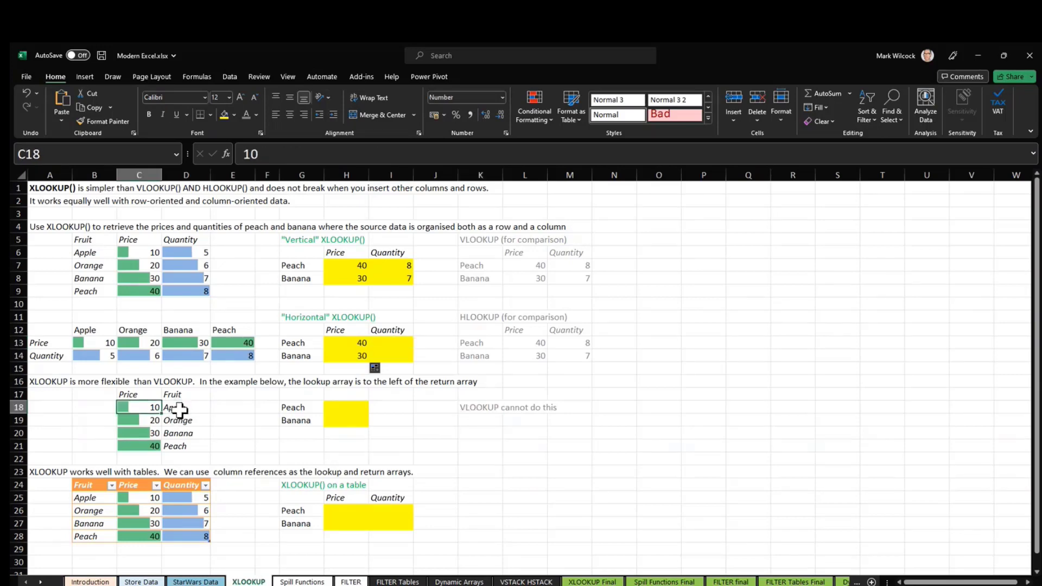
pyautogui.press('Right')
pyautogui.press('Up')
pyautogui.press('Left')
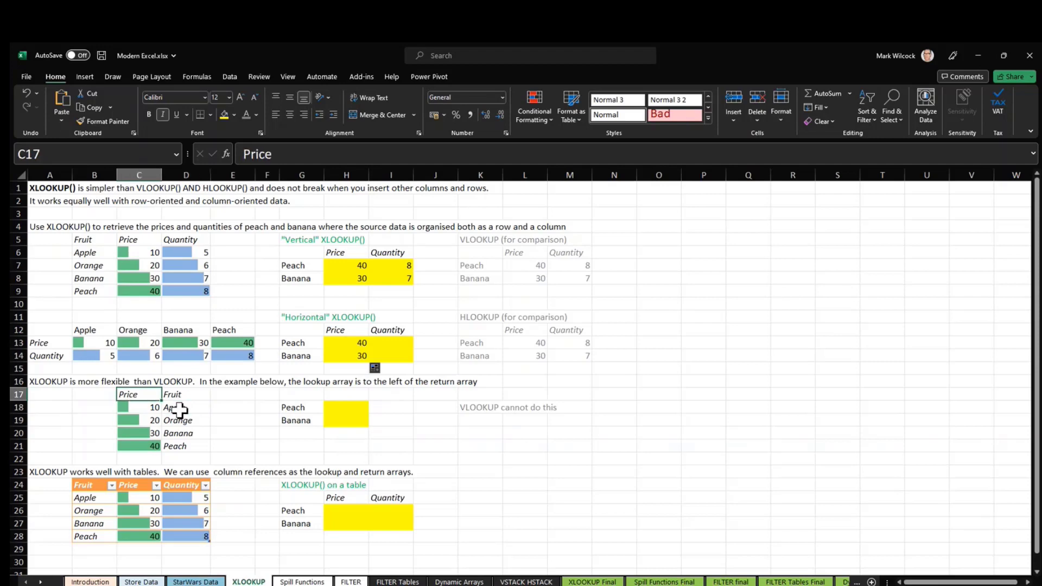
pyautogui.press('Right')
pyautogui.press('Down')
pyautogui.press('Down')
pyautogui.press('Down')
pyautogui.press('Down')
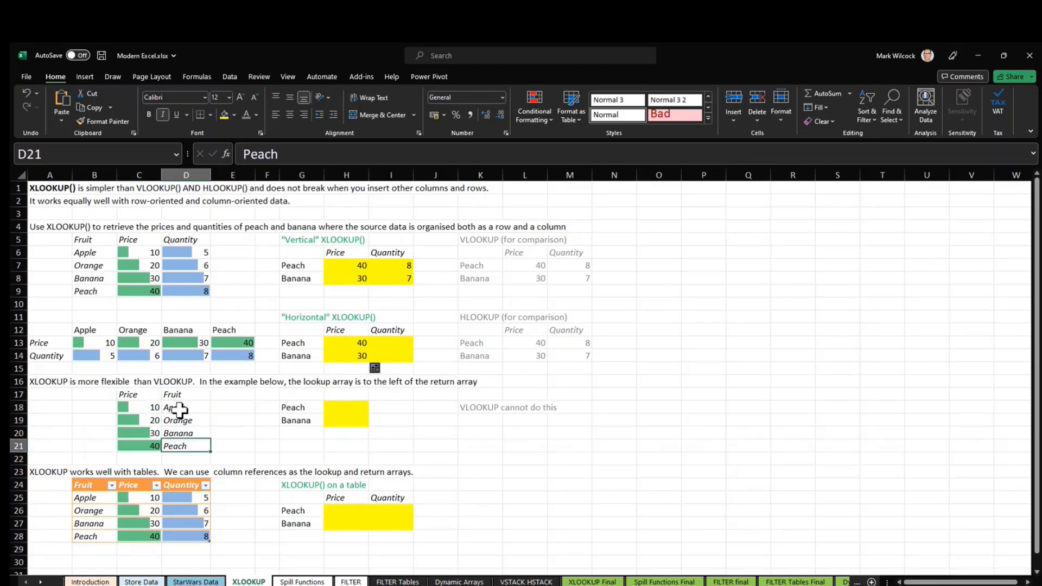
pyautogui.press('Up')
pyautogui.press('Up')
pyautogui.press('Up')
pyautogui.press('Up')
pyautogui.press('Left')
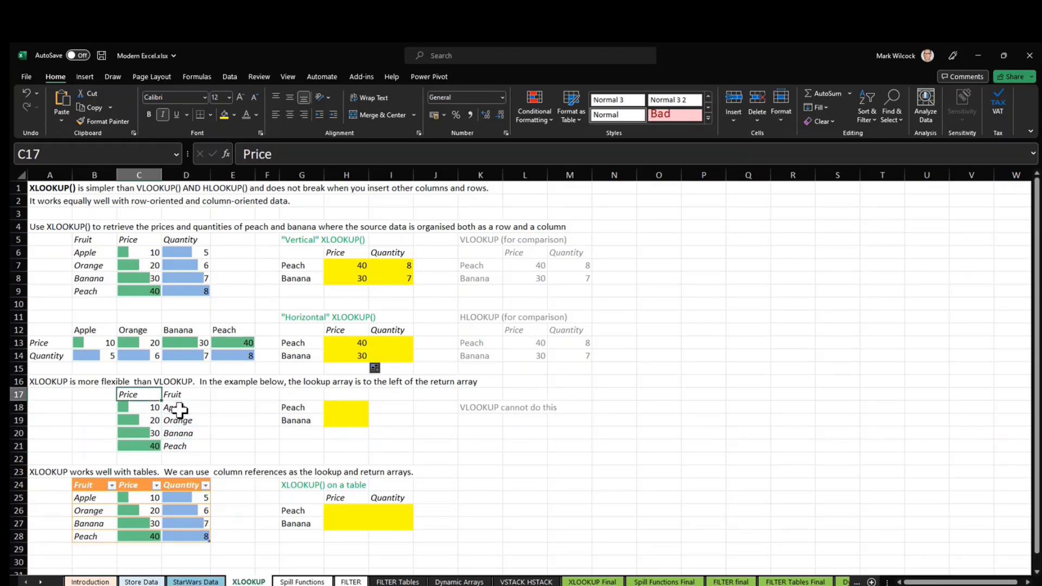
pyautogui.press('Down')
pyautogui.press('Down')
pyautogui.press('Down')
pyautogui.press('Down')
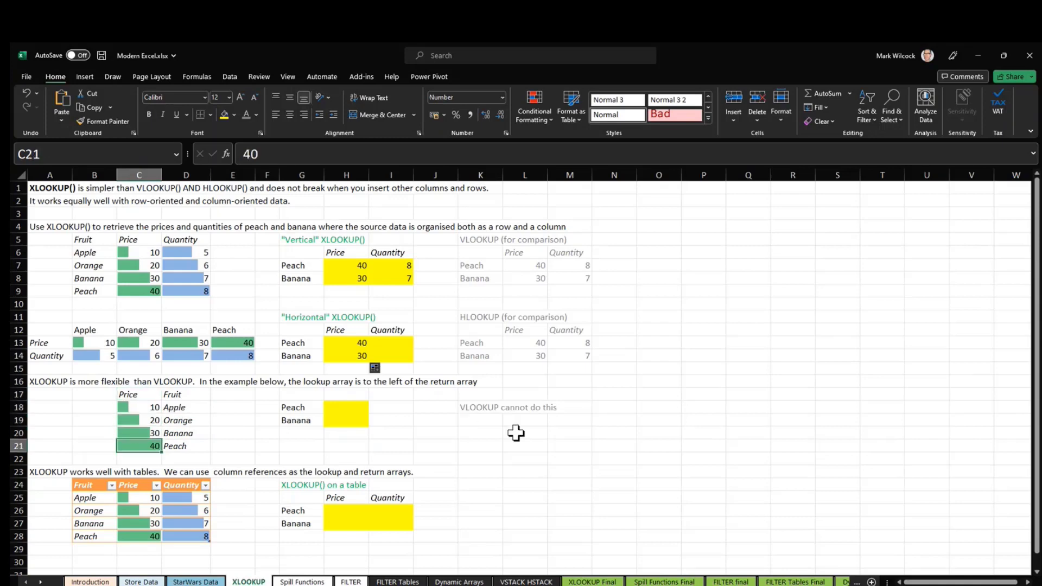
pyautogui.click(487, 406)
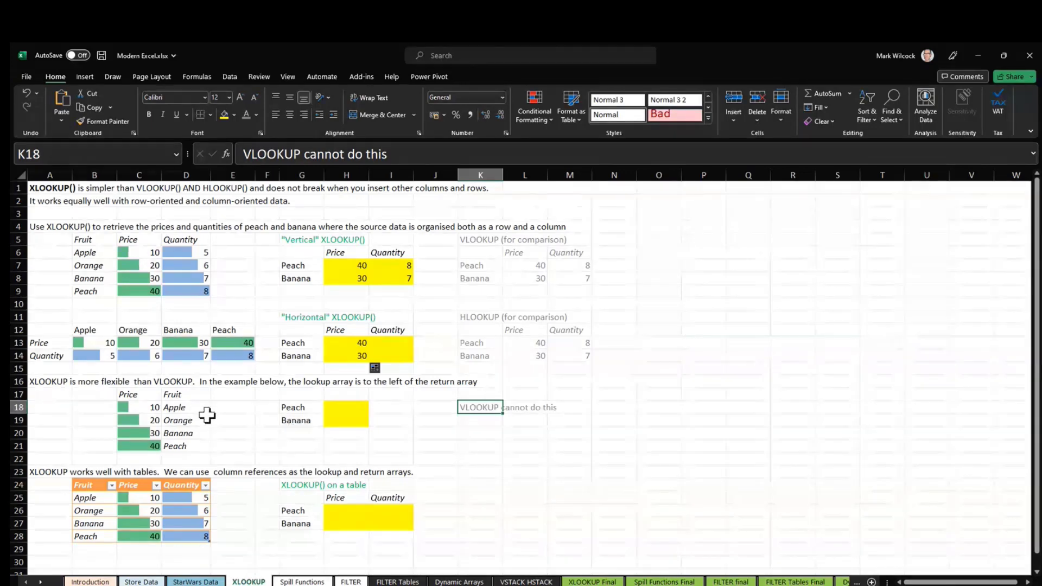
# Step: Begin an XLOOKUP formula in H18 with G18 as the lookup value and $D$18:$D$21 as the lookup array
pyautogui.click(360, 405)
pyautogui.write('=xl')
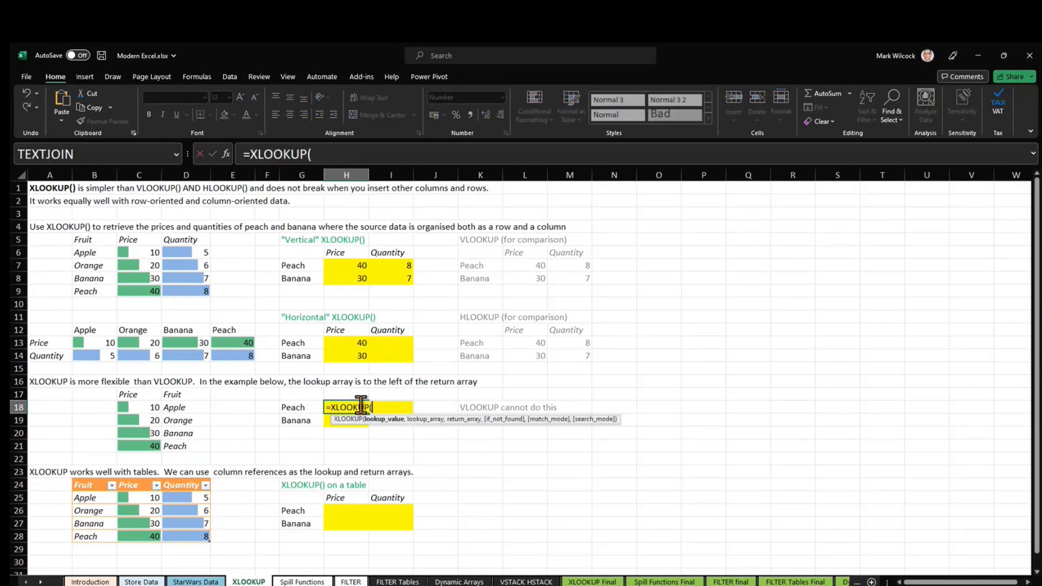
pyautogui.click(310, 408)
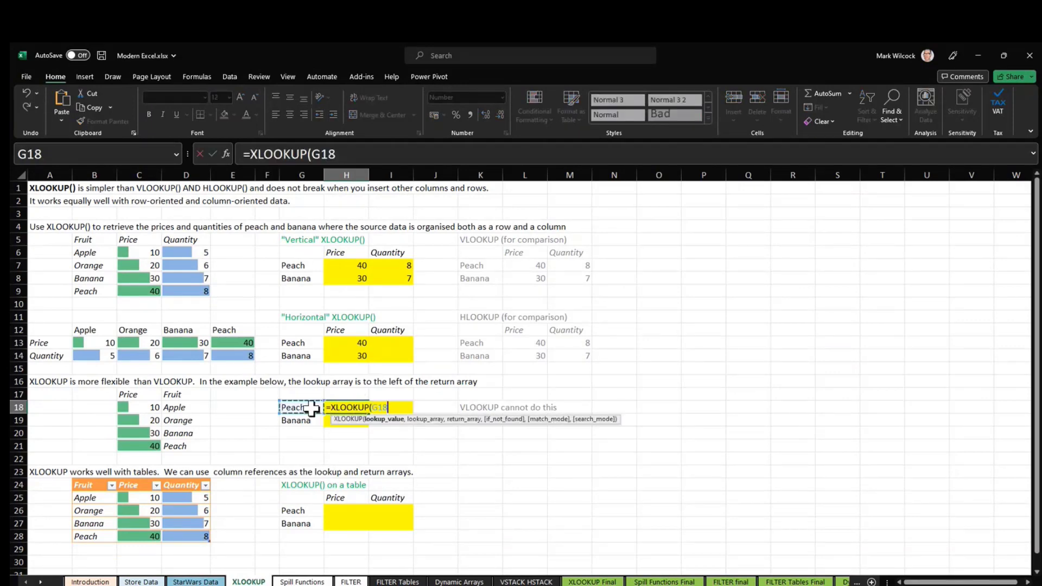
pyautogui.write(',')
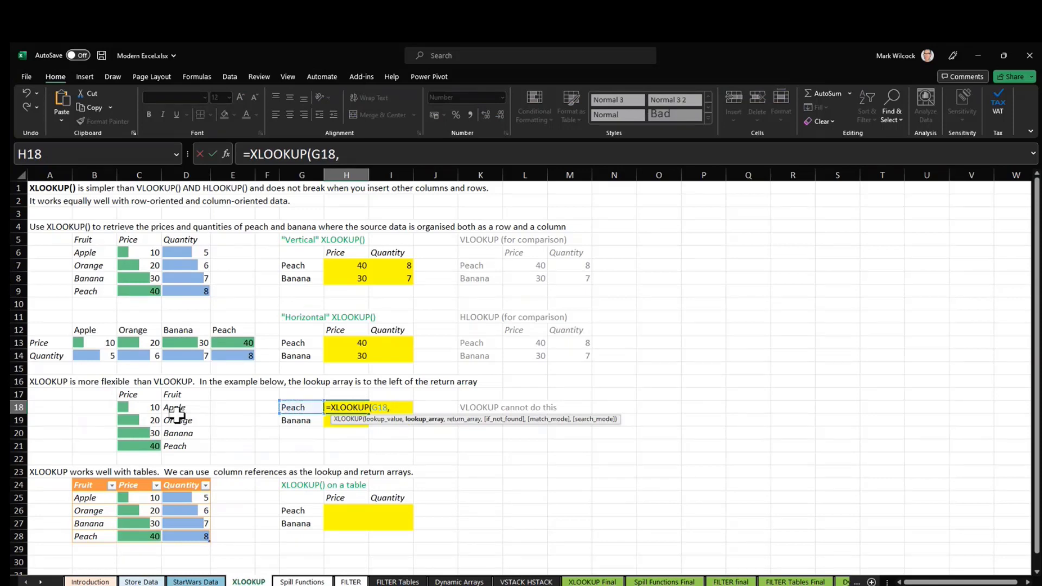
pyautogui.moveTo(175, 409); pyautogui.dragTo(171, 442)
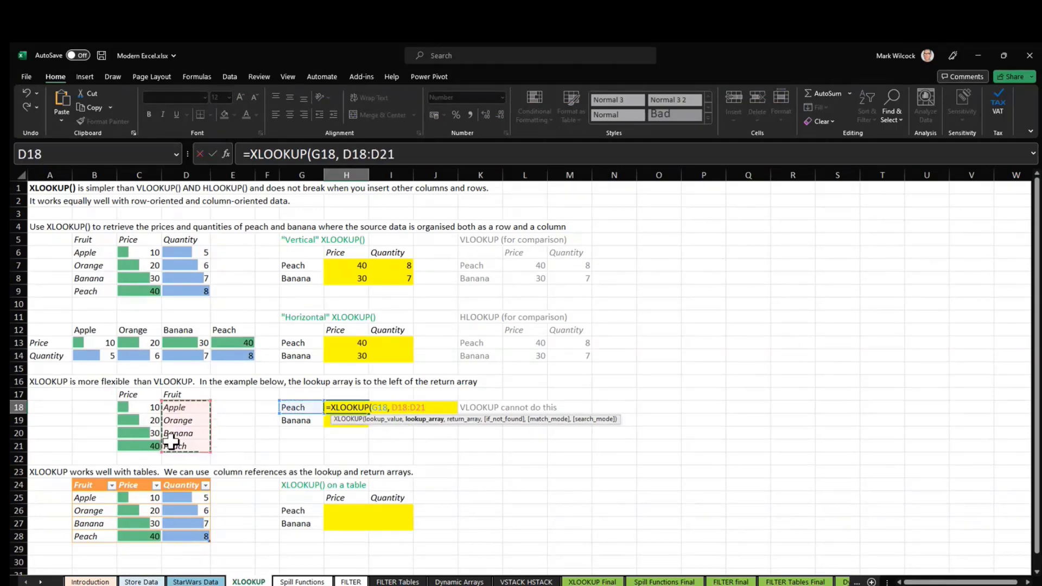
pyautogui.press('F4')
pyautogui.write(',')
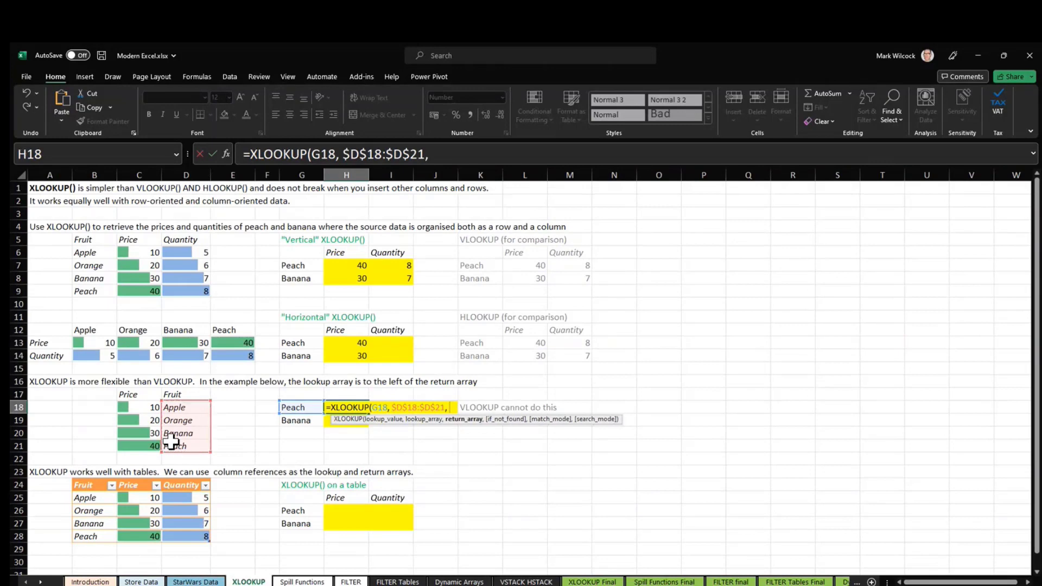
# Step: Finish the XLOOKUP in H18 with return array $C$18:$C$21 and fill it down to H19 for Banana
pyautogui.moveTo(139, 409); pyautogui.dragTo(138, 444)
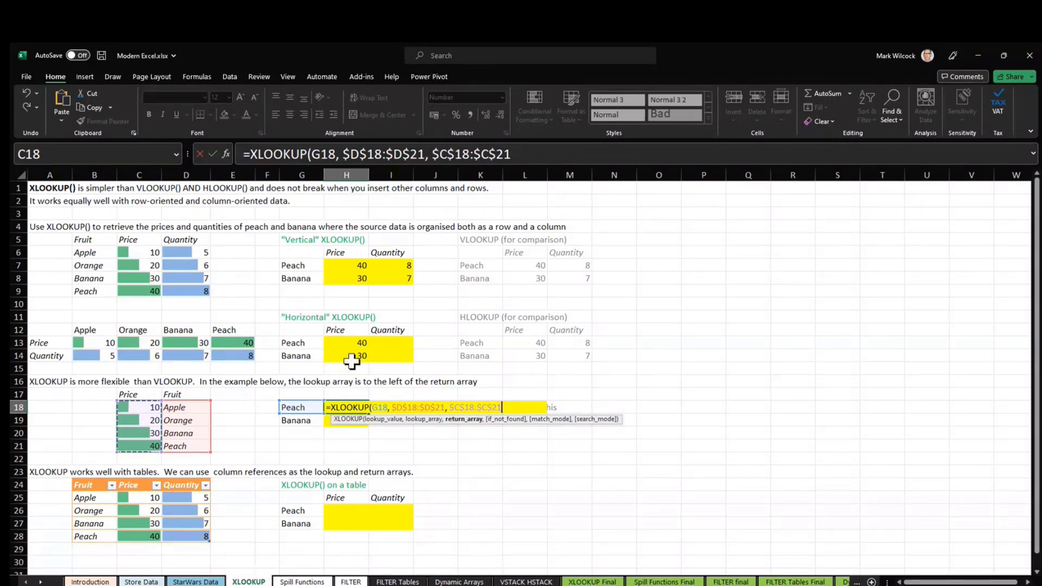
pyautogui.press('Return')
pyautogui.click(365, 408)
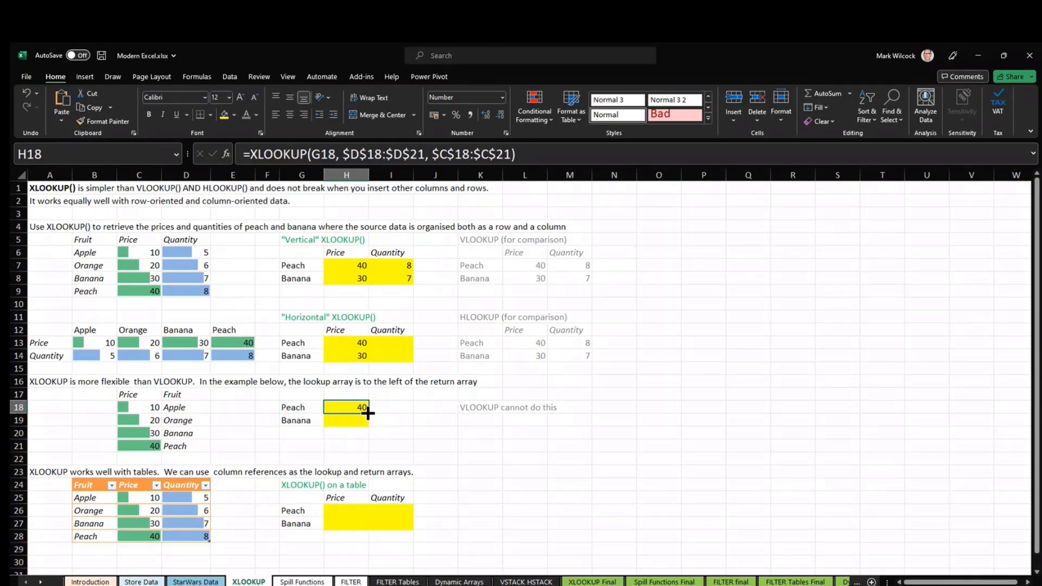
pyautogui.doubleClick(370, 416)
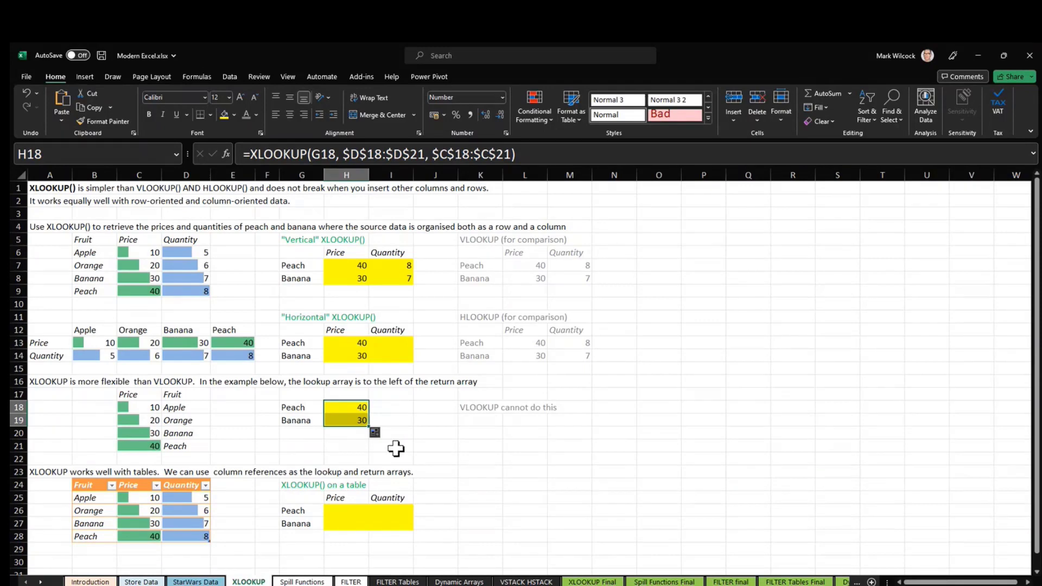
# Step: Examine the formatted fruit table in B24:D28 and its table name in the table properties
pyautogui.click(185, 511)
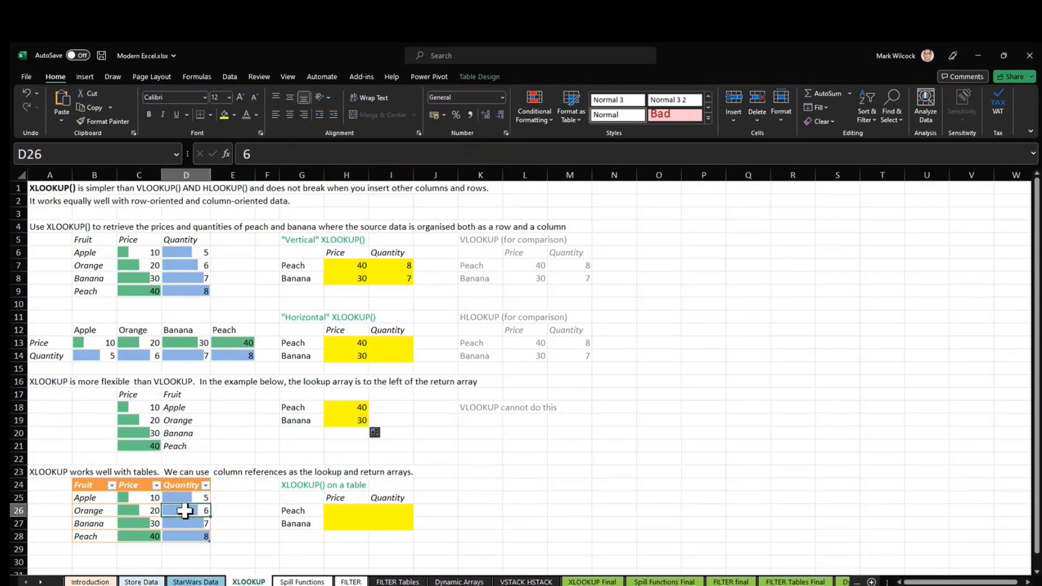
pyautogui.click(98, 499)
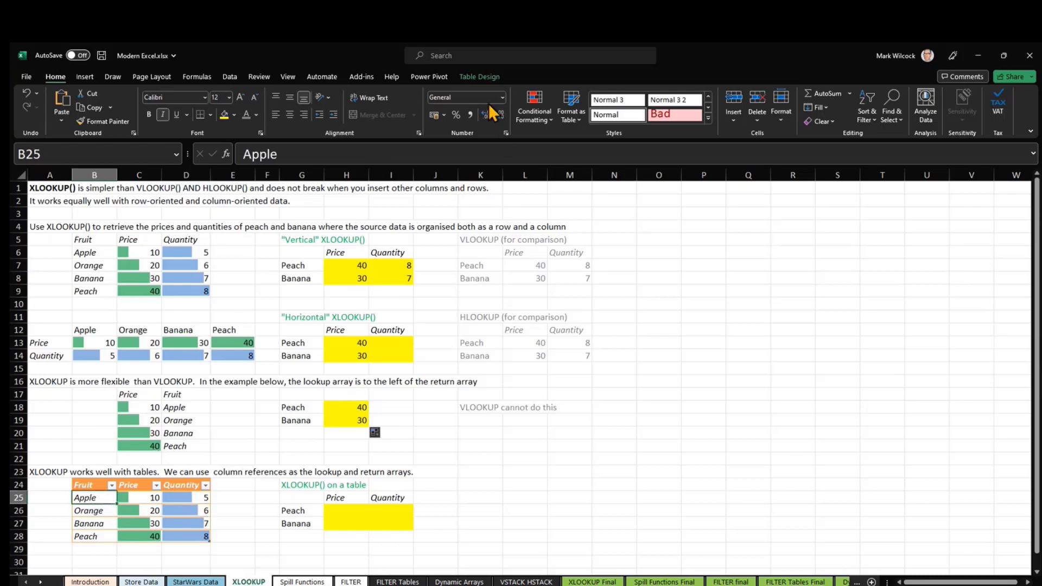
pyautogui.click(482, 77)
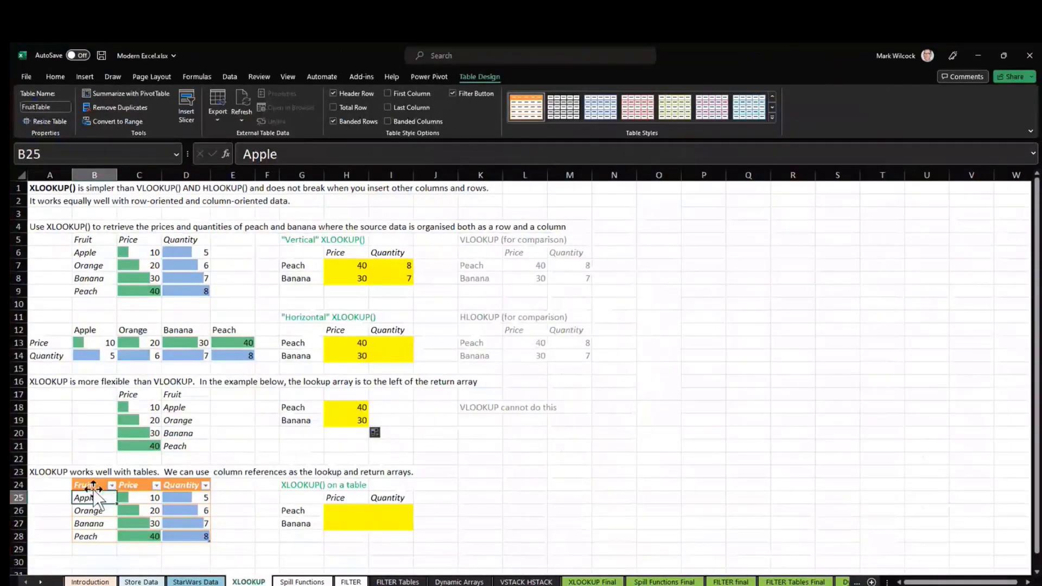
# Step: Begin an XLOOKUP formula in H26 with G26 as the lookup value and FruitTable[Fruit] as the lookup array
pyautogui.click(346, 511)
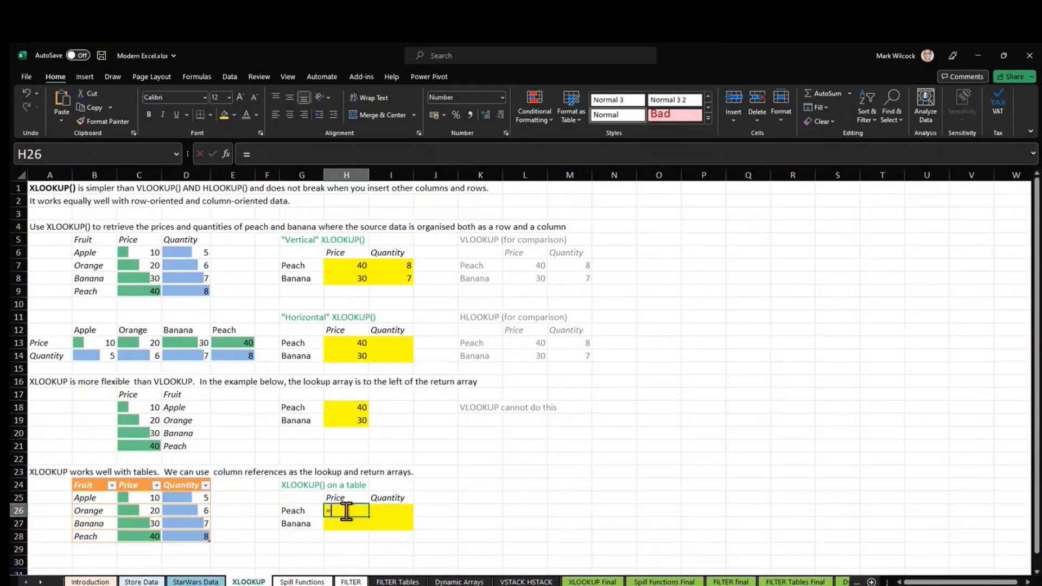
pyautogui.write('=xloo')
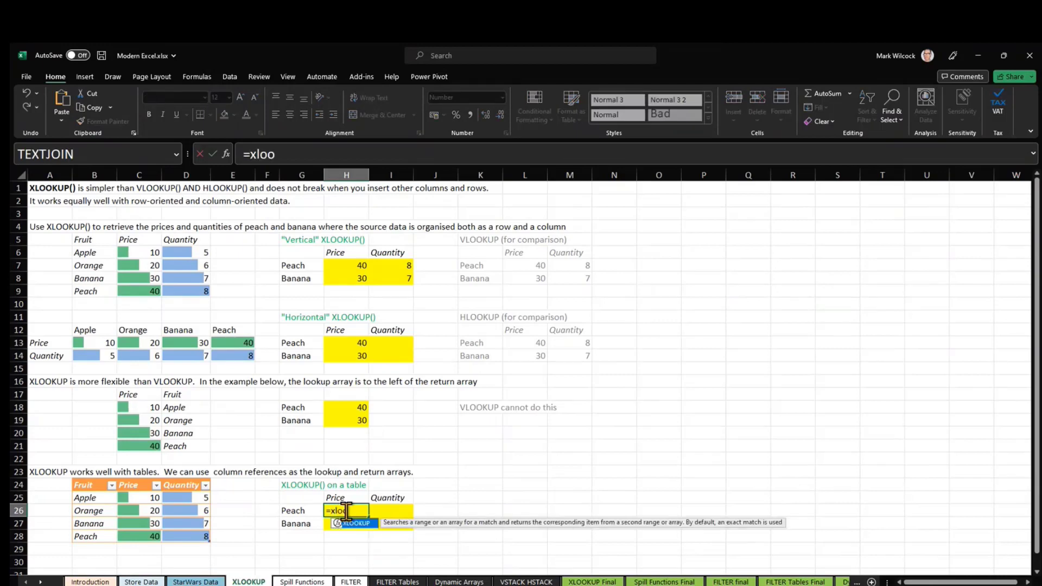
pyautogui.press('Tab')
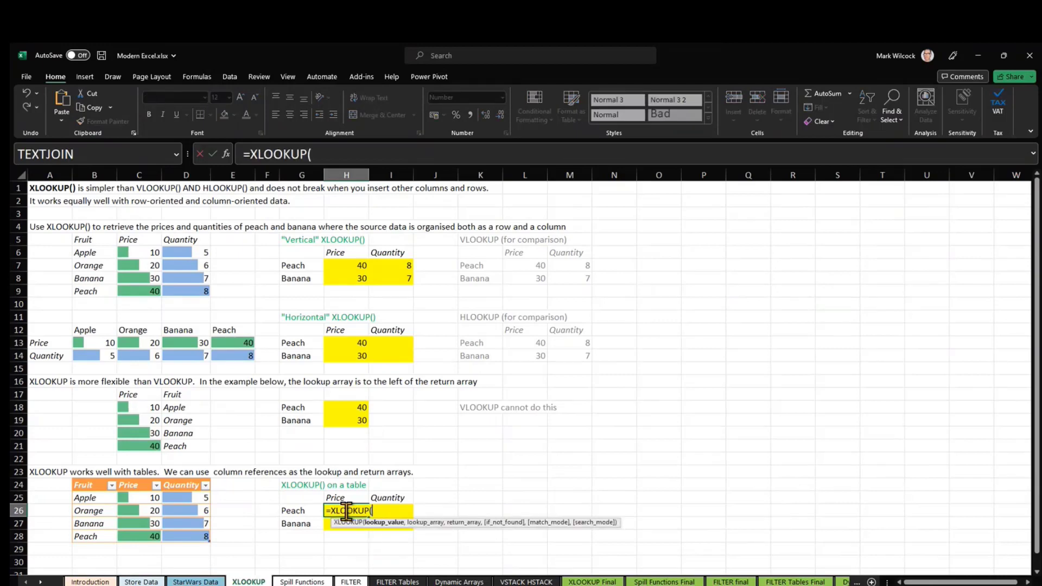
pyautogui.click(309, 510)
pyautogui.write(',')
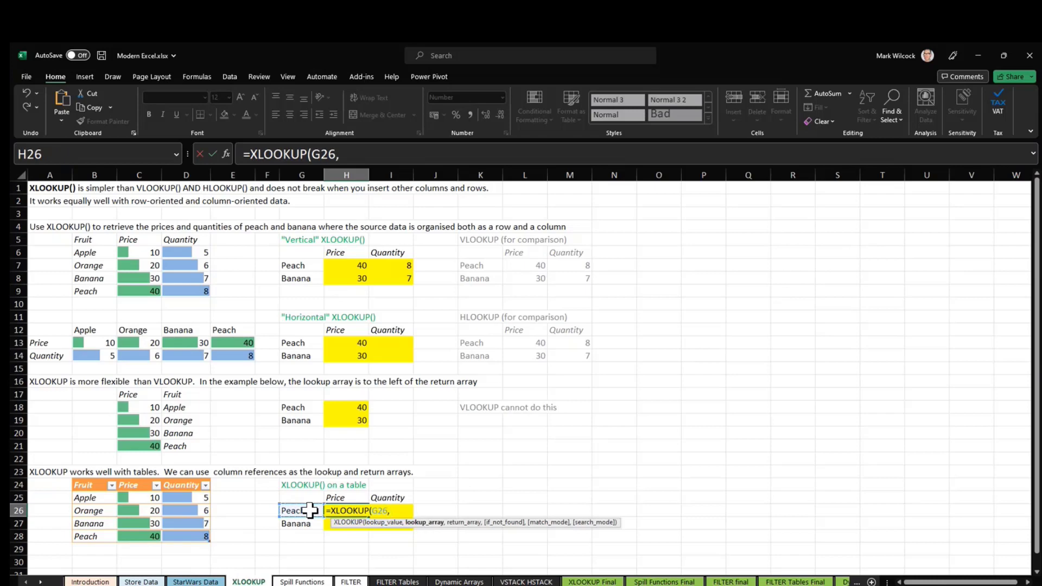
pyautogui.click(95, 478)
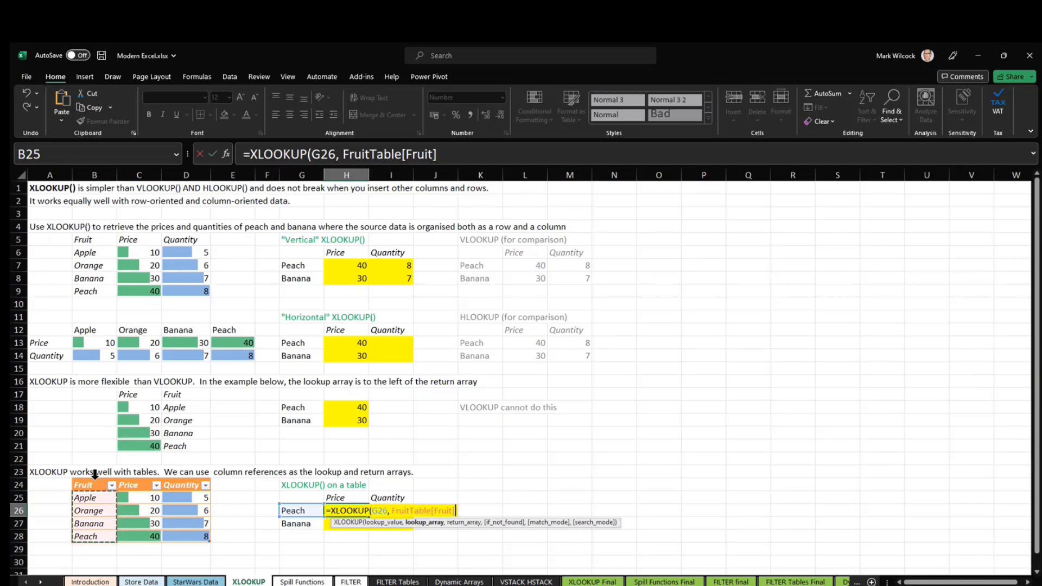
pyautogui.write(',')
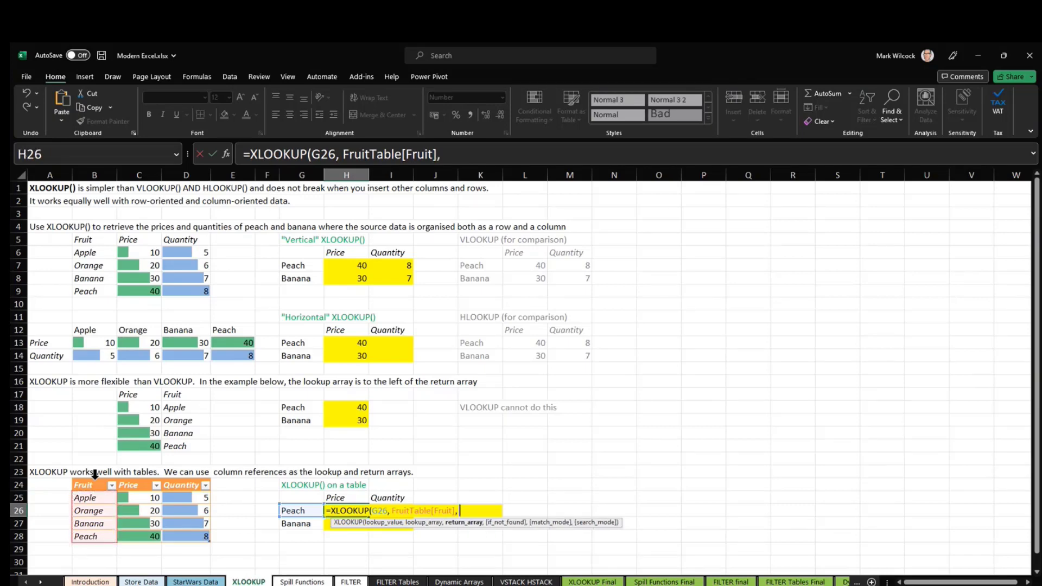
# Step: Finish the XLOOKUP in H26 with return array FruitTable[Price] and fill it down to H27 for Banana
pyautogui.click(129, 475)
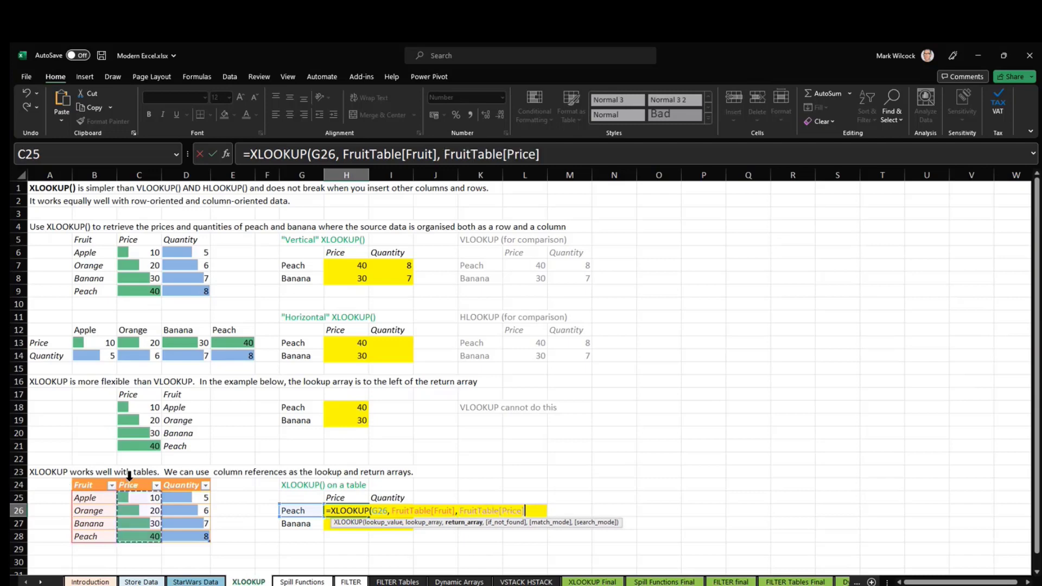
pyautogui.write(')')
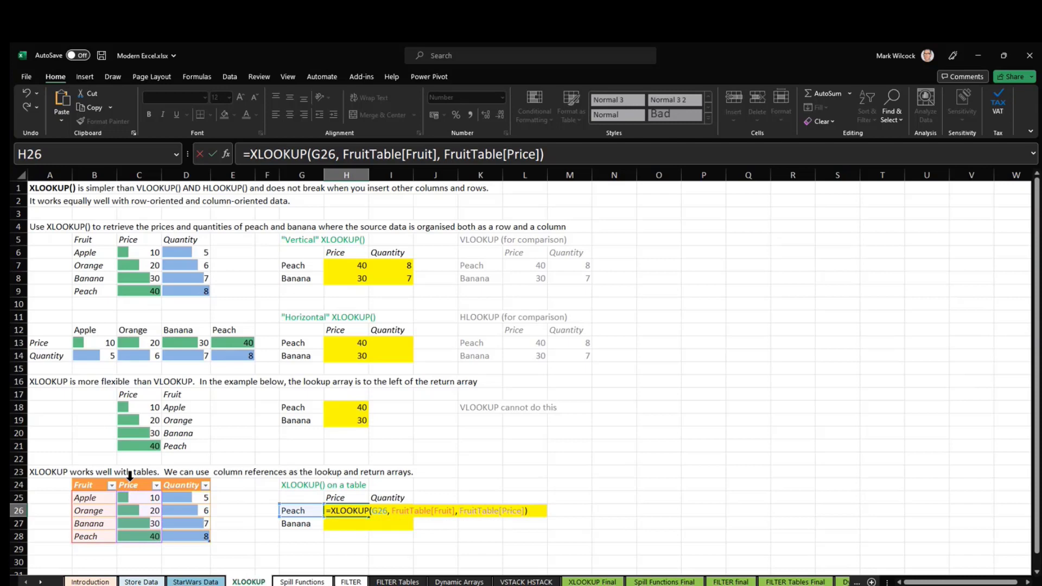
pyautogui.press('Return')
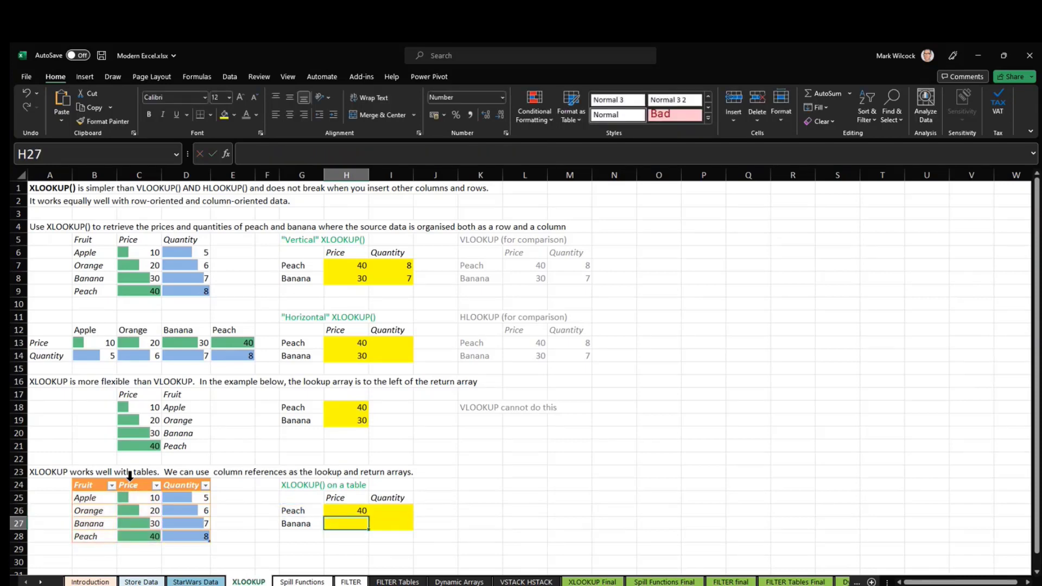
pyautogui.click(350, 513)
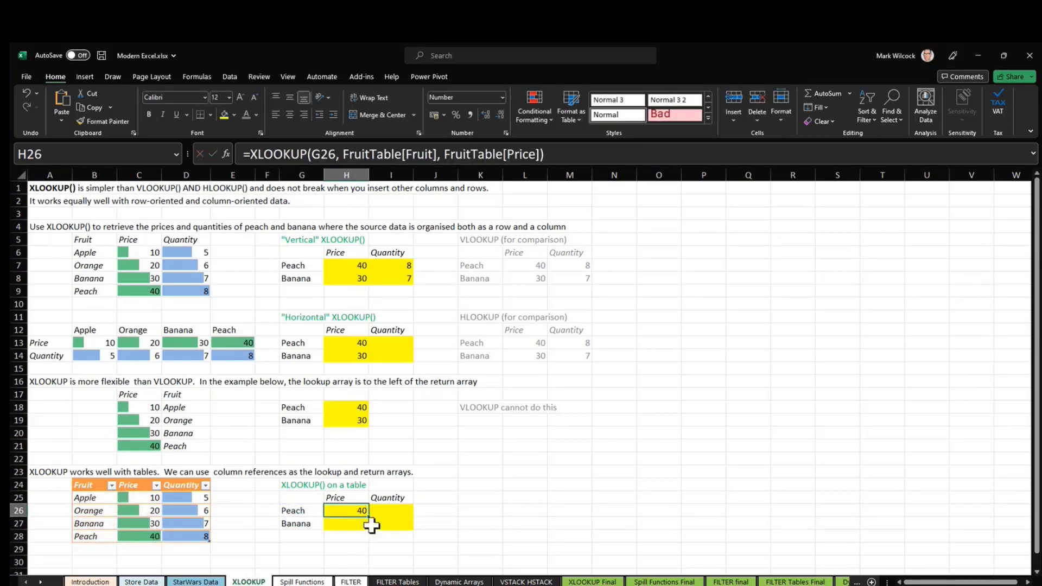
pyautogui.moveTo(369, 518); pyautogui.dragTo(369, 530)
# Step: Add a Strawberry row directly below Peach in FruitTable with price 50 and quantity 10
pyautogui.click(95, 549)
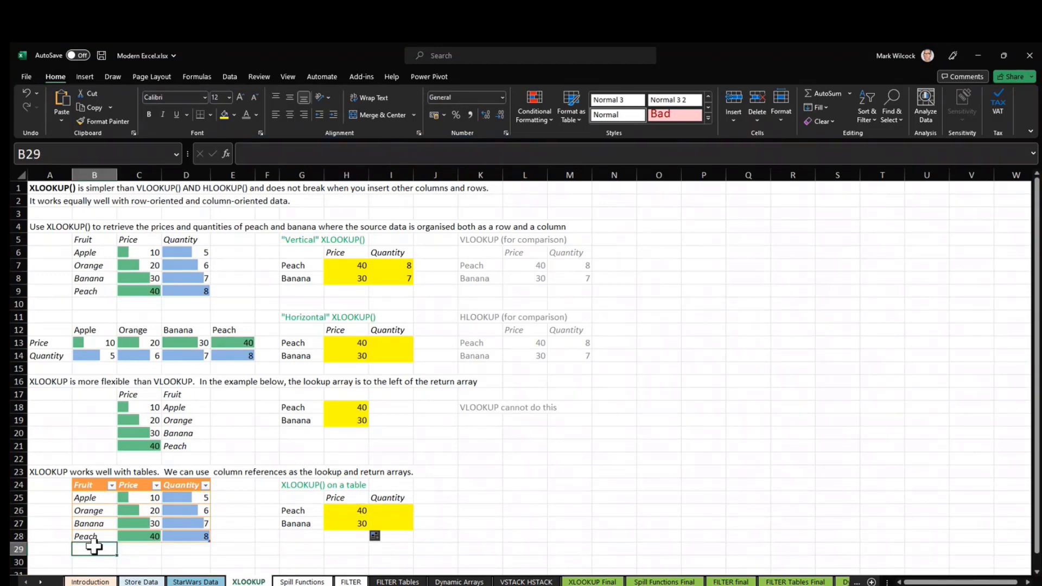
pyautogui.write('Strawberry')
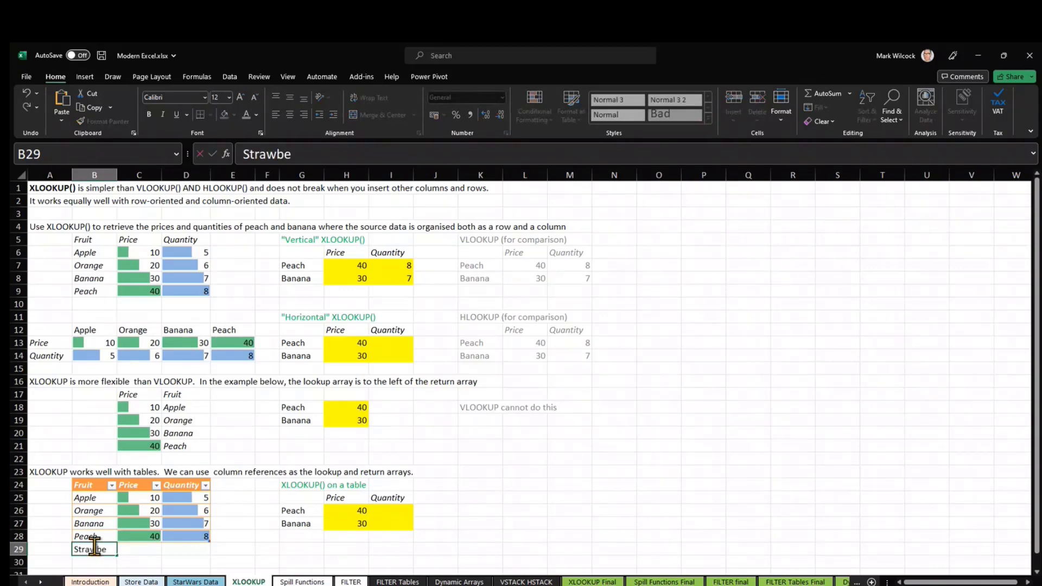
pyautogui.press('Tab')
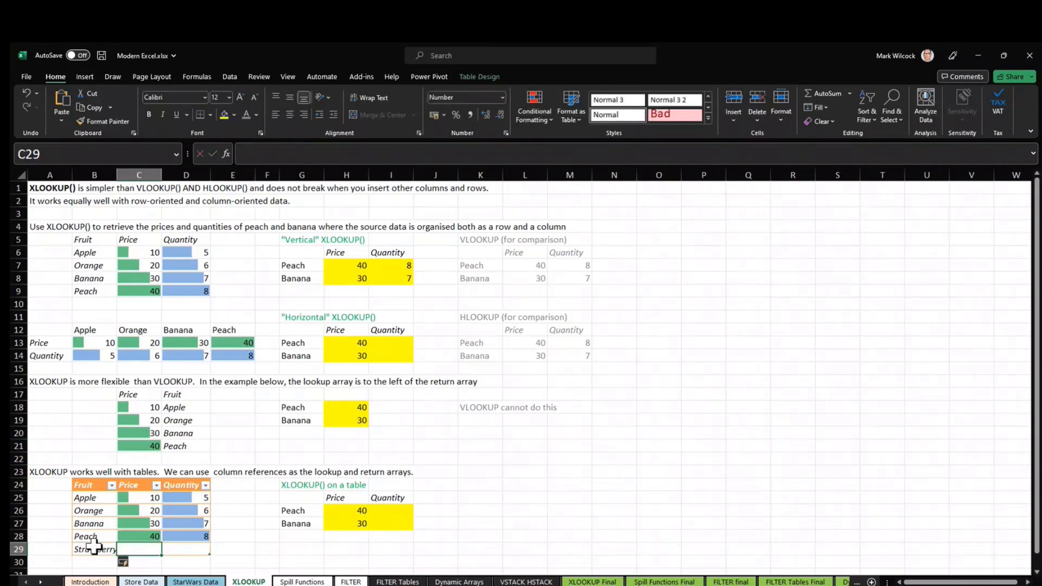
pyautogui.write('50')
pyautogui.press('Tab')
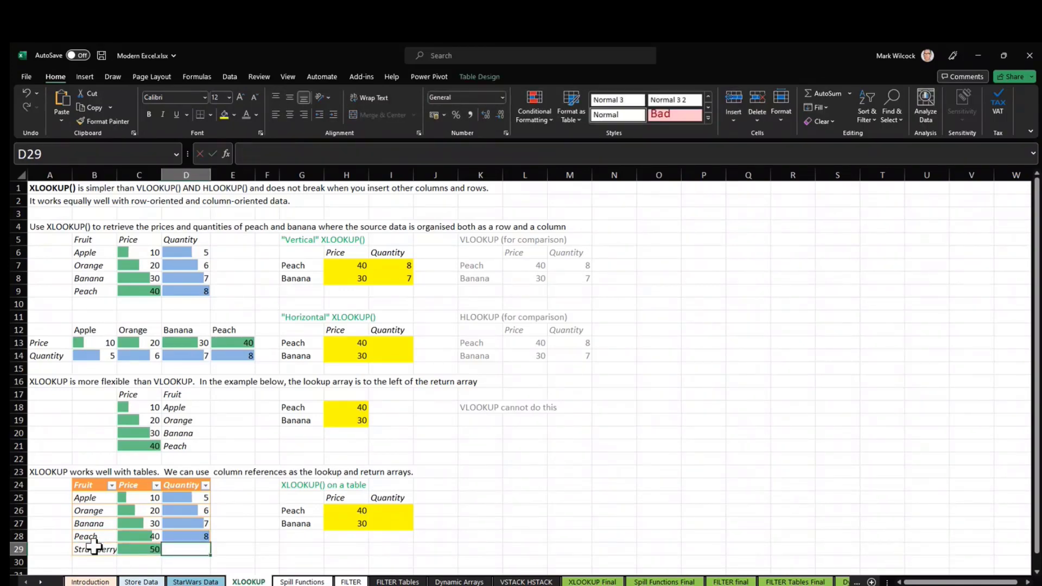
pyautogui.write('10')
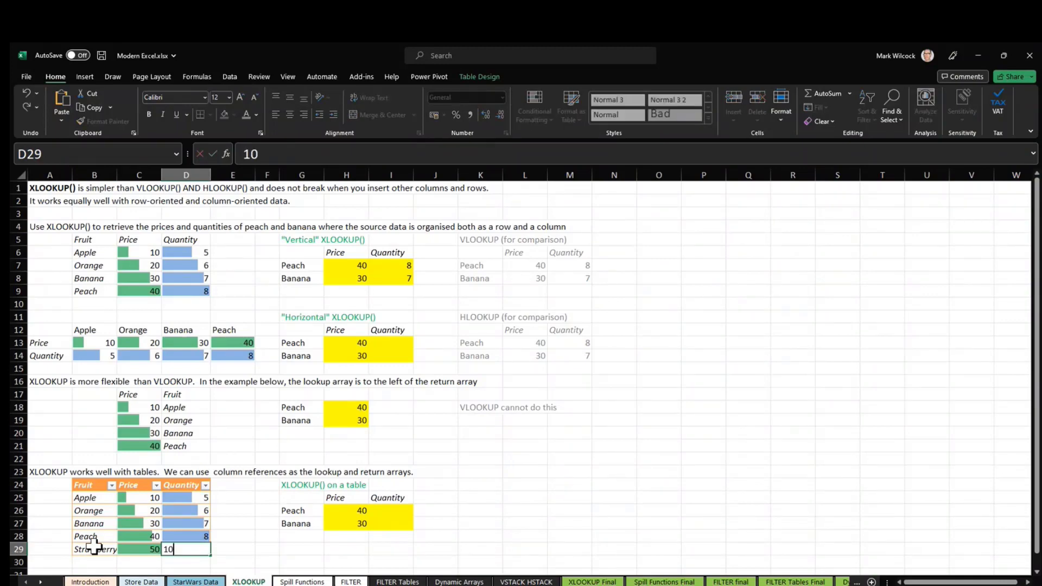
pyautogui.press('Return')
# Step: Enter Strawberry in G28 as a third lookup value below Banana
pyautogui.press('Right')
pyautogui.press('Right')
pyautogui.press('Up')
pyautogui.press('Up')
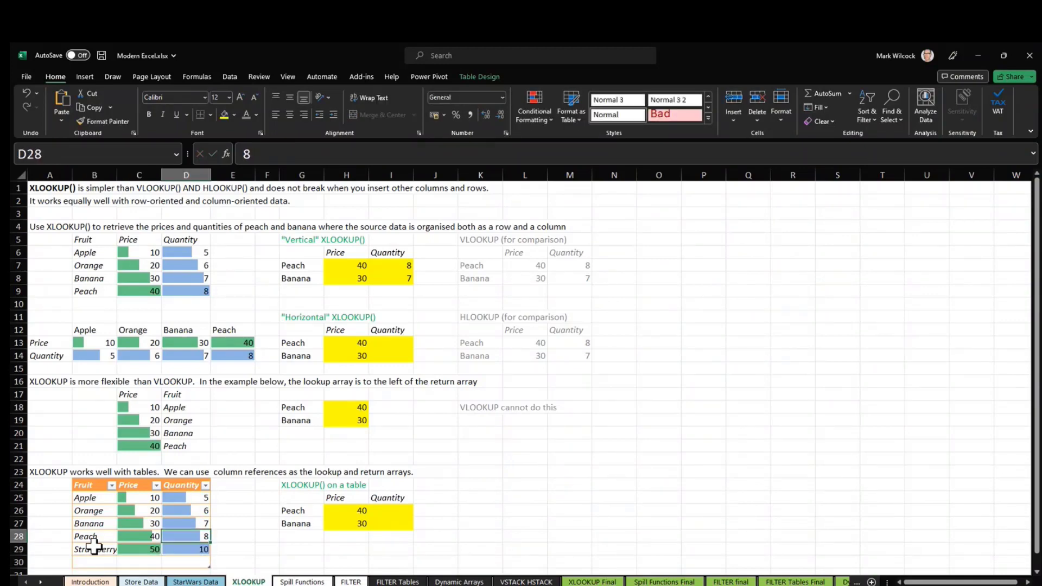
pyautogui.press('Right')
pyautogui.press('Right')
pyautogui.press('Right')
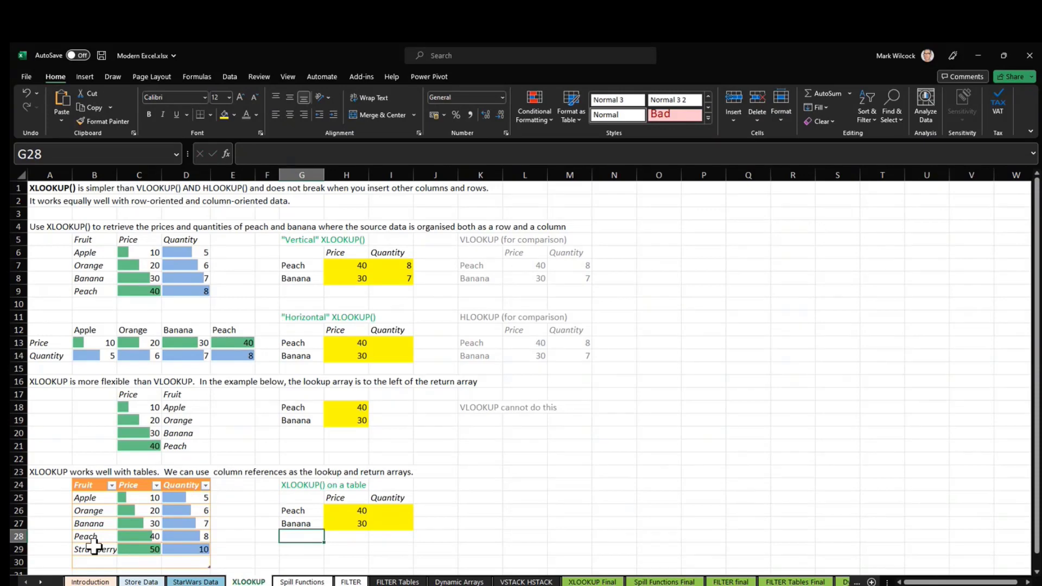
pyautogui.write('Straw')
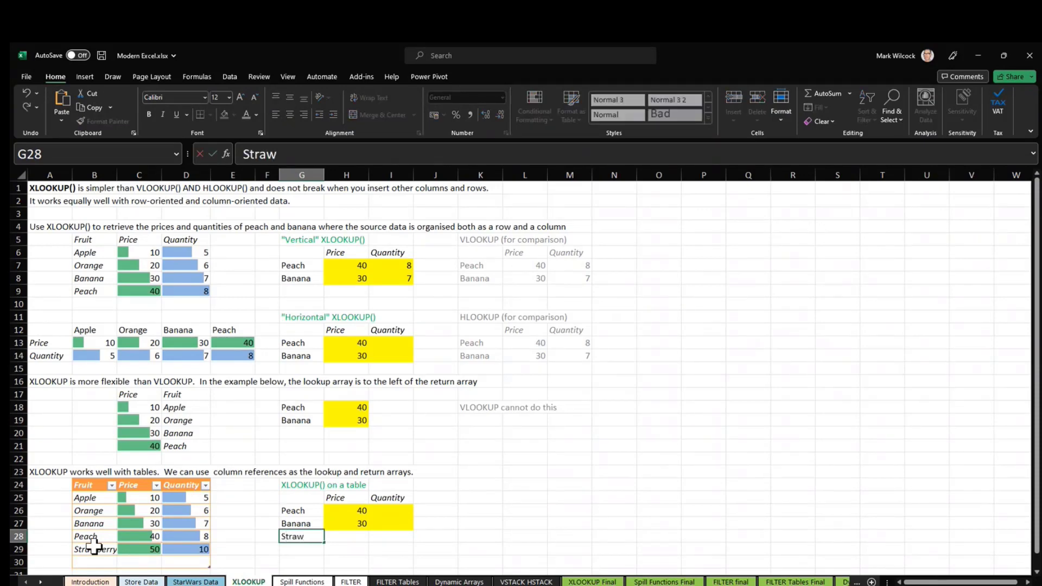
pyautogui.write('berry')
# Step: Fill the price XLOOKUP from H27 down to H28 for Strawberry
pyautogui.press('Up')
pyautogui.press('Right')
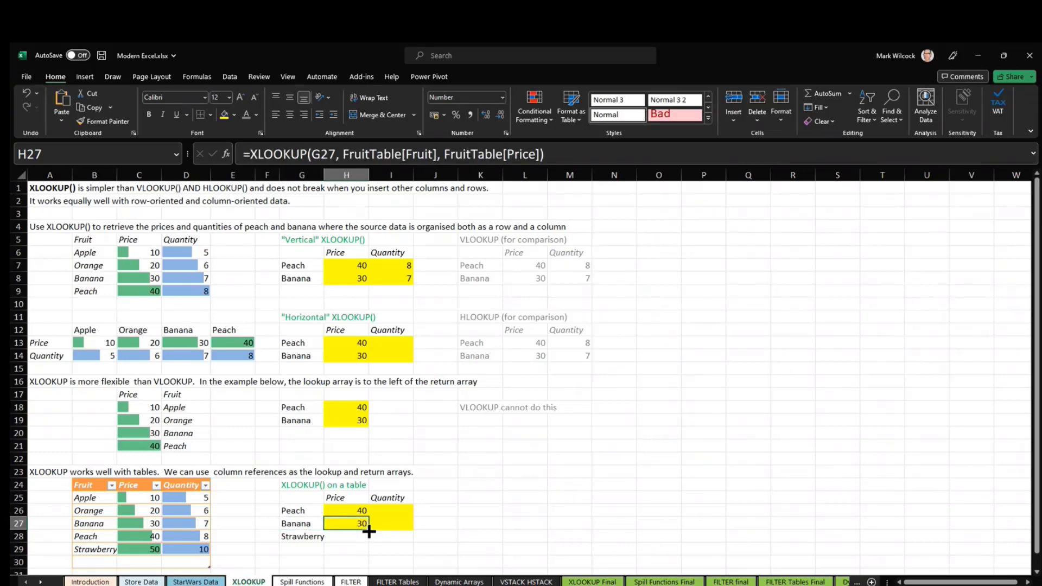
pyautogui.moveTo(369, 531); pyautogui.dragTo(367, 542)
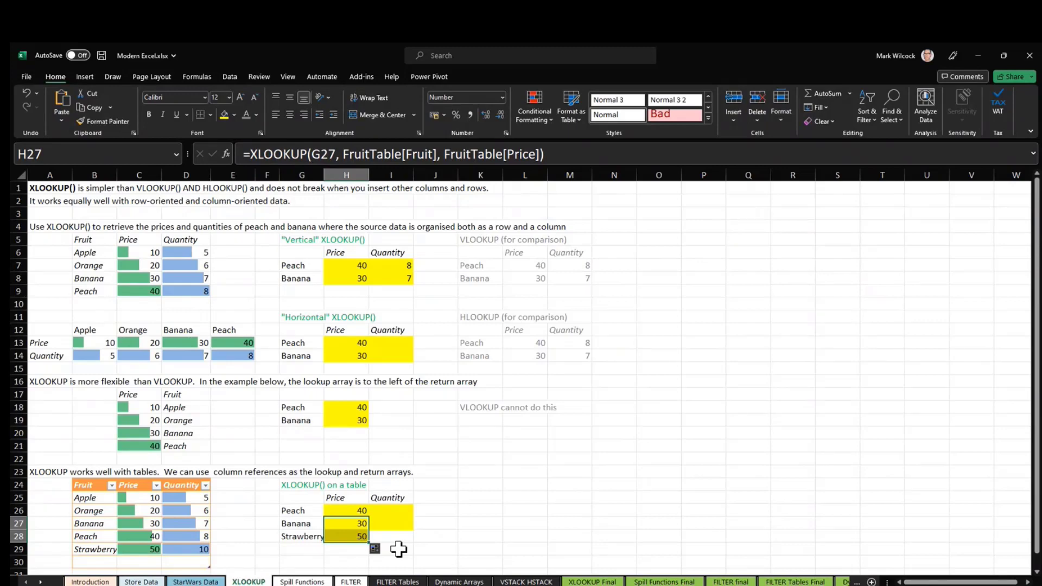
# Step: Review the UNIQUE exercise at B12 on the Spill Functions sheet and view its source table on the Store Data sheet
pyautogui.click(301, 582)
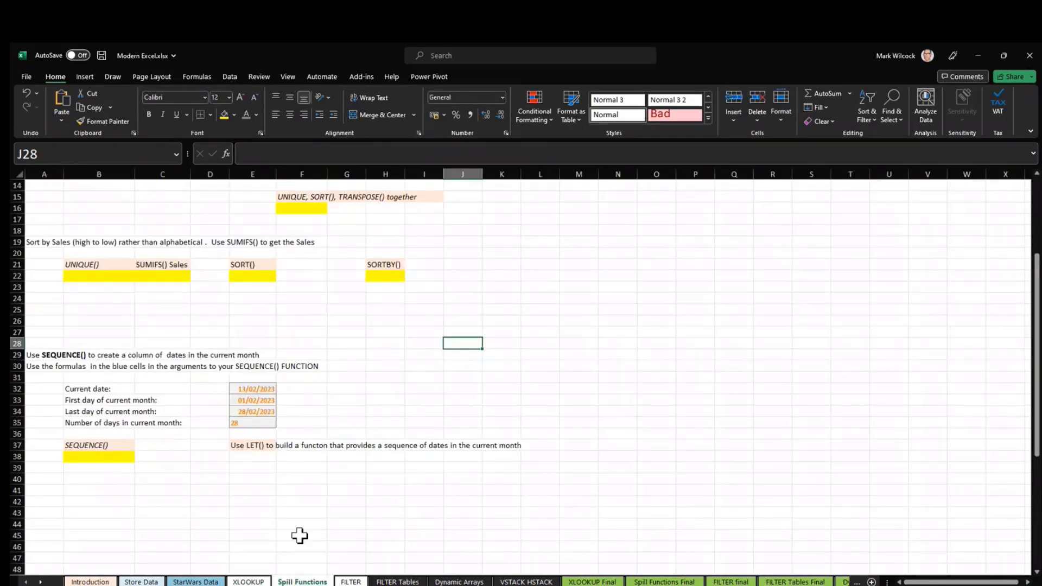
pyautogui.scroll(3, 316, 465)
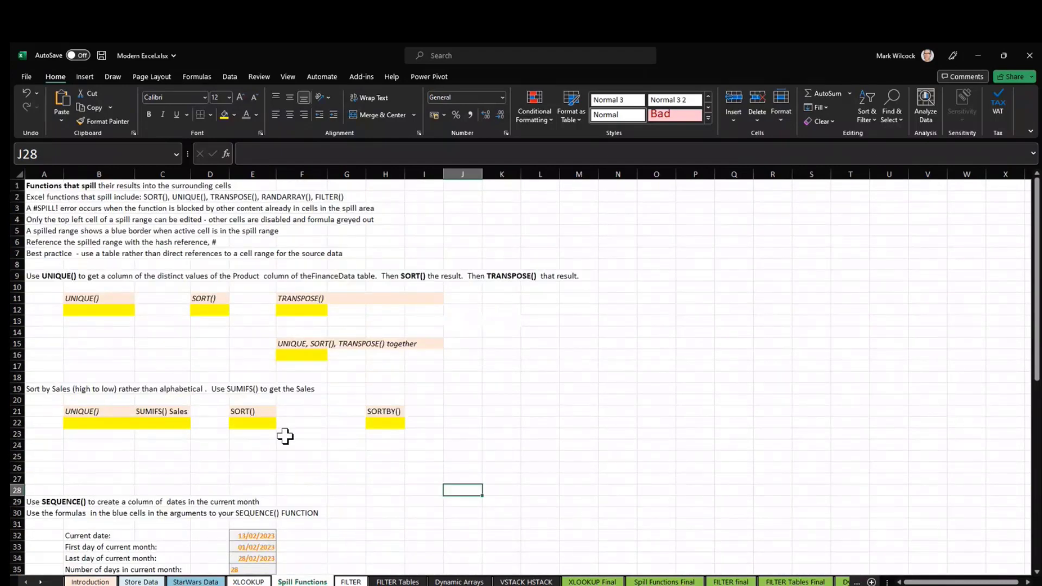
pyautogui.click(102, 309)
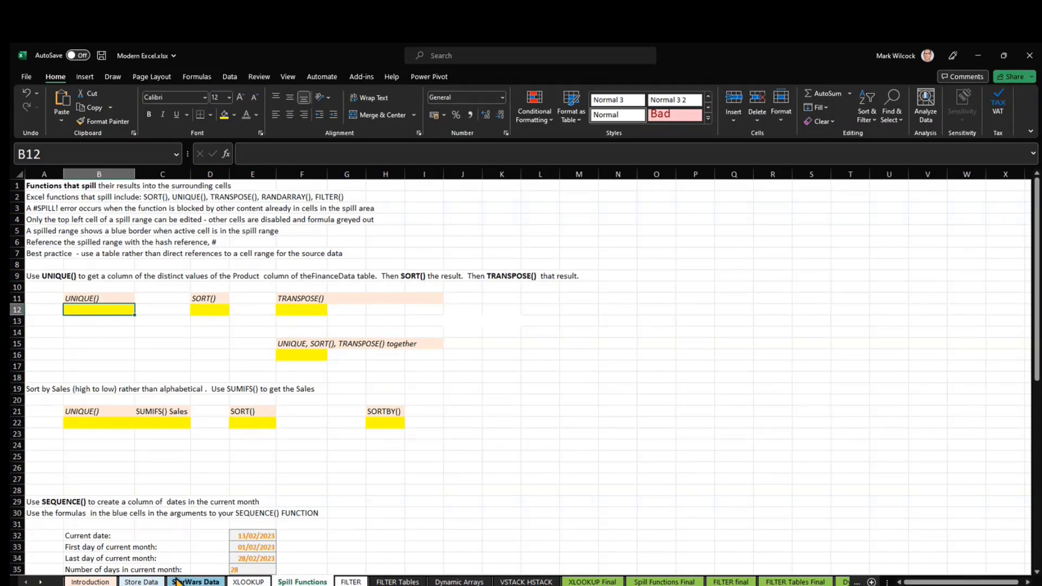
pyautogui.click(151, 582)
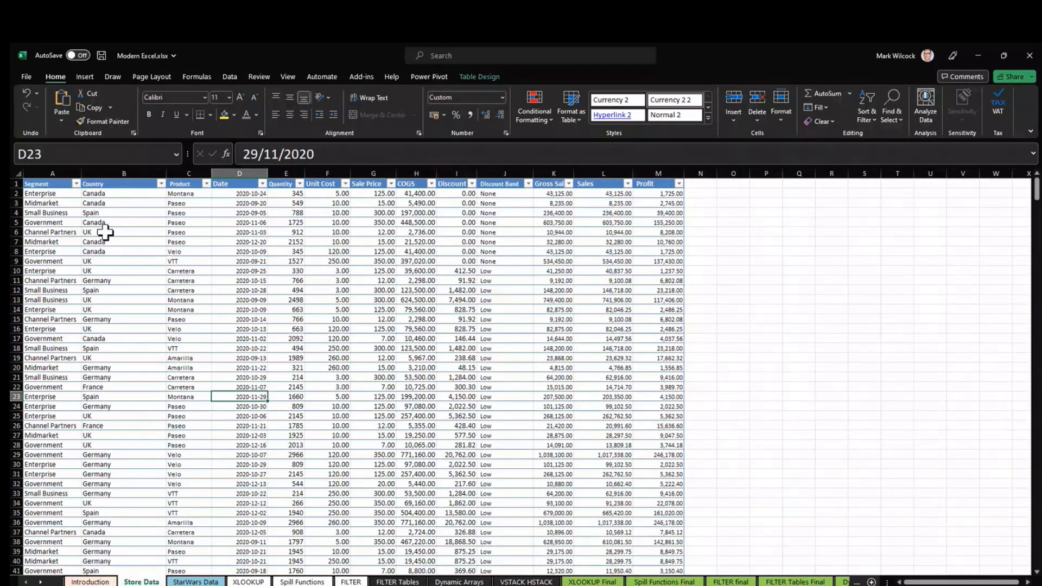
# Step: Check the distinct Product values in the Store Data table's filter list without filtering, and return to the Spill Functions sheet
pyautogui.click(206, 184)
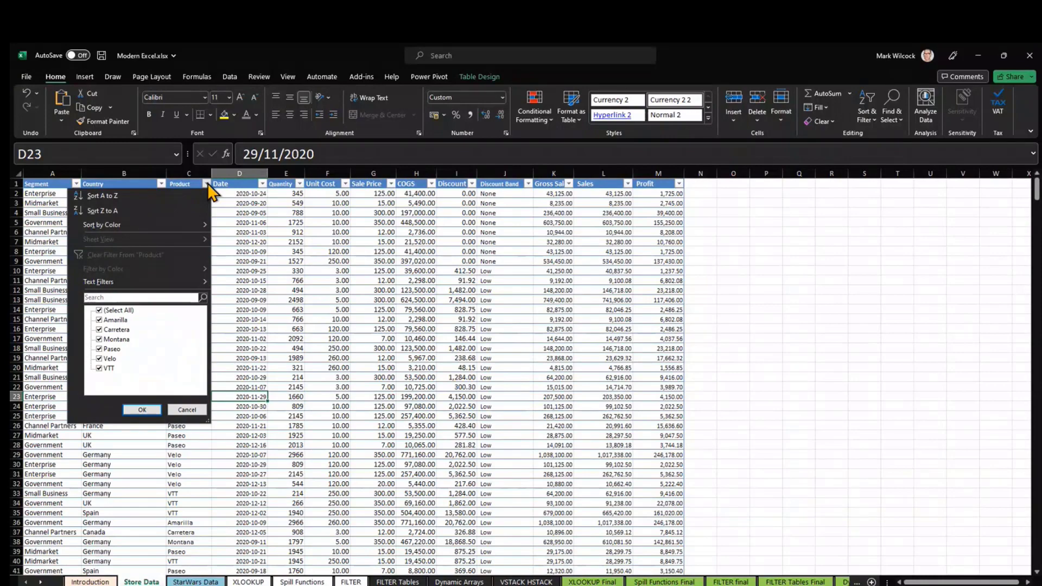
pyautogui.click(187, 410)
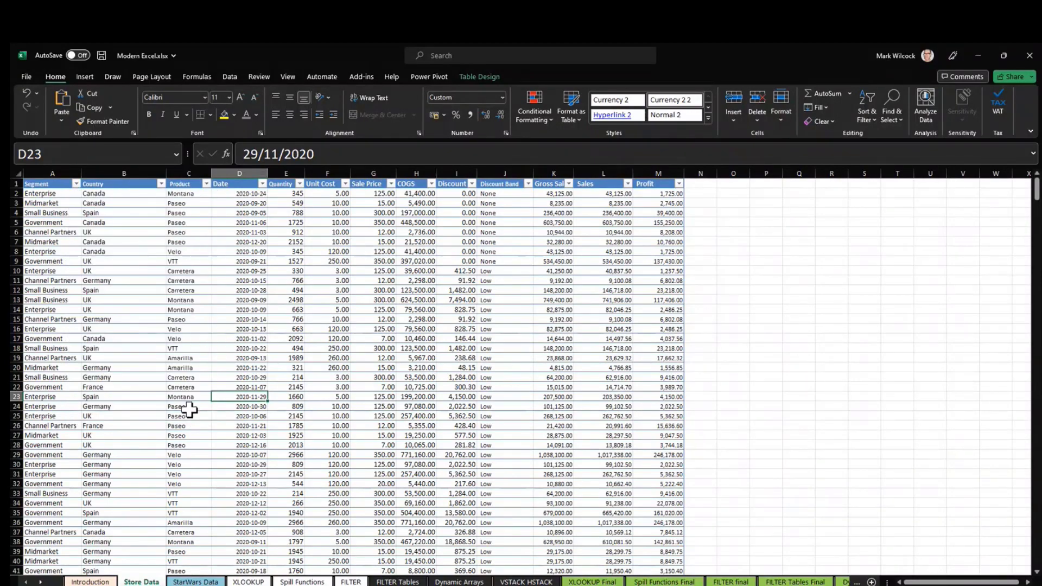
pyautogui.click(303, 582)
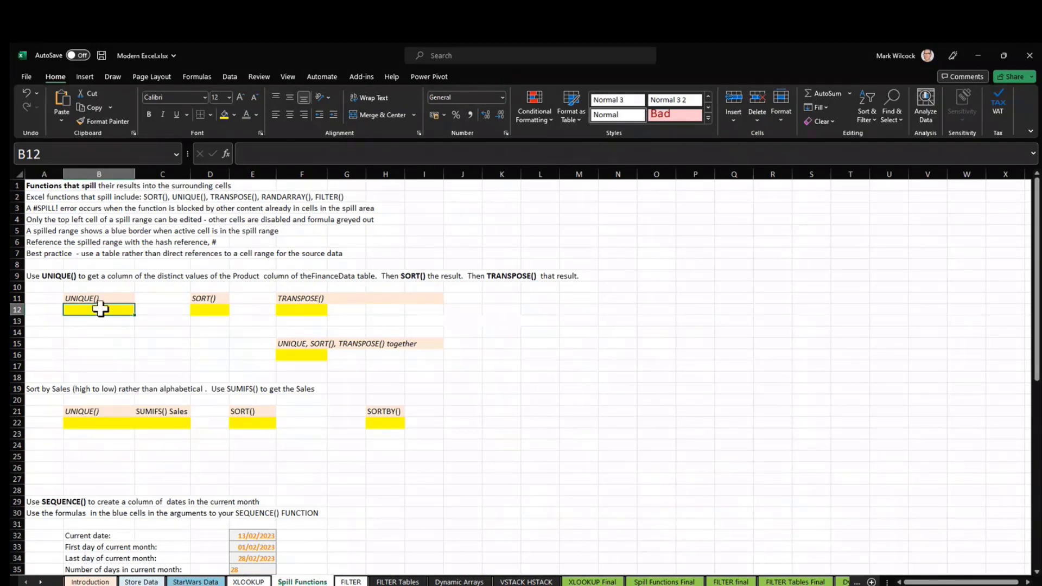
# Step: Enter =UNIQUE(Store[Product]) in B12 to list the distinct products from the Store table
pyautogui.write('=uniq')
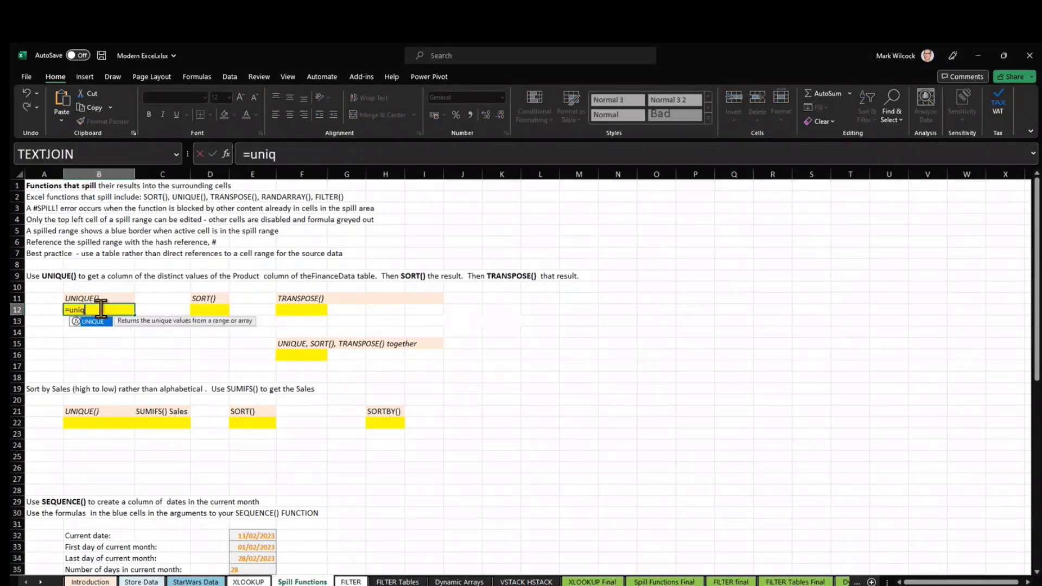
pyautogui.press('Tab')
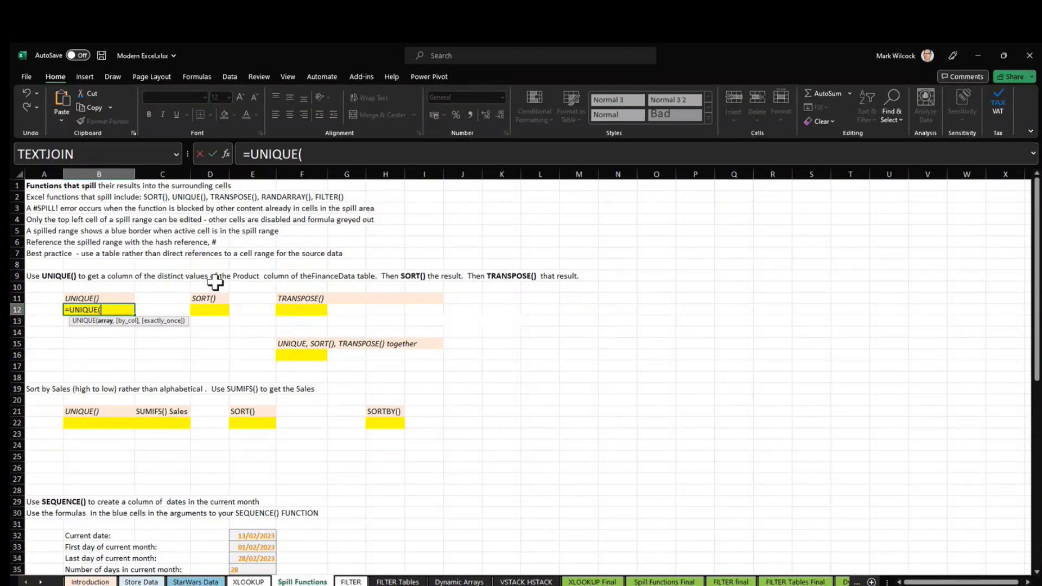
pyautogui.write('st')
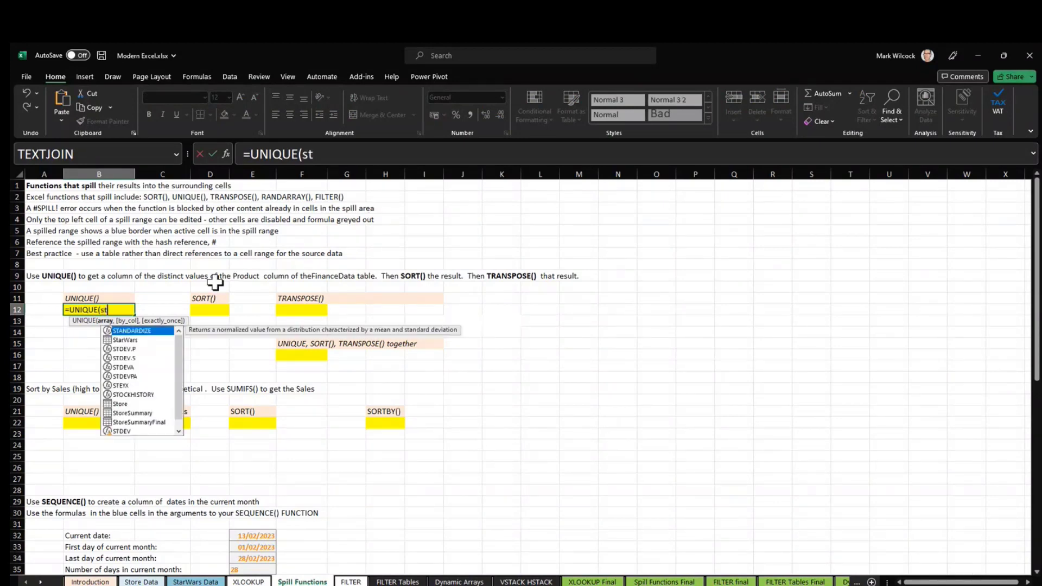
pyautogui.write('ore')
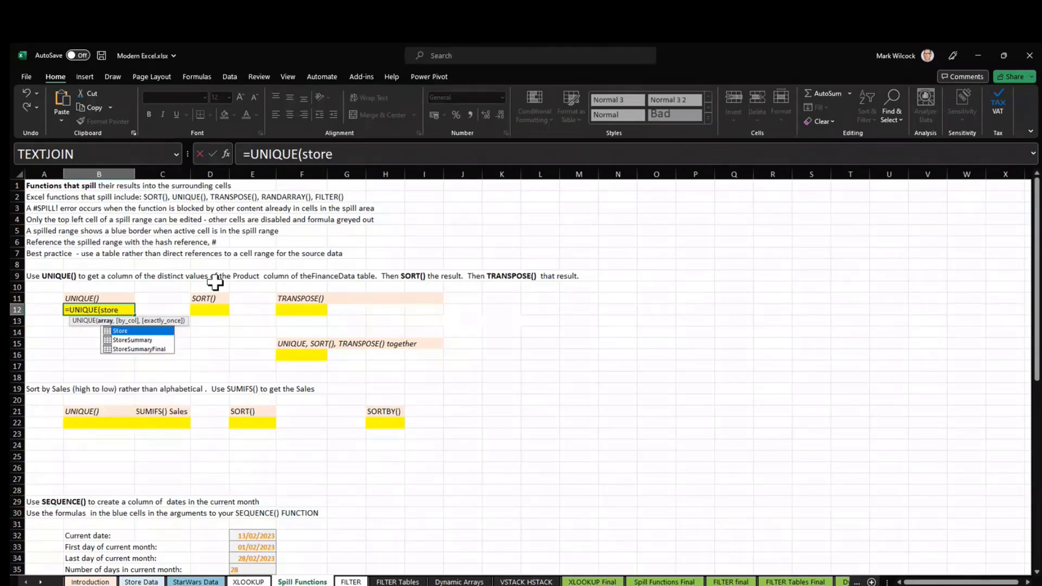
pyautogui.write('[')
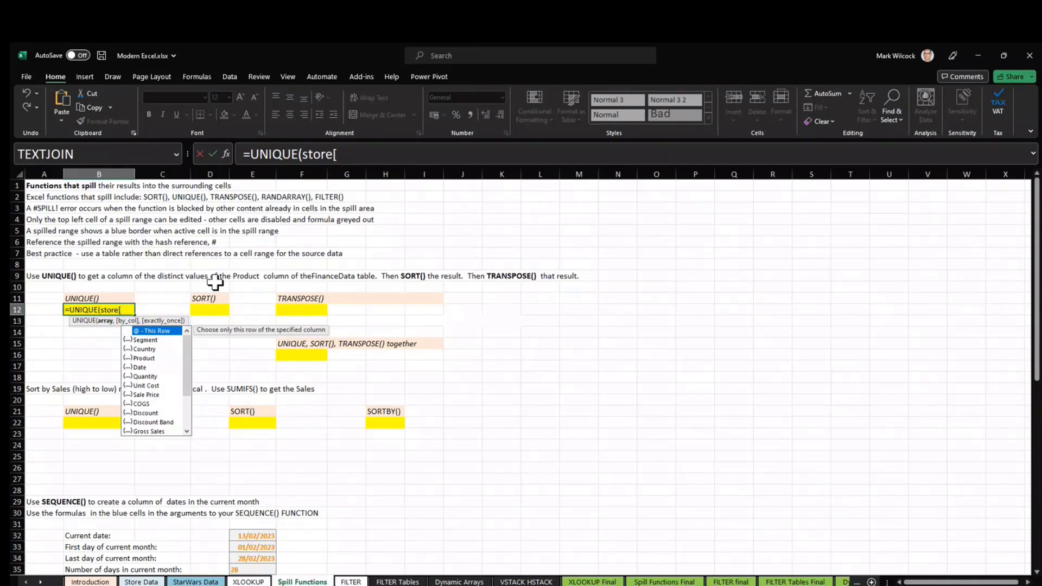
pyautogui.write('Pr')
pyautogui.press('Tab')
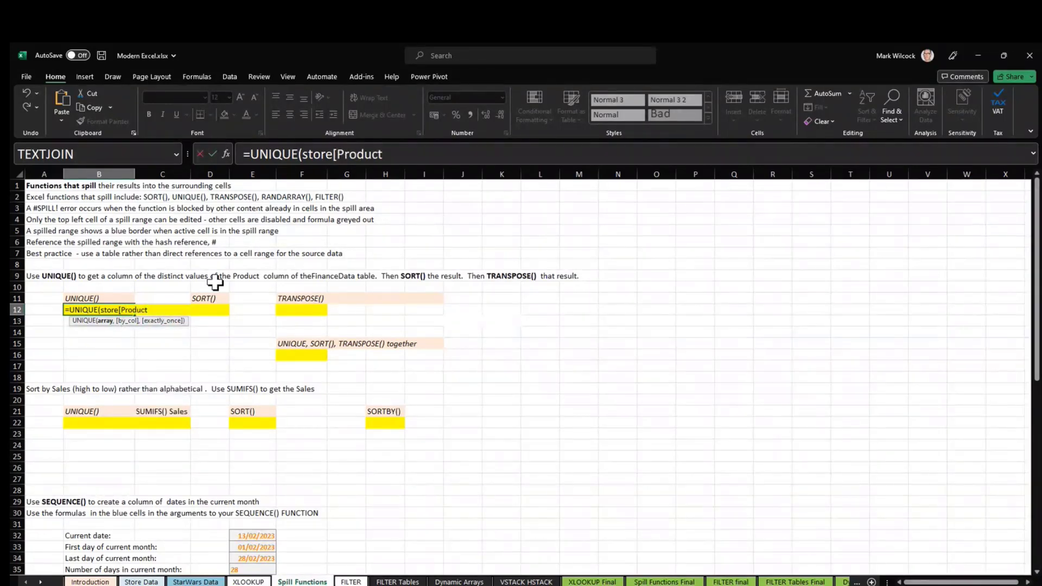
pyautogui.write(')')
pyautogui.press('Return')
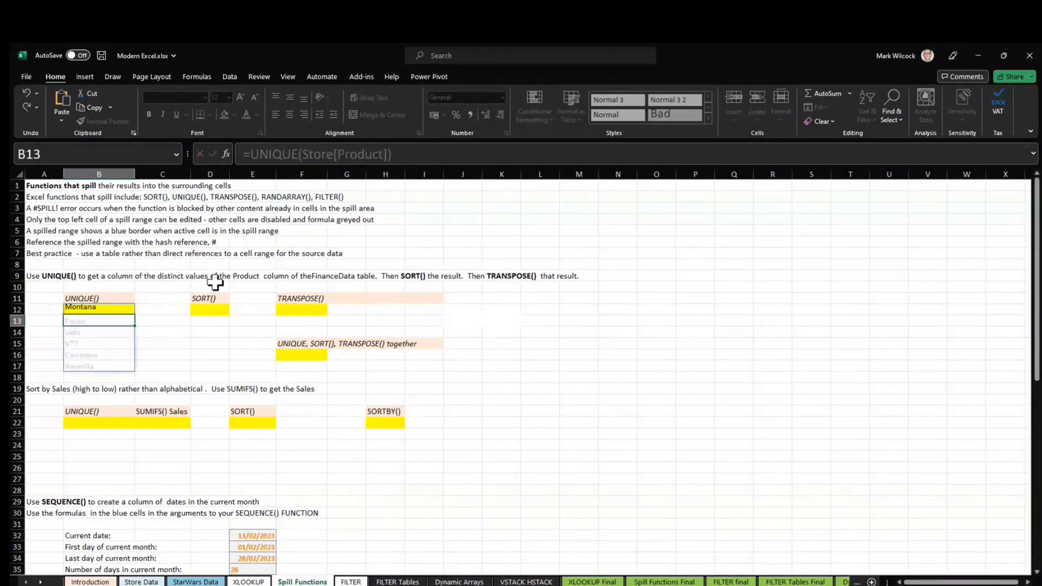
# Step: Compare the editable formula in B12 with the greyed-out formulas in the spilled cells down to B17
pyautogui.click(115, 310)
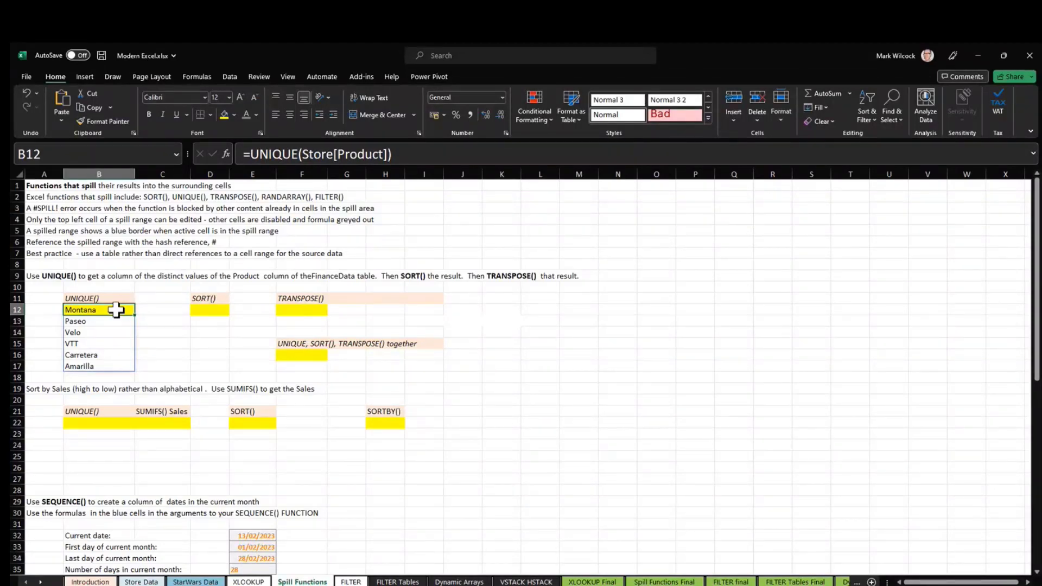
pyautogui.click(115, 322)
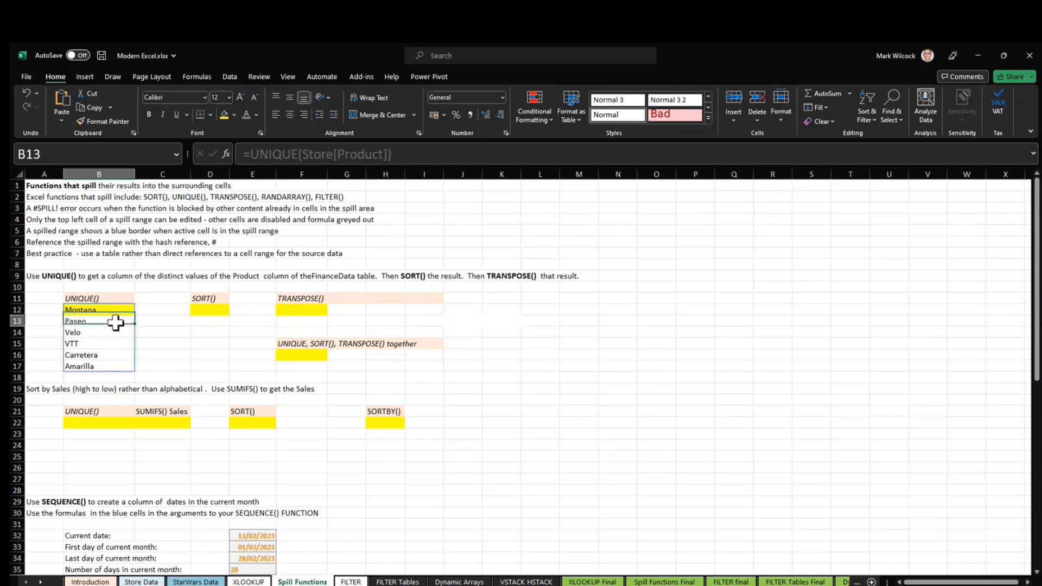
pyautogui.click(105, 332)
pyautogui.click(99, 366)
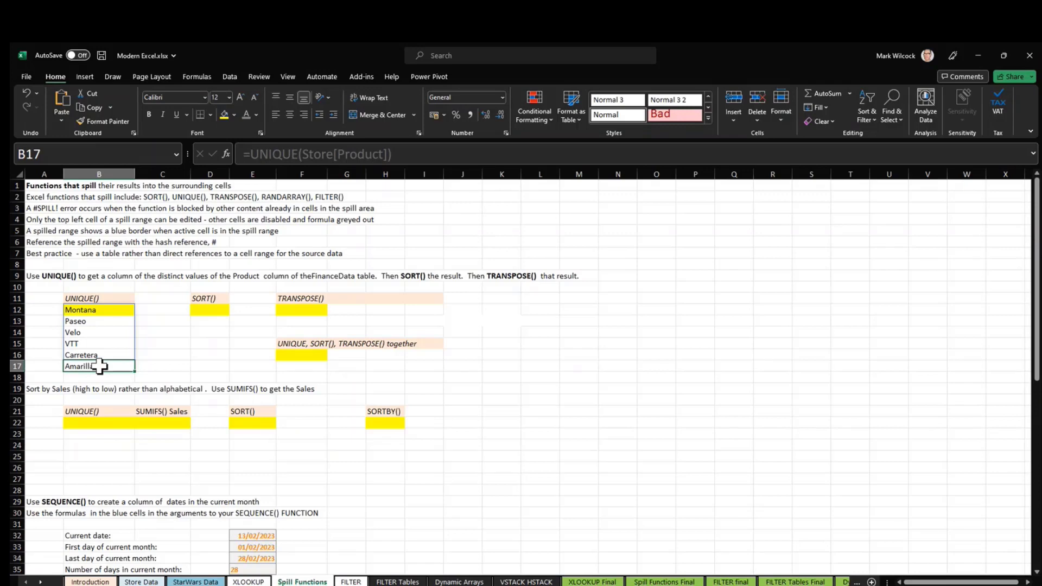
pyautogui.click(112, 310)
pyautogui.click(111, 324)
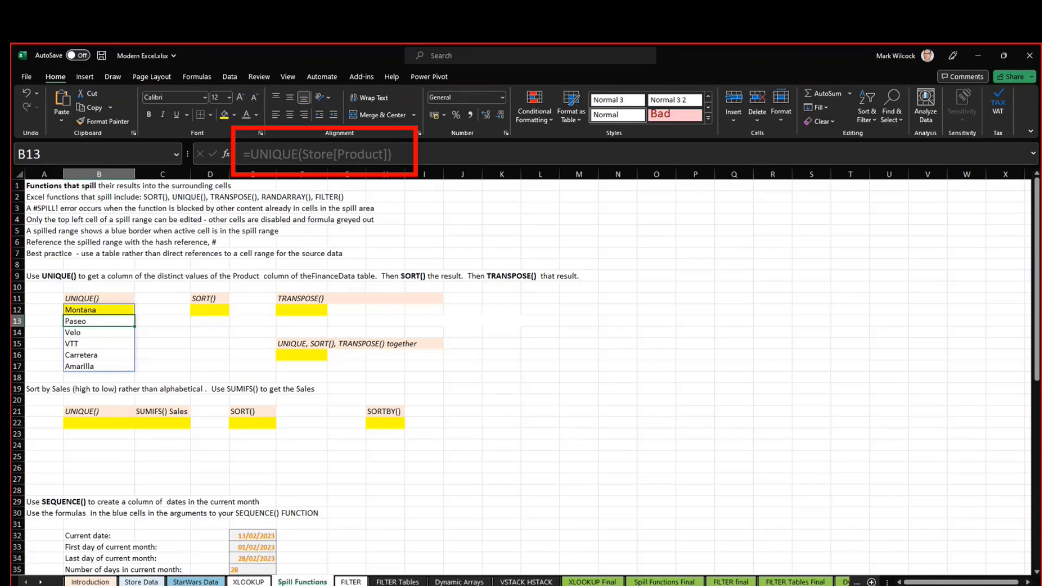
pyautogui.click(114, 311)
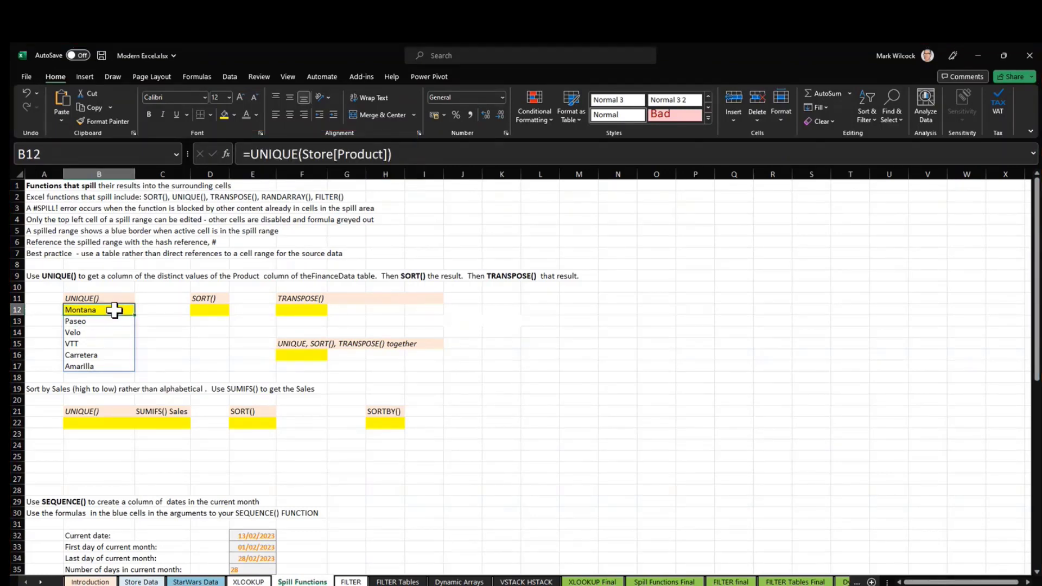
pyautogui.click(208, 309)
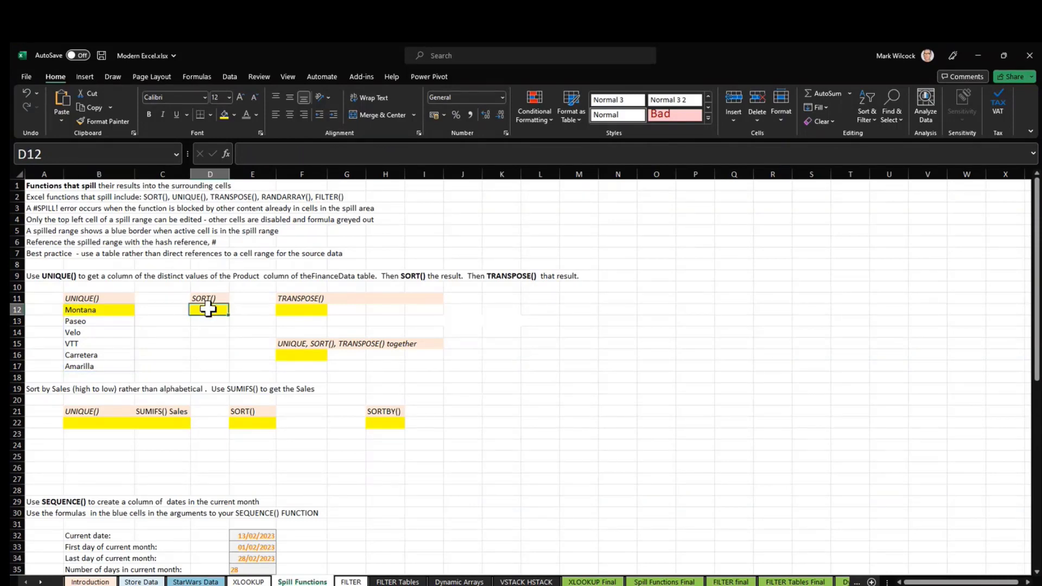
pyautogui.click(99, 313)
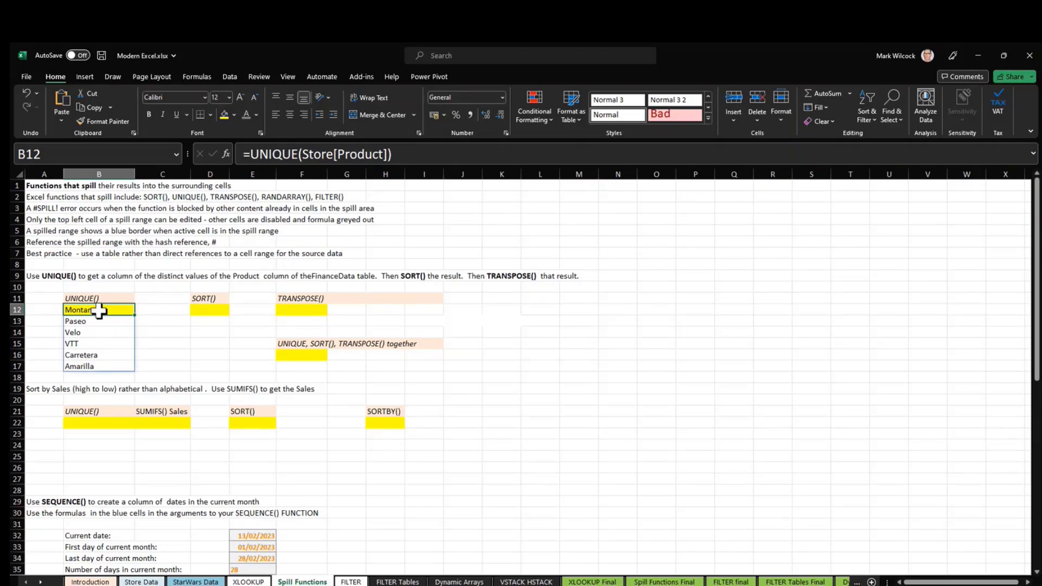
# Step: Sort the spilled product list alphabetically by entering =SORT(B12#) in D12
pyautogui.click(206, 310)
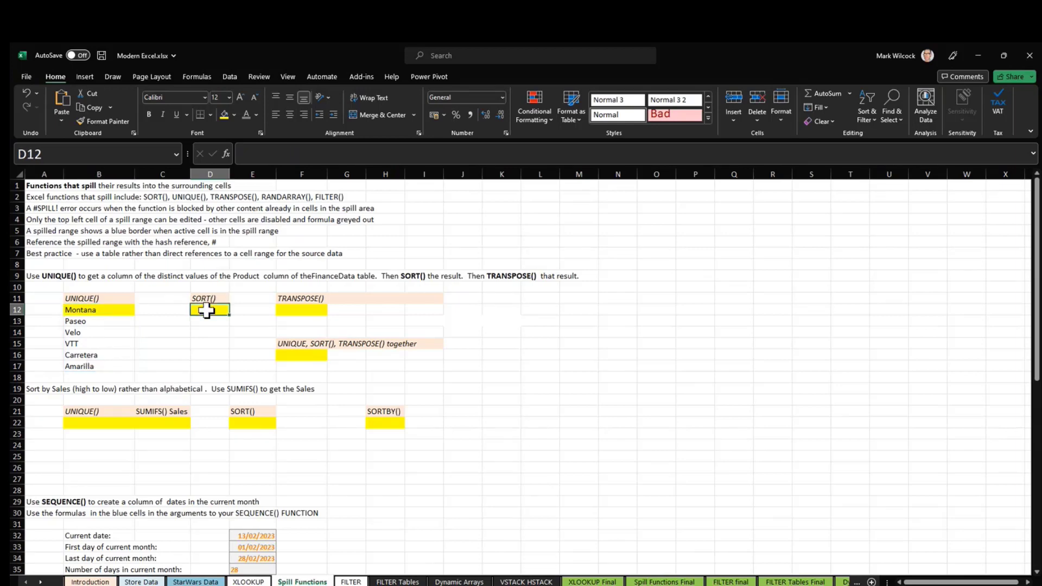
pyautogui.write('=sort')
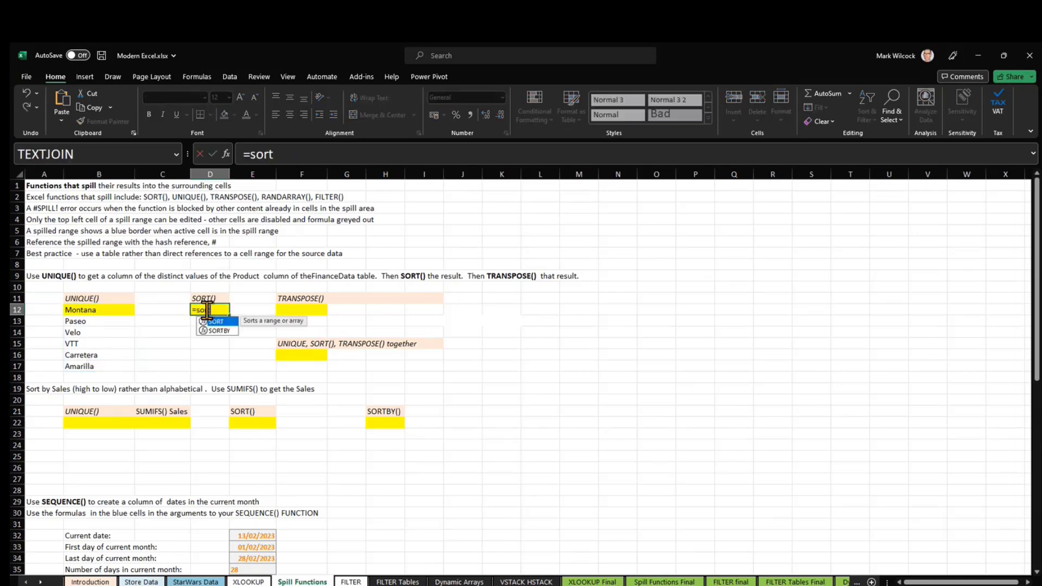
pyautogui.press('Tab')
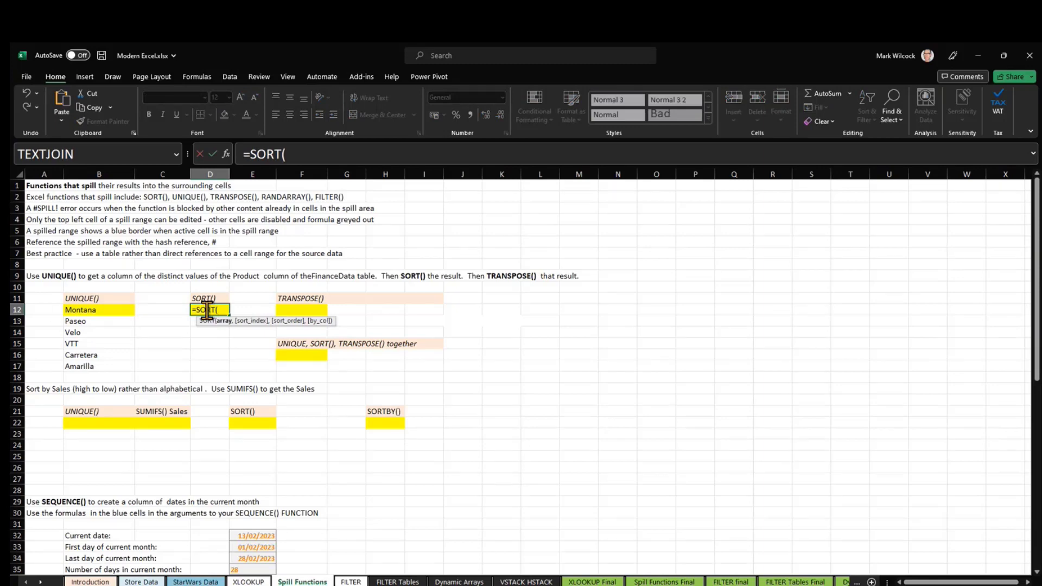
pyautogui.click(85, 311)
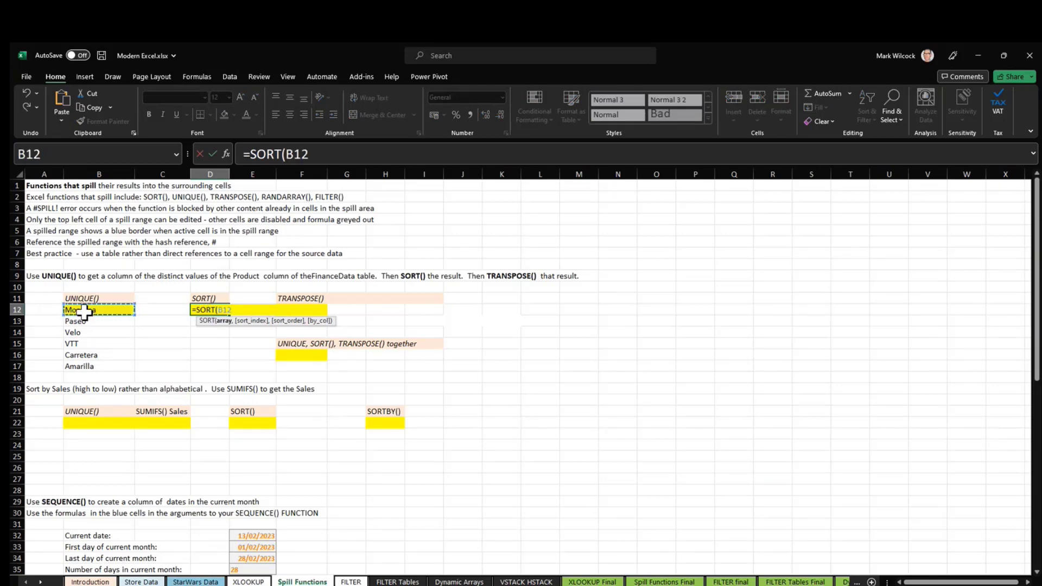
pyautogui.write('#')
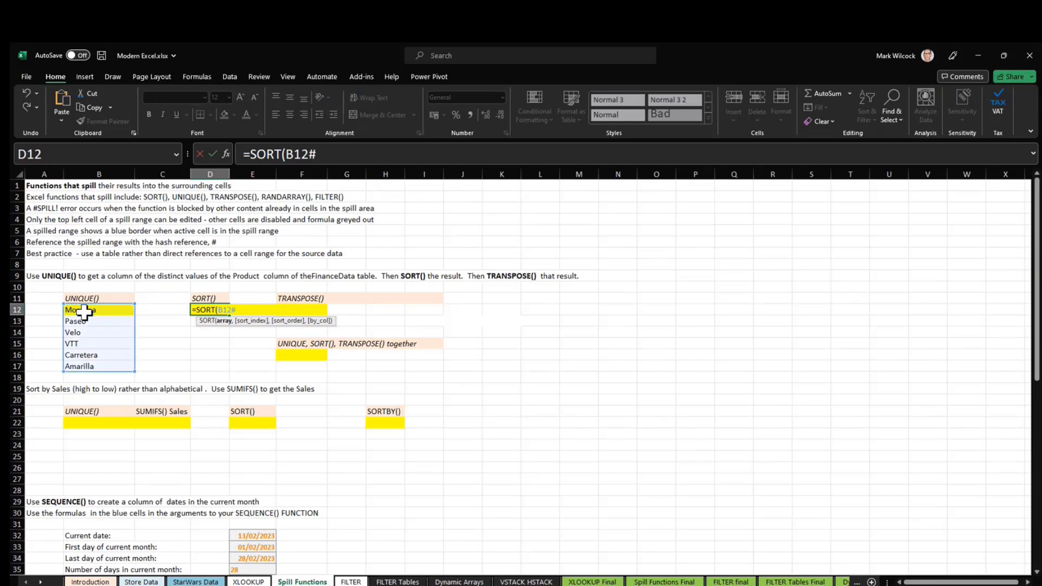
pyautogui.write('"')
pyautogui.press('BackSpace')
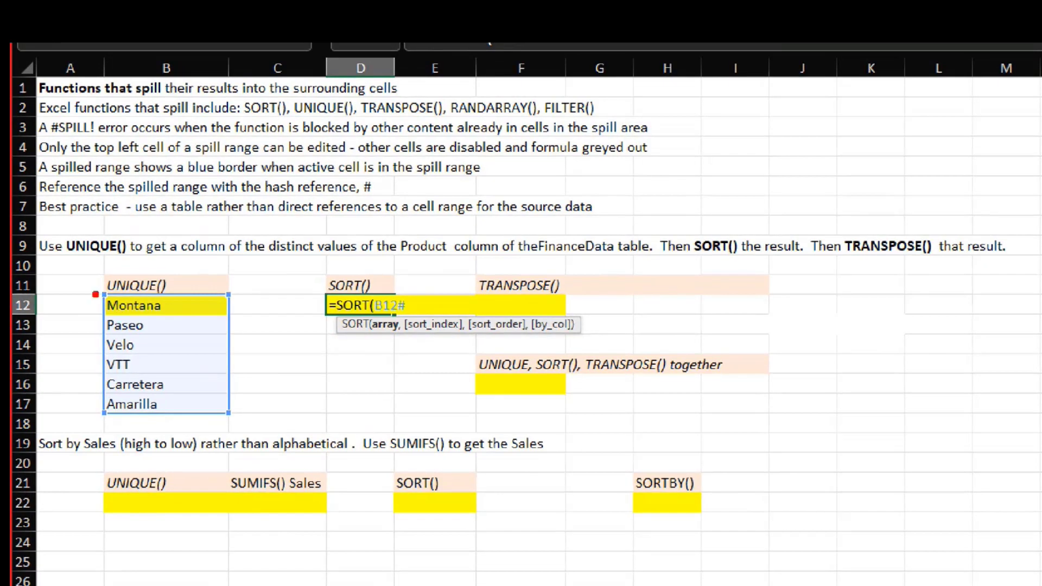
pyautogui.moveTo(92, 283)
pyautogui.mouseDown()
pyautogui.moveTo(93, 380)
pyautogui.moveTo(57, 432)
pyautogui.moveTo(49, 427)
pyautogui.mouseUp()
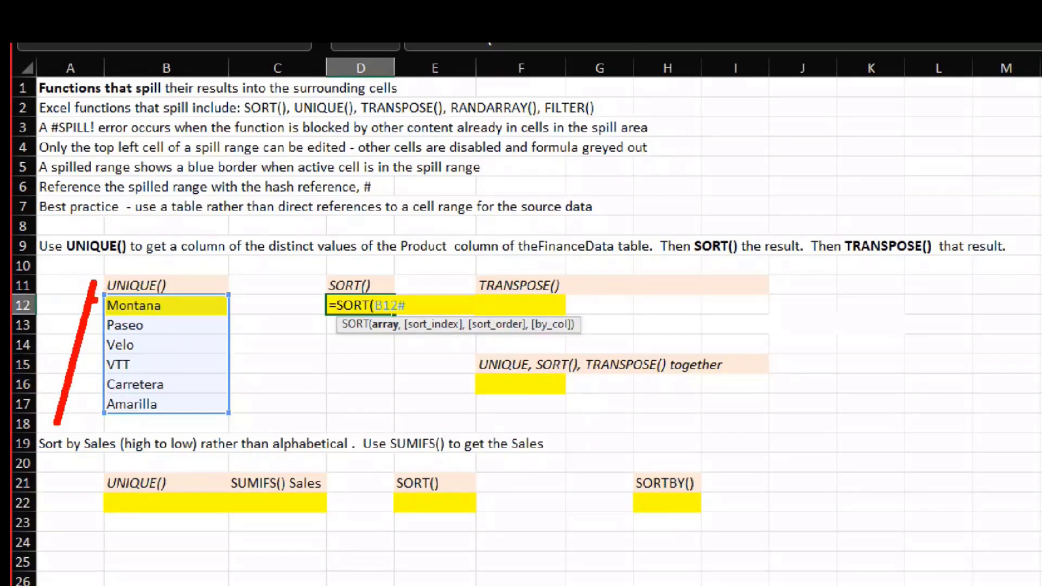
pyautogui.moveTo(94, 285)
pyautogui.mouseDown()
pyautogui.moveTo(95, 421)
pyautogui.moveTo(247, 432)
pyautogui.mouseUp()
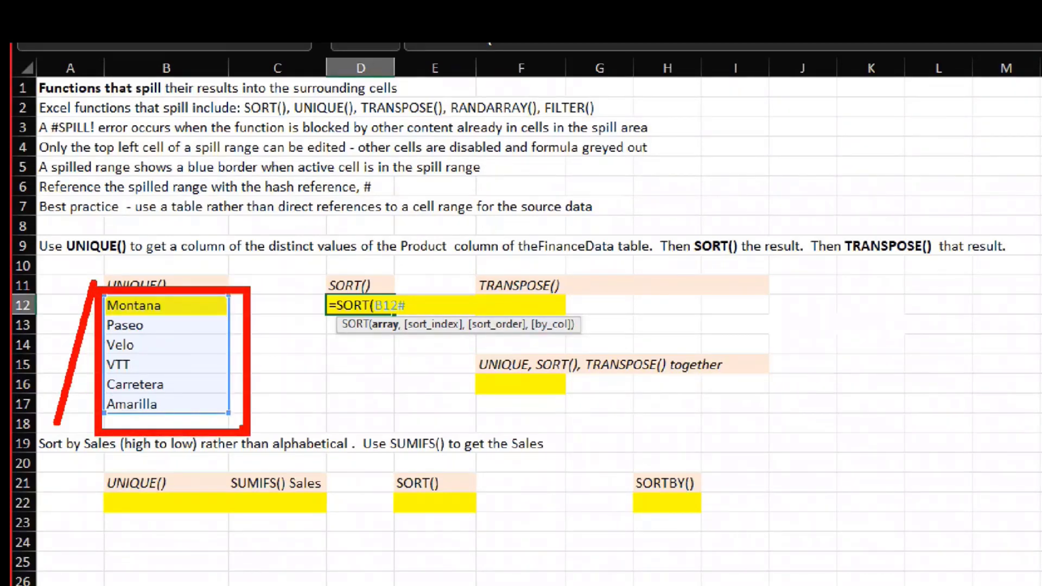
pyautogui.press('Escape')
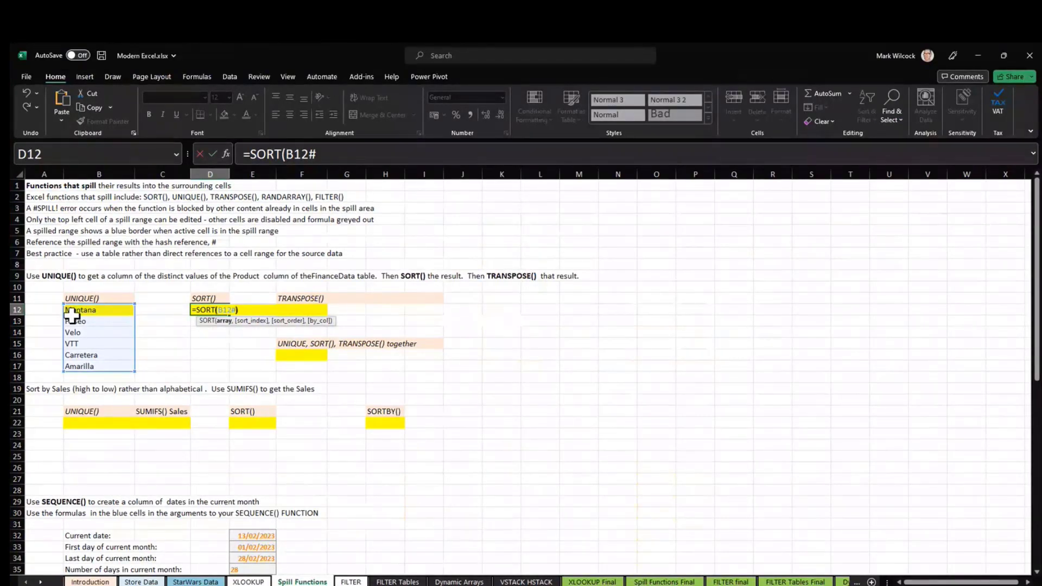
pyautogui.write(')')
pyautogui.press('Return')
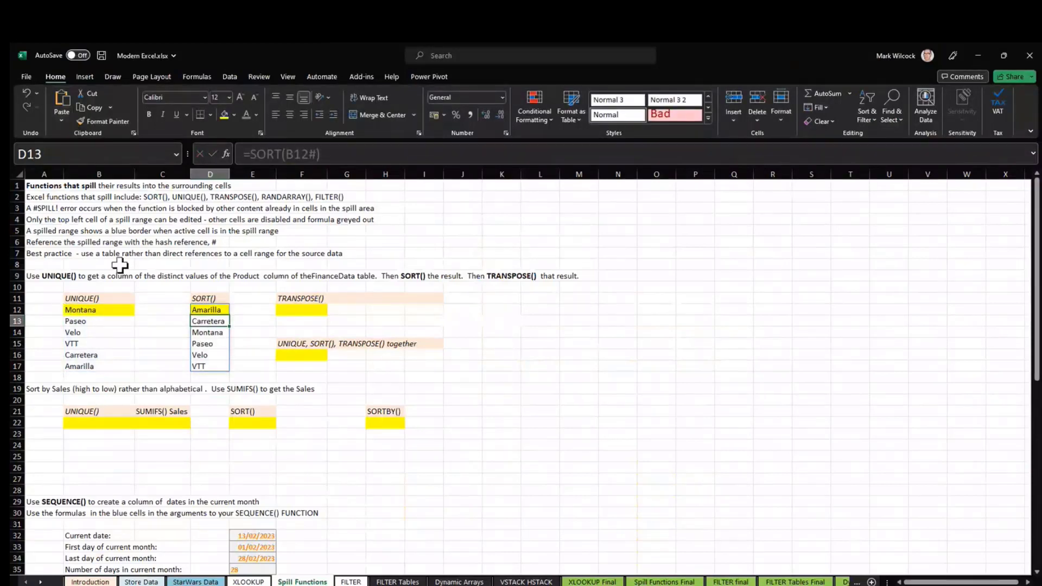
pyautogui.click(209, 309)
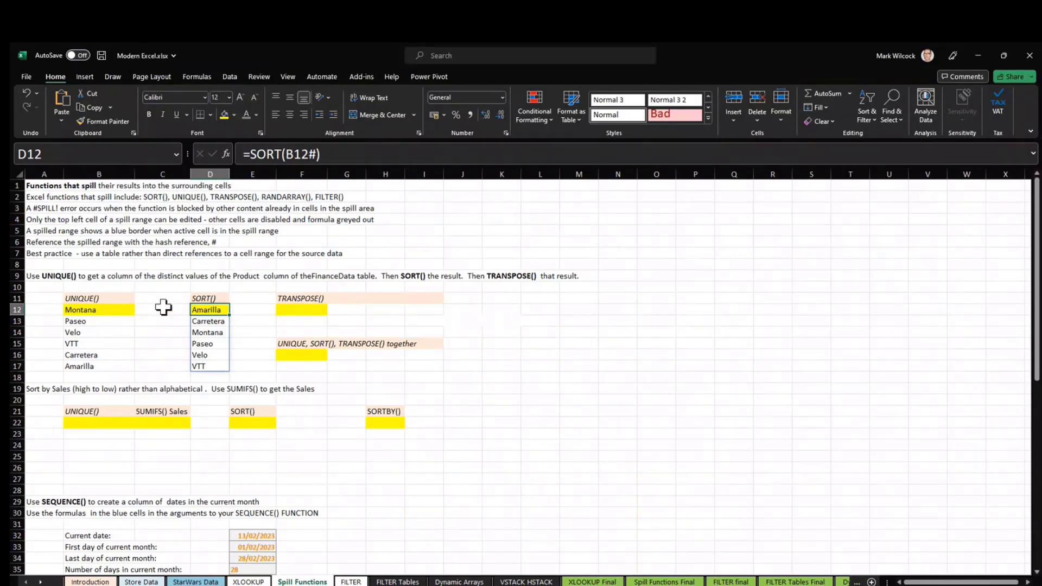
# Step: Lay the sorted product list out as a row by entering =TRANSPOSE(D12#) in F12, and review the three formulas in row 12
pyautogui.click(284, 311)
pyautogui.write('=tra')
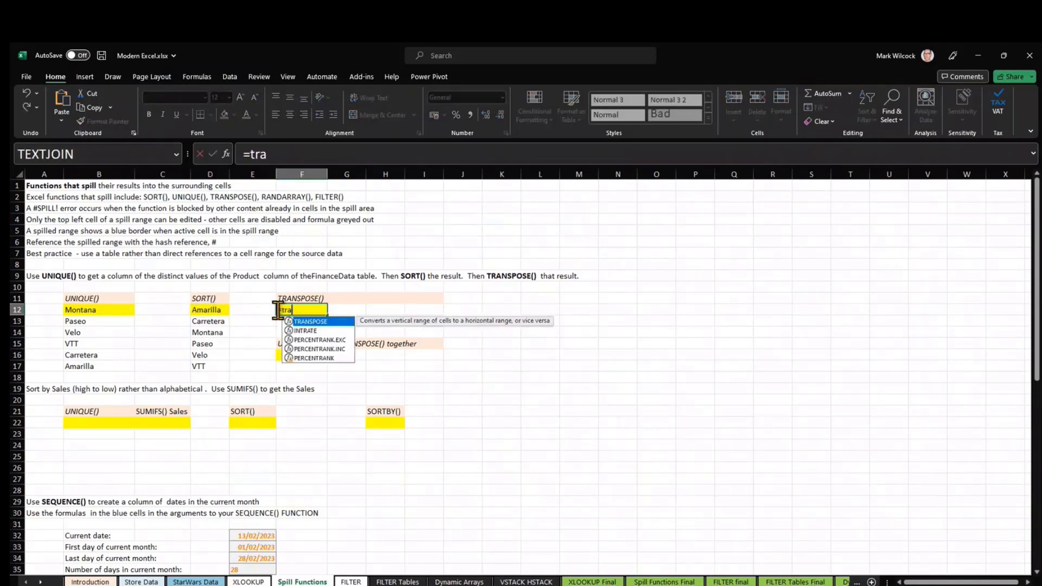
pyautogui.press('Tab')
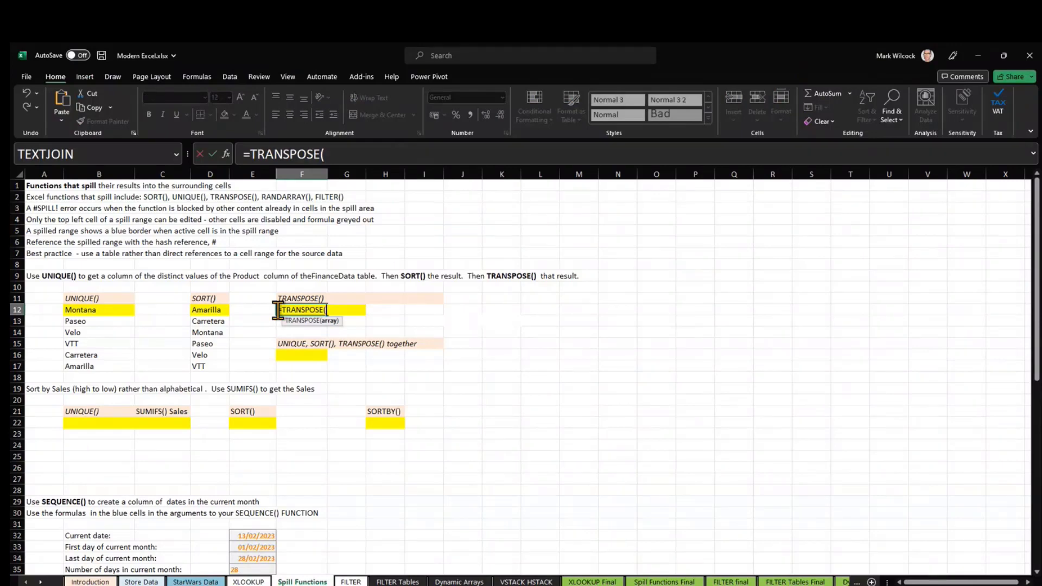
pyautogui.click(211, 309)
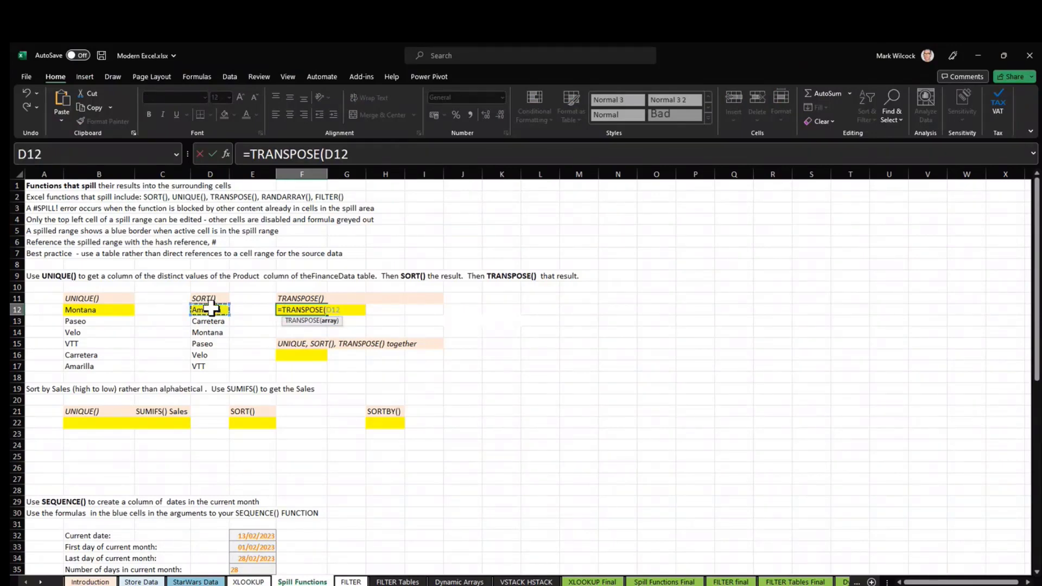
pyautogui.write('#')
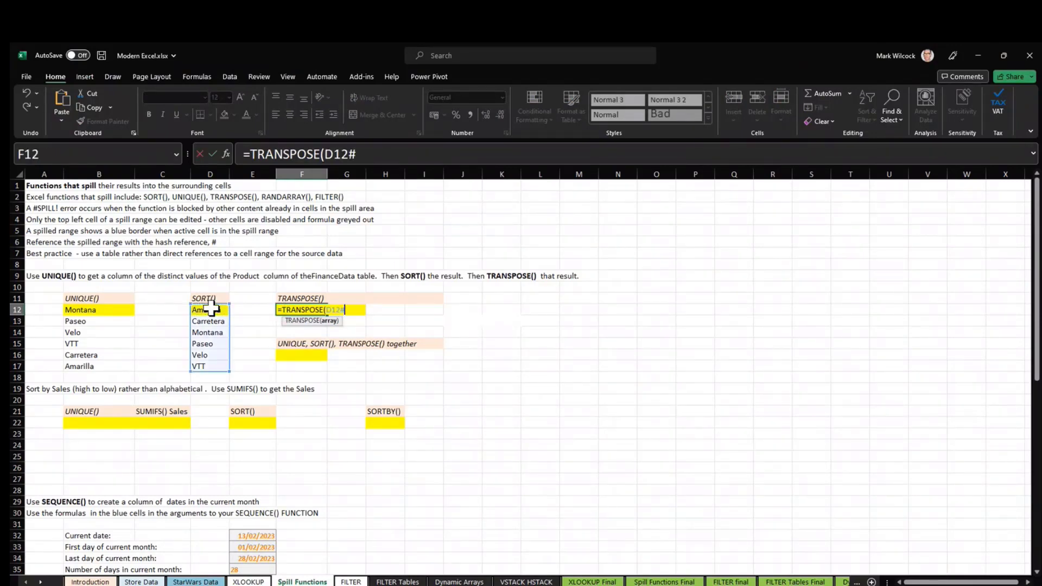
pyautogui.write(')')
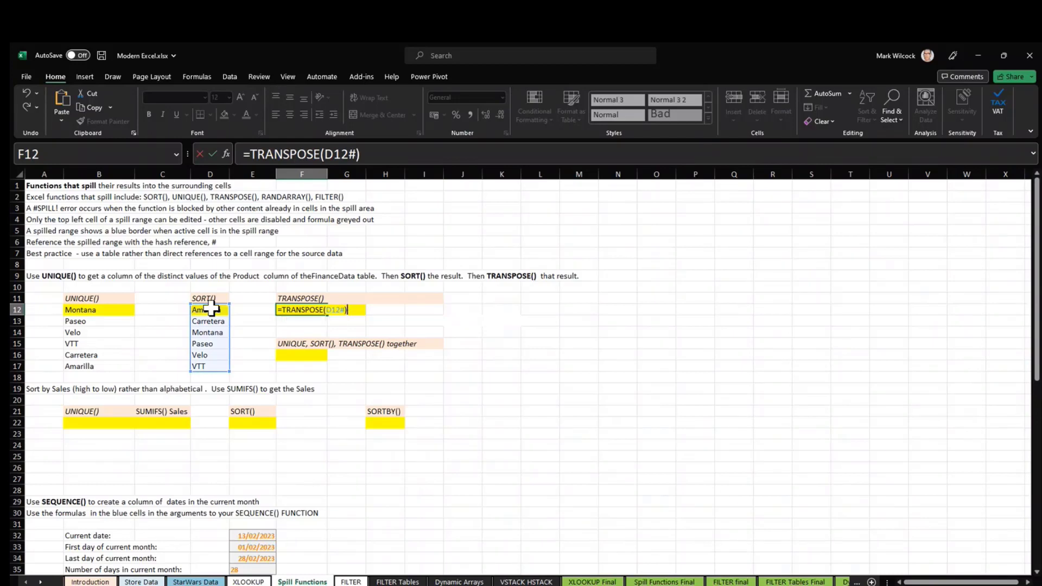
pyautogui.press('Return')
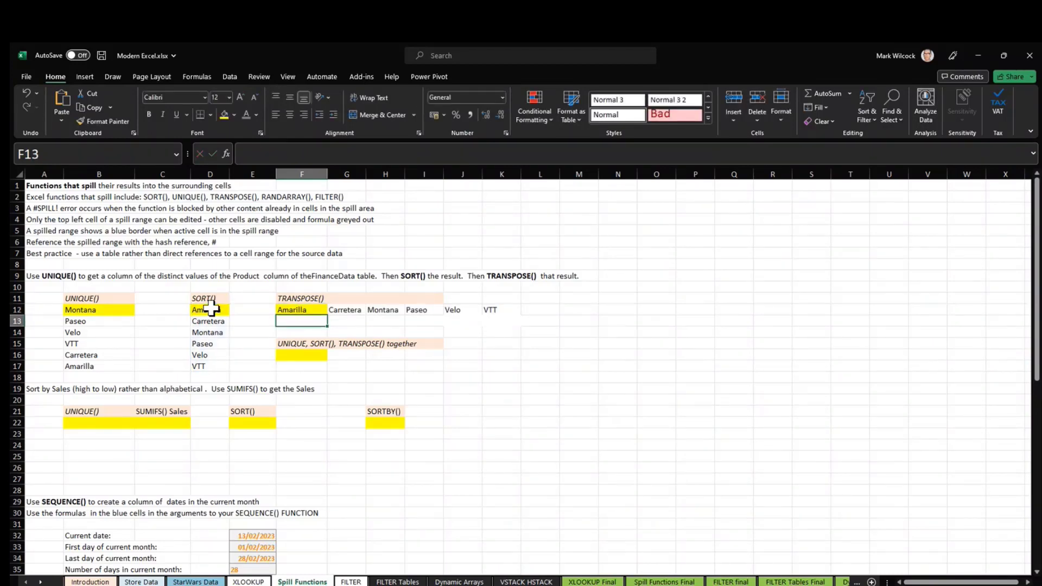
pyautogui.click(116, 309)
pyautogui.click(205, 307)
pyautogui.click(314, 315)
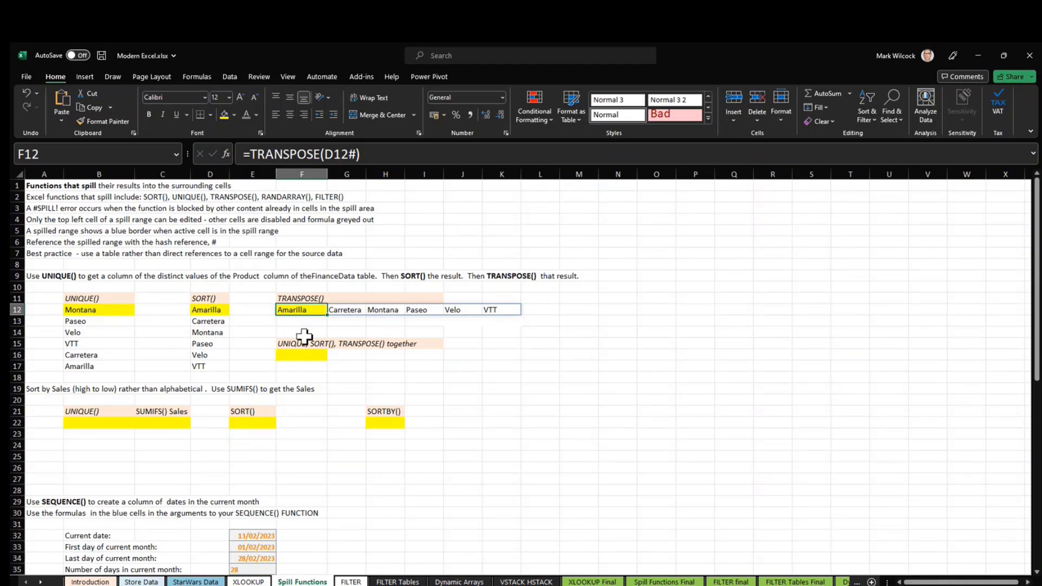
# Step: Copy the UNIQUE formula from B12 and enter it in B22 as =UNIQUE(Store[Product]) for the sort-by-sales exercise
pyautogui.scroll(-1, 280, 355)
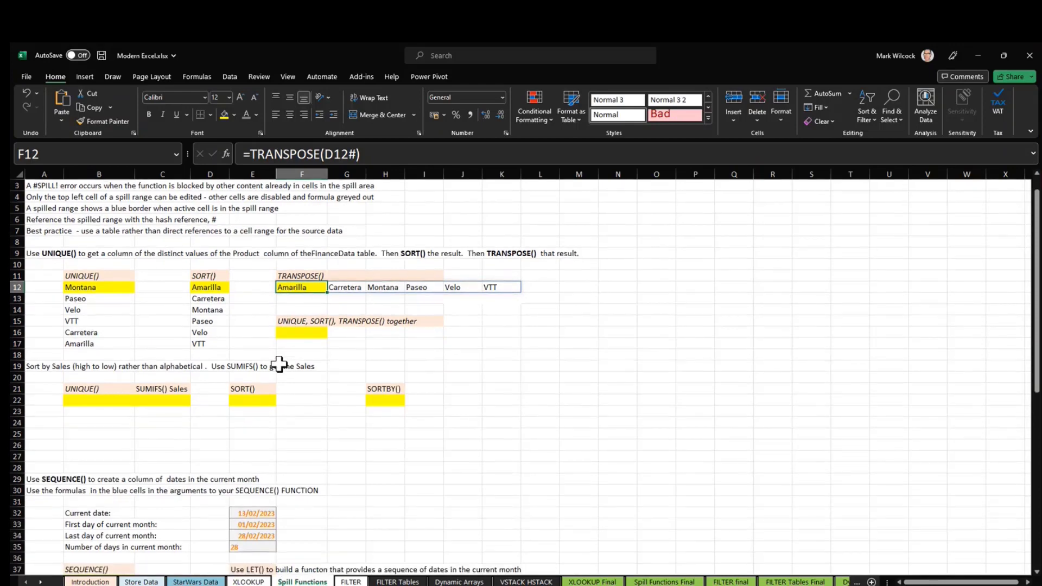
pyautogui.click(106, 402)
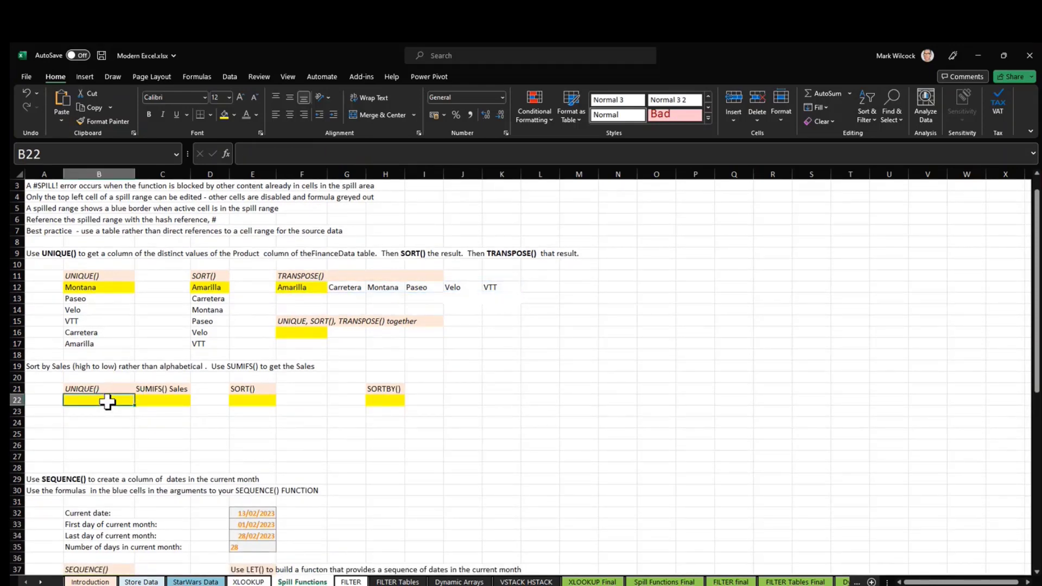
pyautogui.click(112, 288)
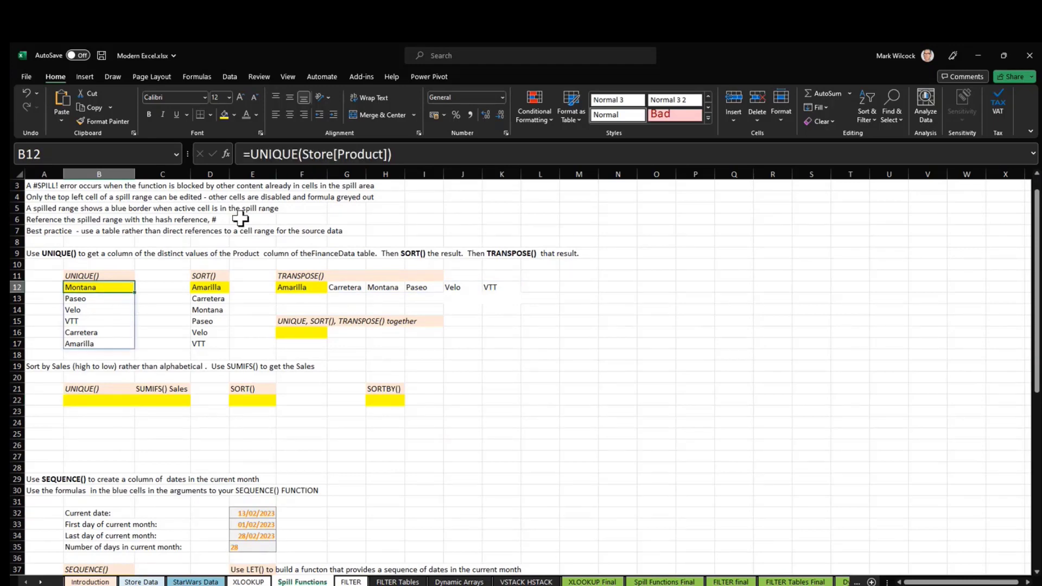
pyautogui.moveTo(407, 153); pyautogui.dragTo(255, 155)
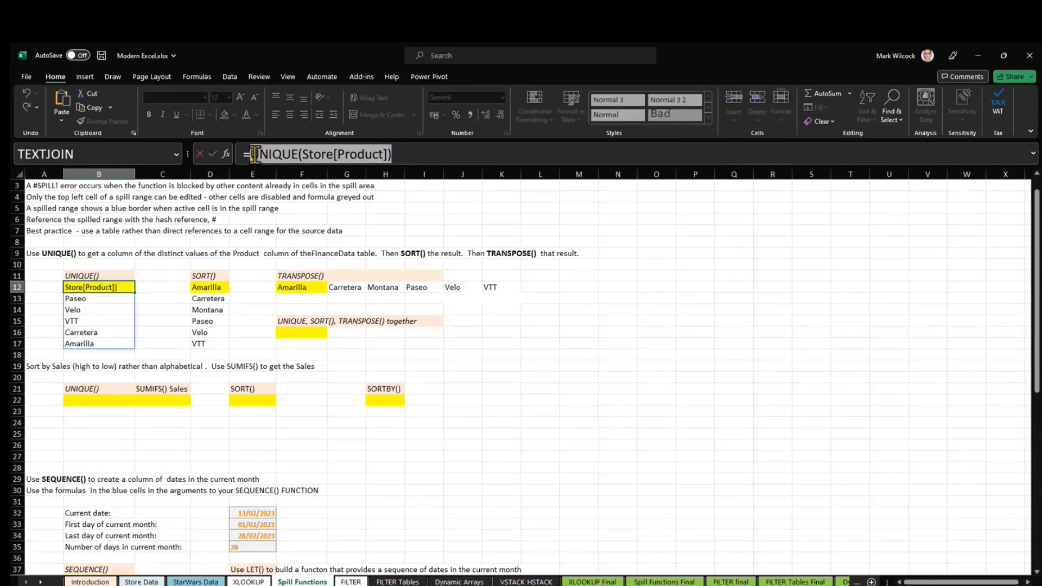
pyautogui.press('Escape')
pyautogui.click(81, 394)
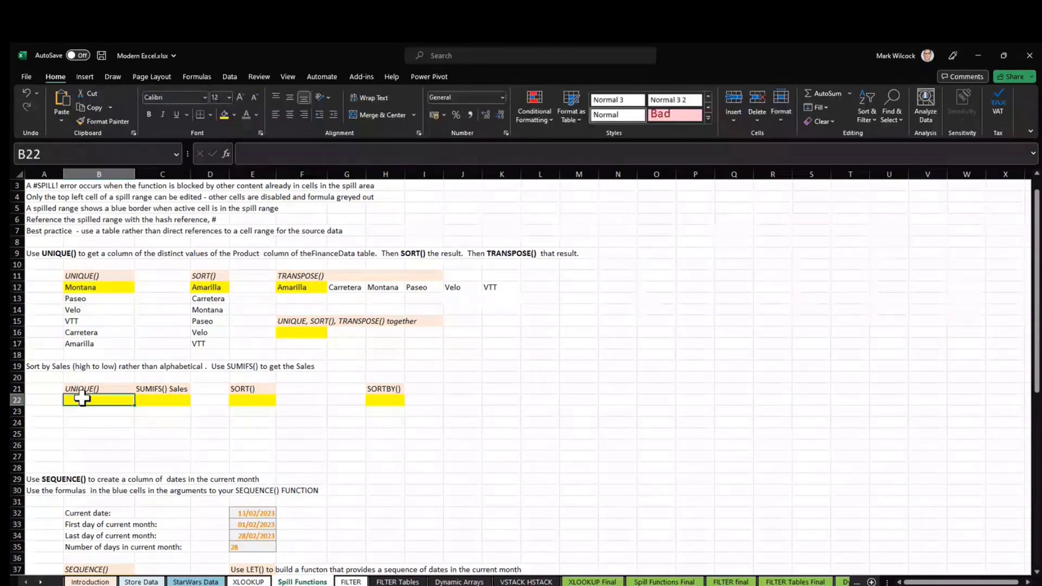
pyautogui.write('=UNIQUE(Store[Product])')
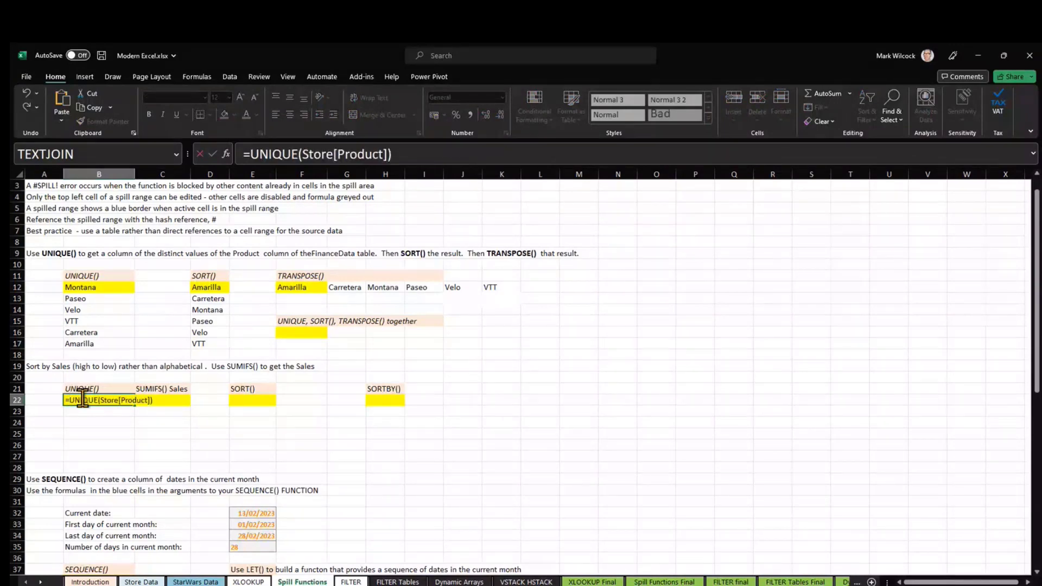
pyautogui.press('Return')
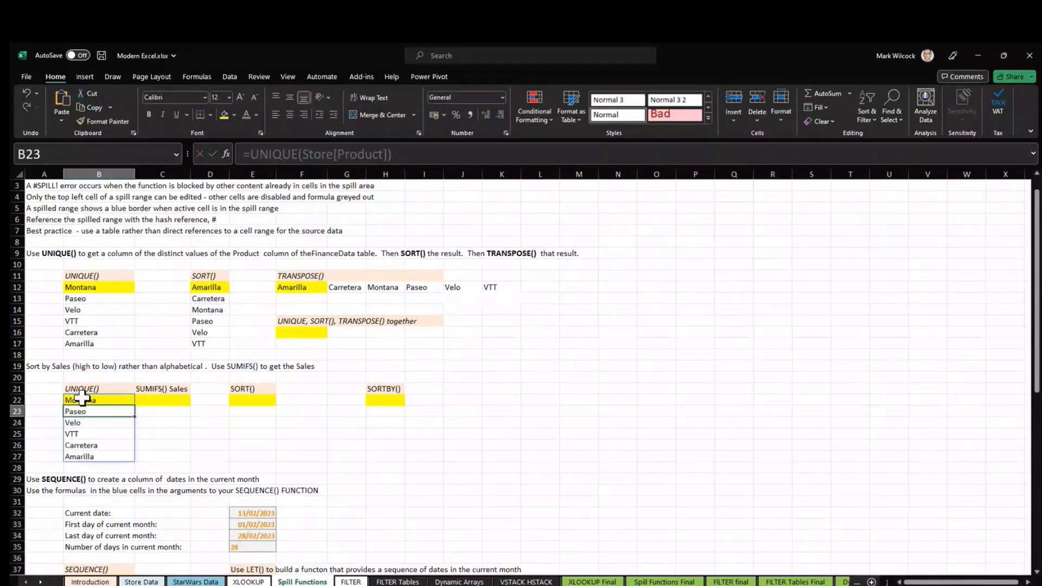
# Step: Begin a SUMIFS formula in C22 with the Sales column of the Store table, Store[Sales], as the sum range
pyautogui.click(162, 401)
pyautogui.write('=')
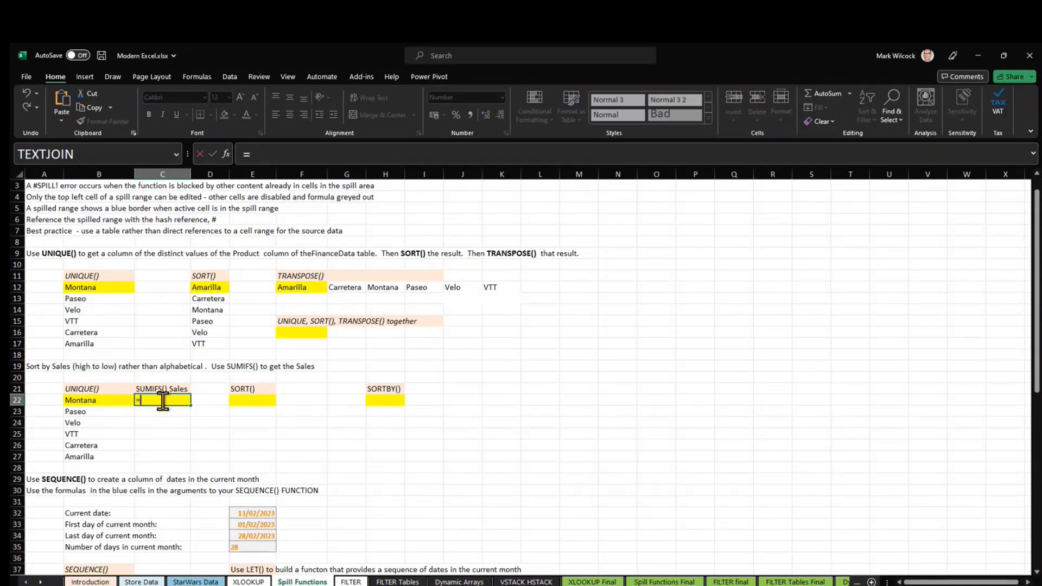
pyautogui.write('SUMIFS')
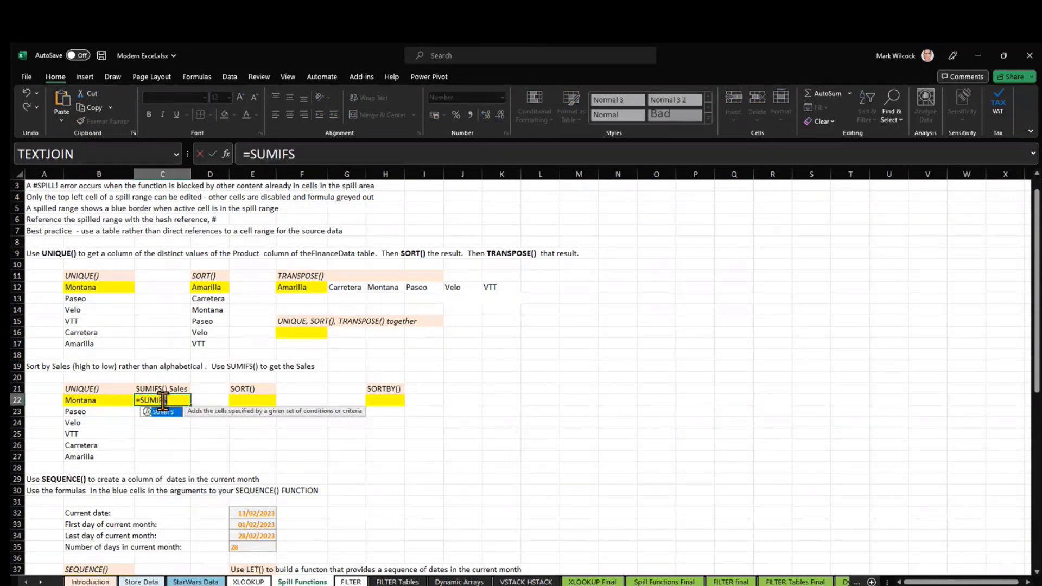
pyautogui.write('(')
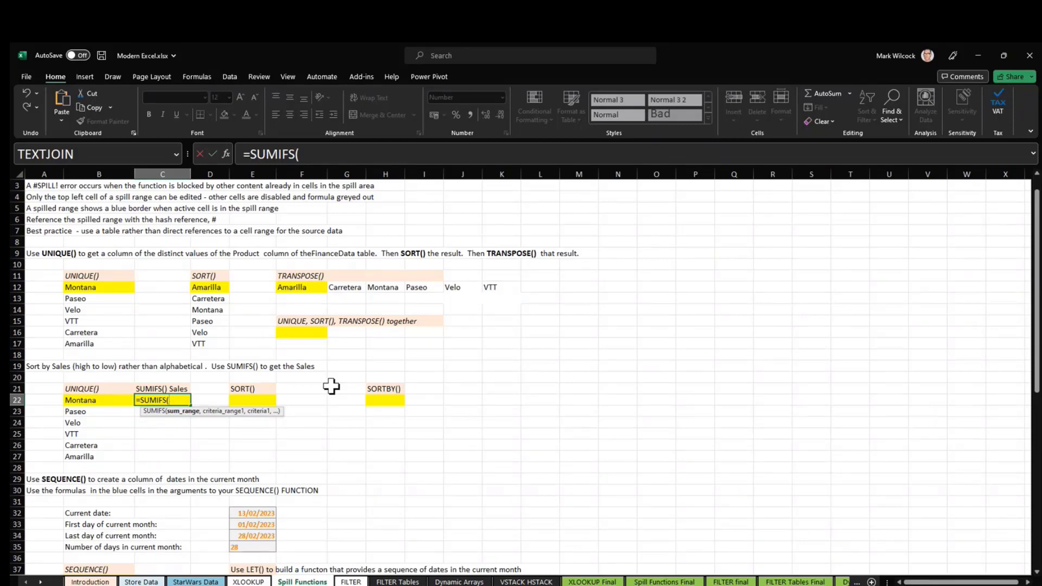
pyautogui.write('Store')
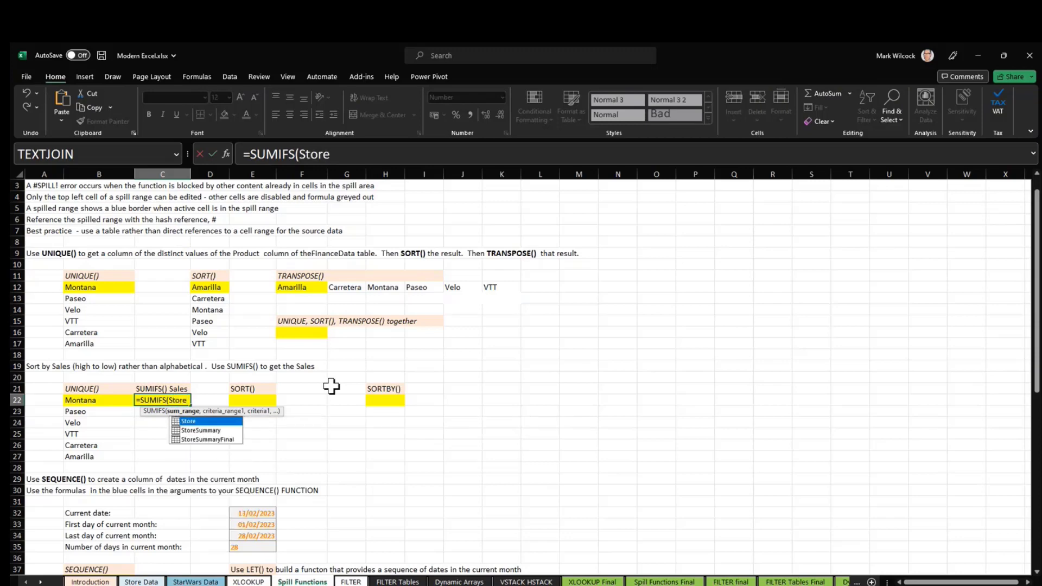
pyautogui.write('[')
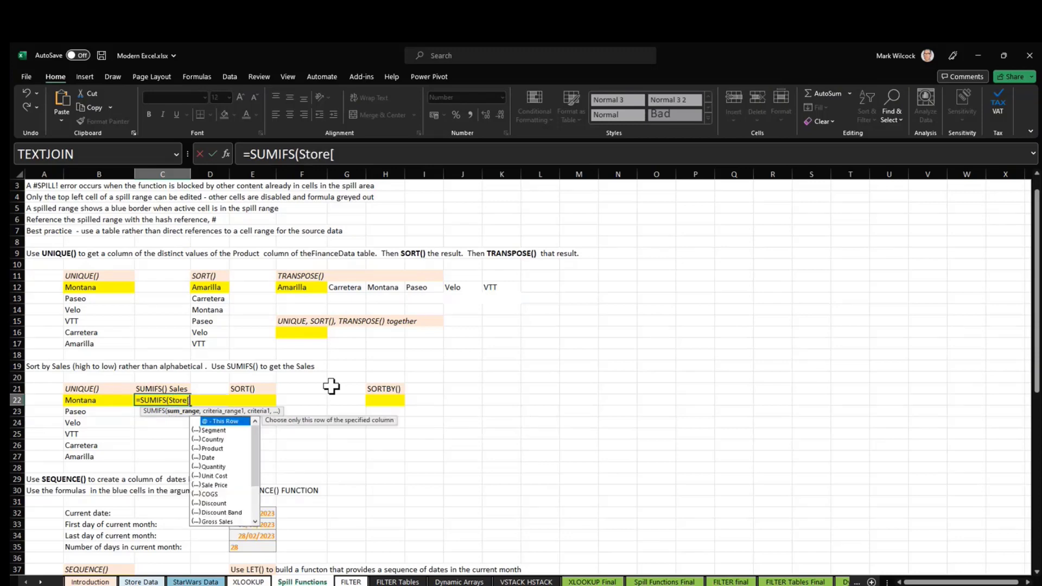
pyautogui.write('sa')
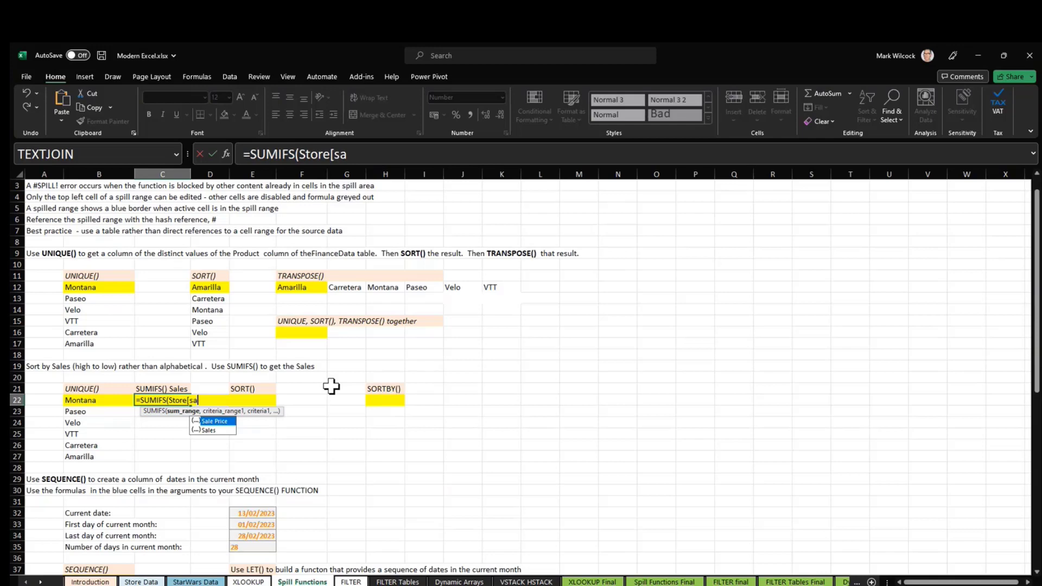
pyautogui.press('Down')
pyautogui.press('Tab')
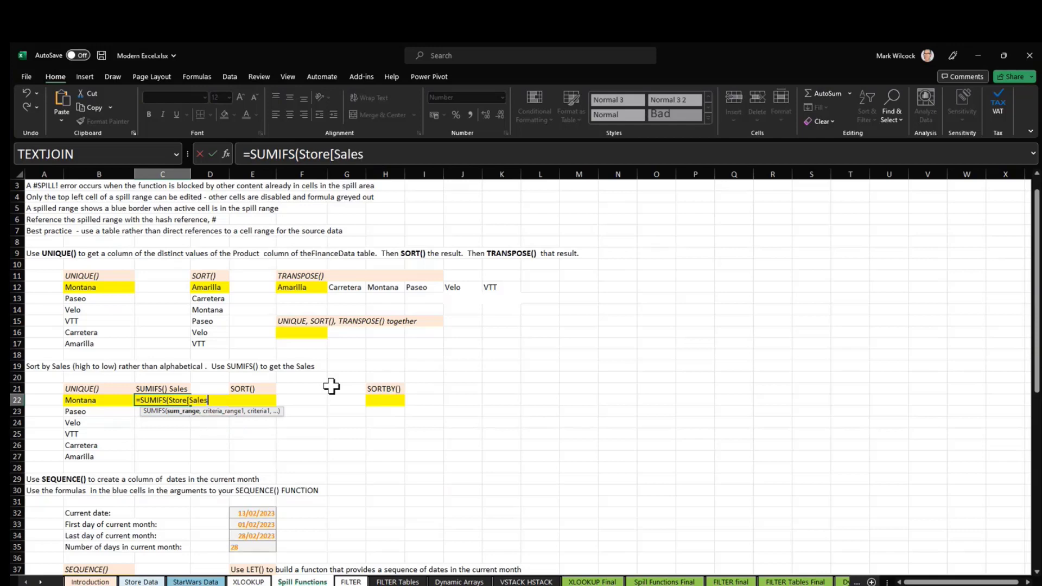
pyautogui.write('], ')
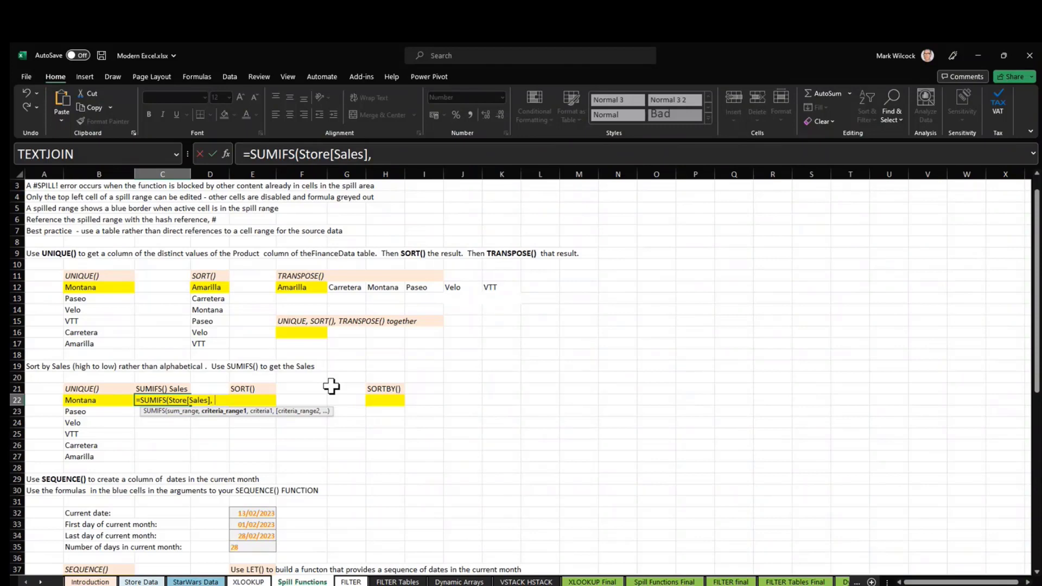
# Step: Complete the C22 SUMIFS formula with Store[Product] as the criteria range and B22 as the criterion
pyautogui.write('sto')
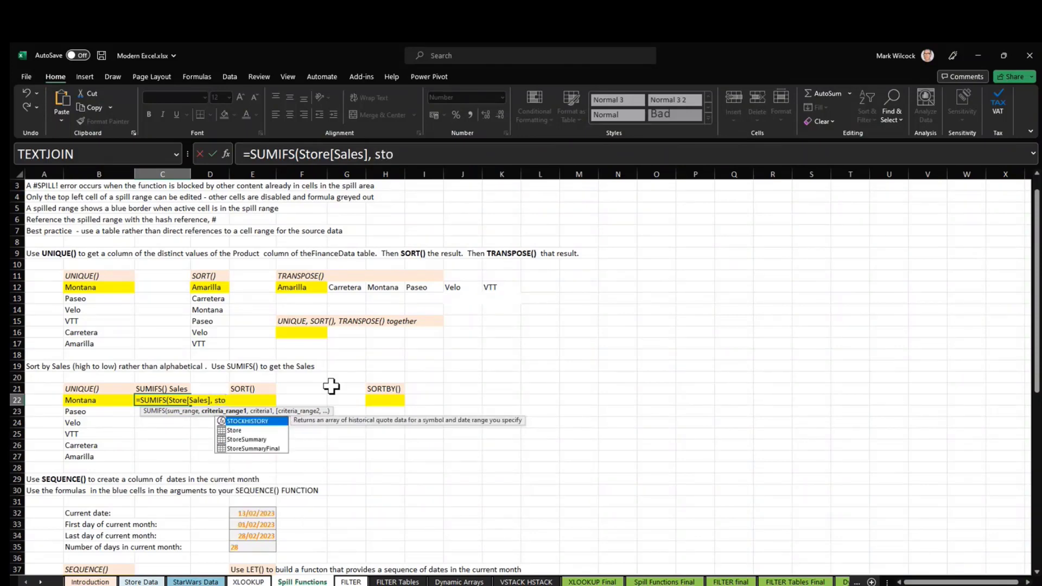
pyautogui.press('Down')
pyautogui.press('Tab')
pyautogui.write('[')
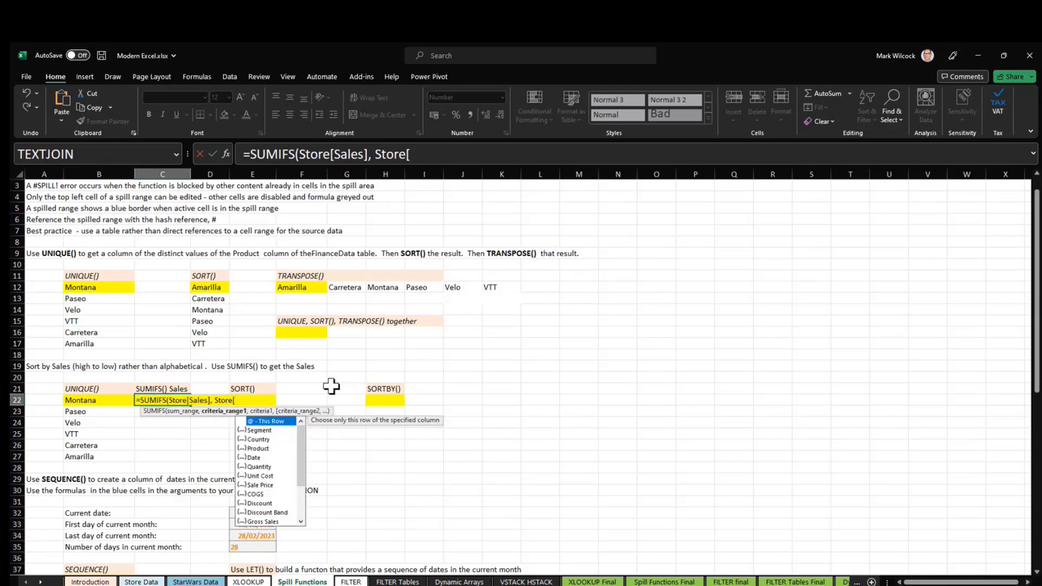
pyautogui.press('Down')
pyautogui.press('Down')
pyautogui.press('Down')
pyautogui.press('Tab')
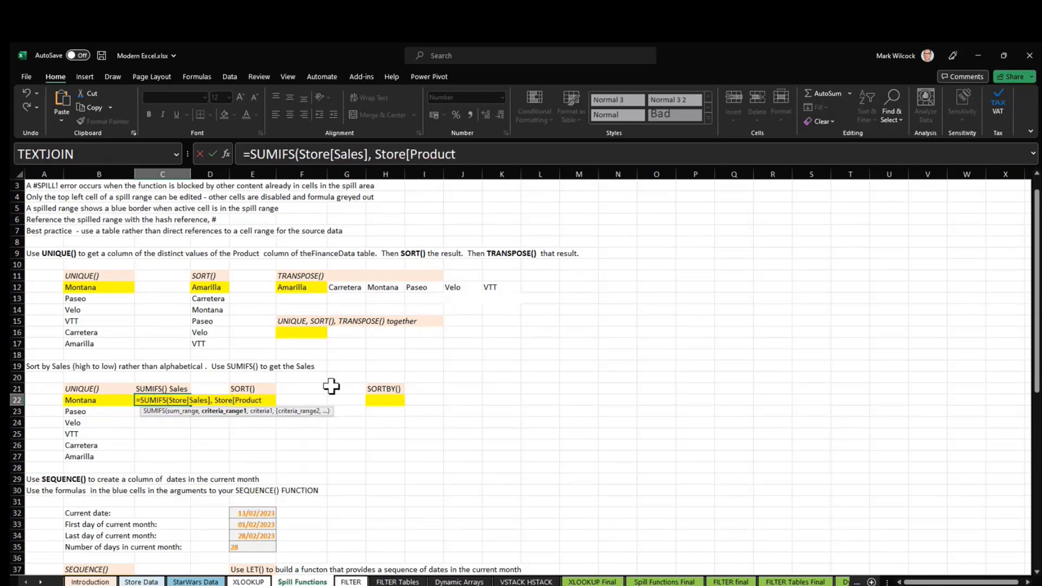
pyautogui.write('],')
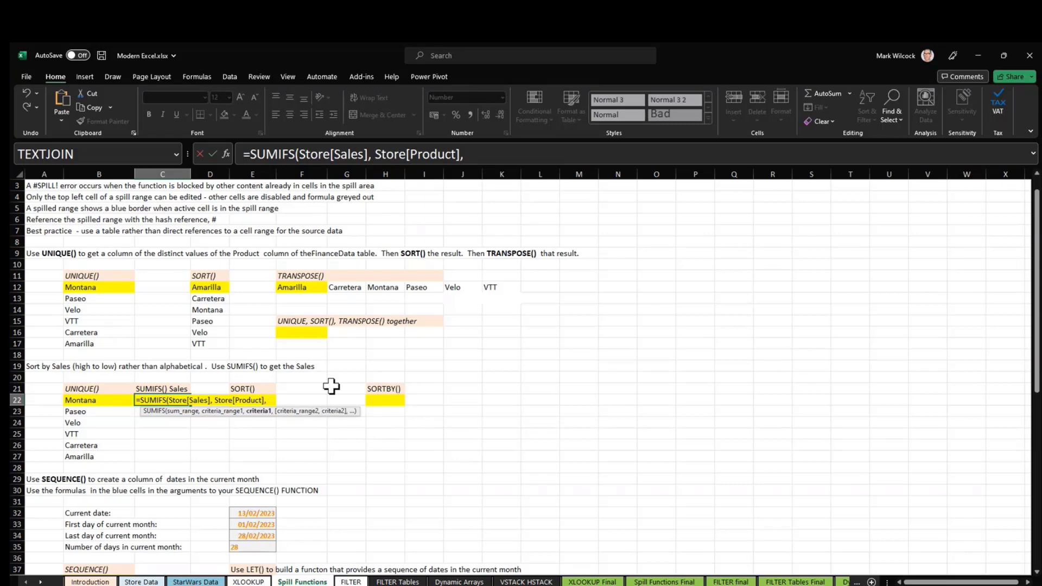
pyautogui.click(98, 400)
pyautogui.press('Return')
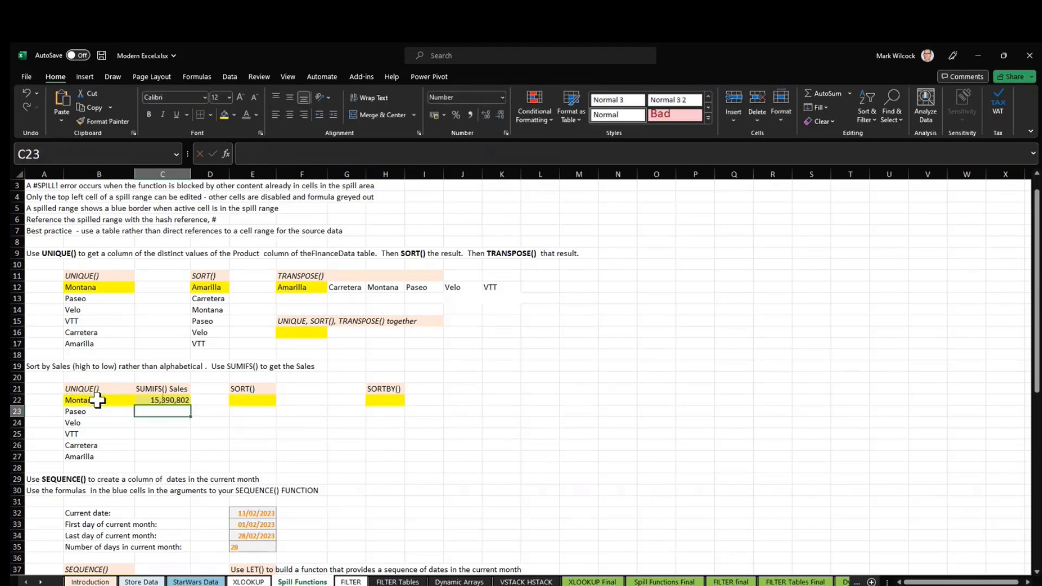
# Step: Change the criterion in the C22 SUMIFS formula to the spill reference B22# so sales are calculated for every product
pyautogui.click(185, 400)
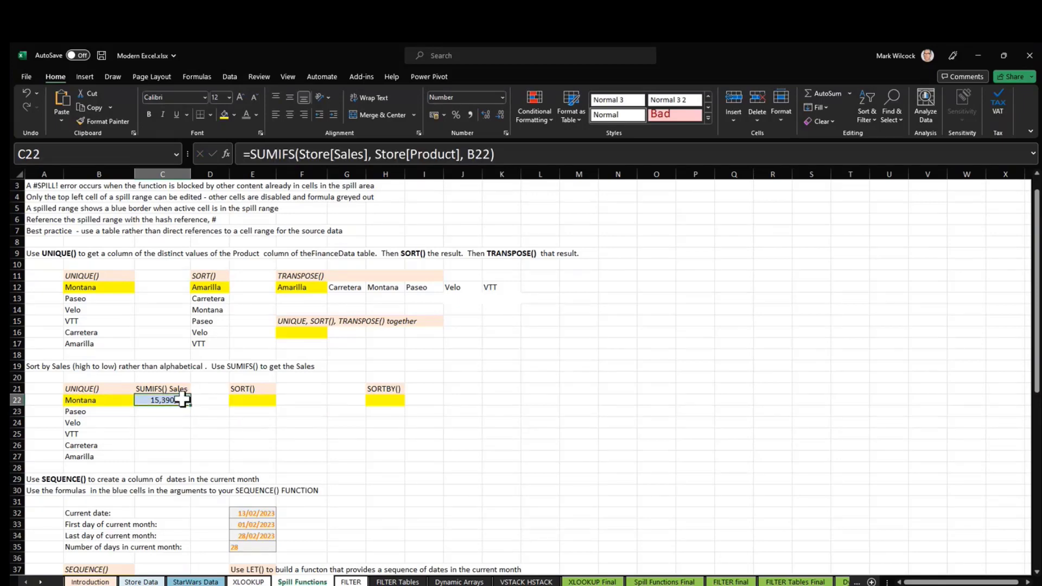
pyautogui.click(496, 156)
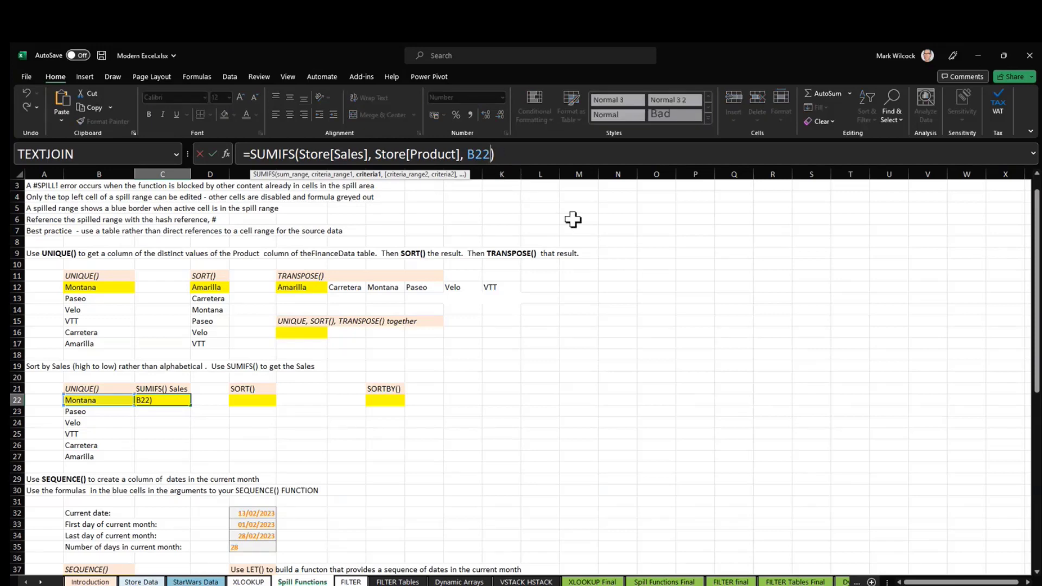
pyautogui.write('#')
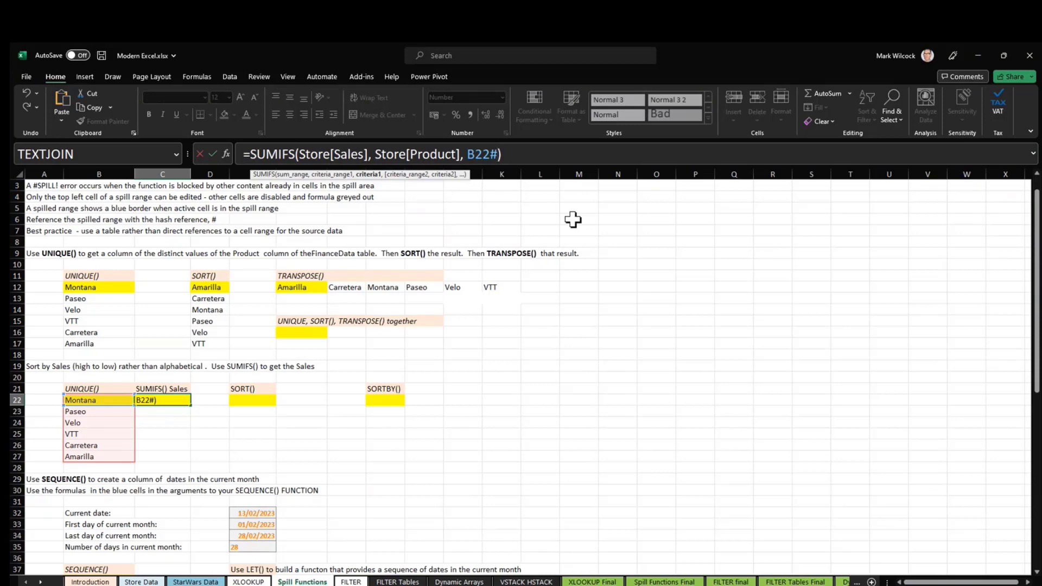
pyautogui.press('Return')
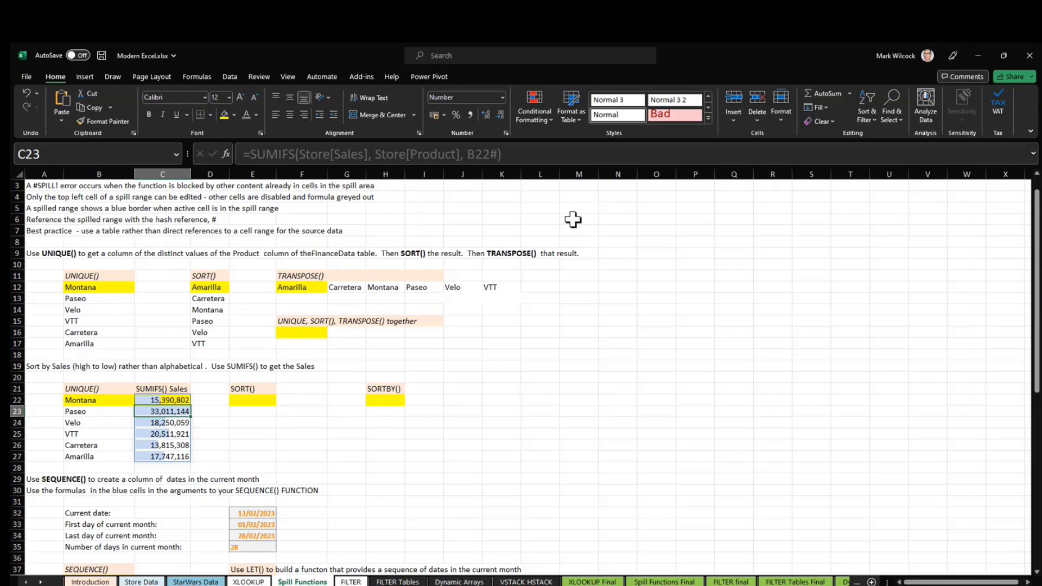
pyautogui.click(171, 401)
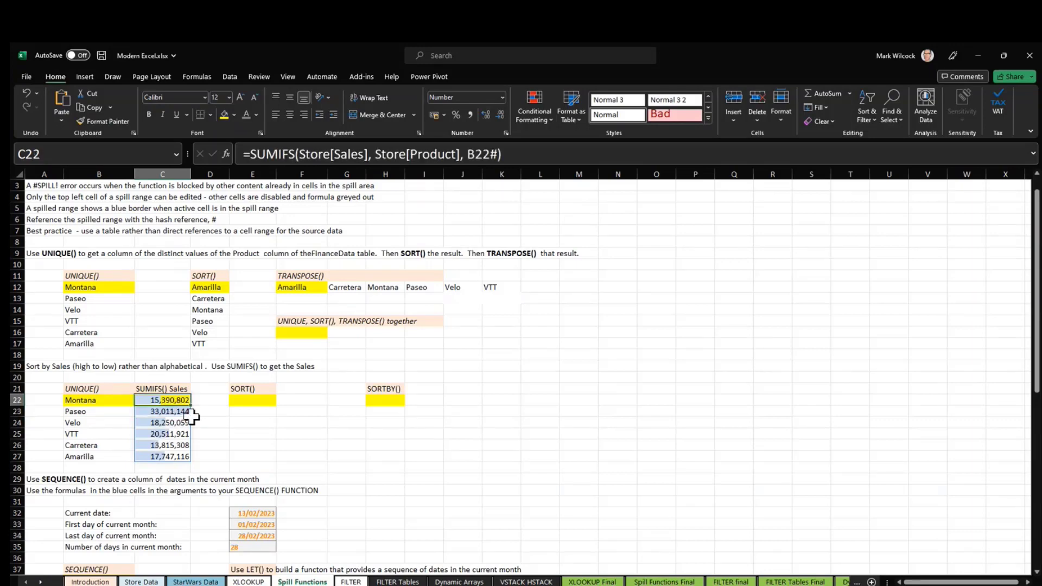
# Step: Sort the products and their sales from high to low by entering =SORT(B22:C27, 2, -1) in E22
pyautogui.click(252, 398)
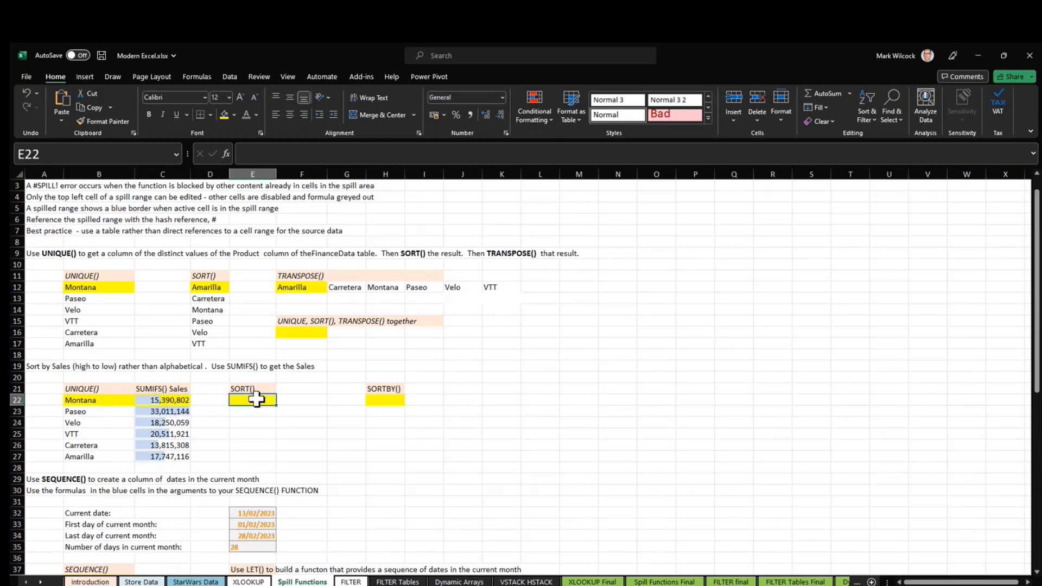
pyautogui.write('=')
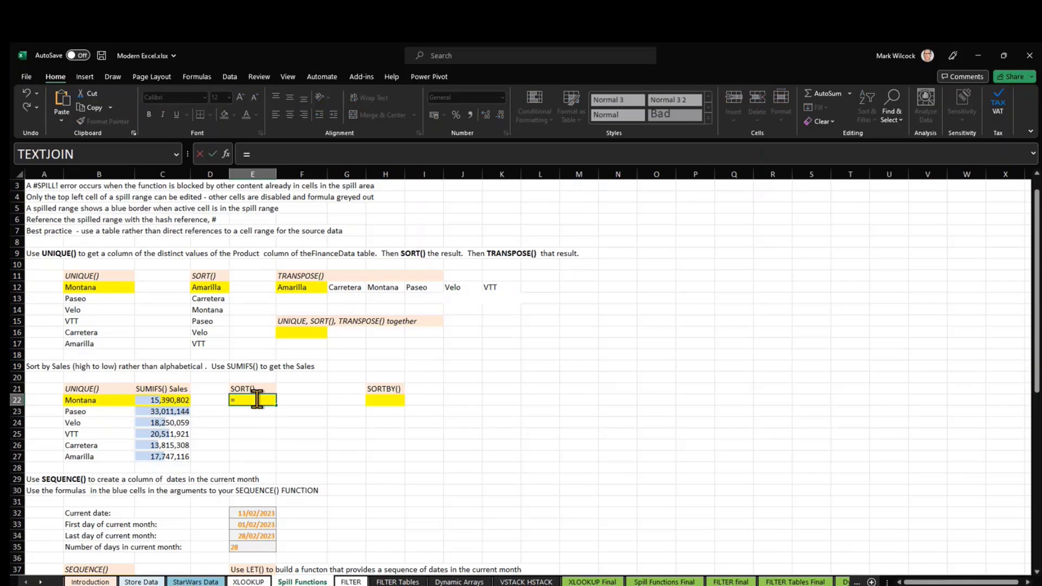
pyautogui.write('sort')
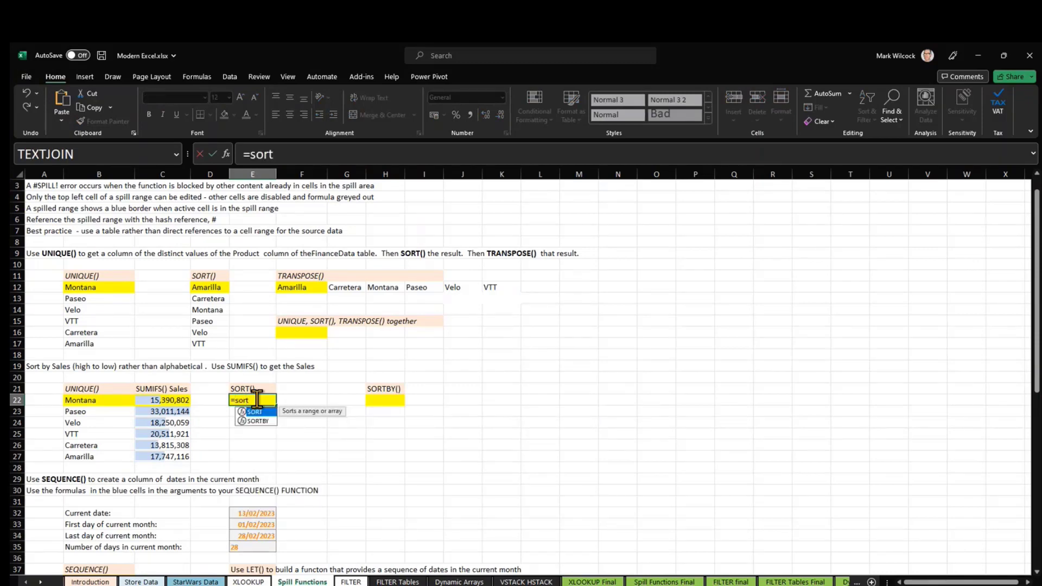
pyautogui.write('(')
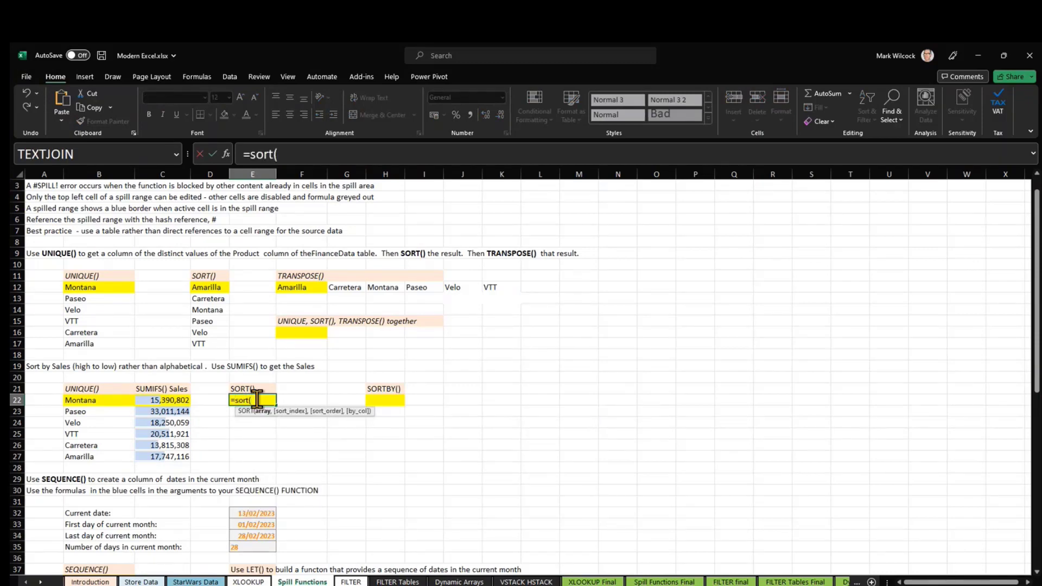
pyautogui.moveTo(88, 400); pyautogui.dragTo(155, 456)
pyautogui.write(',')
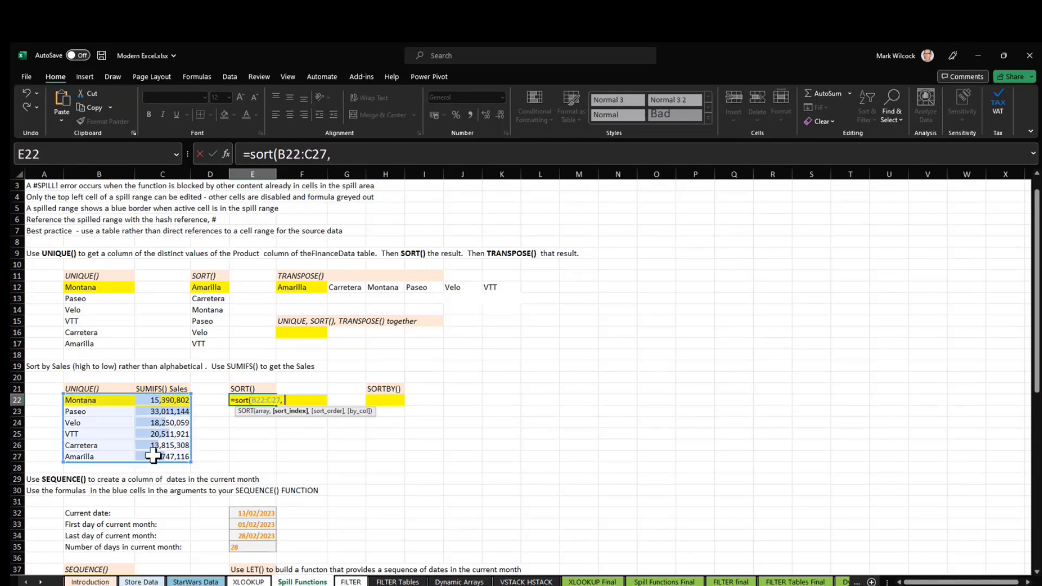
pyautogui.write(' 1')
pyautogui.press('BackSpace')
pyautogui.write('2, -1)')
pyautogui.press('Return')
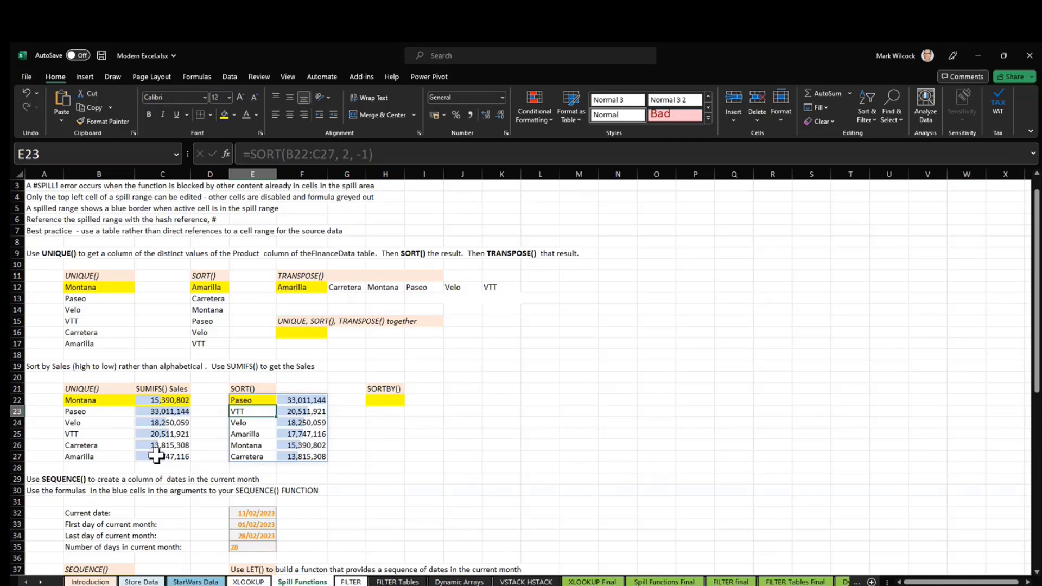
# Step: Examine the formulas behind the current date, first day, last day and number of days of the month in E32:E35
pyautogui.scroll(-1, 328, 491)
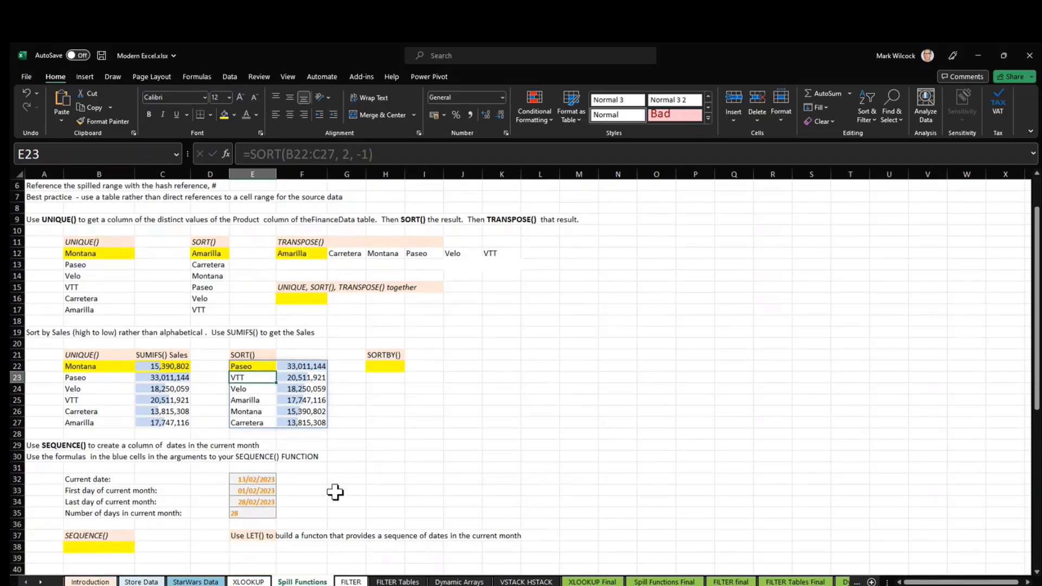
pyautogui.scroll(-2, 335, 492)
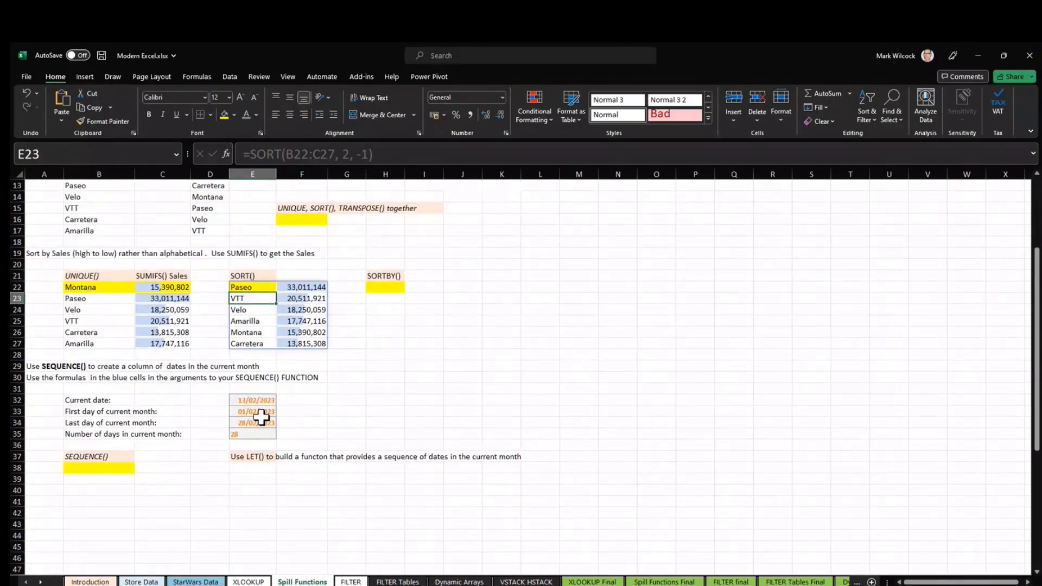
pyautogui.click(253, 400)
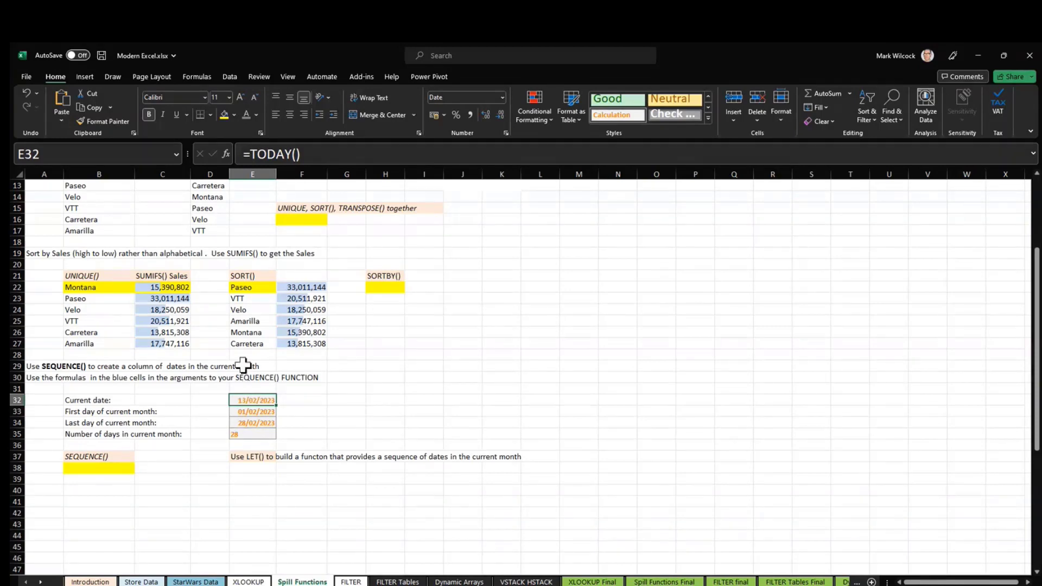
pyautogui.scroll(-1, 247, 378)
pyautogui.scroll(-1, 249, 380)
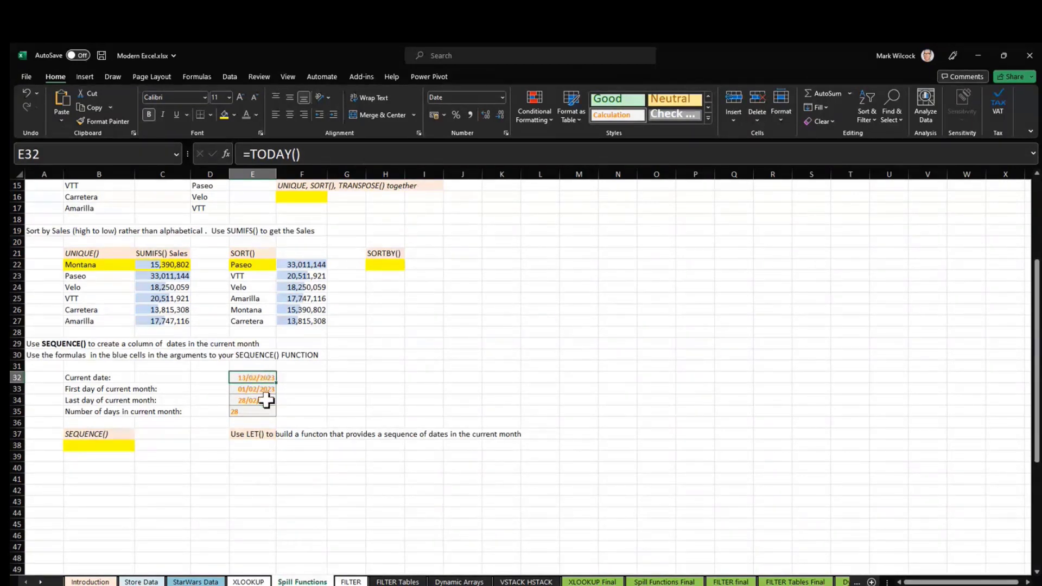
pyautogui.click(266, 389)
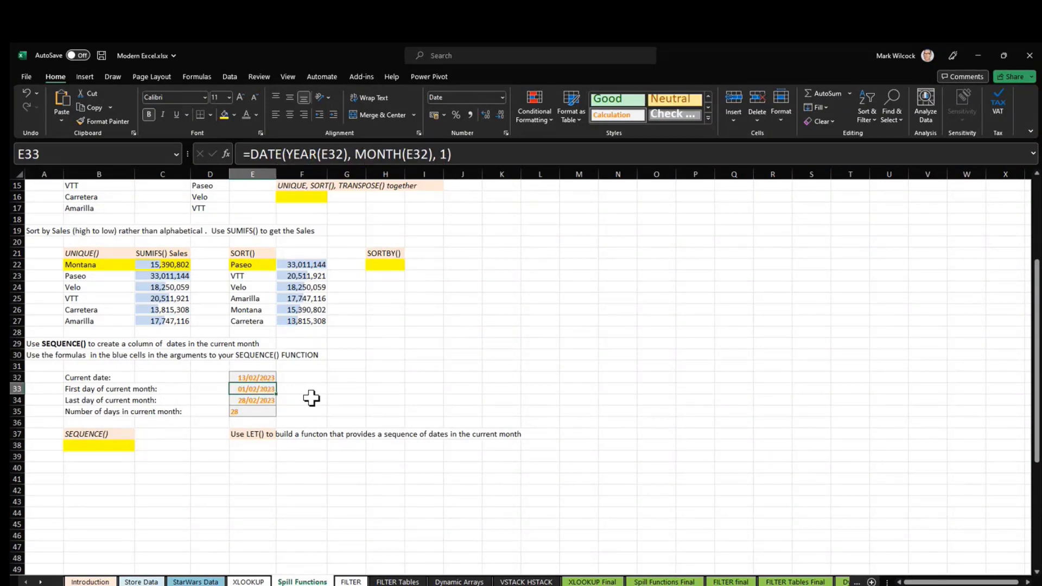
pyautogui.click(267, 401)
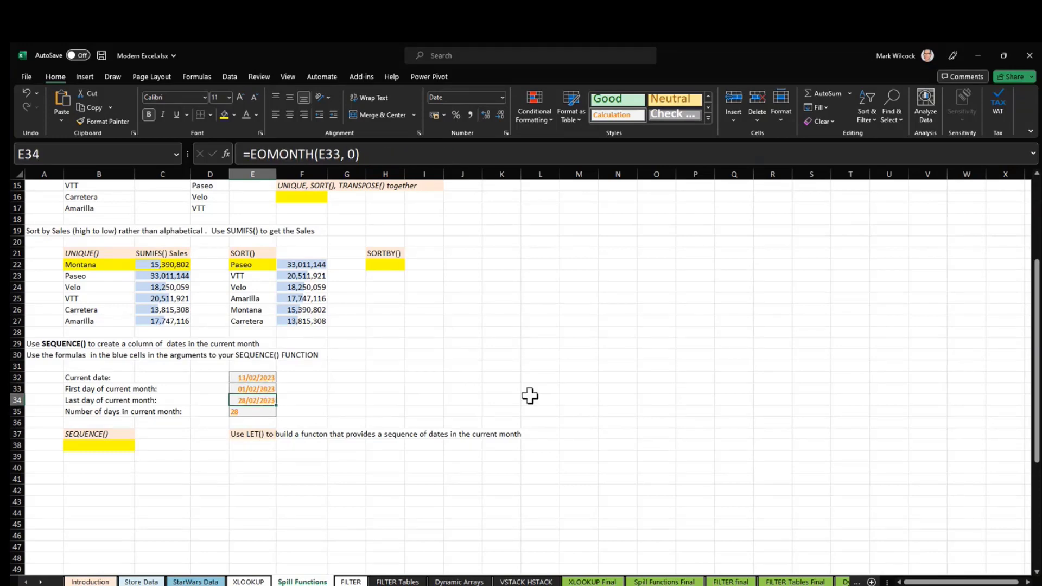
pyautogui.click(266, 412)
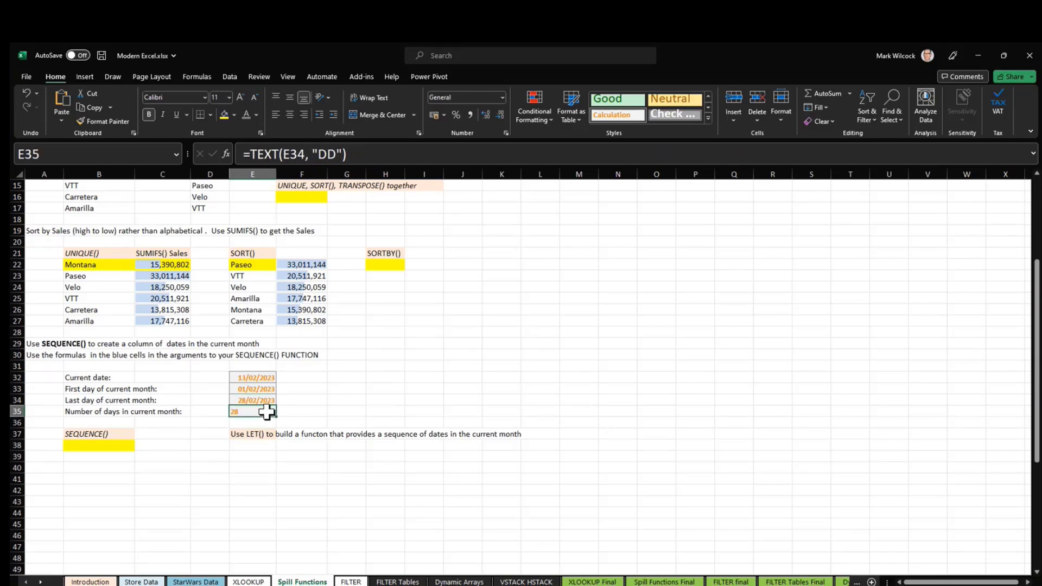
# Step: Create a column of the current month's dates by entering =SEQUENCE(E35, 1, E33) in B38
pyautogui.click(108, 446)
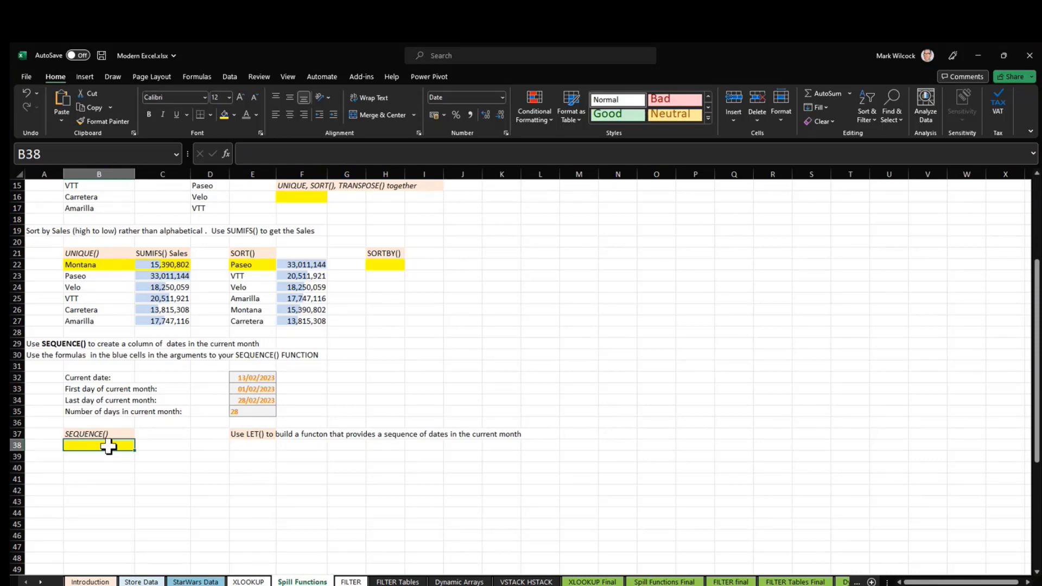
pyautogui.write('=se')
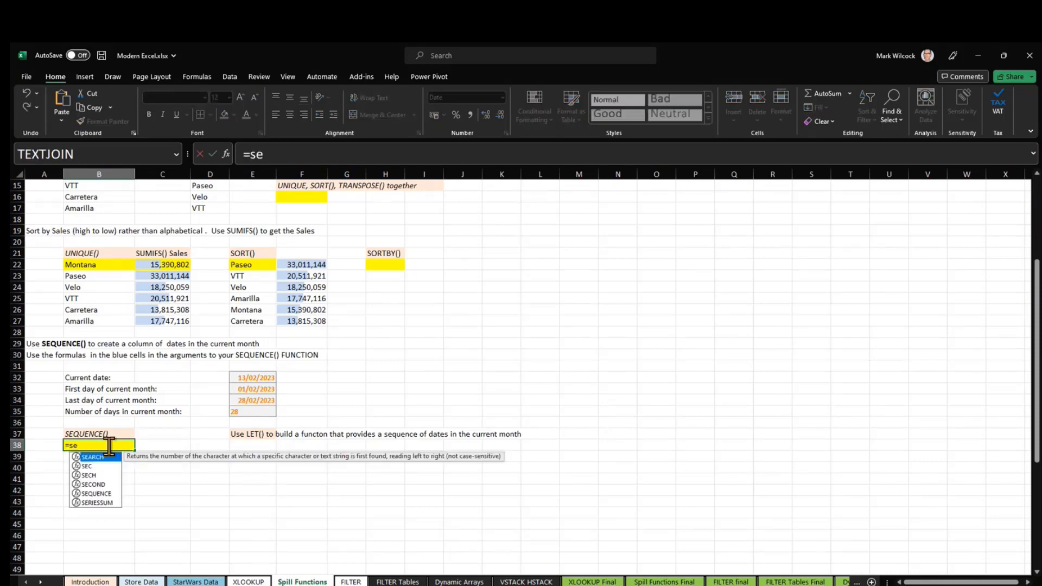
pyautogui.write('q')
pyautogui.press('Tab')
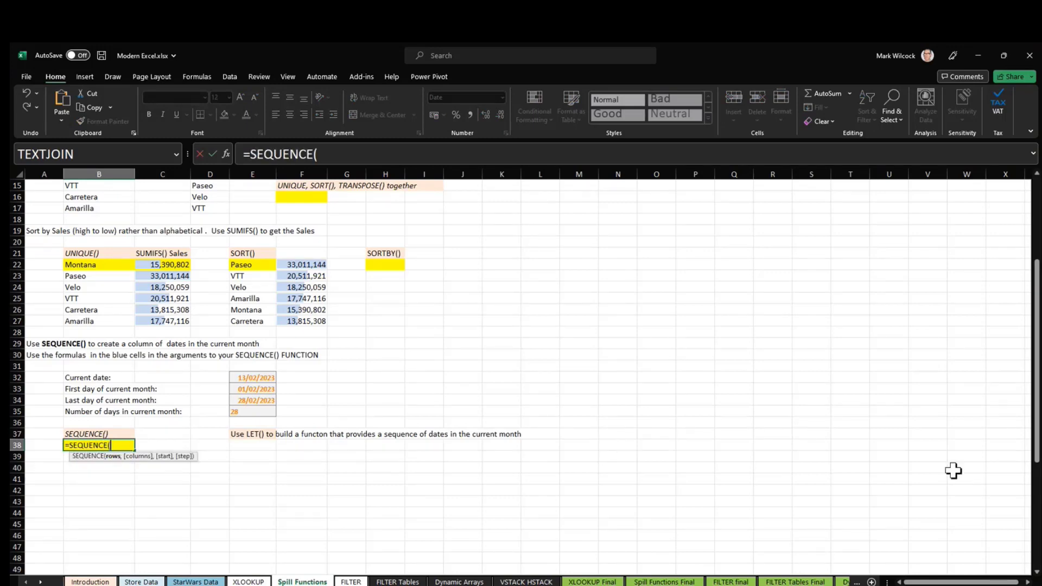
pyautogui.click(258, 412)
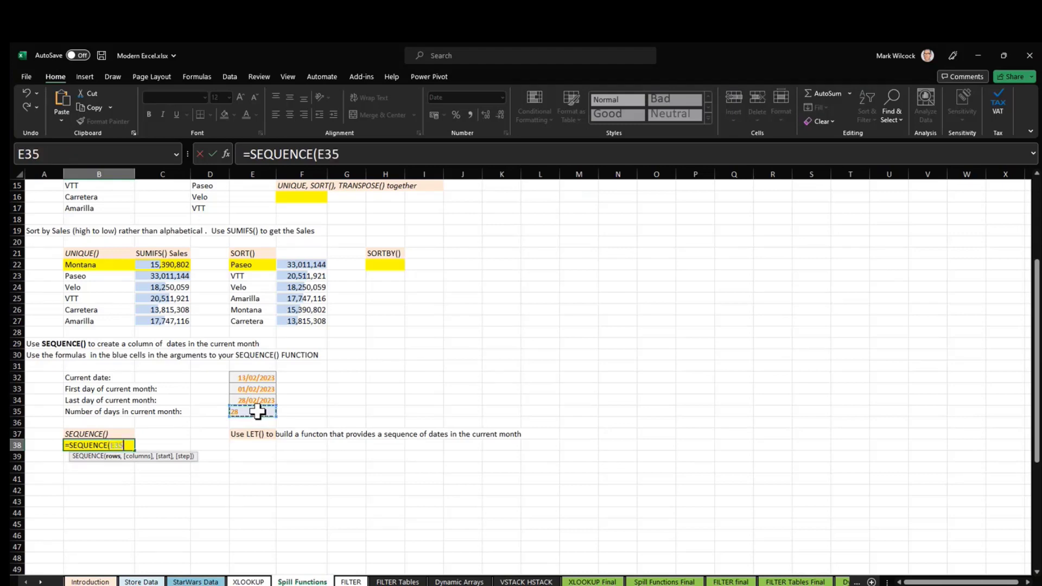
pyautogui.write(', 1')
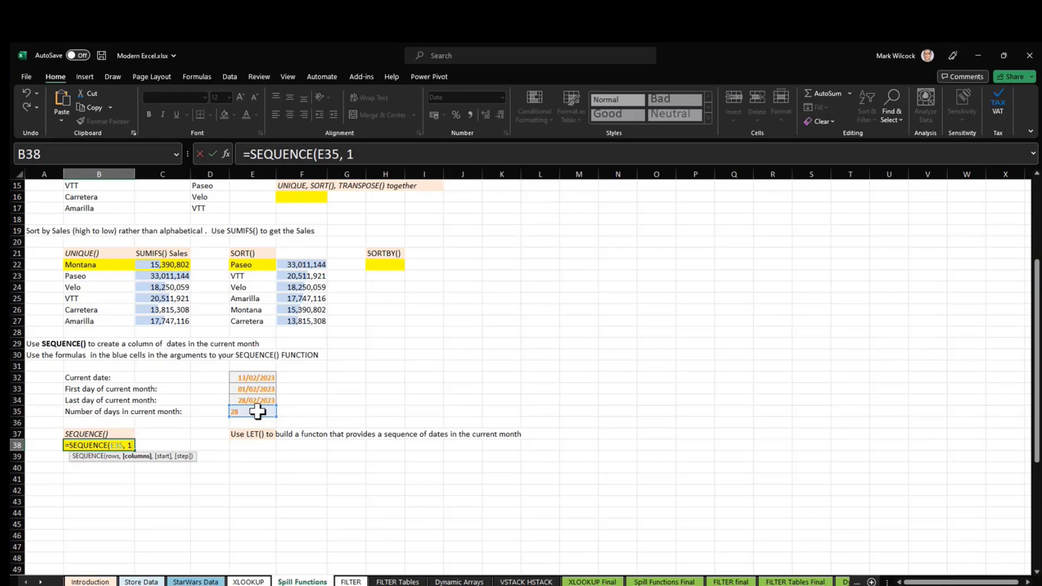
pyautogui.write(',')
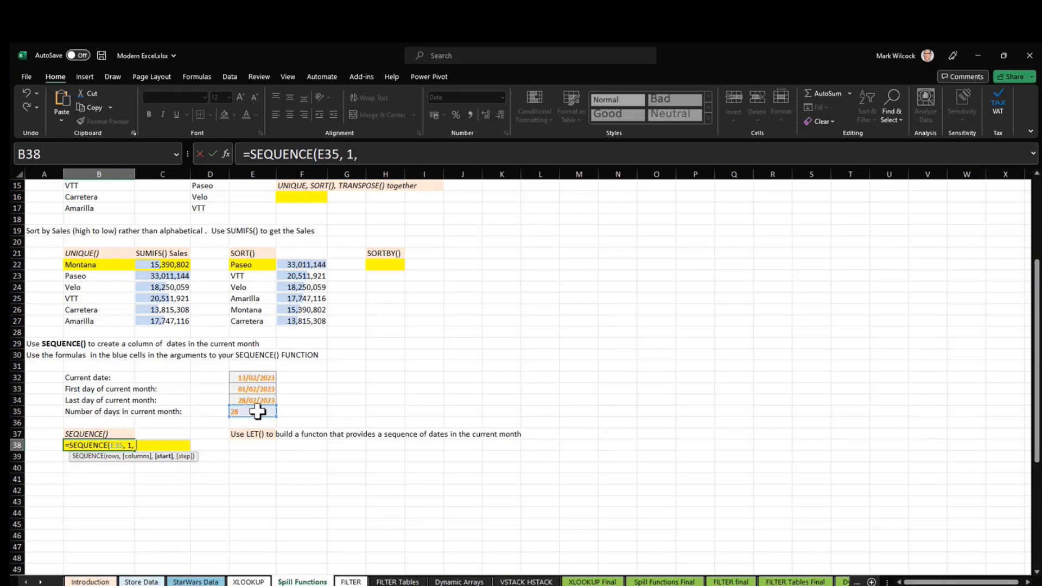
pyautogui.click(252, 389)
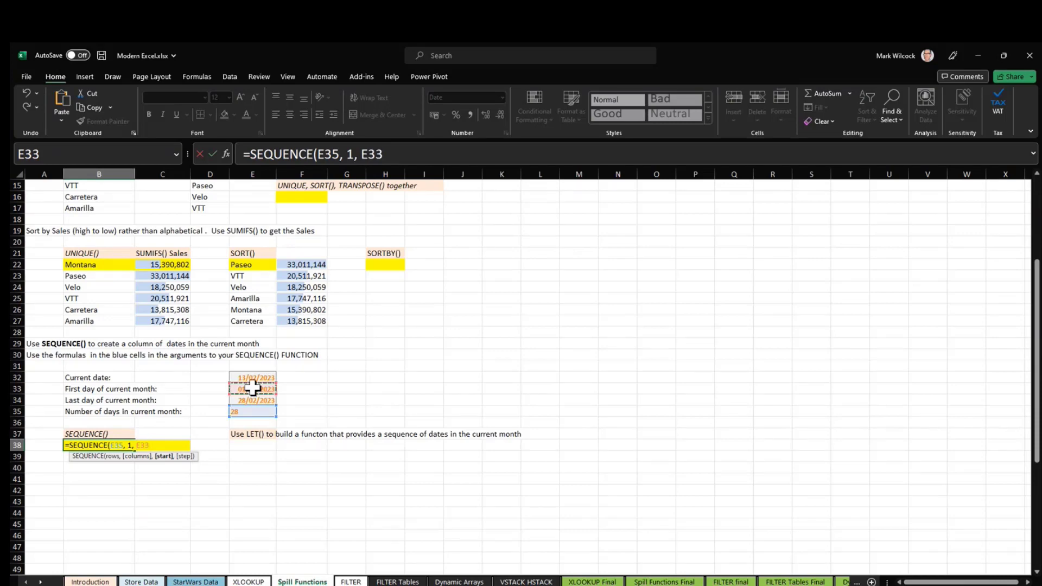
pyautogui.write(')')
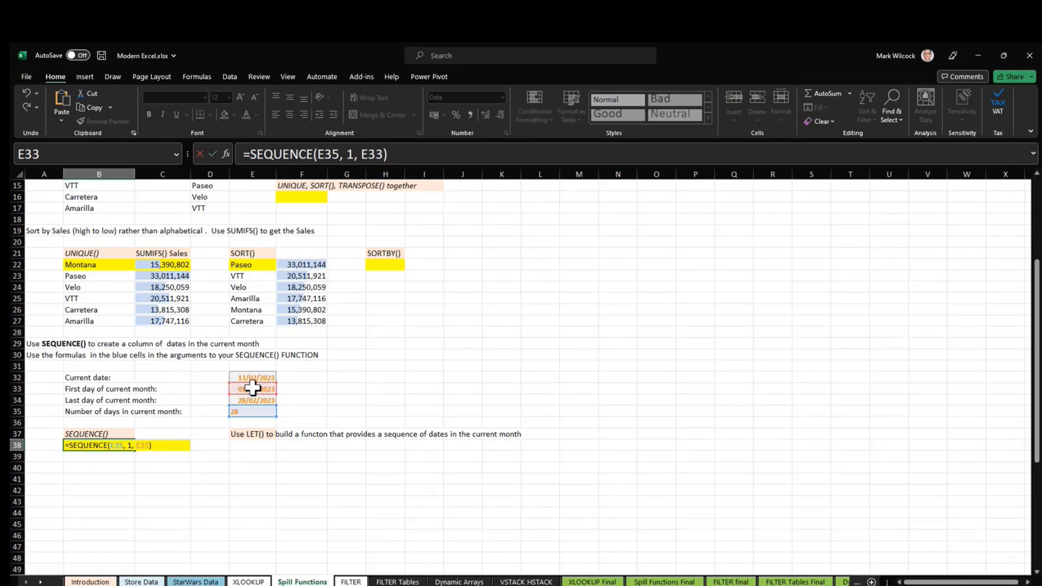
pyautogui.press('Return')
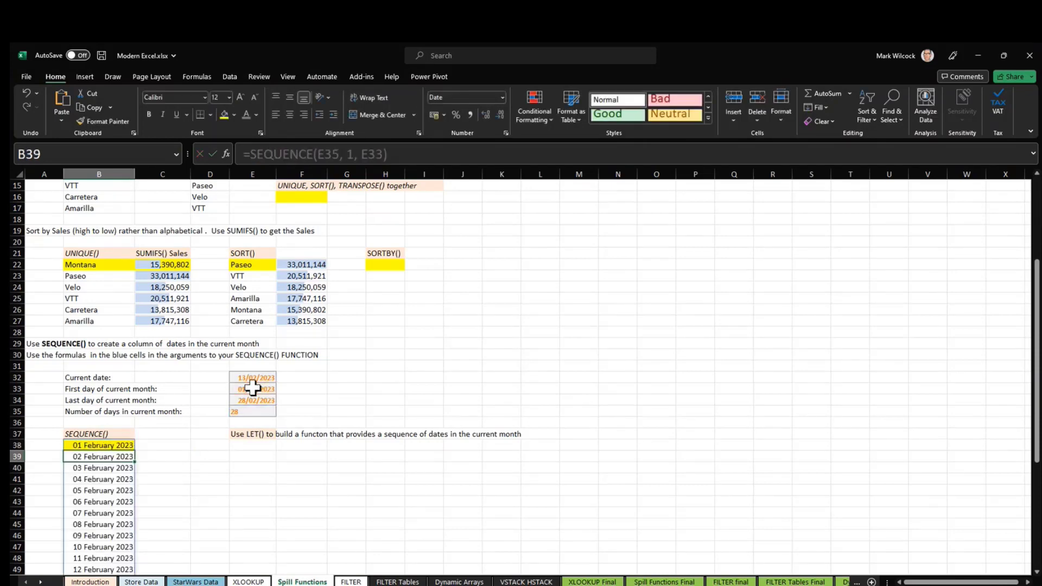
# Step: Get the abbreviated weekday of the first date in the sequence by entering =TEXT(B38, "ddd") in C38
pyautogui.scroll(-4, 115, 494)
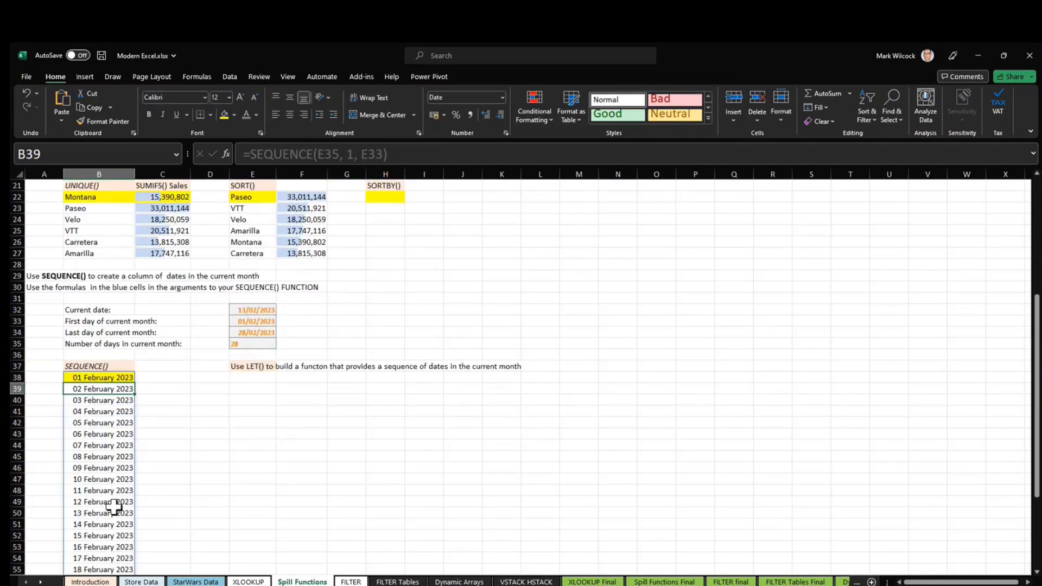
pyautogui.scroll(-2, 114, 509)
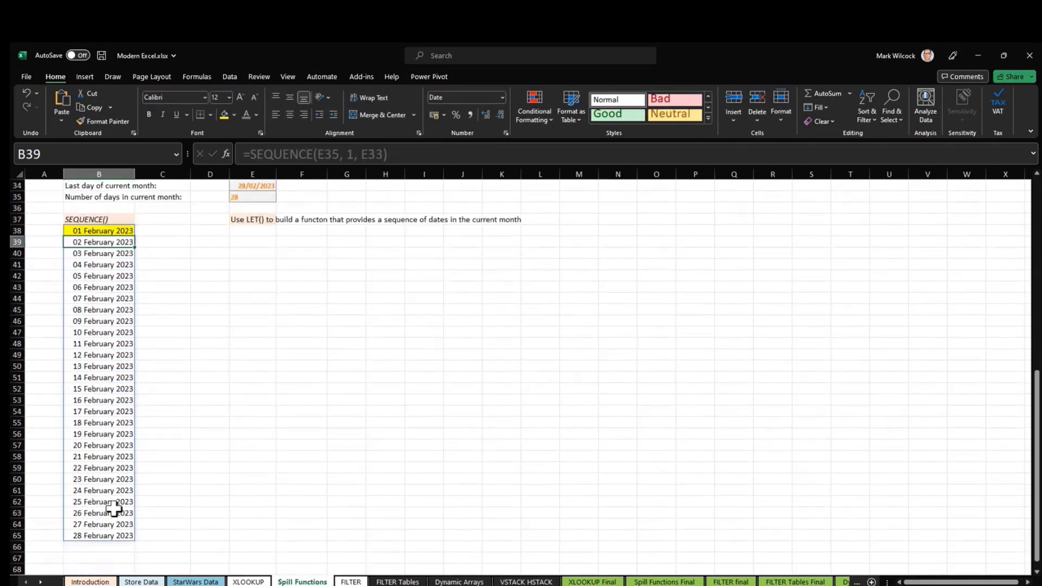
pyautogui.scroll(2, 114, 508)
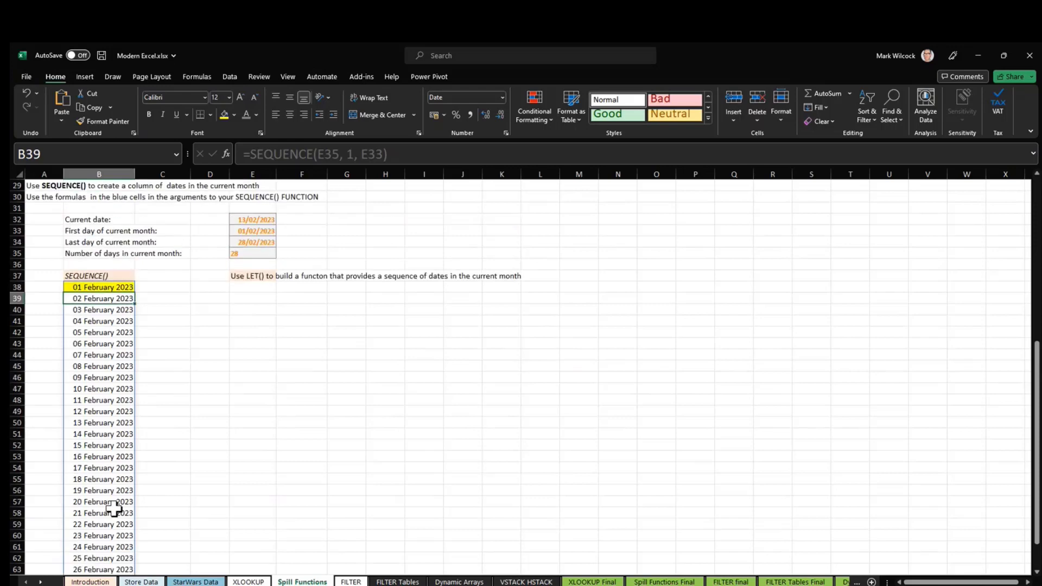
pyautogui.scroll(1, 114, 509)
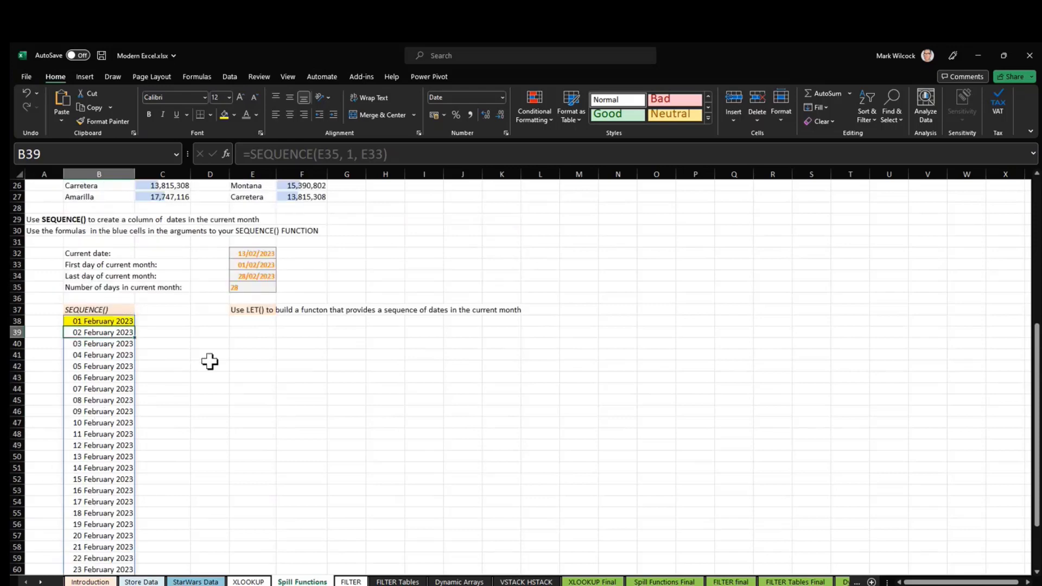
pyautogui.click(205, 323)
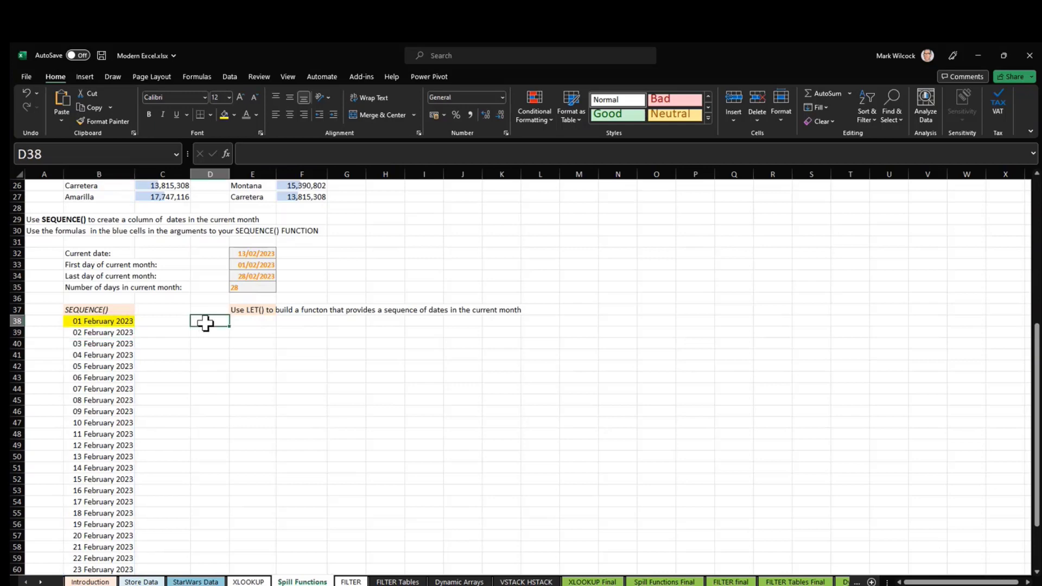
pyautogui.click(172, 321)
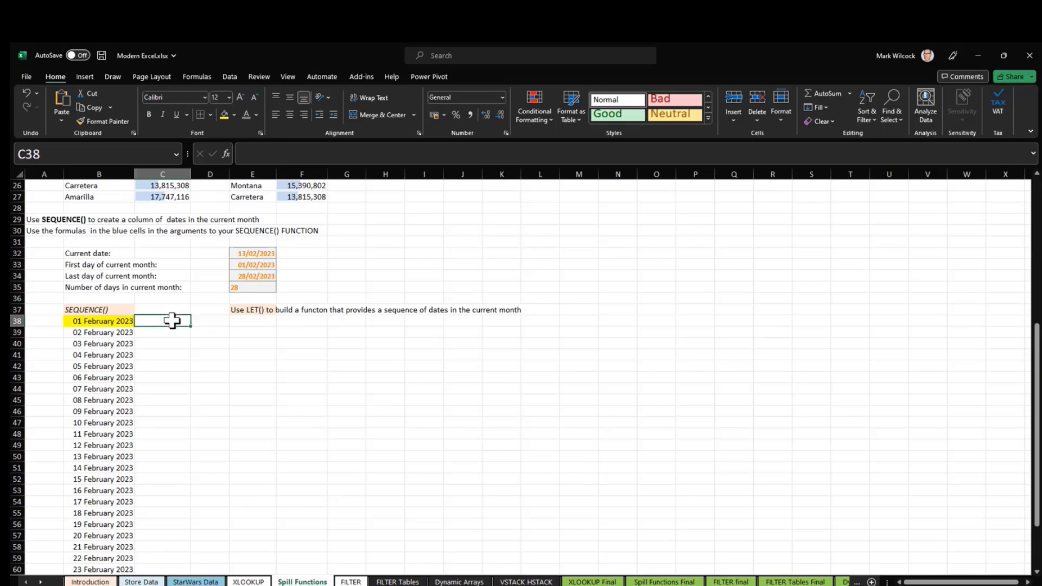
pyautogui.write('=TEXT(')
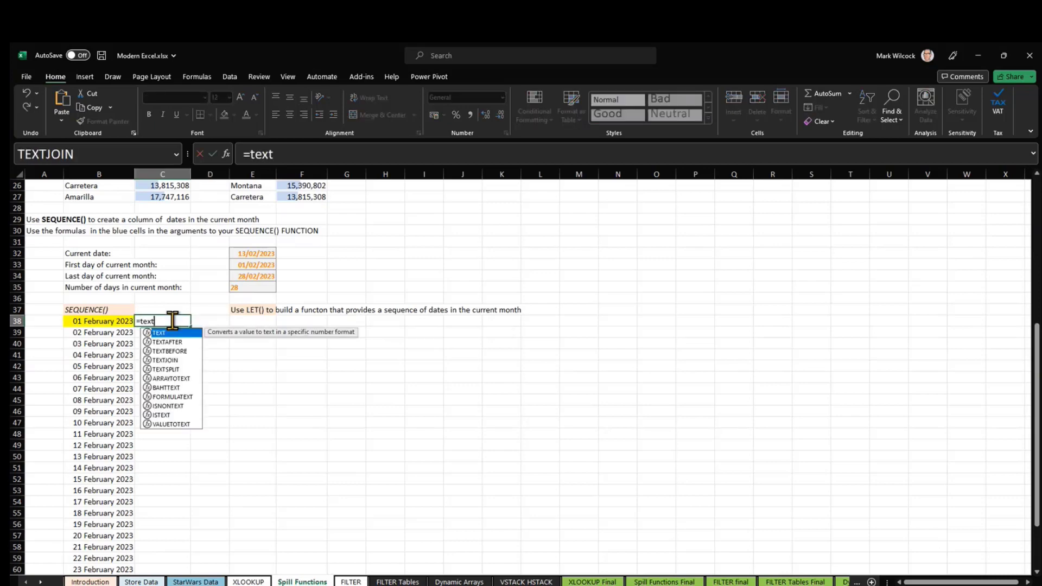
pyautogui.click(109, 321)
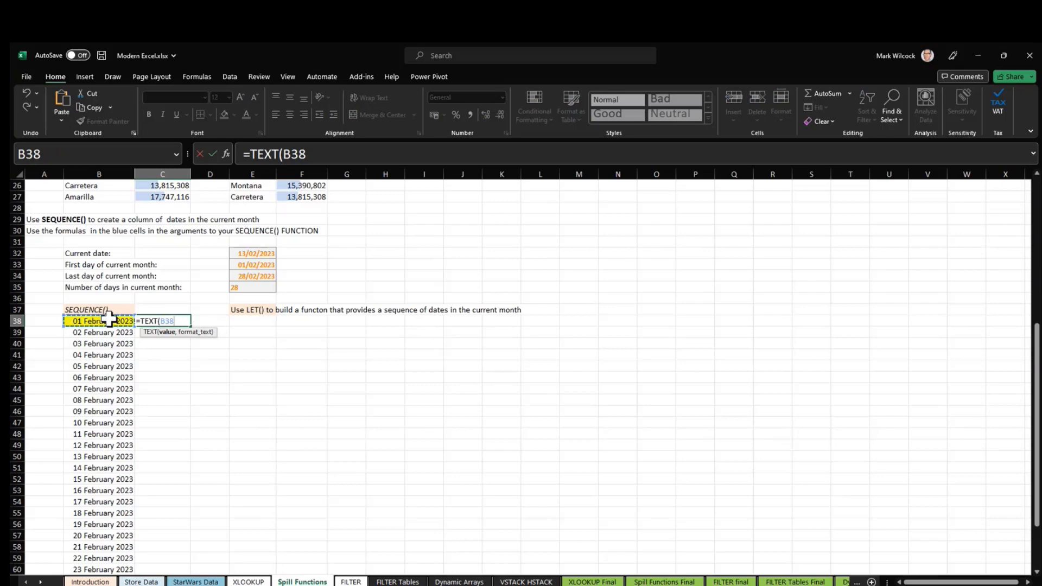
pyautogui.write(',')
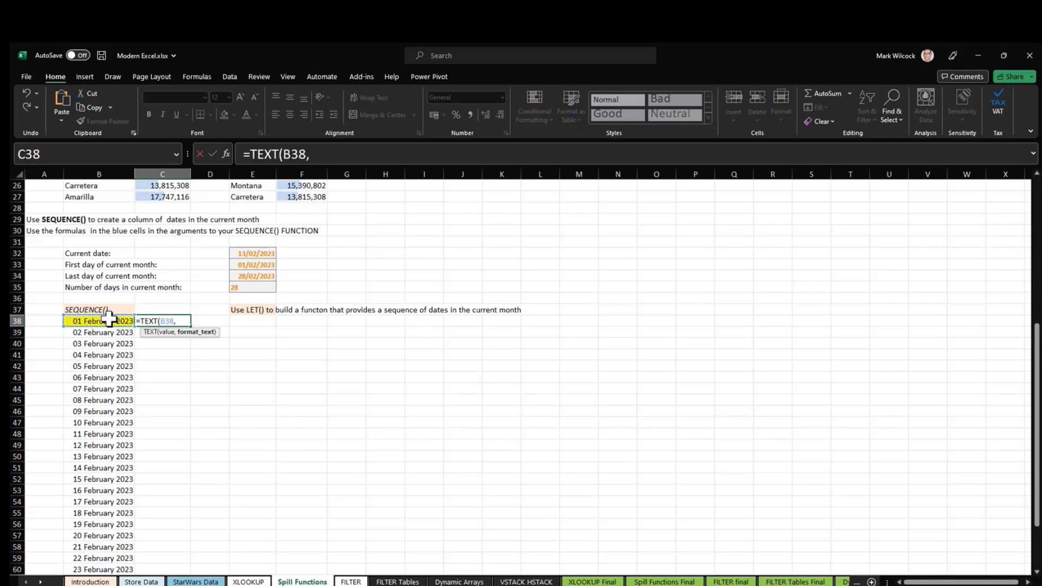
pyautogui.write(' "ddd")')
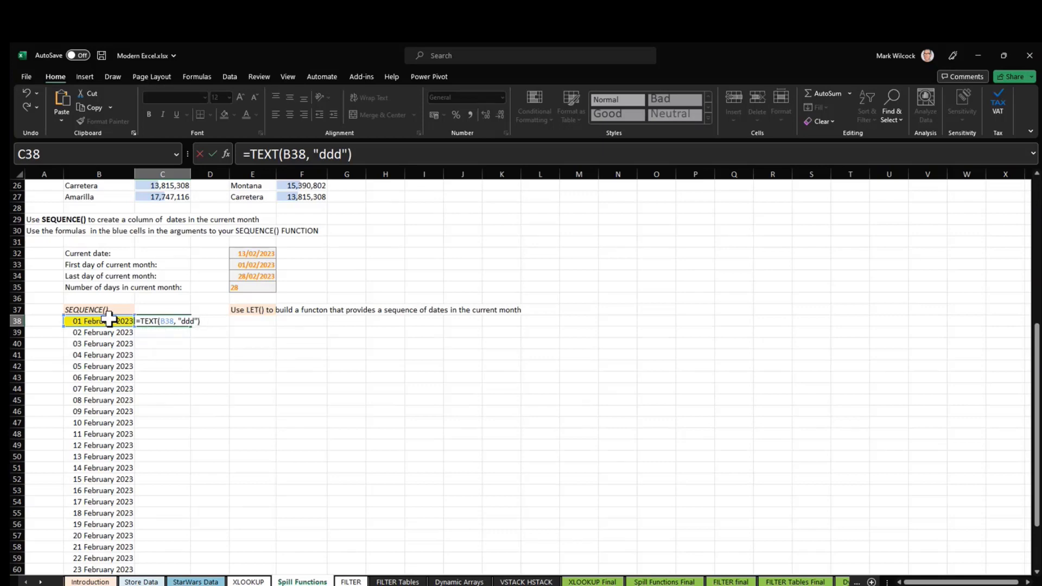
pyautogui.press('Return')
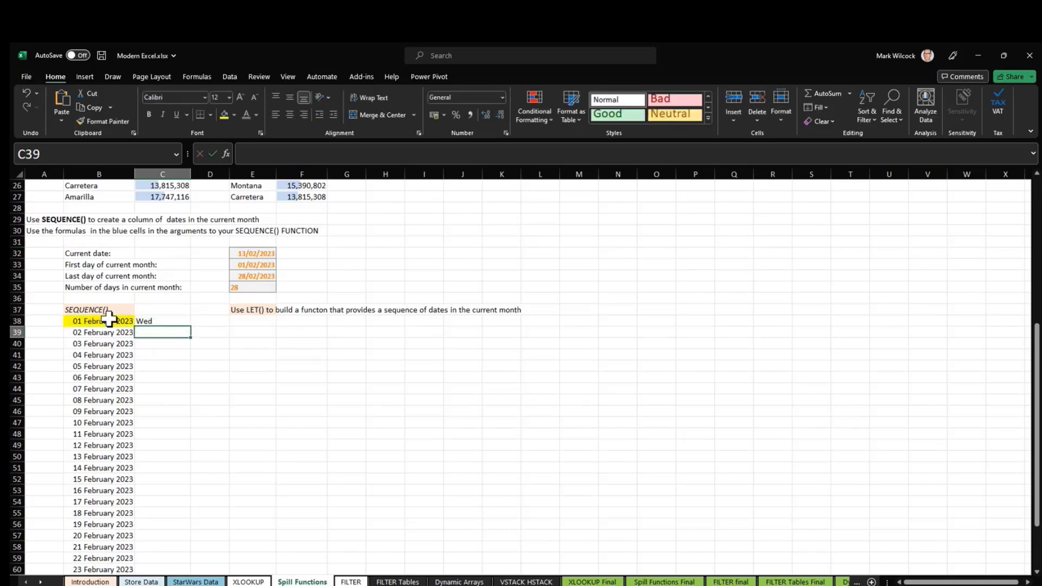
# Step: Change the TEXT formula in C38 to use the spill reference B38# so every date gets its weekday
pyautogui.click(164, 320)
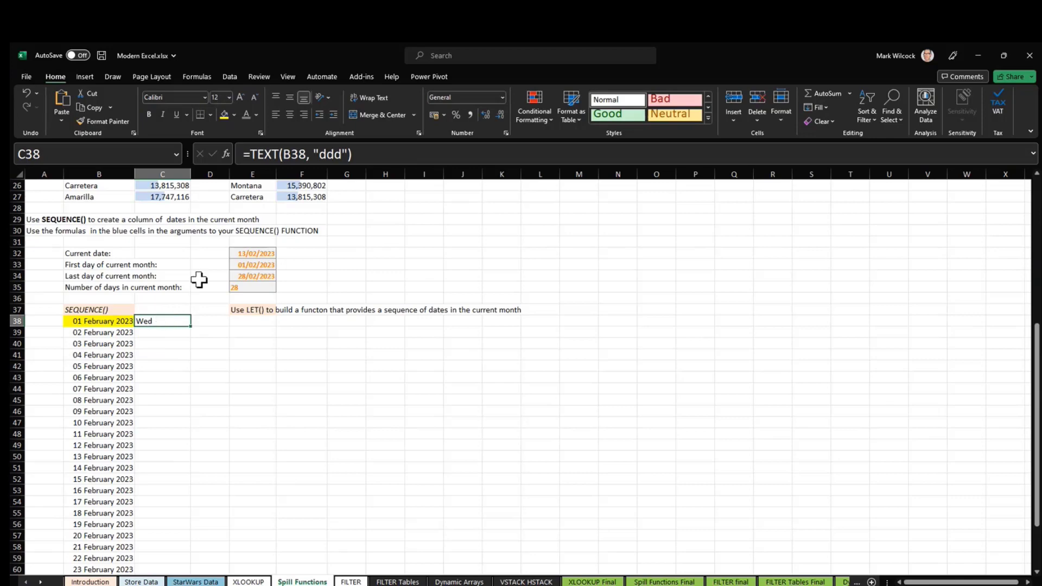
pyautogui.click(305, 157)
pyautogui.write('#')
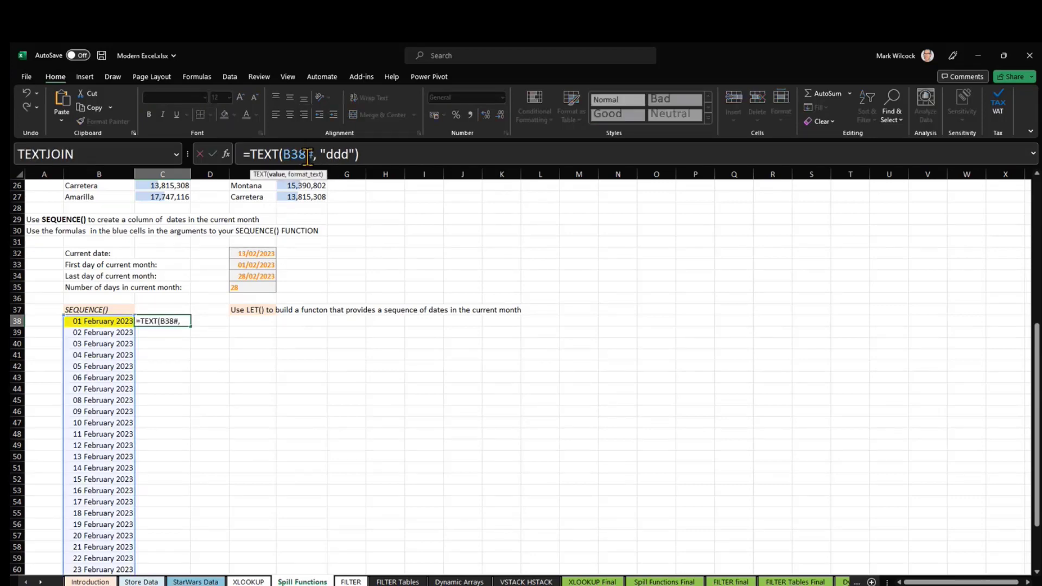
pyautogui.press('Return')
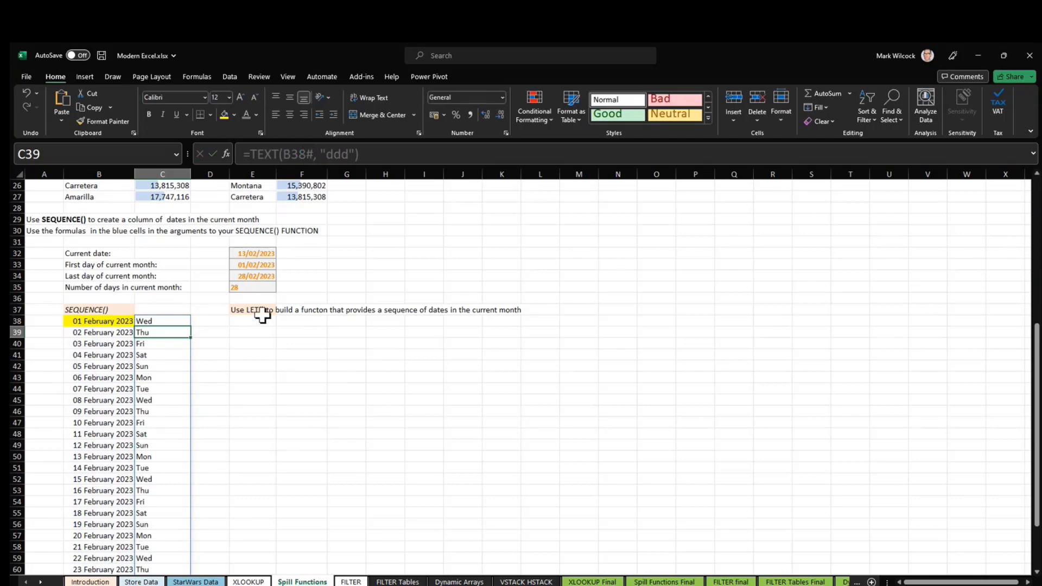
# Step: List only the Friday dates of the month by entering =FILTER(B38#, C38#="Fri") in E39
pyautogui.click(248, 335)
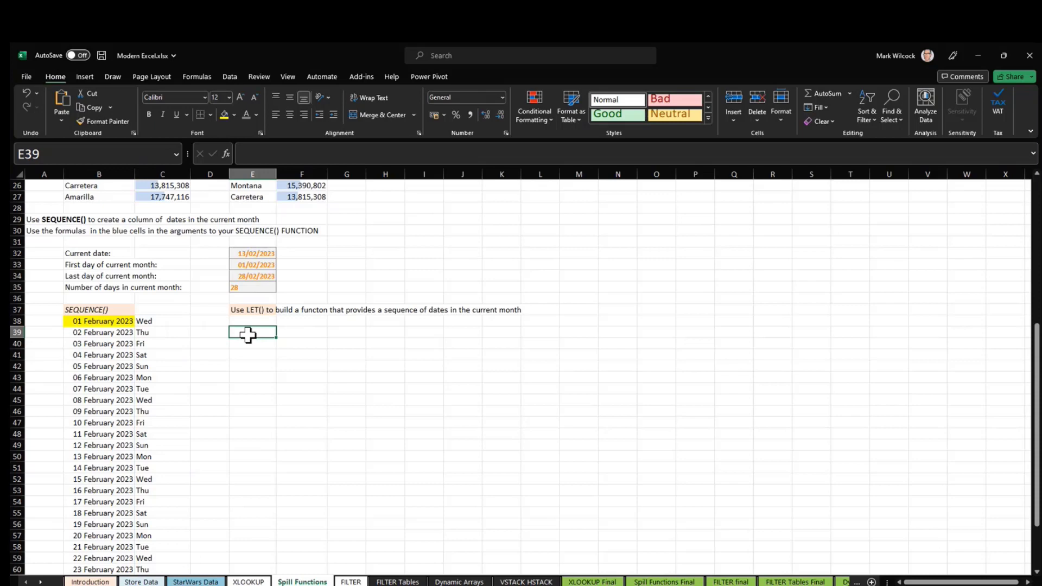
pyautogui.write('=filter')
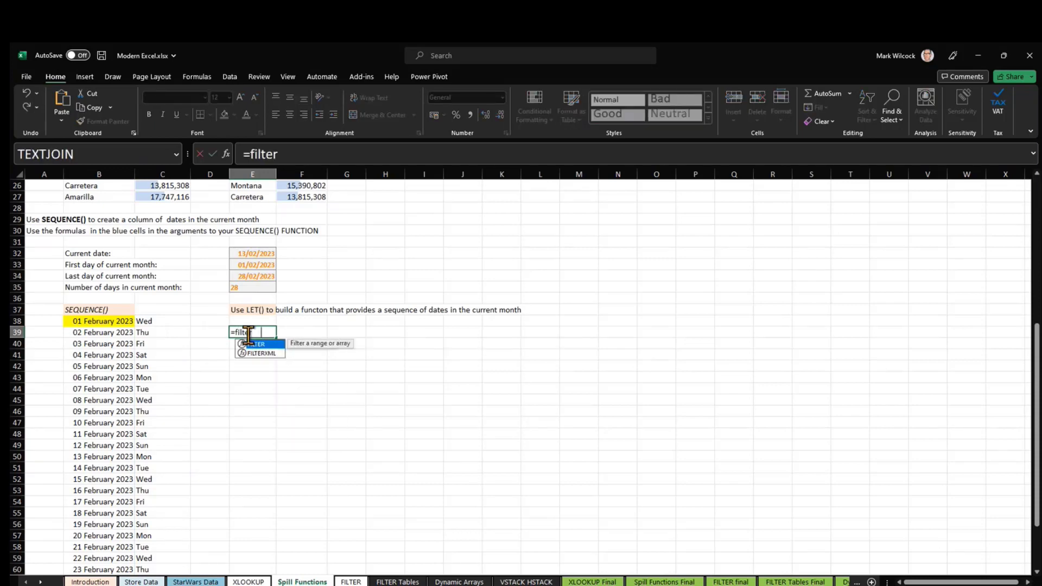
pyautogui.press('Tab')
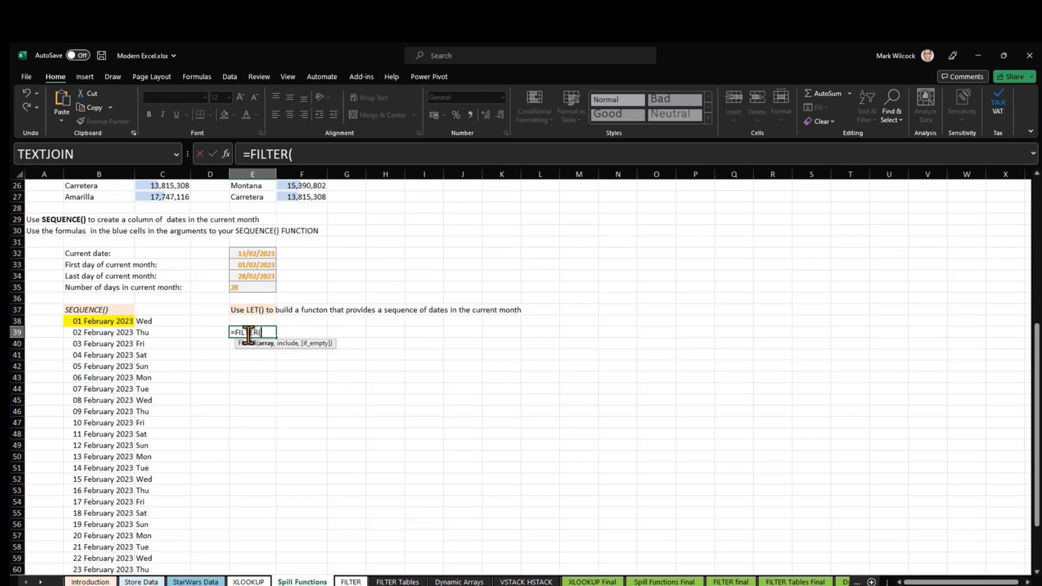
pyautogui.click(112, 323)
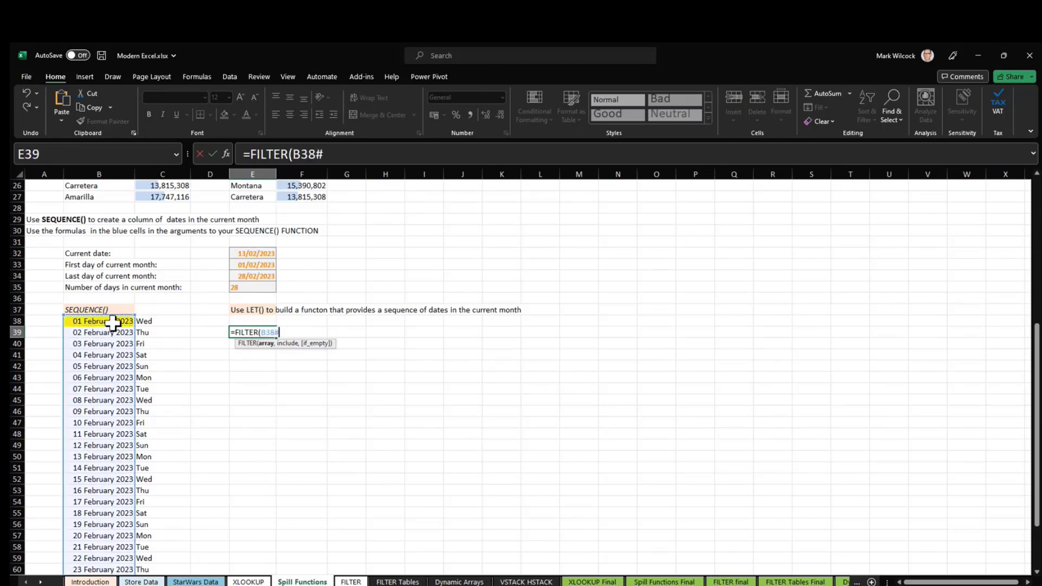
pyautogui.write(',')
pyautogui.click(171, 323)
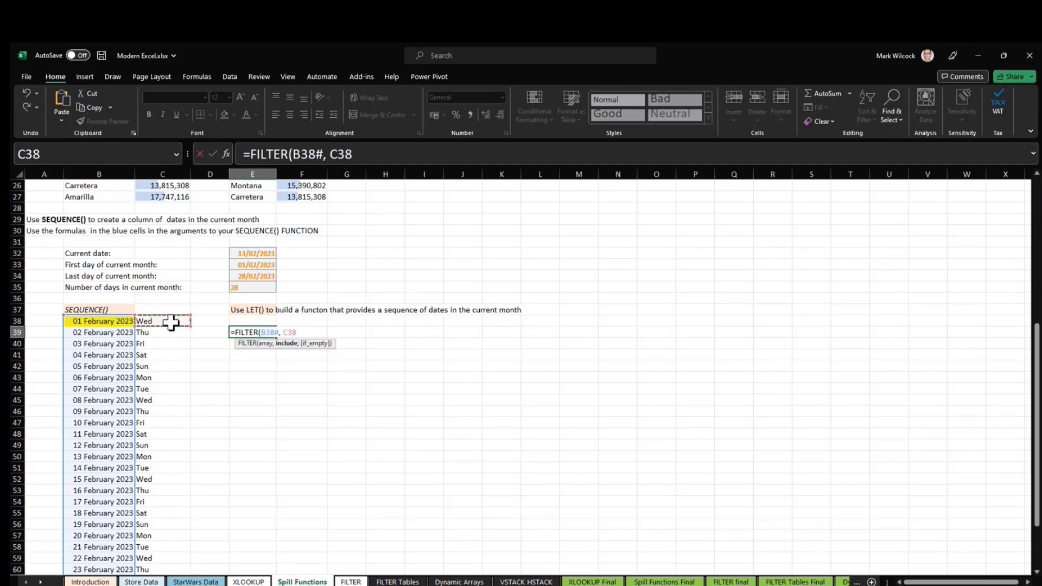
pyautogui.write('#')
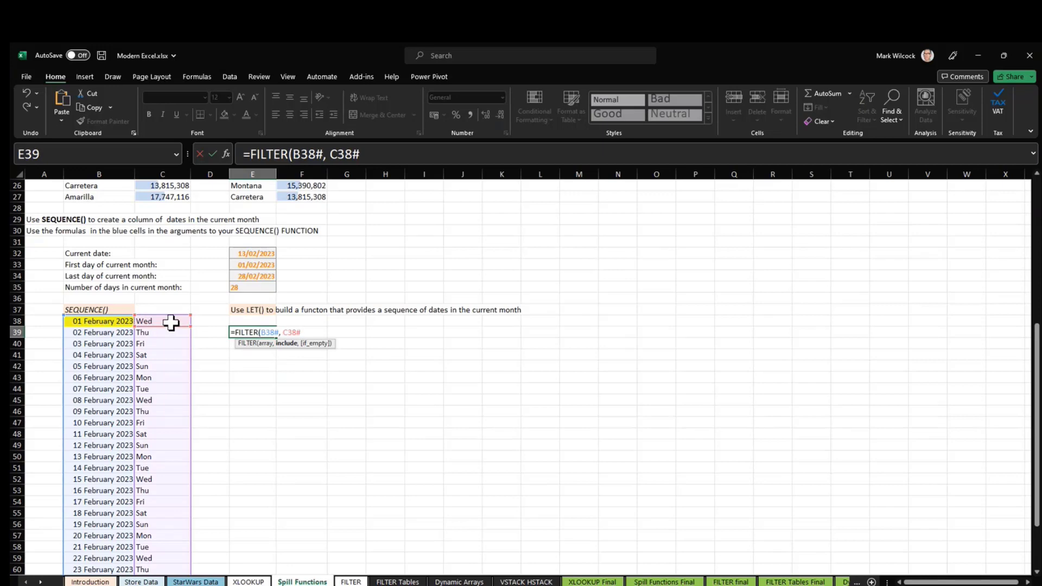
pyautogui.write('="Fri")')
pyautogui.press('Return')
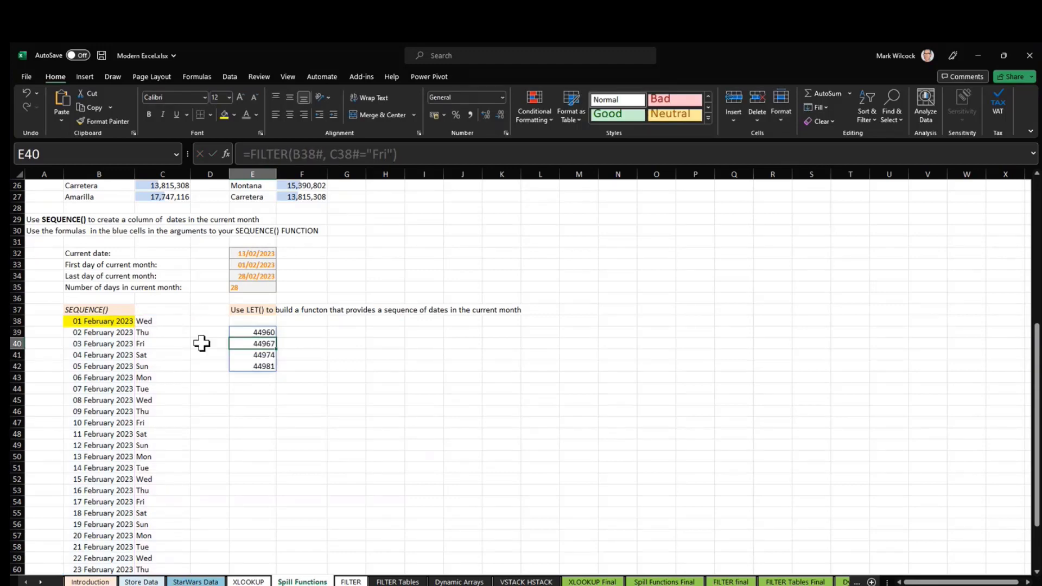
# Step: Copy the date formatting of B38 onto the filtered results in E39:E42 with Format Painter
pyautogui.click(248, 332)
pyautogui.click(120, 321)
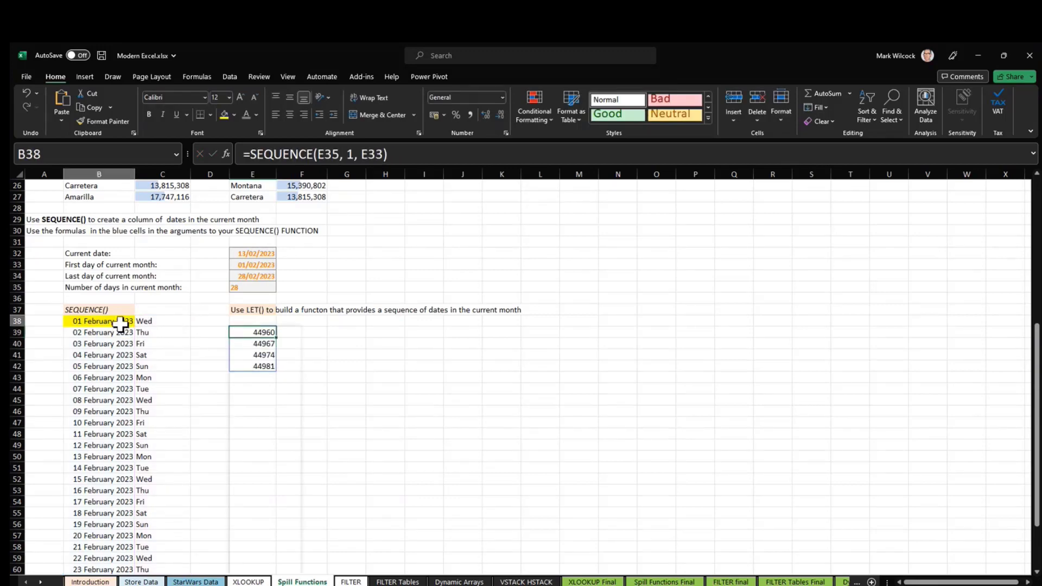
pyautogui.click(108, 121)
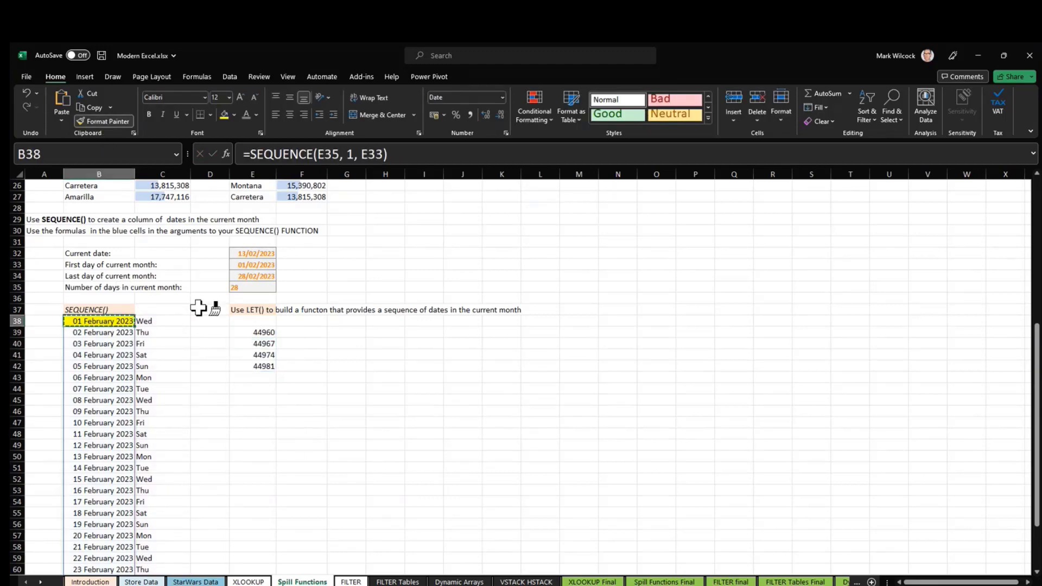
pyautogui.moveTo(261, 331); pyautogui.dragTo(252, 366)
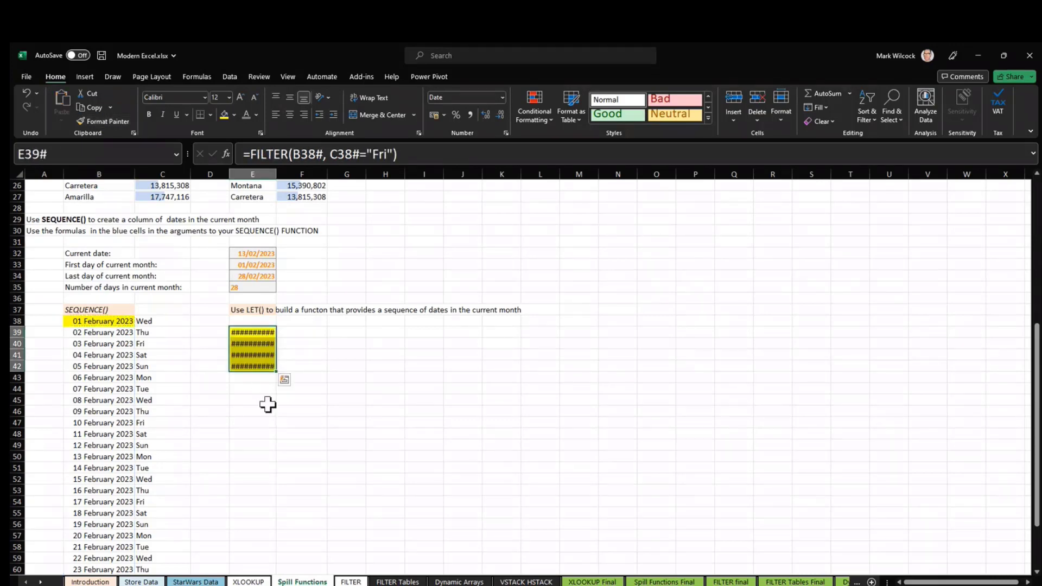
# Step: Widen column E enough to show the full Friday dates without leaving it as wide as the heading in E37
pyautogui.doubleClick(278, 174)
pyautogui.click(383, 355)
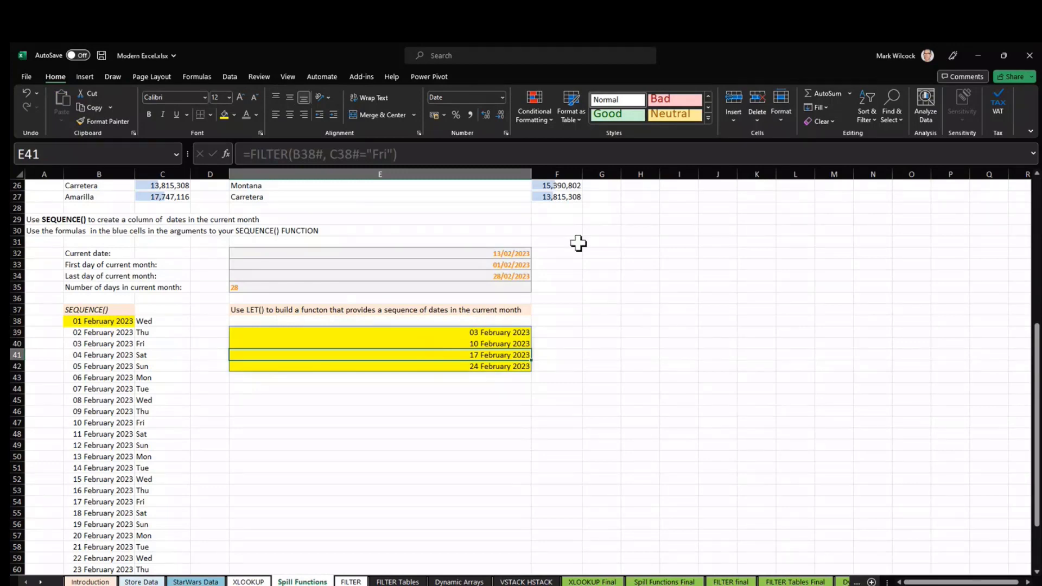
pyautogui.moveTo(531, 175); pyautogui.dragTo(341, 205)
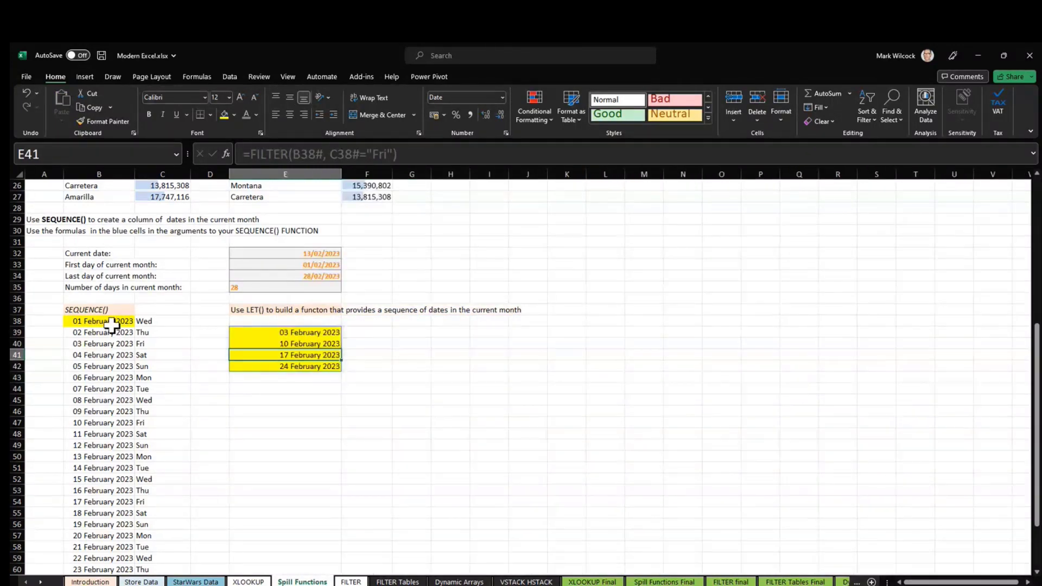
pyautogui.click(111, 322)
pyautogui.click(266, 334)
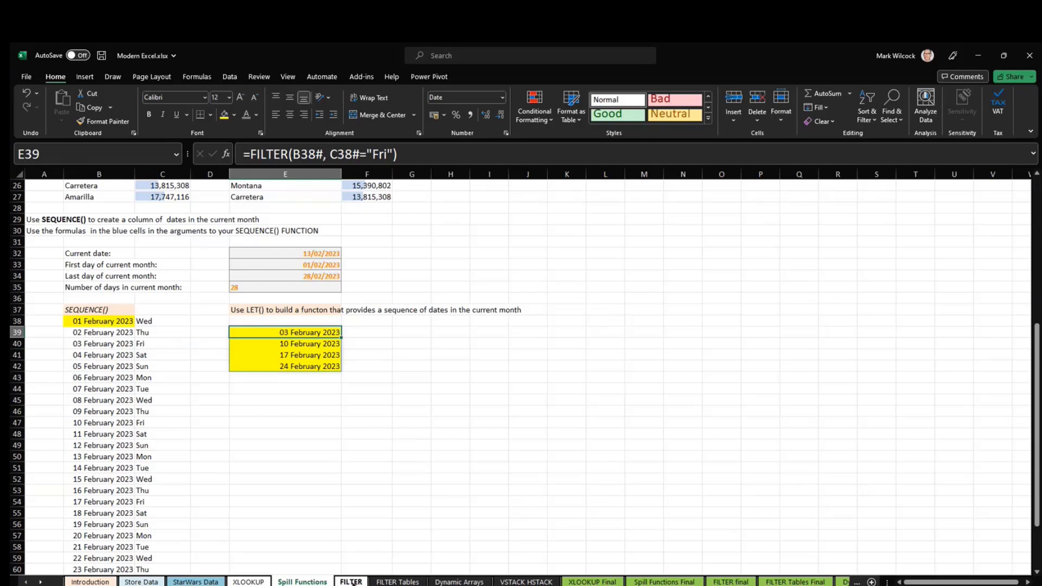
# Step: On the FILTER Tables sheet, check the table name of the Region, Category and Profit data
pyautogui.click(399, 582)
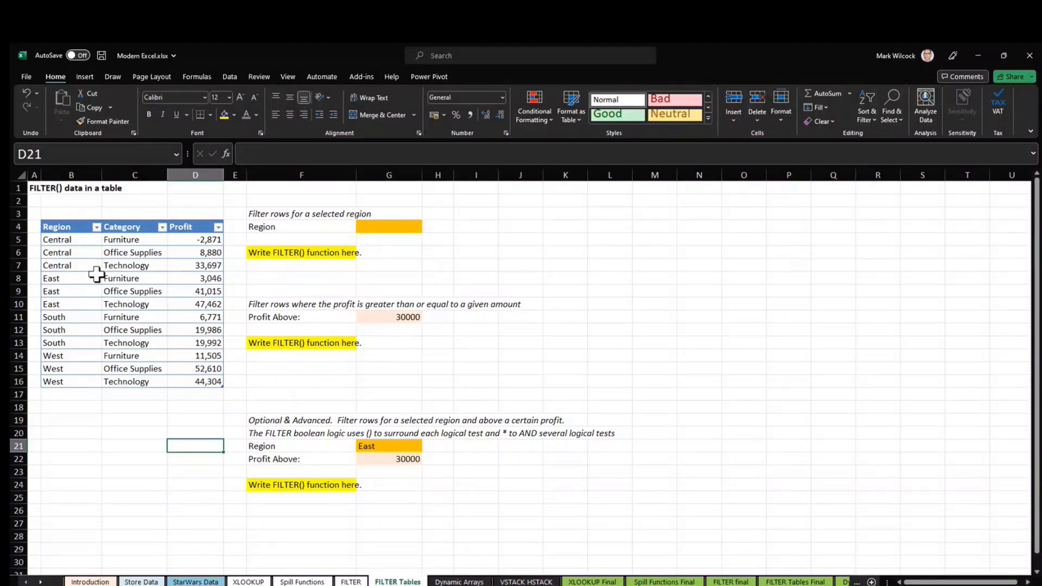
pyautogui.click(75, 241)
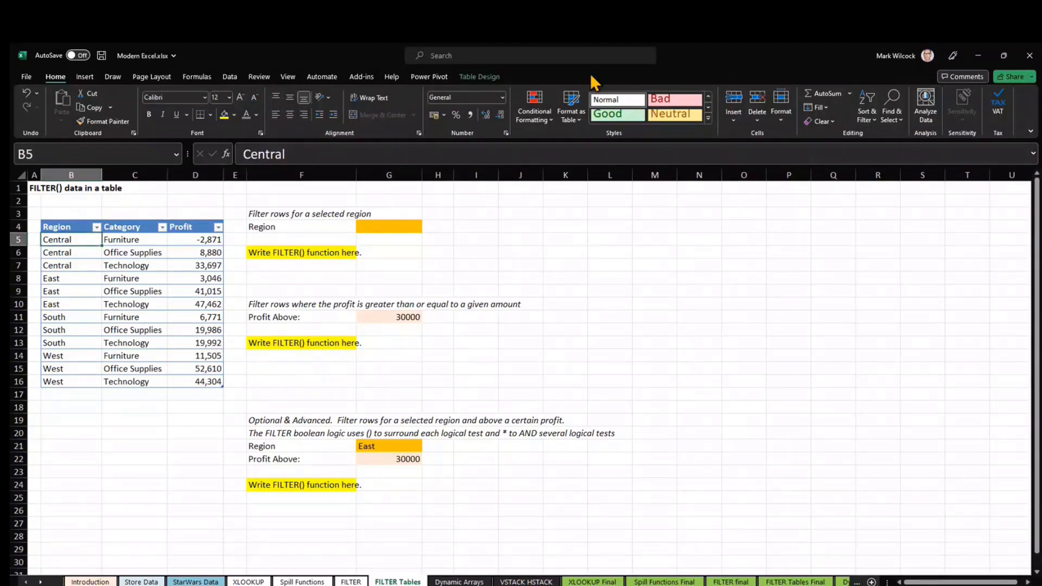
pyautogui.click(479, 77)
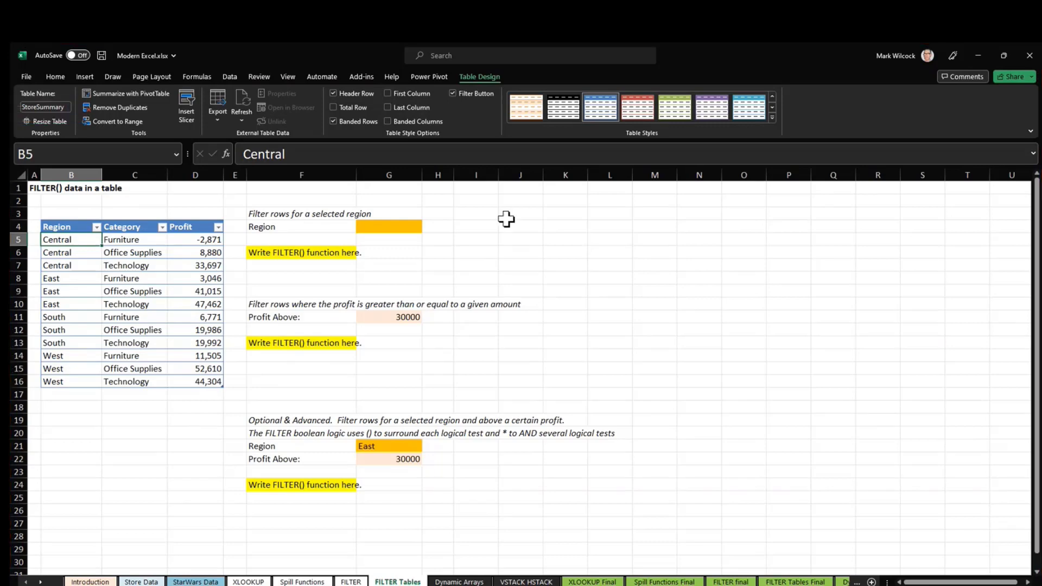
# Step: Set the region criterion in G4 to East
pyautogui.click(395, 228)
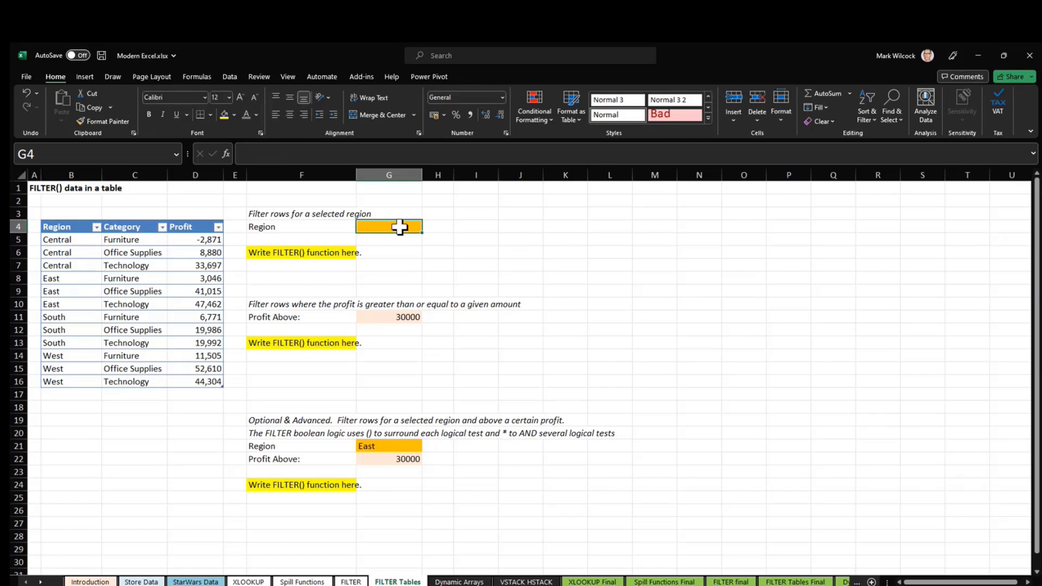
pyautogui.click(328, 253)
pyautogui.click(383, 226)
pyautogui.write('East')
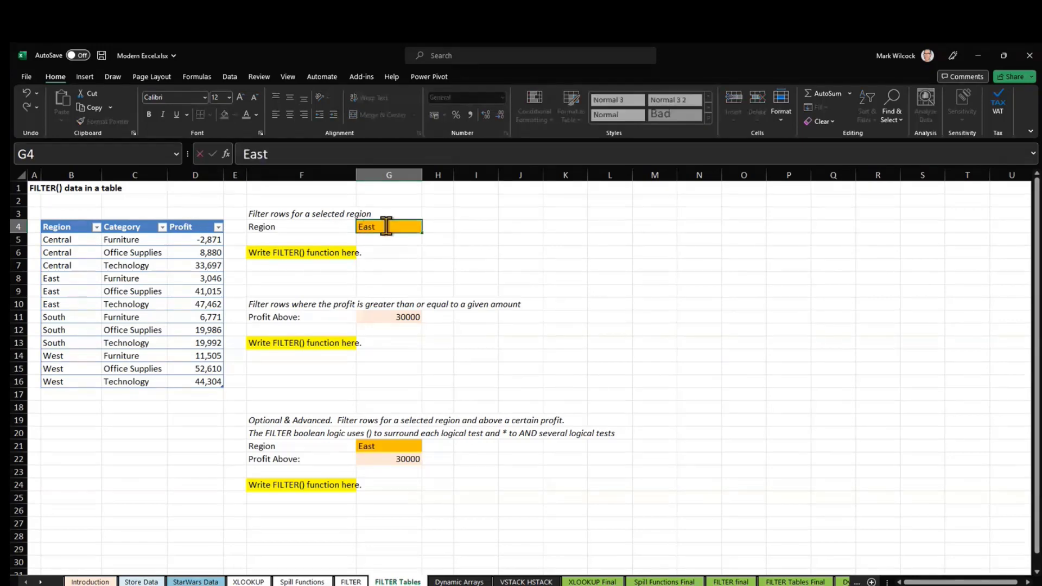
pyautogui.press('Return')
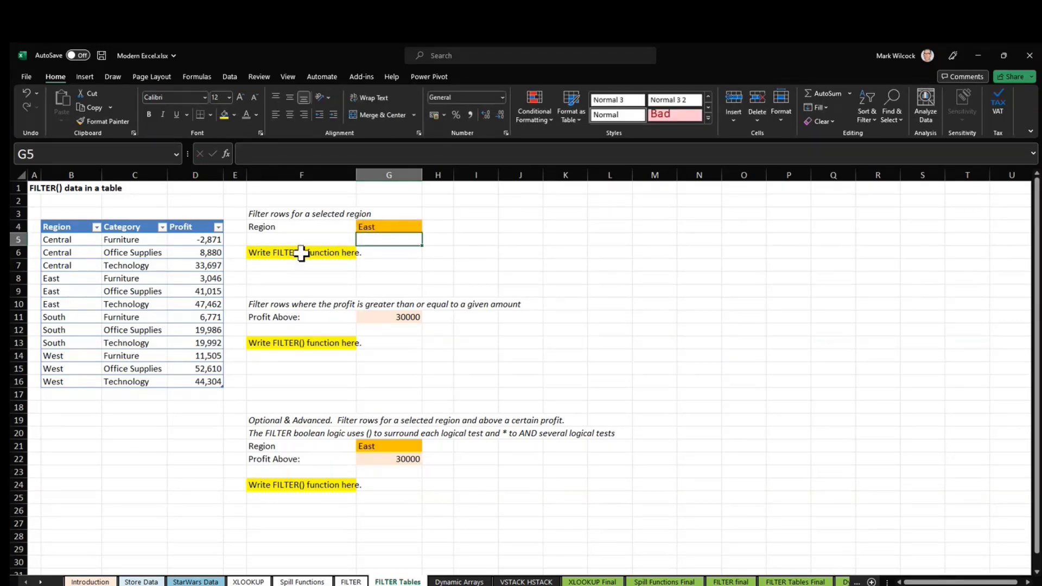
# Step: Begin the formula in F6 that filters the table rows for the selected region
pyautogui.click(301, 254)
pyautogui.write('=')
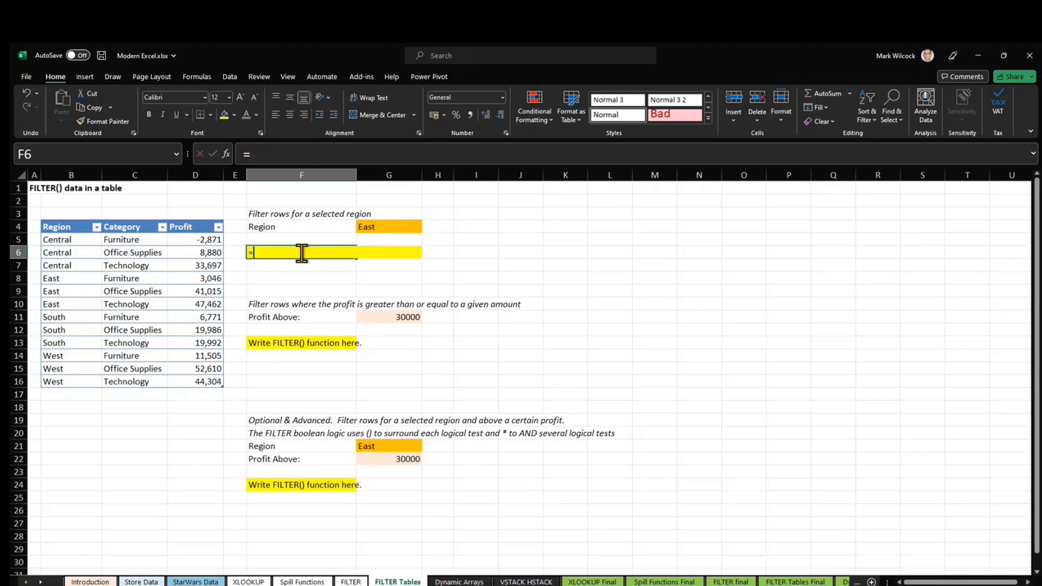
# Step: Complete the formula in F6 as =FILTER(StoreSummary, StoreSummary[Region]=G4) to return the rows for the selected region
pyautogui.write('filter')
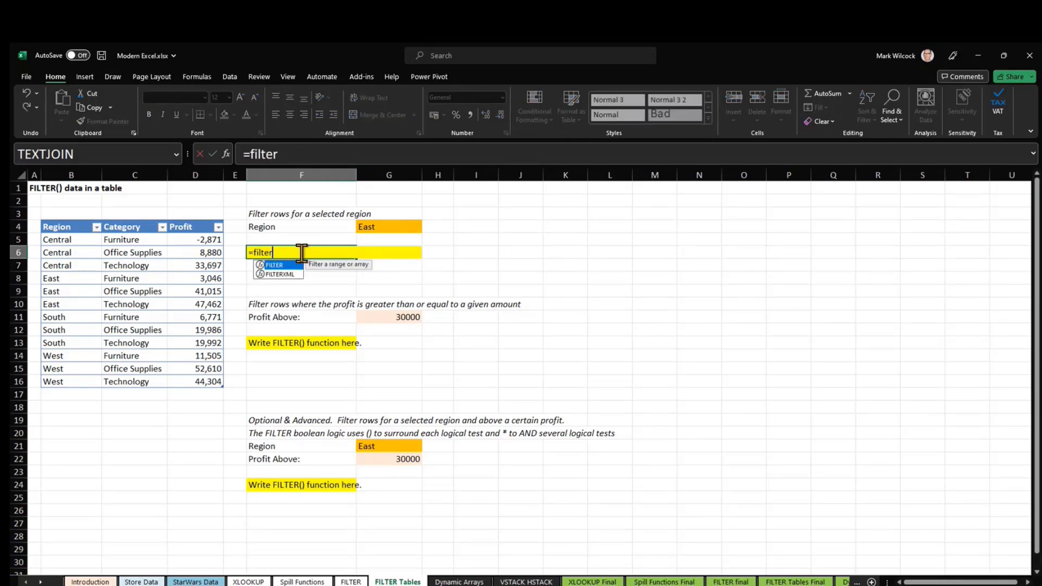
pyautogui.press('Tab')
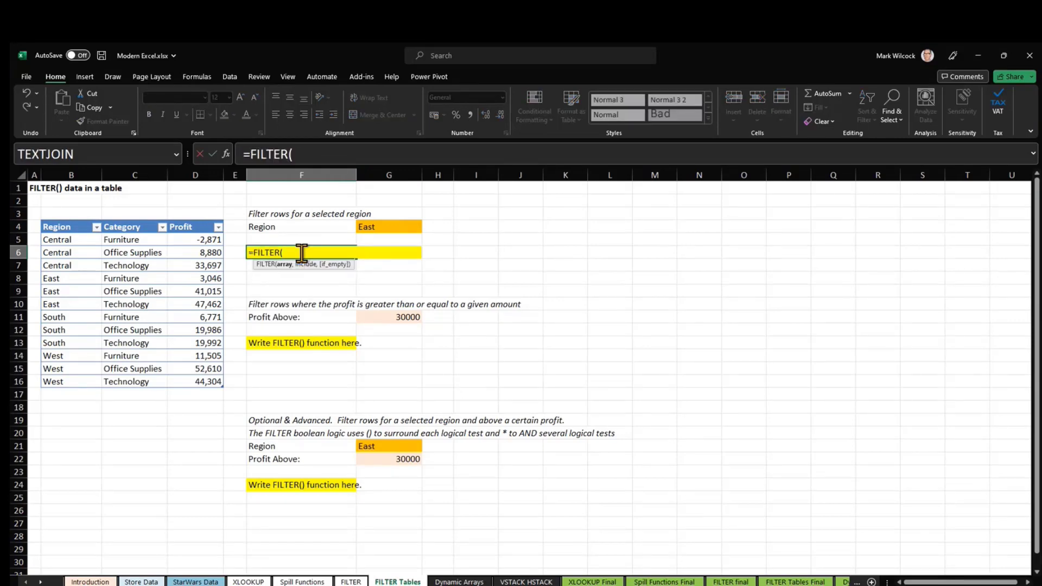
pyautogui.write('st')
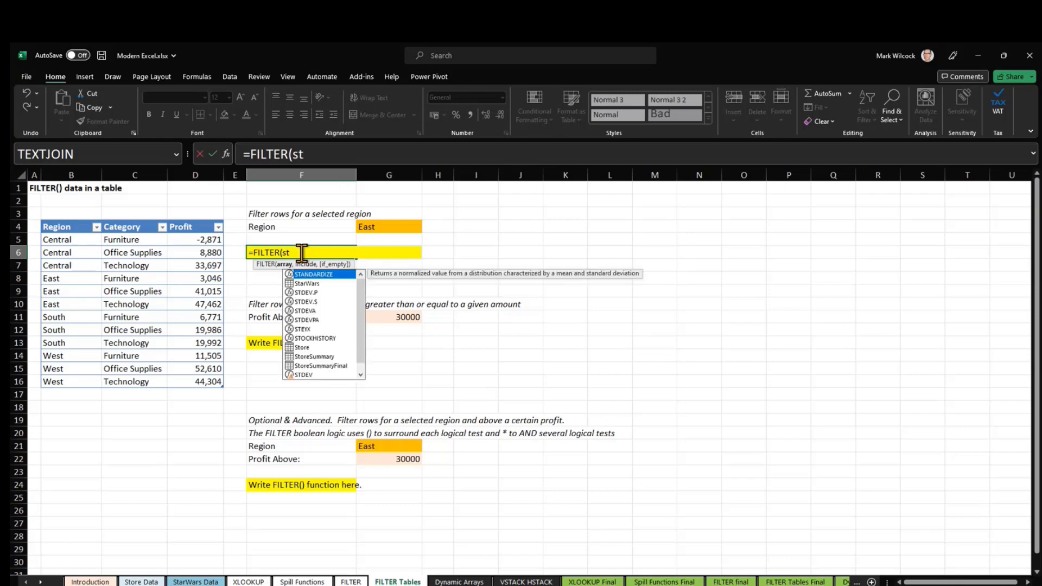
pyautogui.write('ore')
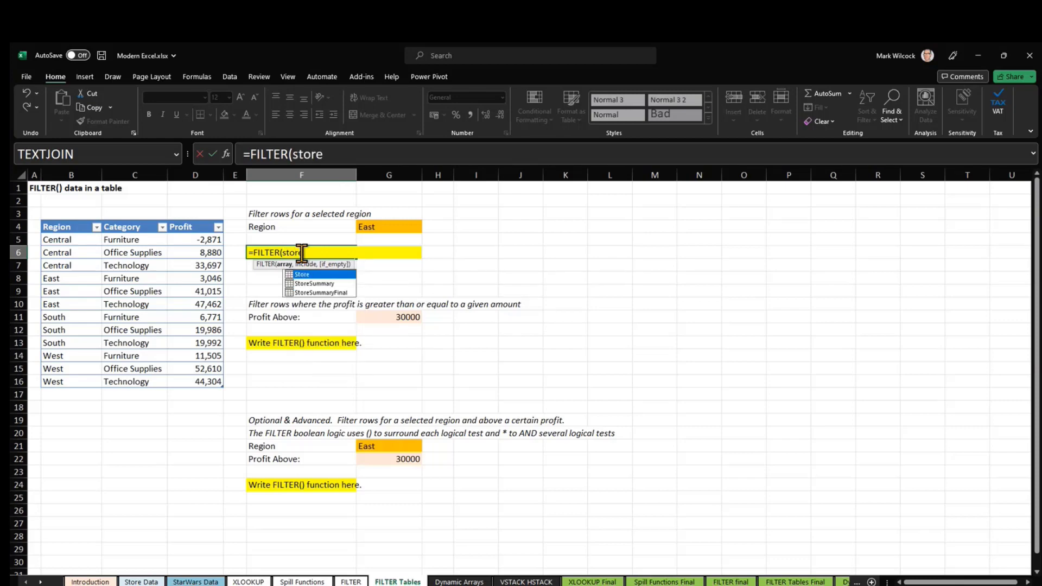
pyautogui.click(312, 284)
pyautogui.doubleClick(313, 284)
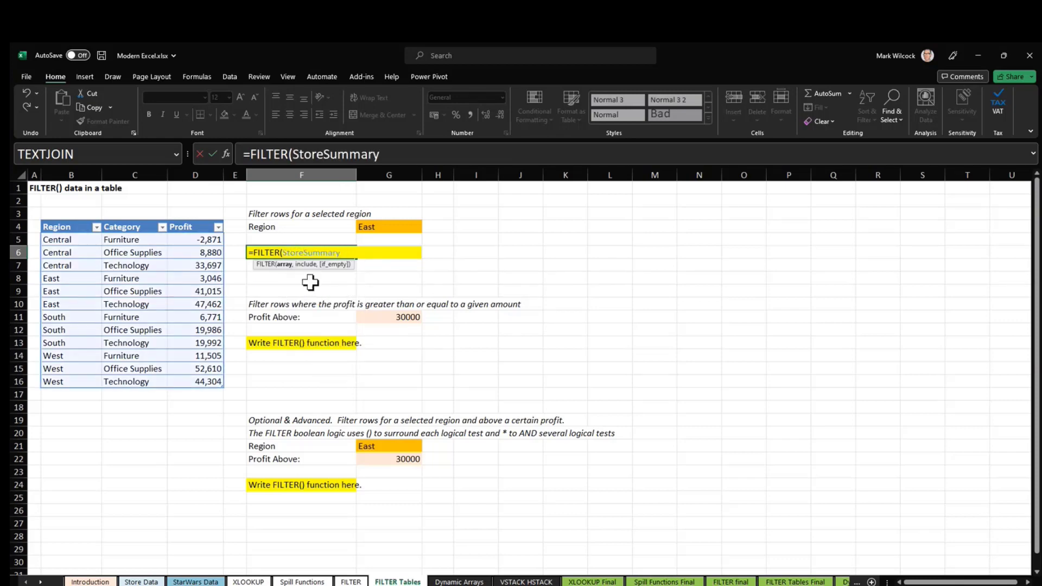
pyautogui.write(',')
pyautogui.click(70, 216)
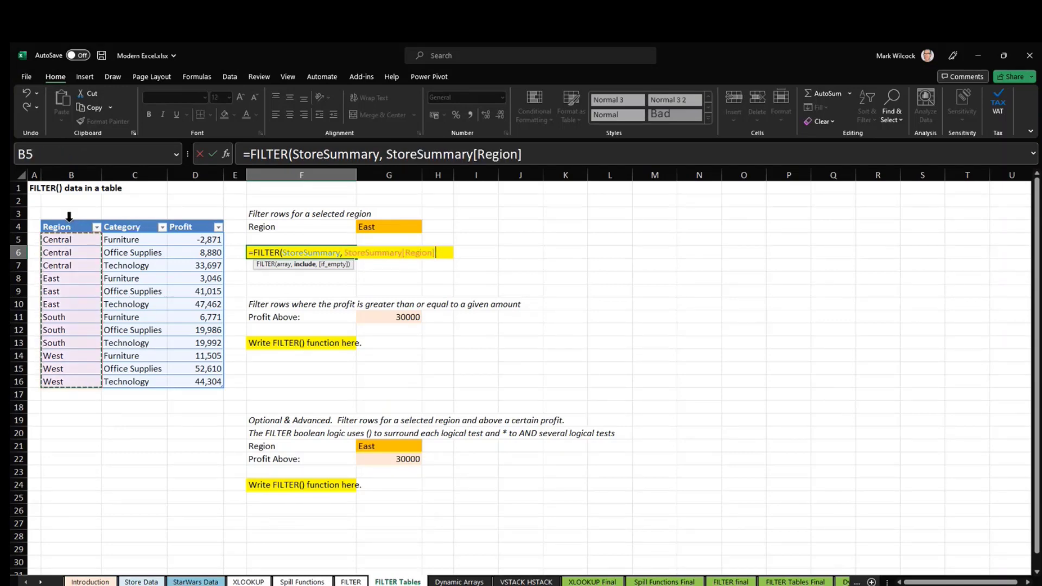
pyautogui.write('=')
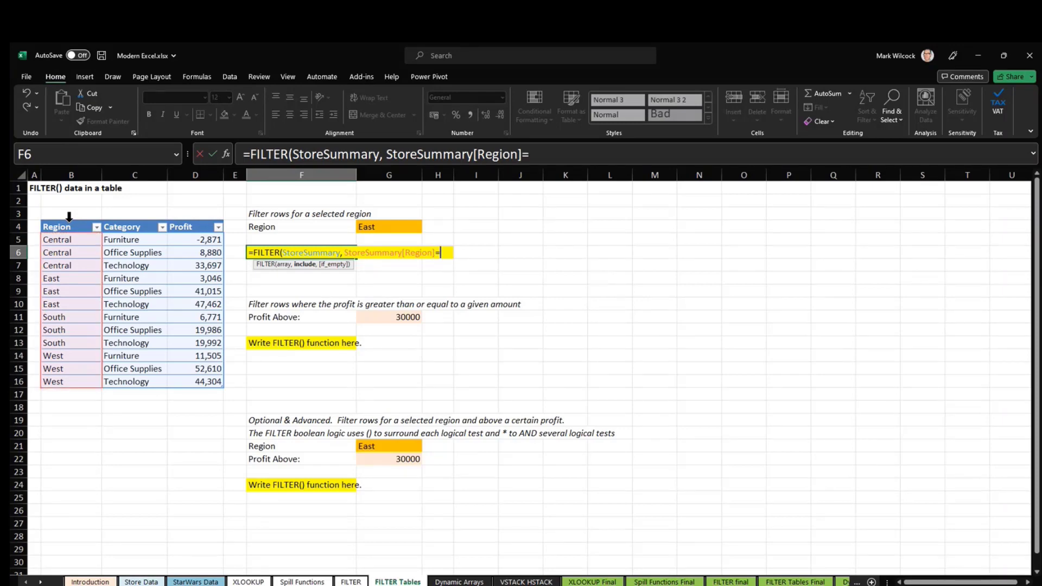
pyautogui.click(372, 227)
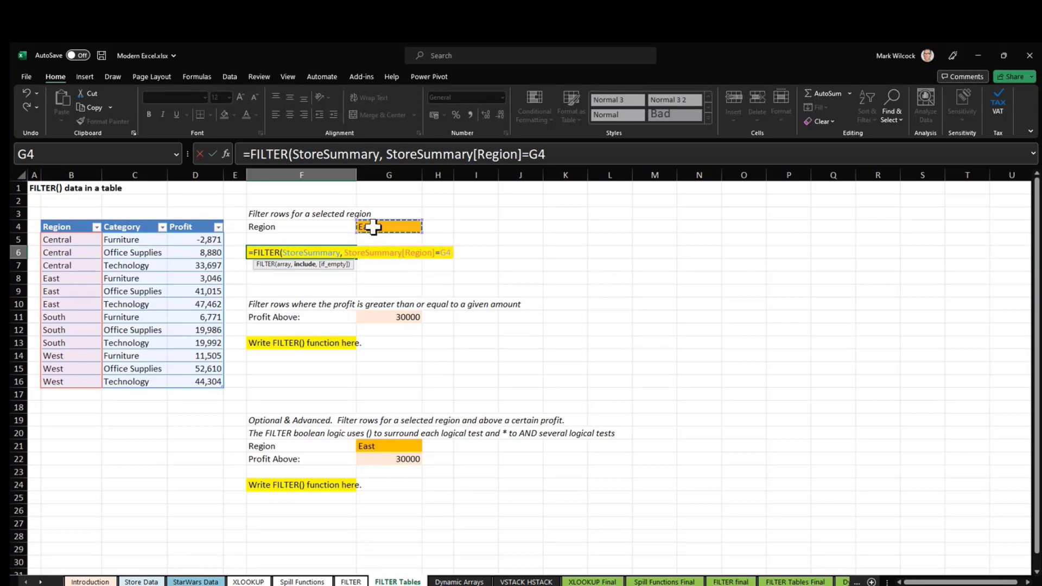
pyautogui.write(')')
pyautogui.press('Return')
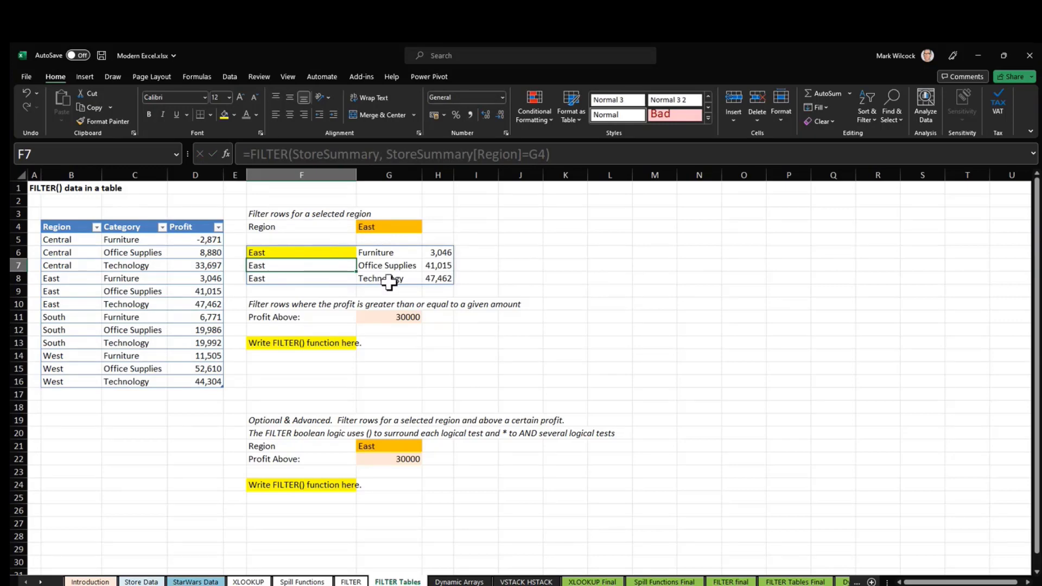
# Step: Change the region criterion in G4 to West
pyautogui.click(388, 228)
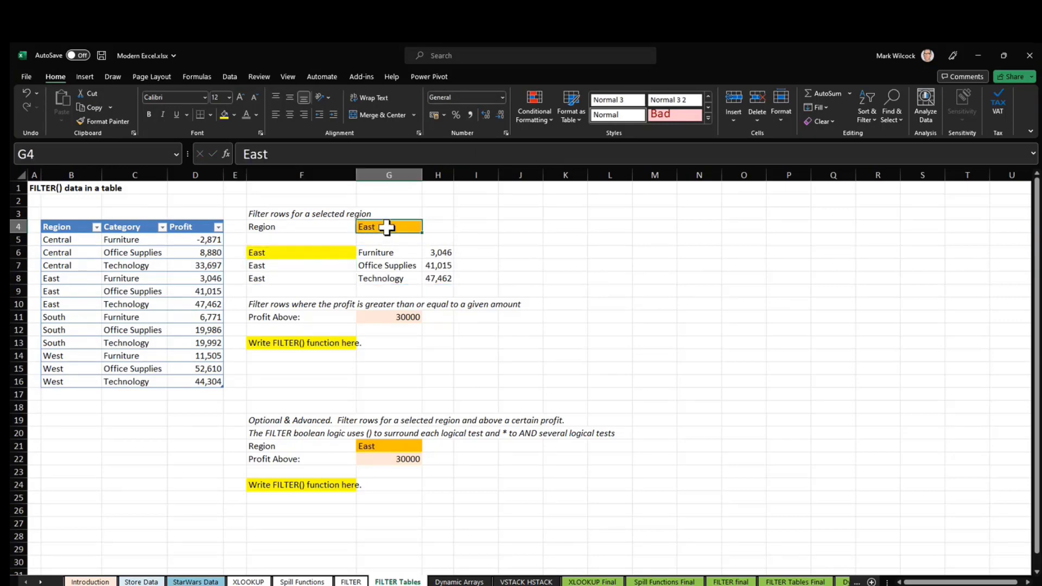
pyautogui.write('West')
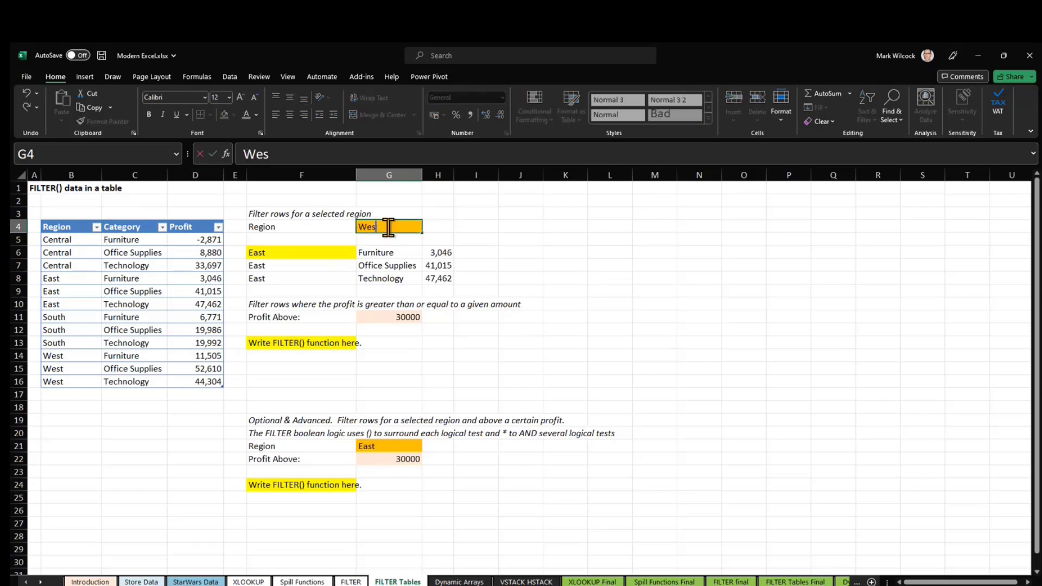
pyautogui.press('Return')
pyautogui.press('Down')
pyautogui.press('Down')
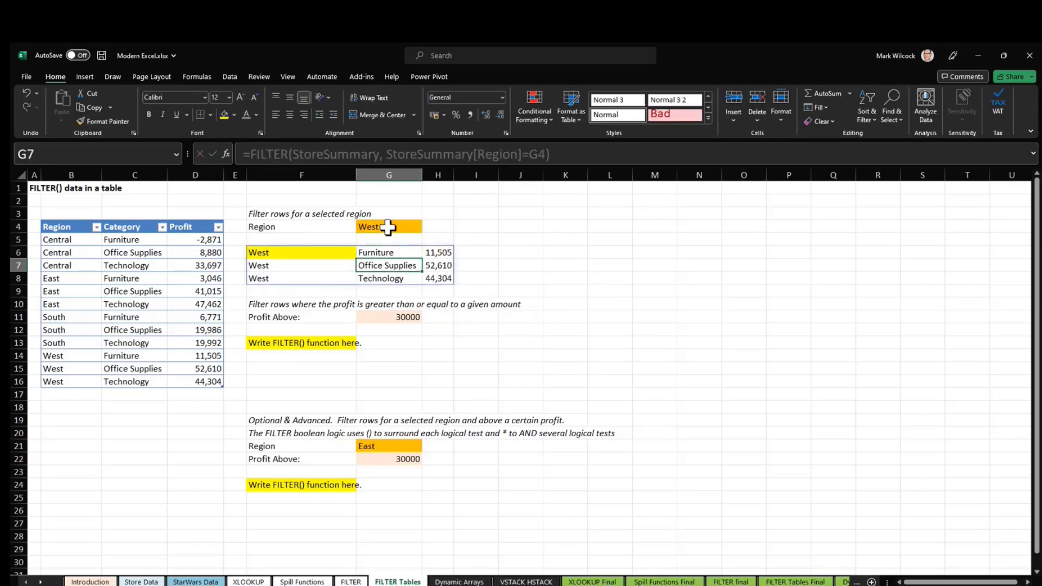
# Step: Enter =FILTER(StoreSummary, StoreSummary[Profit]>G11) in F13 to return the rows above the given profit
pyautogui.click(313, 345)
pyautogui.click(386, 320)
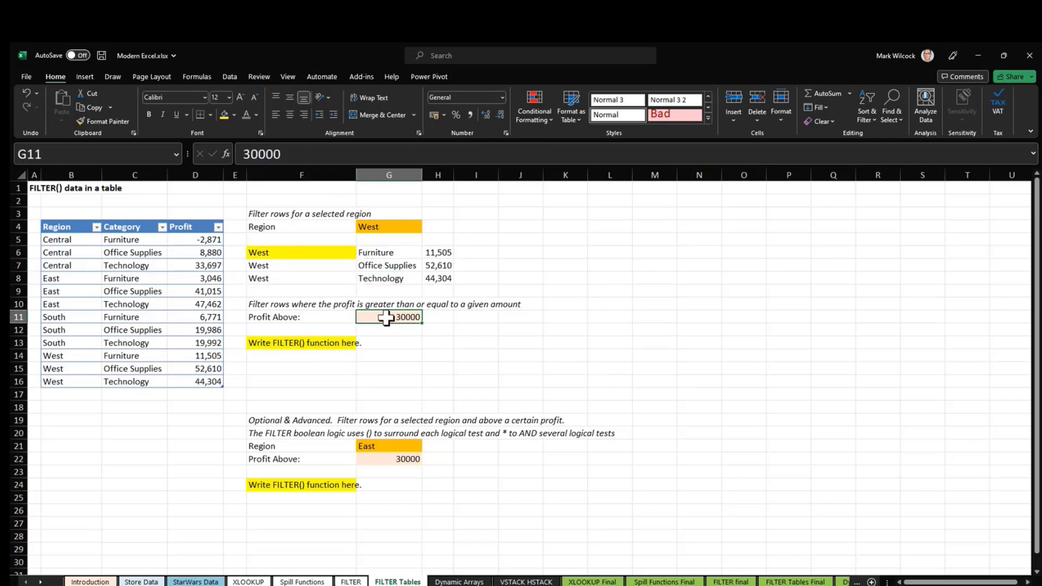
pyautogui.click(331, 345)
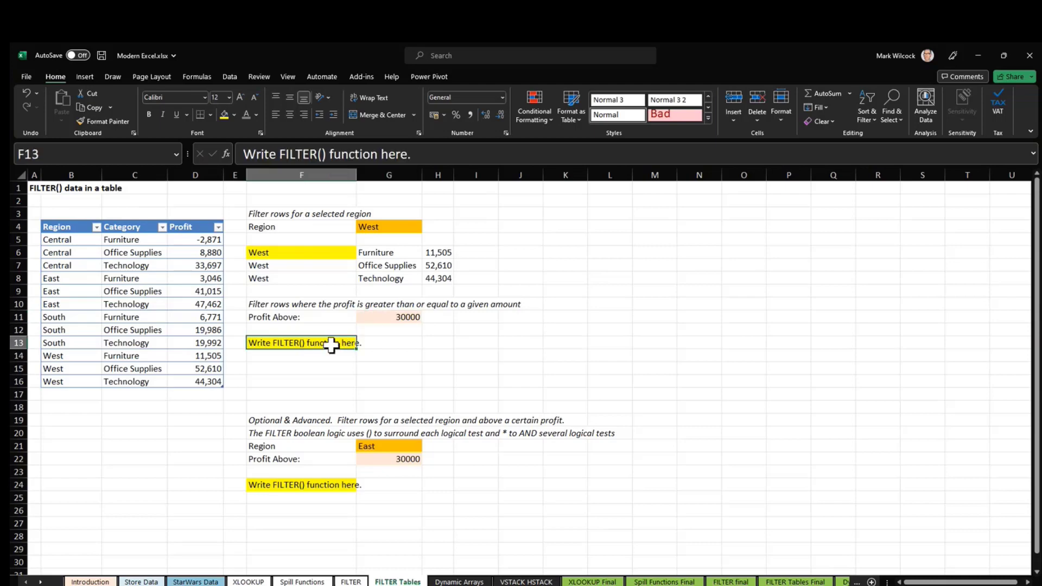
pyautogui.write('=filte')
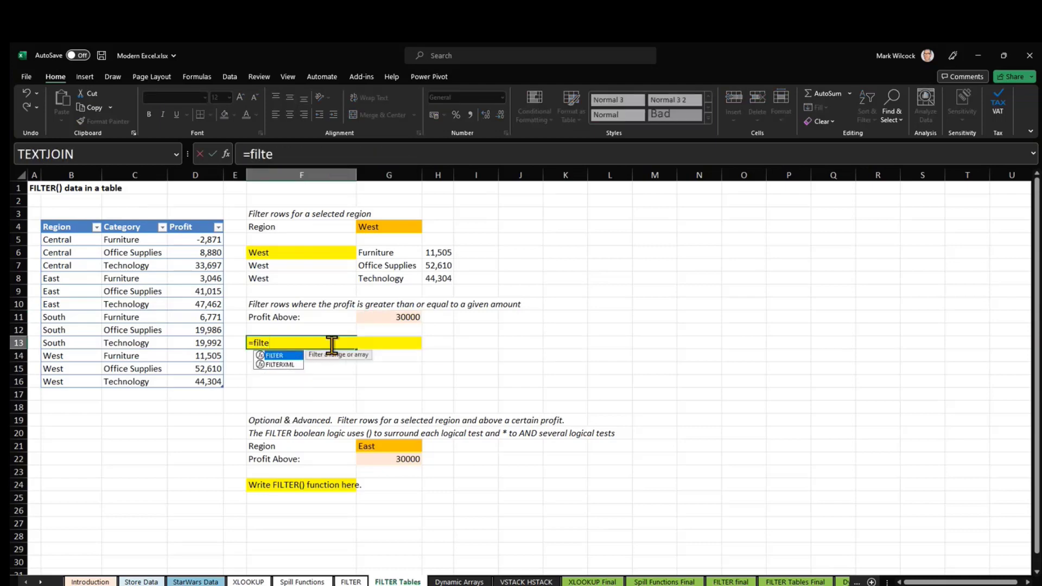
pyautogui.press('Tab')
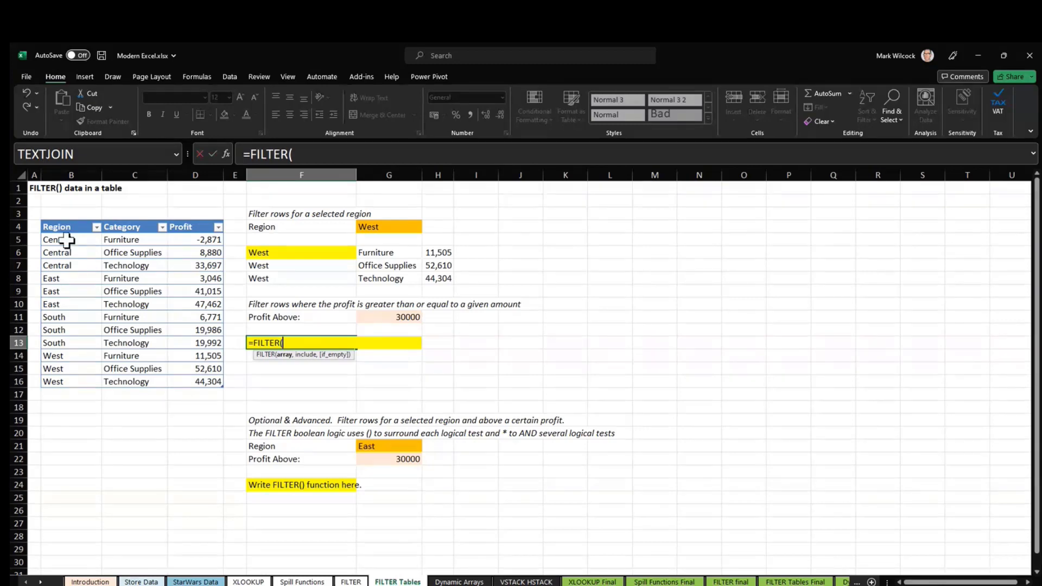
pyautogui.moveTo(67, 240); pyautogui.dragTo(190, 375)
pyautogui.write(',')
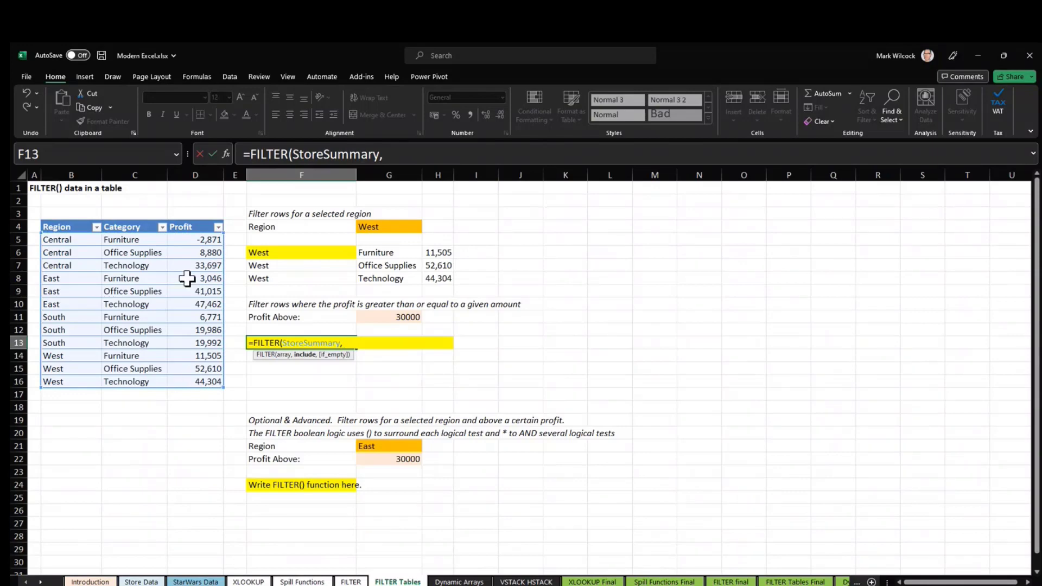
pyautogui.click(199, 216)
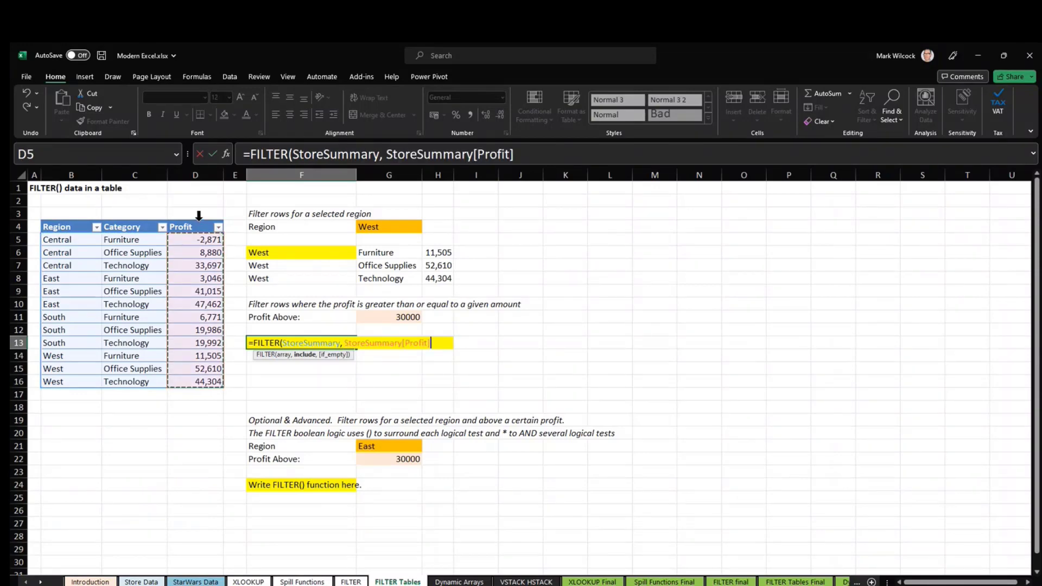
pyautogui.write('>')
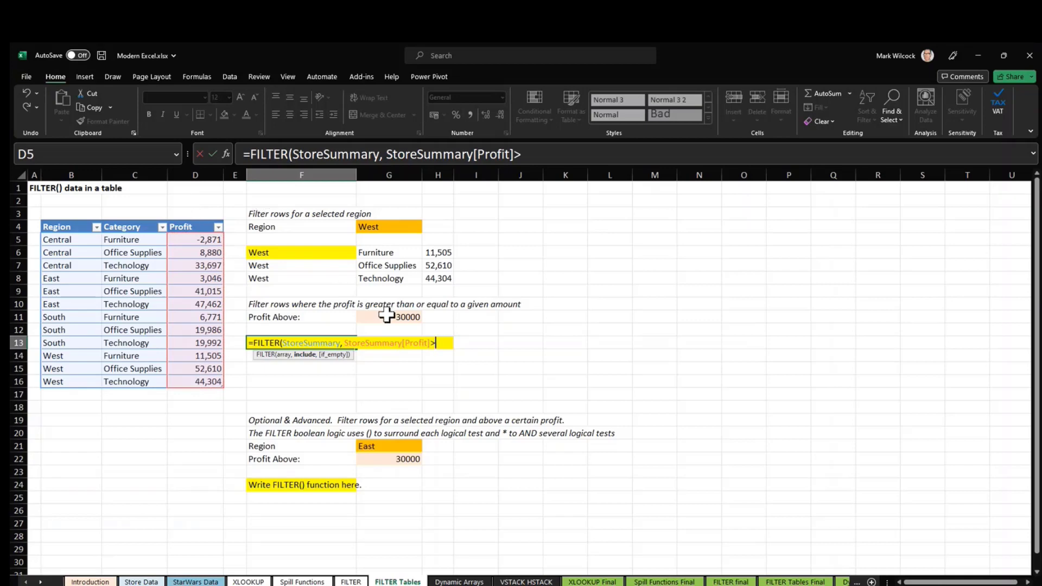
pyautogui.click(386, 316)
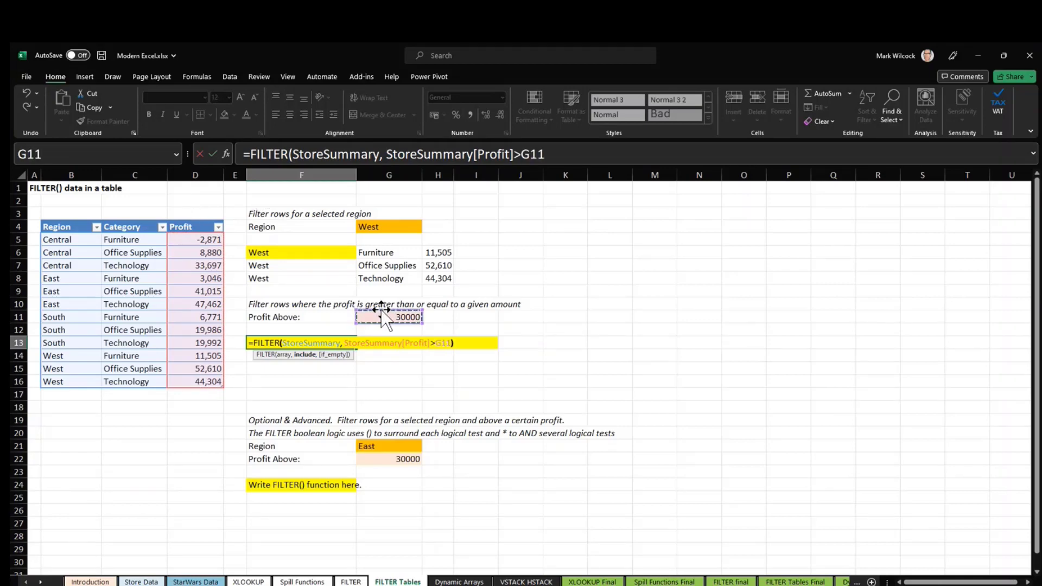
pyautogui.write(')')
pyautogui.press('Return')
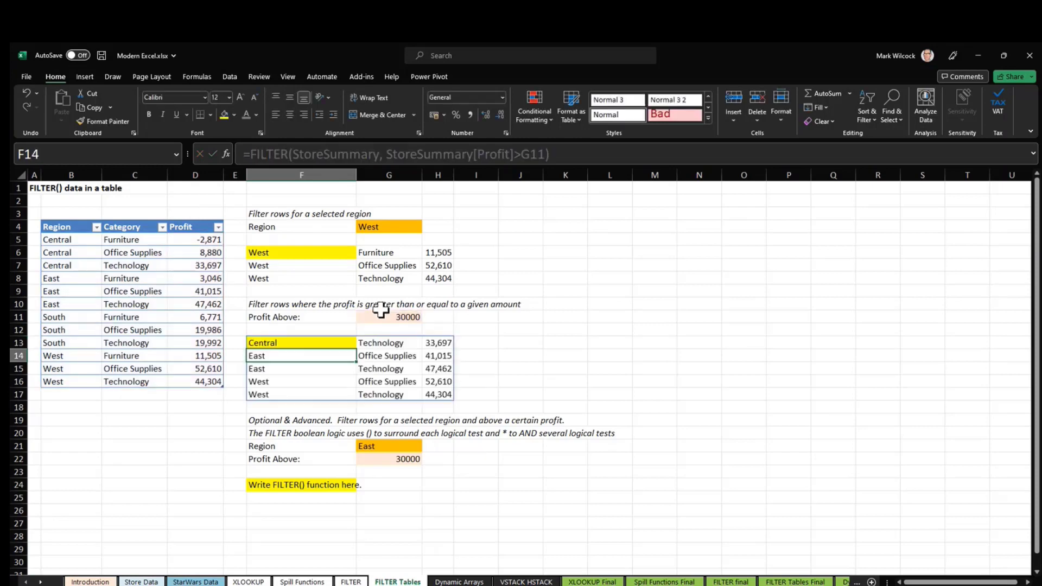
# Step: Examine the spilled rows of the profit filter, checking each profit against the threshold in G11
pyautogui.click(375, 344)
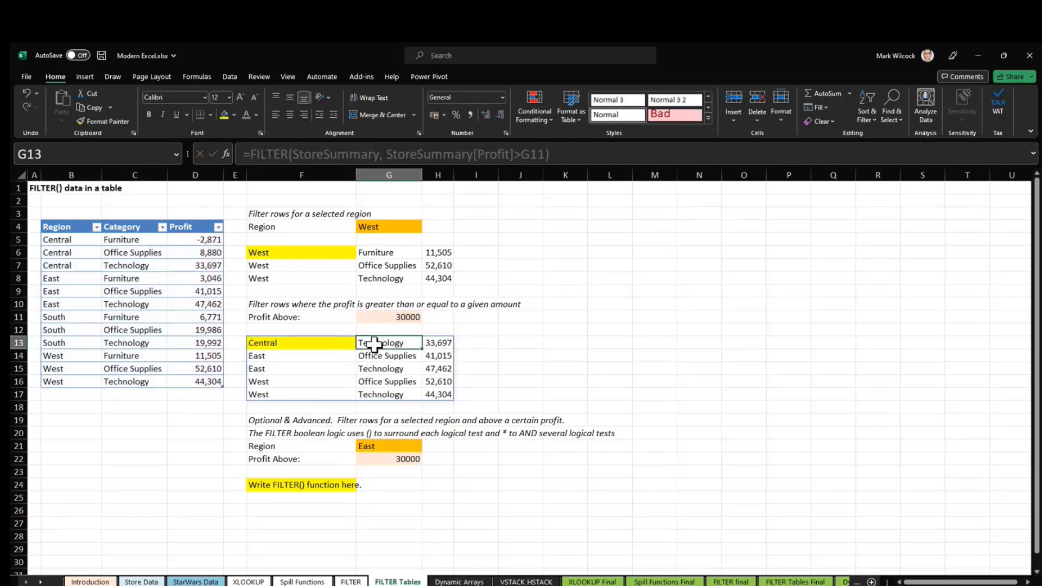
pyautogui.press('Left')
pyautogui.press('Down')
pyautogui.press('Down')
pyautogui.press('Right')
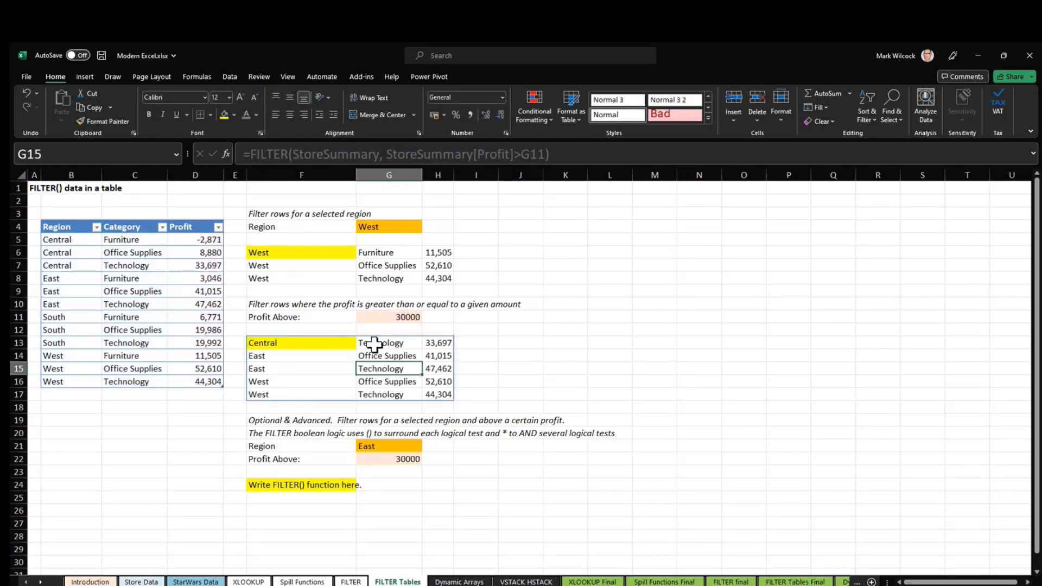
pyautogui.press('Up')
pyautogui.press('Up')
pyautogui.press('Right')
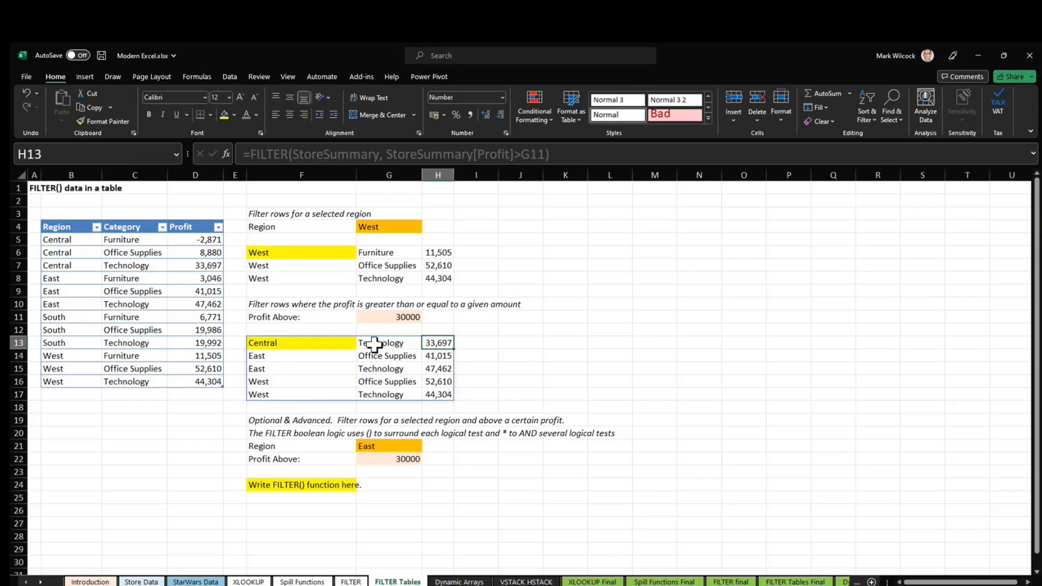
pyautogui.press('Down')
pyautogui.press('Down')
pyautogui.press('Down')
pyautogui.press('Down')
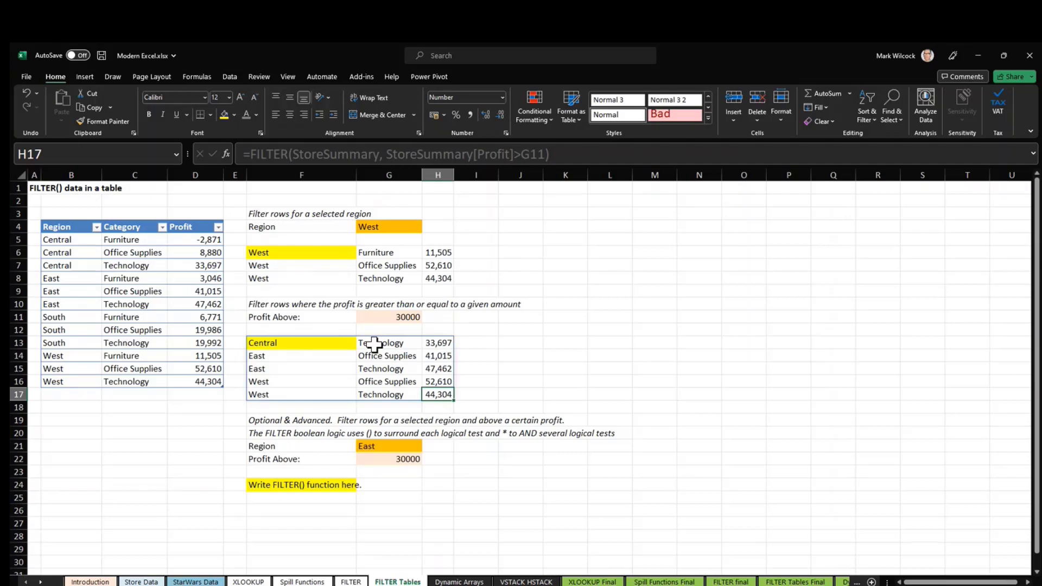
# Step: Open the Dynamic Arrays sheet and review the First and Second number columns and the Copy Down total cell under Array operations
pyautogui.click(461, 582)
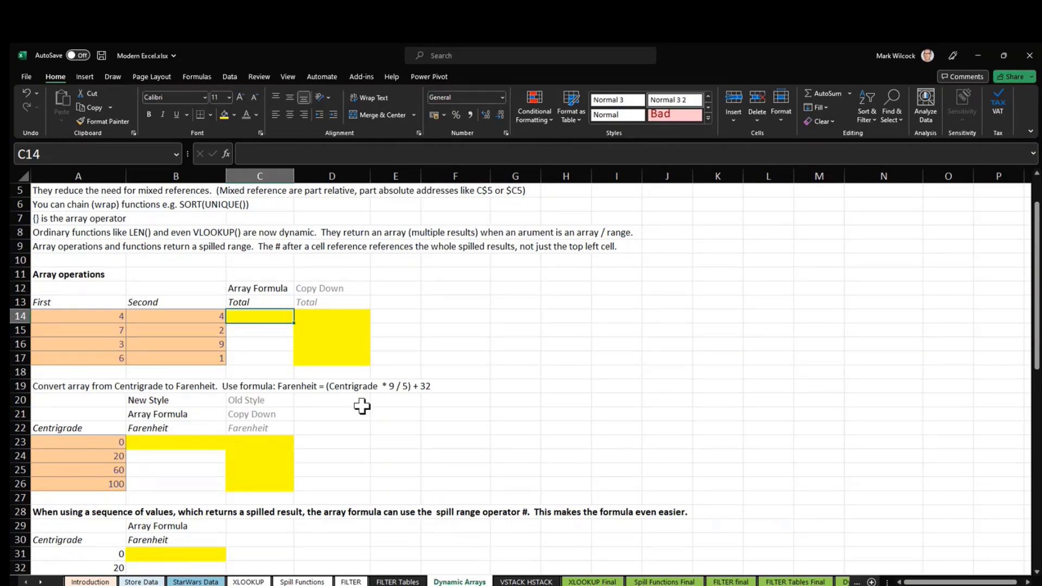
pyautogui.click(104, 318)
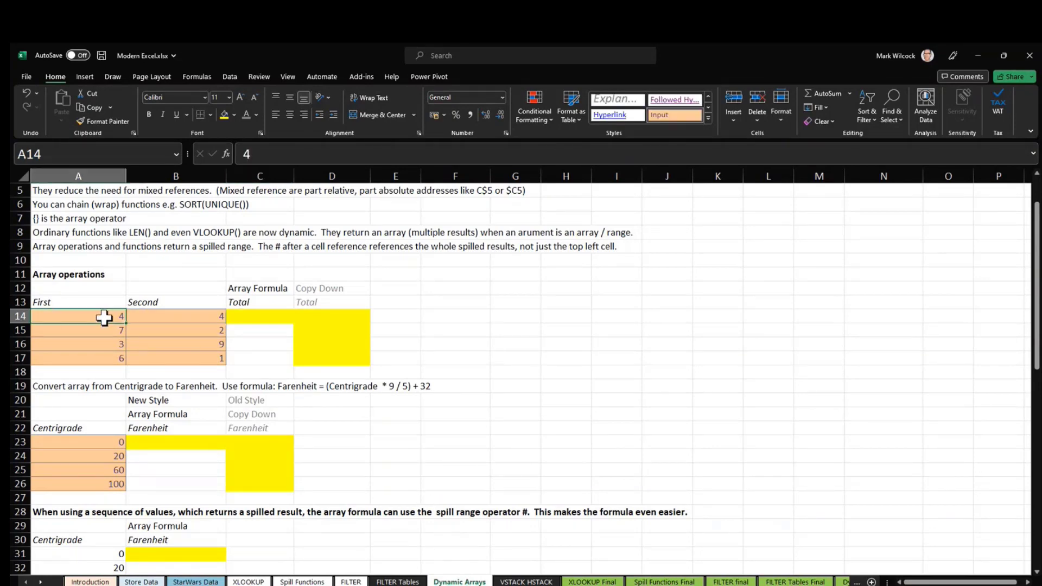
pyautogui.click(103, 356)
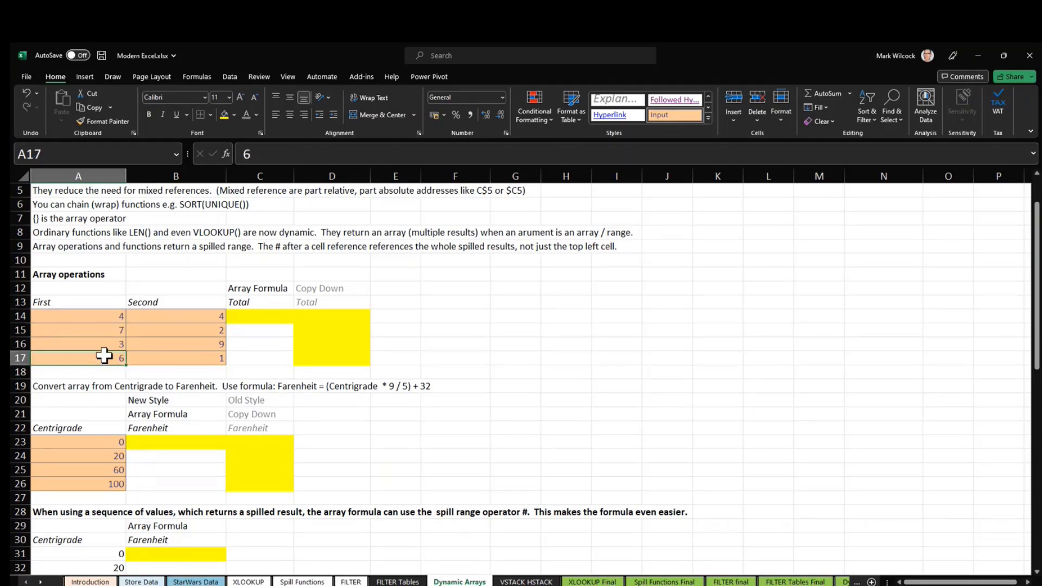
pyautogui.click(166, 318)
pyautogui.click(159, 354)
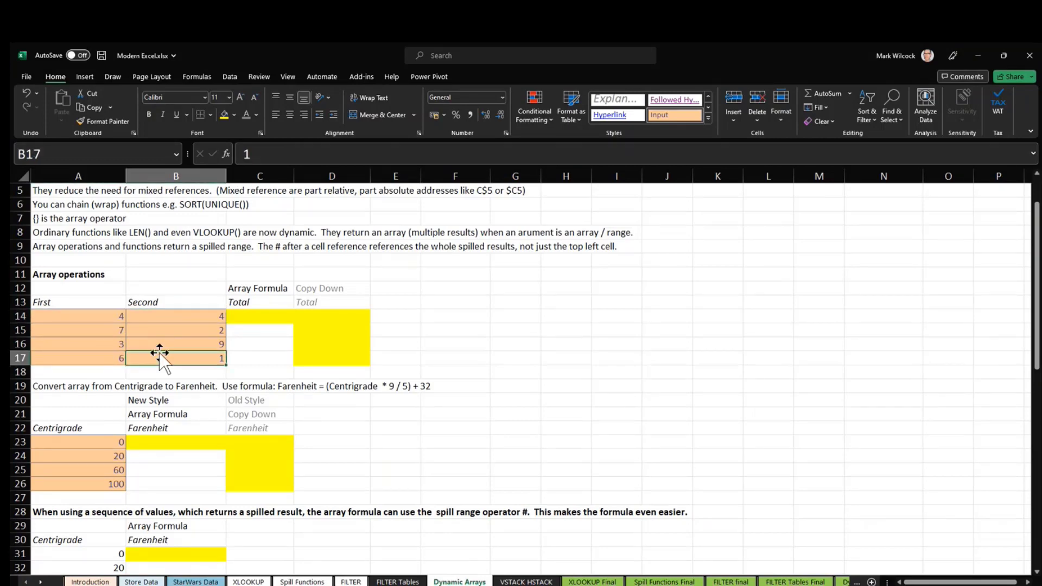
pyautogui.click(326, 315)
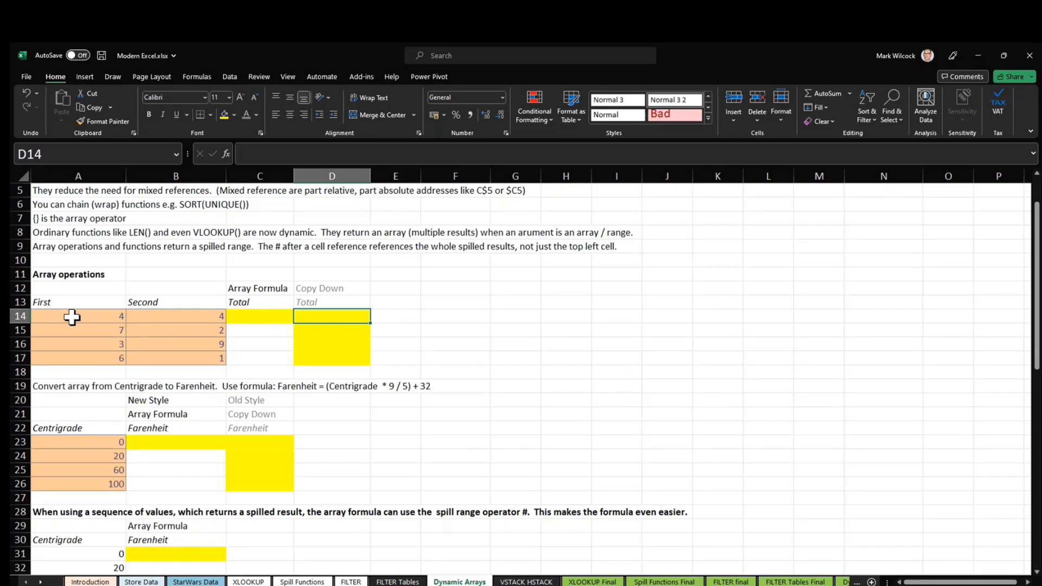
pyautogui.click(75, 317)
pyautogui.click(176, 316)
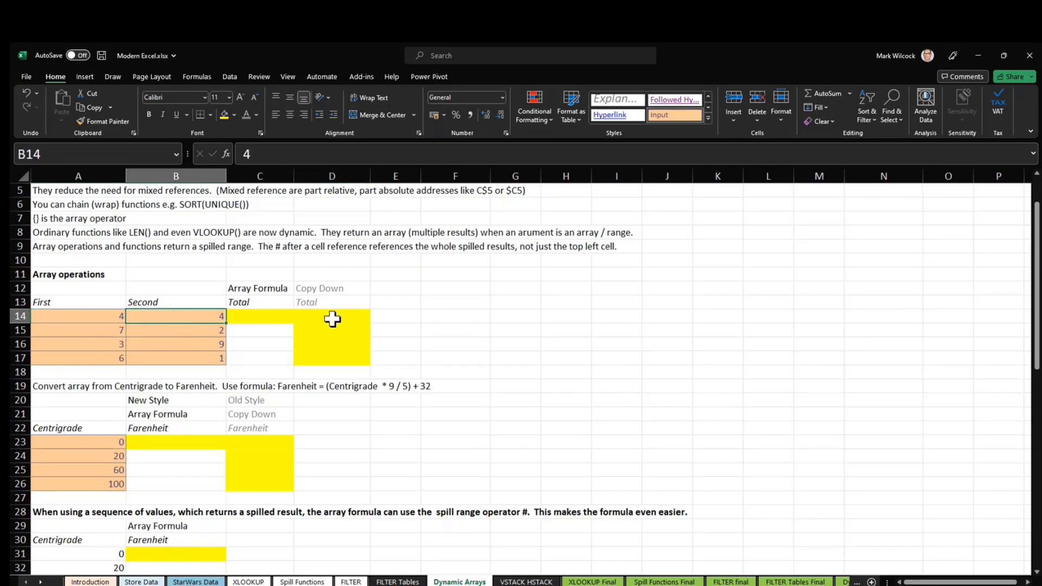
# Step: Enter =A14+B14 in D14 as the first Copy Down total, and reselect that cell
pyautogui.click(331, 319)
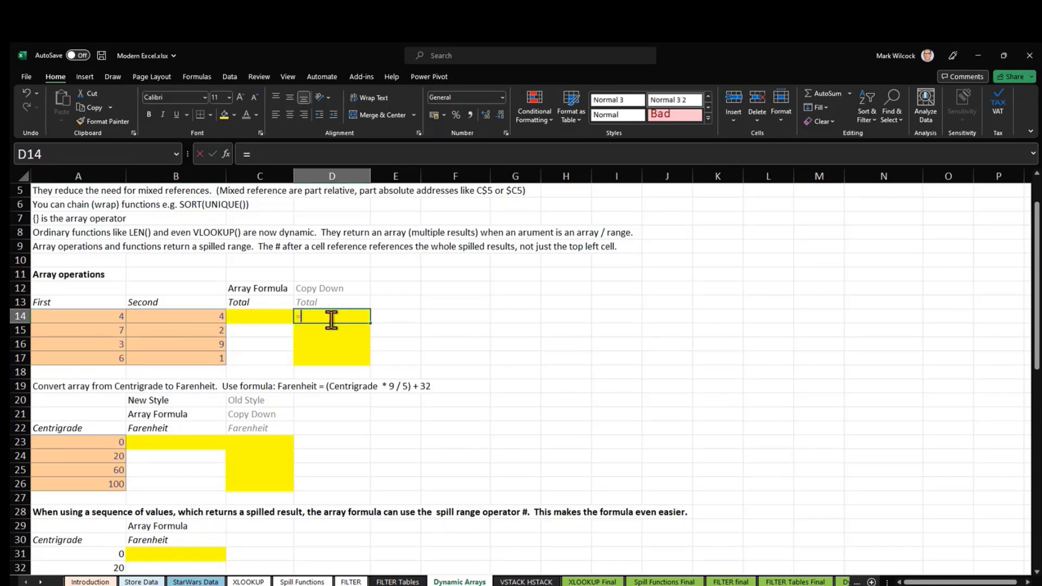
pyautogui.write('=')
pyautogui.click(102, 316)
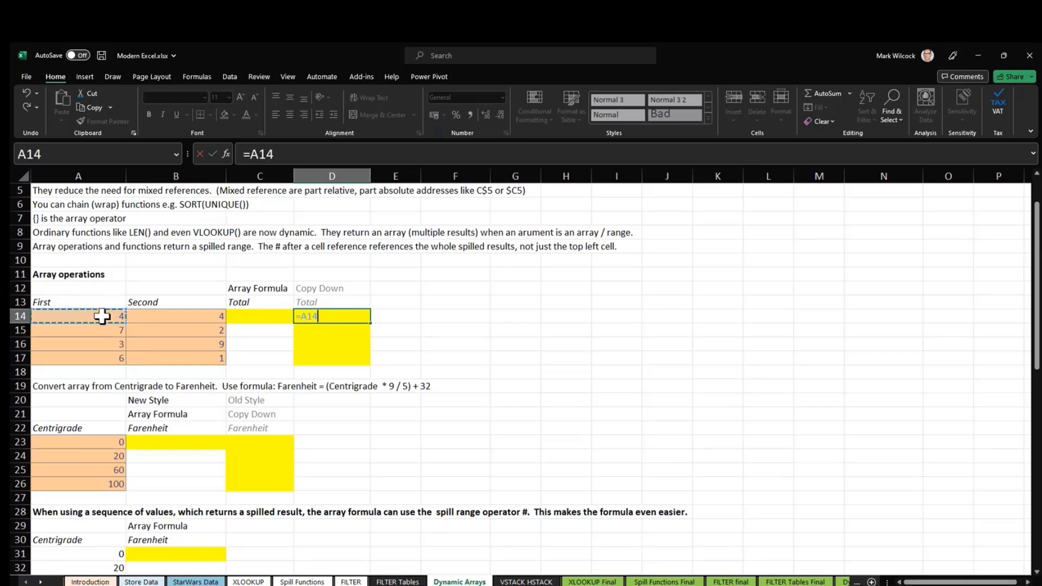
pyautogui.write('+')
pyautogui.click(158, 315)
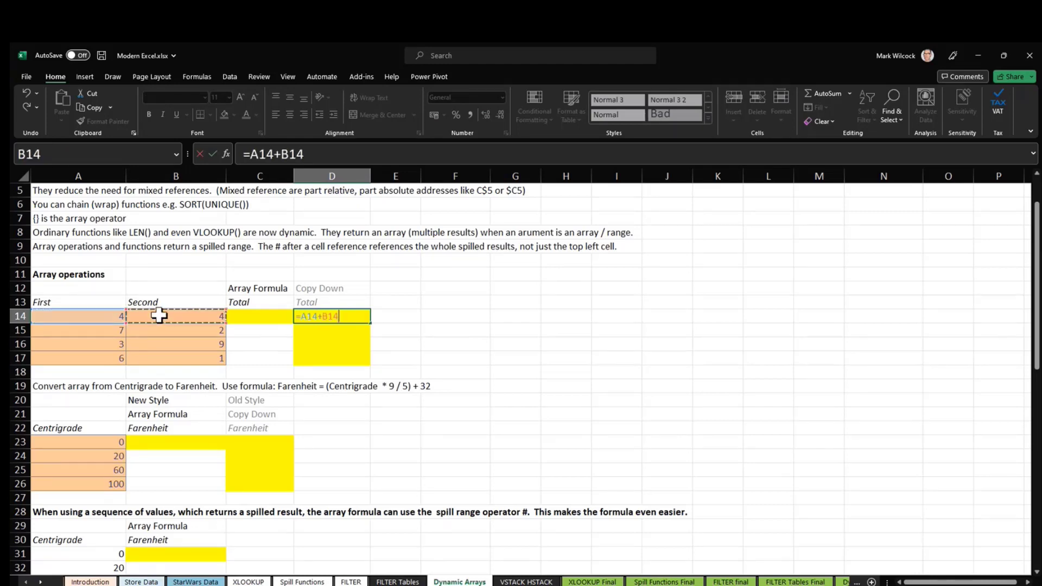
pyautogui.press('Return')
pyautogui.click(360, 320)
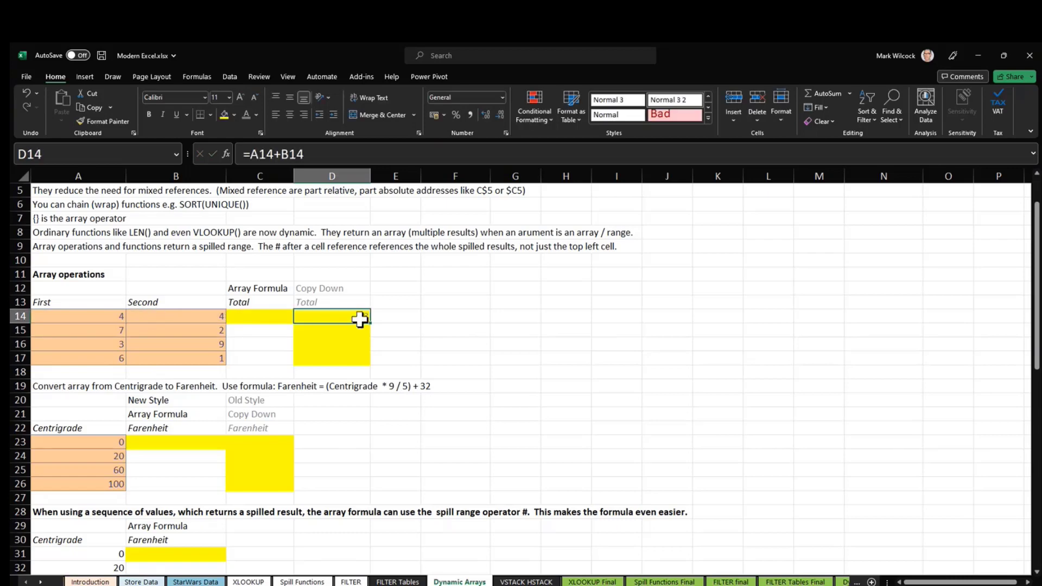
# Step: Fill the D14 total down to D17, and enter the array formula =A14:A17+B14:B17 in C14
pyautogui.moveTo(370, 324); pyautogui.dragTo(373, 367)
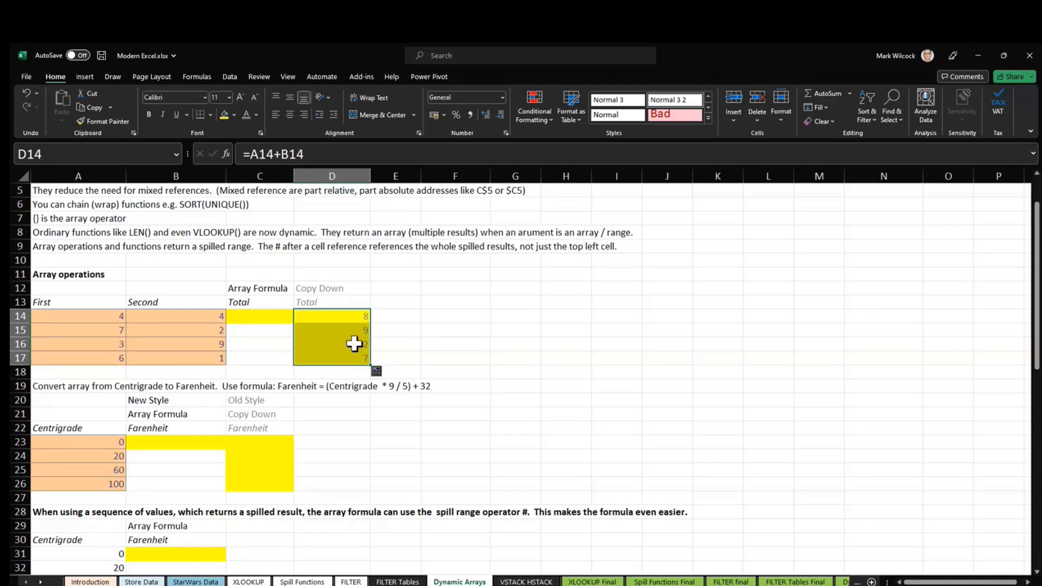
pyautogui.click(267, 315)
pyautogui.write('=')
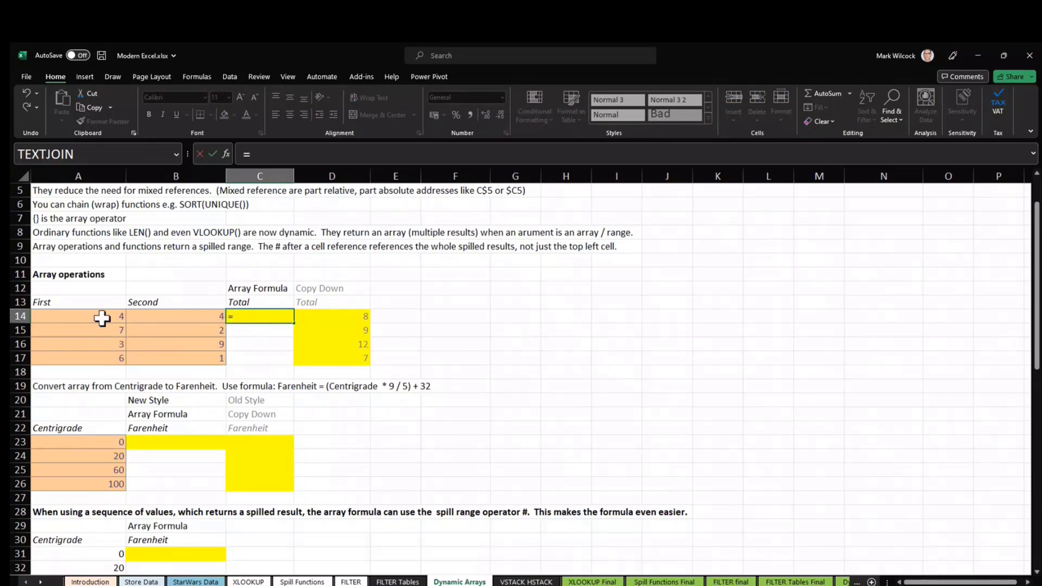
pyautogui.moveTo(102, 318); pyautogui.dragTo(97, 355)
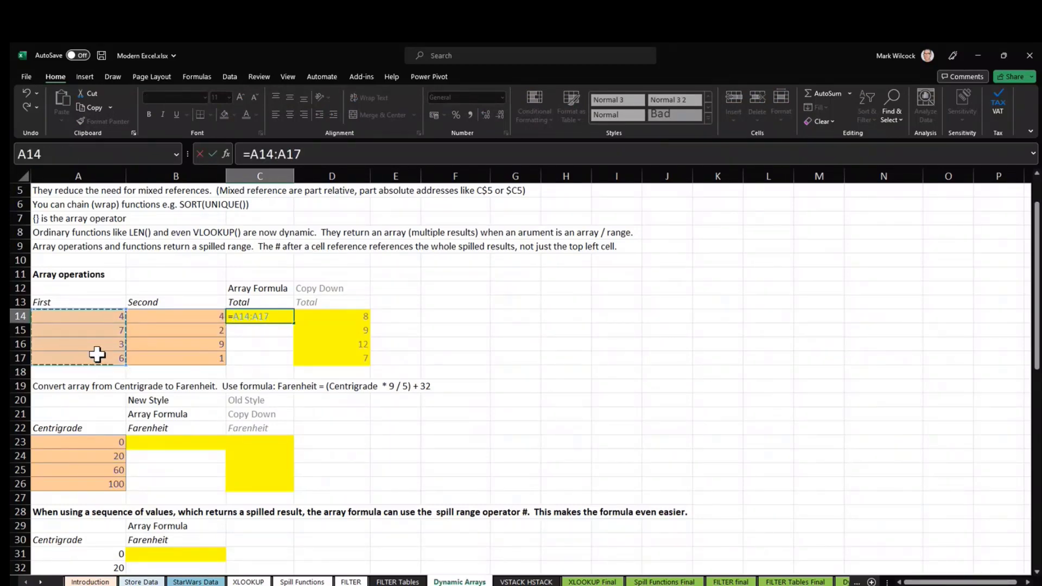
pyautogui.write('+')
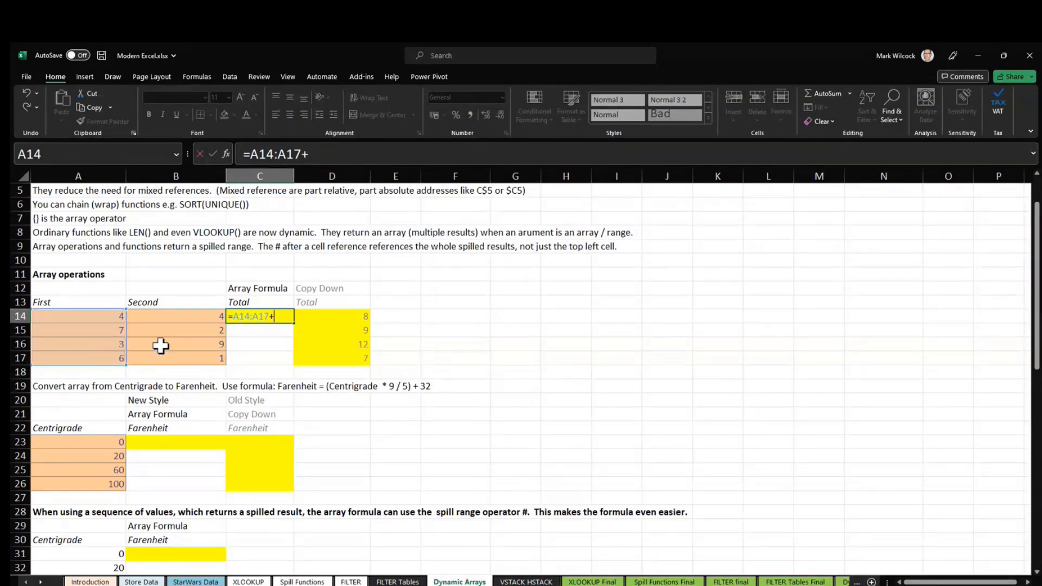
pyautogui.moveTo(170, 315); pyautogui.dragTo(169, 355)
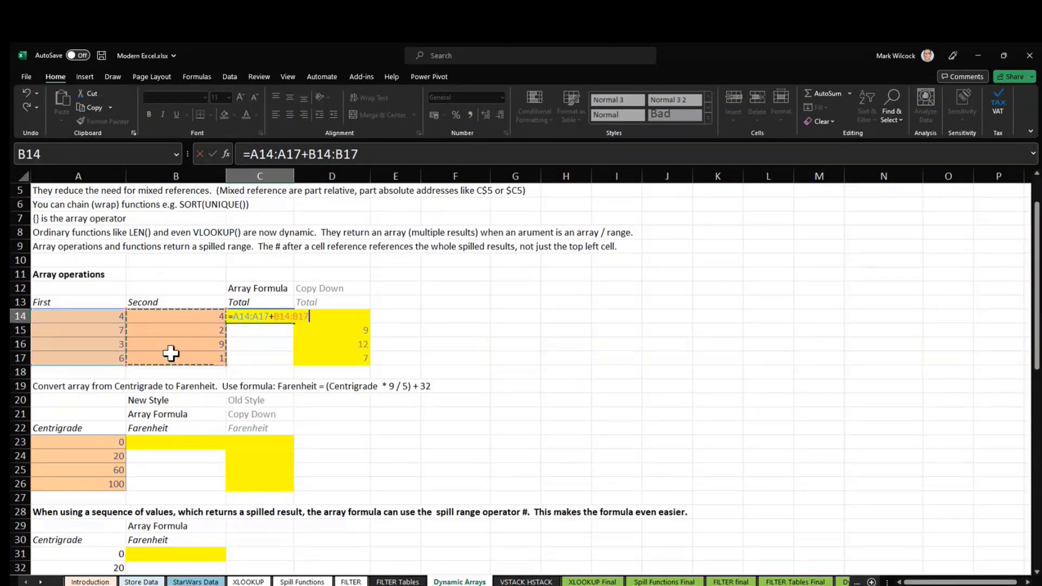
pyautogui.press('Return')
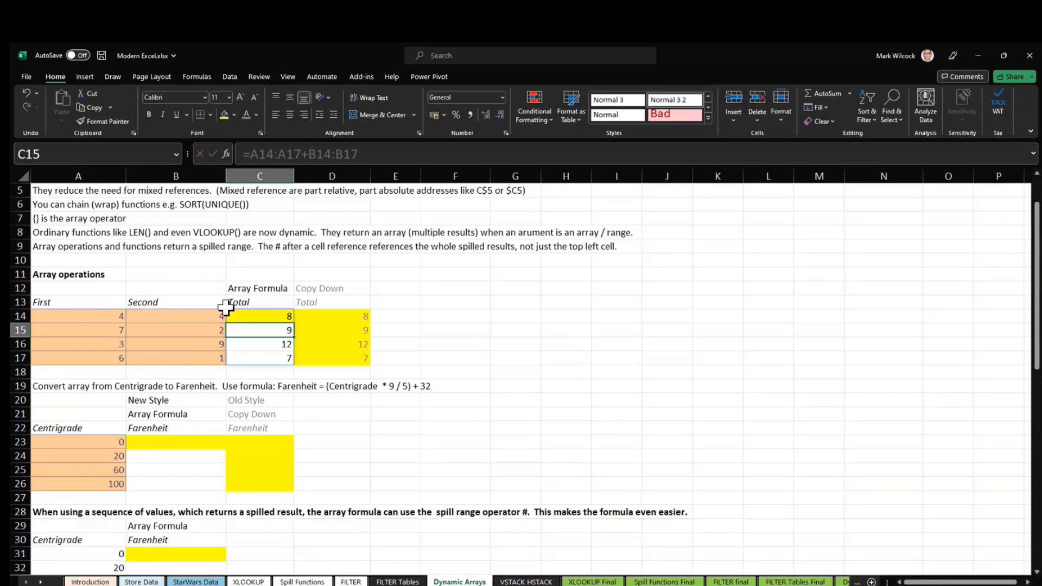
pyautogui.click(242, 316)
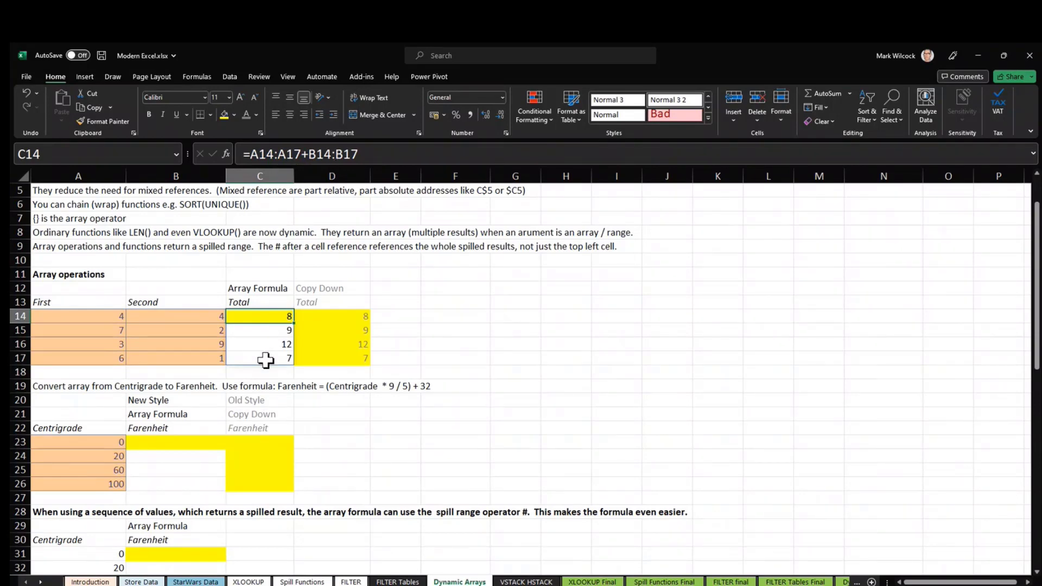
# Step: Enter =A23 * 9/5 + 32 in C23 and fill it down to C26 for the old-style Farenheit conversion
pyautogui.click(198, 443)
pyautogui.click(107, 446)
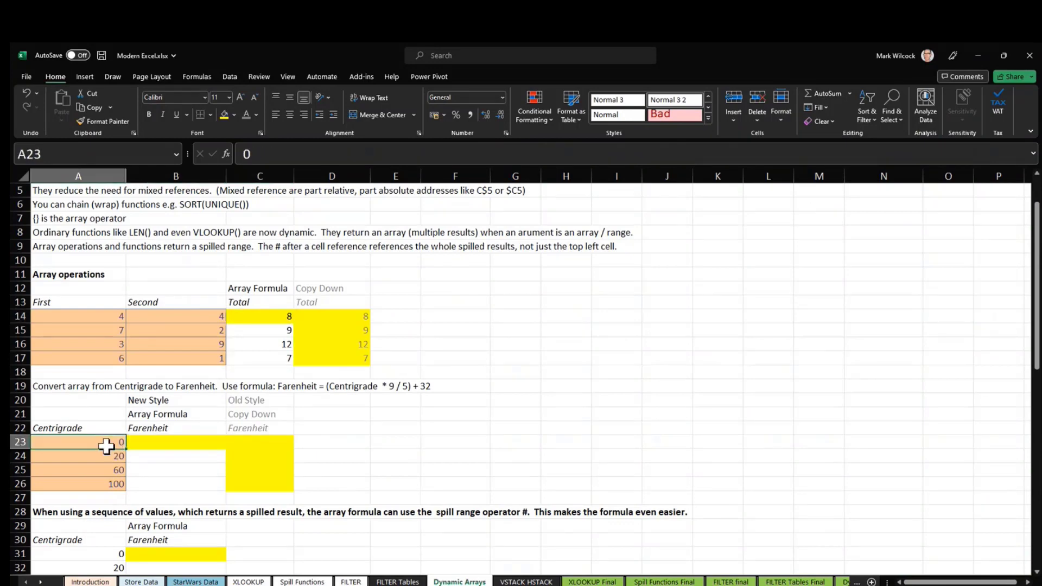
pyautogui.click(103, 483)
pyautogui.click(138, 444)
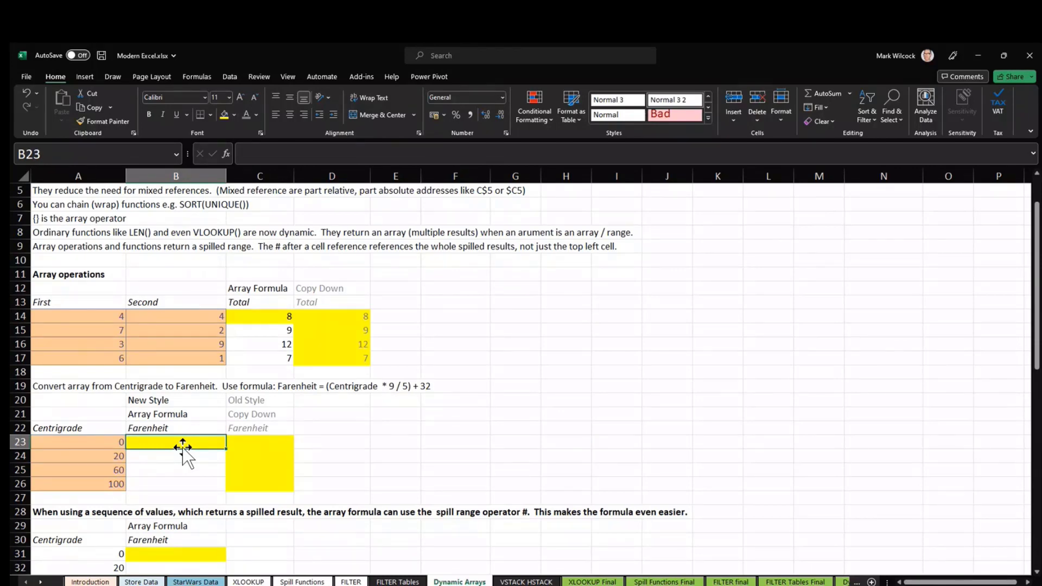
pyautogui.click(252, 446)
pyautogui.write('=')
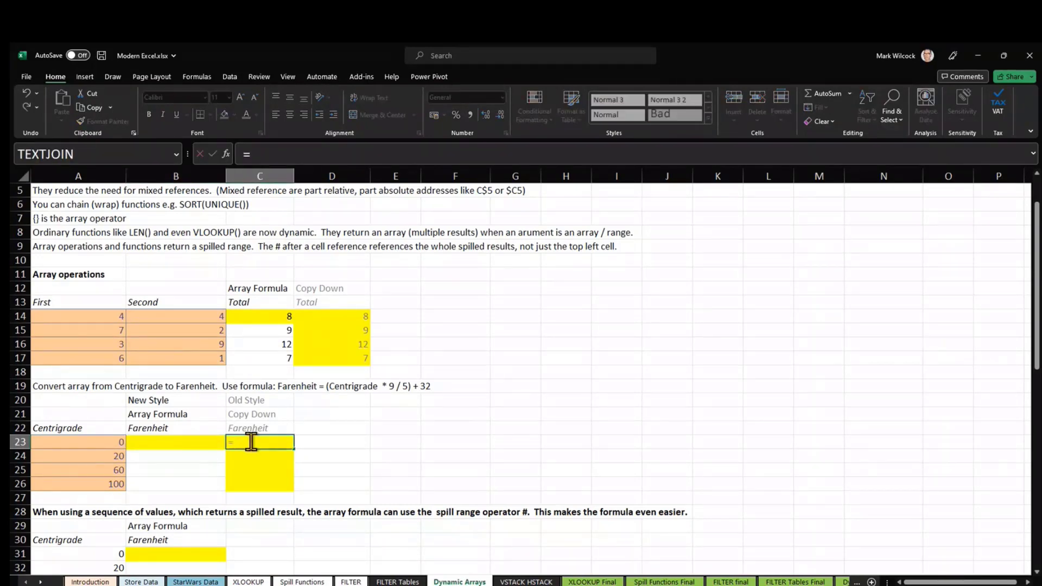
pyautogui.click(112, 442)
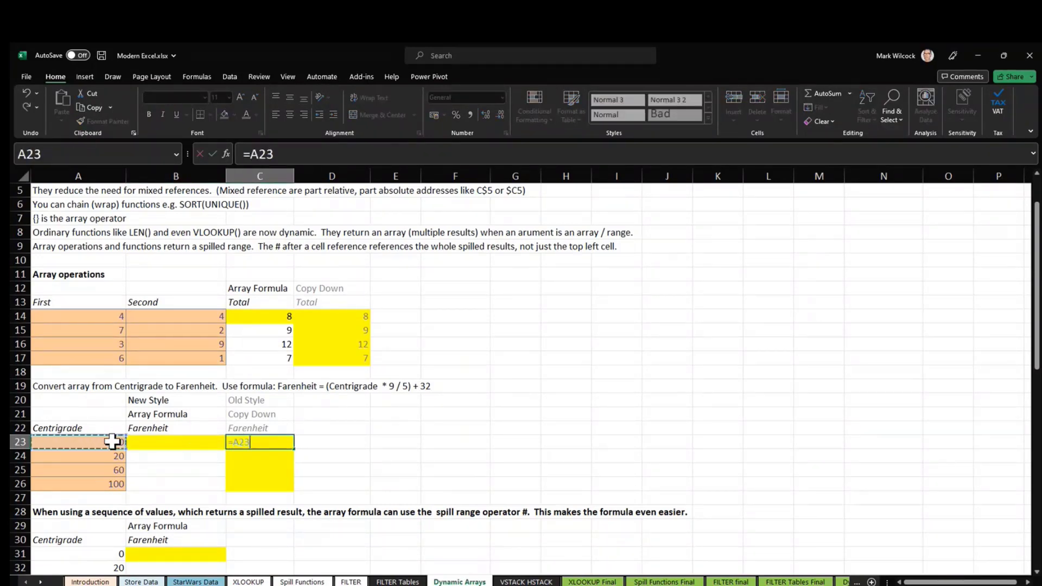
pyautogui.write('* 9/5 + 32')
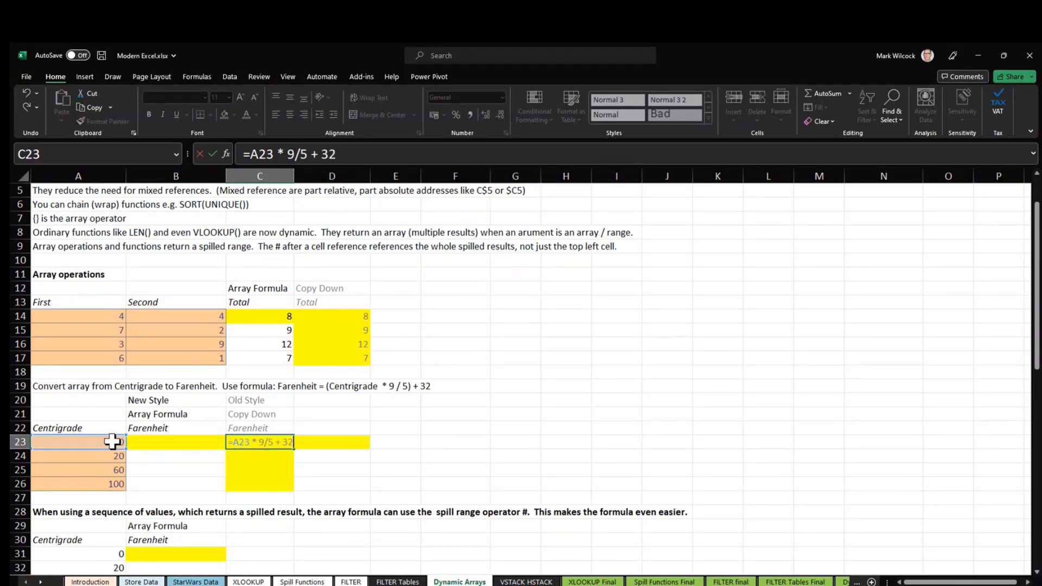
pyautogui.press('Return')
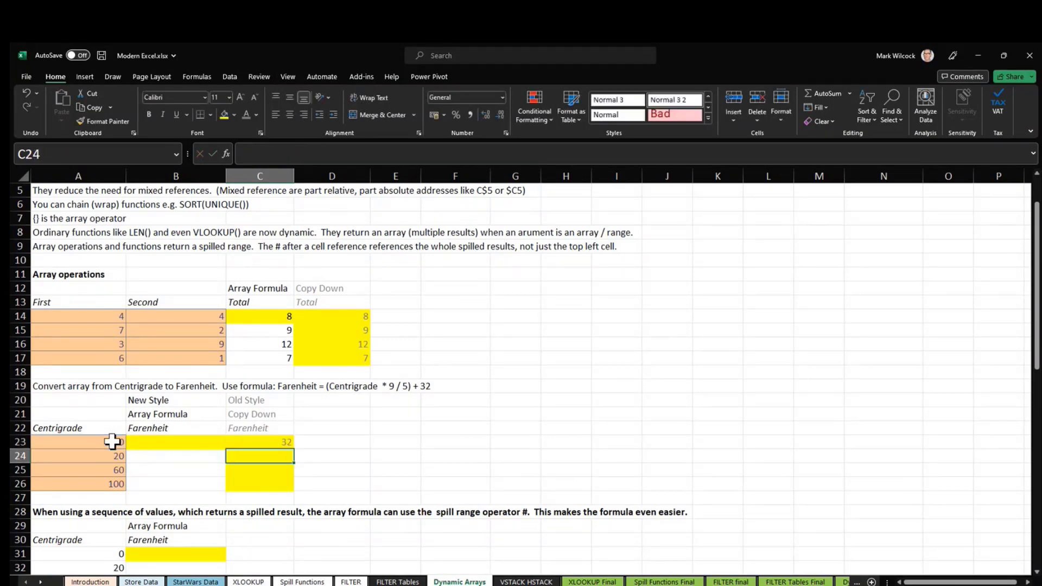
pyautogui.click(254, 441)
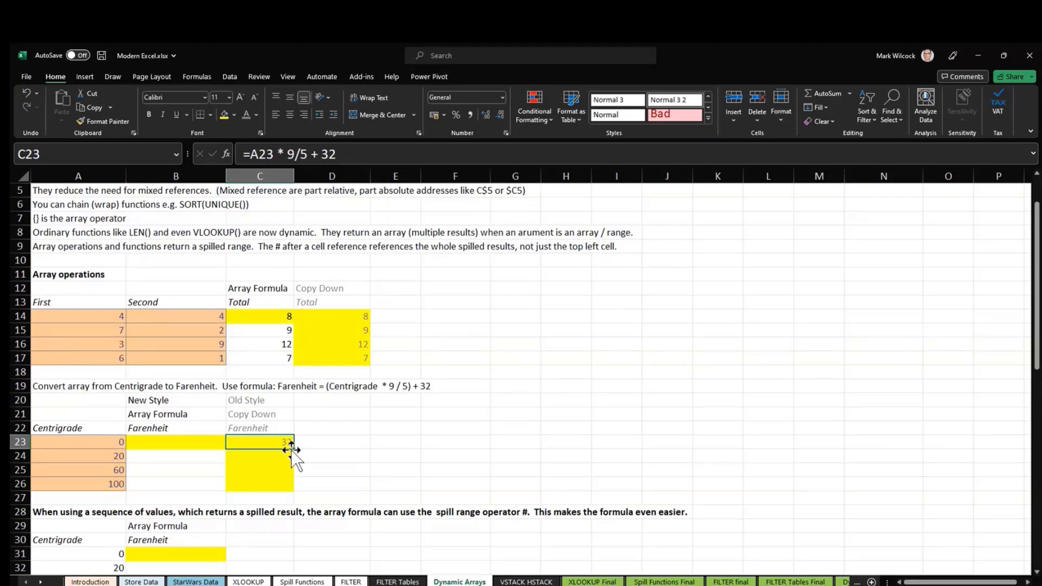
pyautogui.moveTo(293, 451); pyautogui.dragTo(293, 494)
# Step: Enter the array formula =A23:A26 * 9/5 + 32 in B23 to convert all four Centrigrade values
pyautogui.click(189, 446)
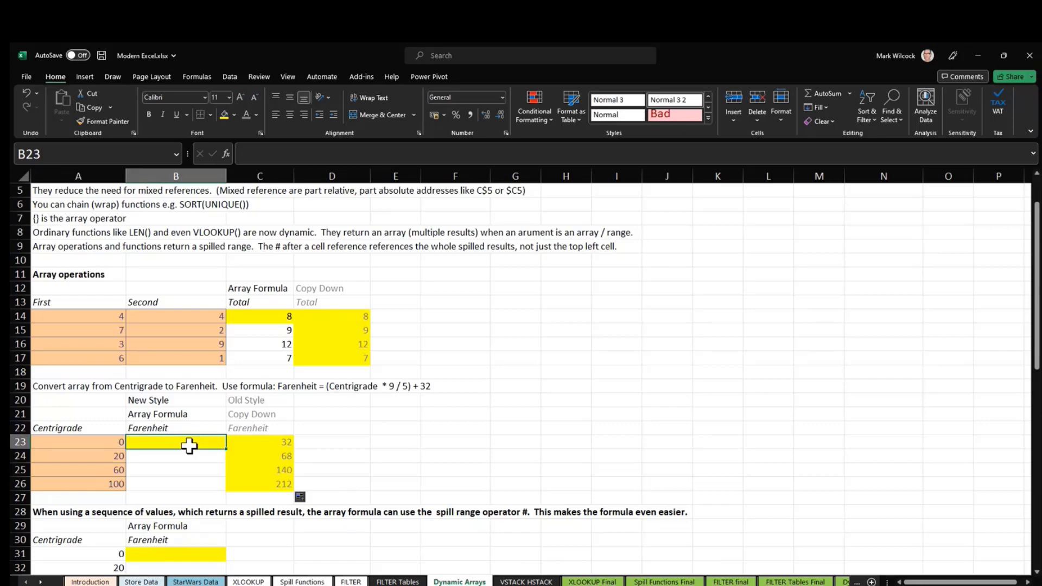
pyautogui.write('=')
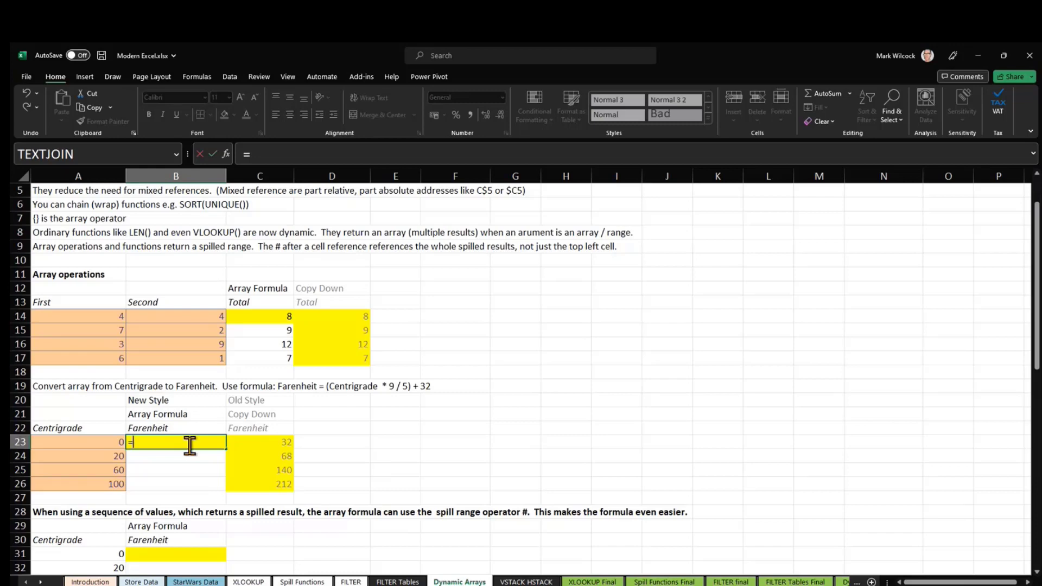
pyautogui.moveTo(89, 443); pyautogui.dragTo(89, 480)
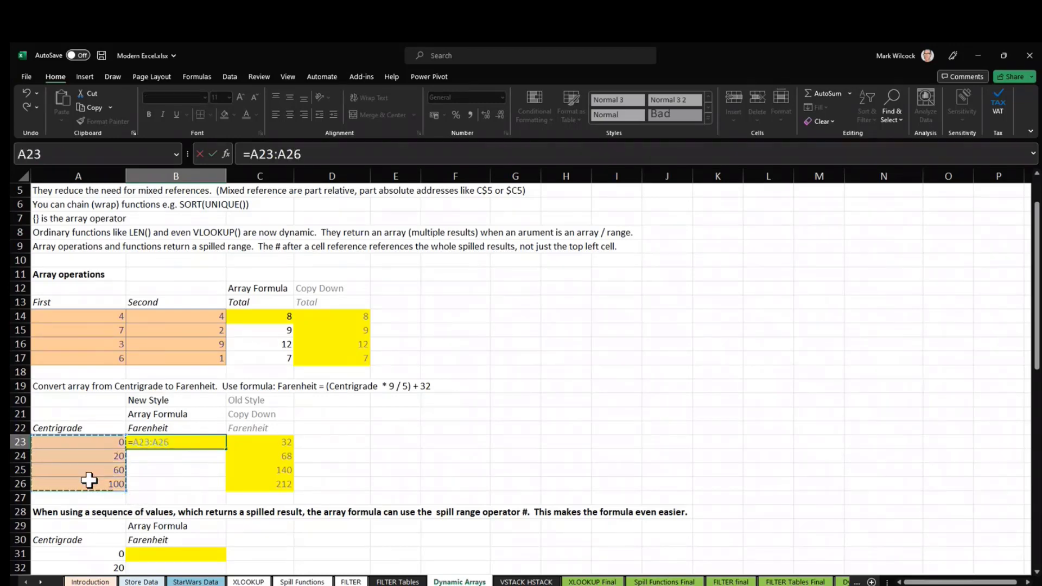
pyautogui.write('*')
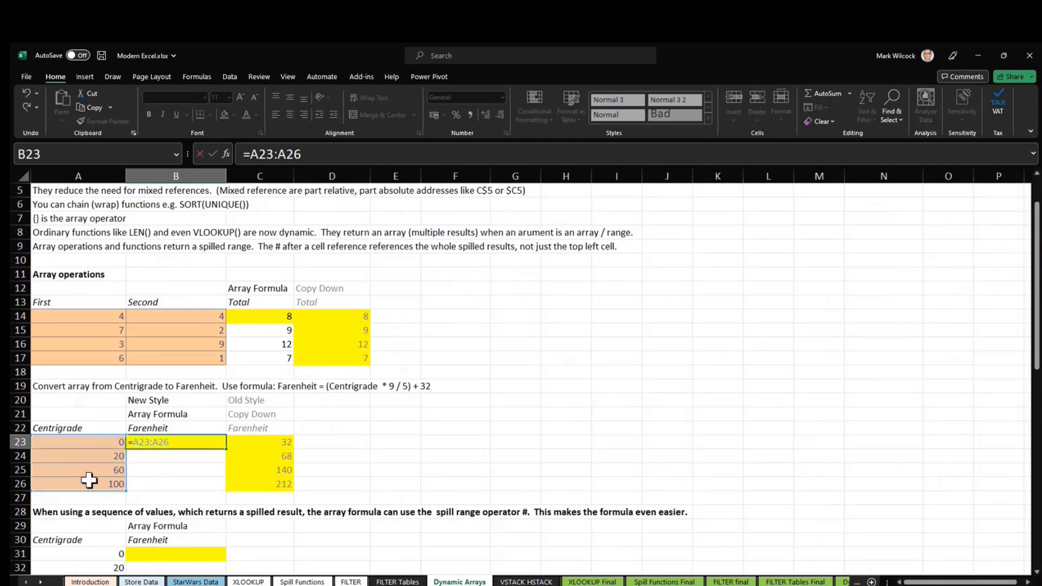
pyautogui.write(' 9/5 + 32')
pyautogui.press('Return')
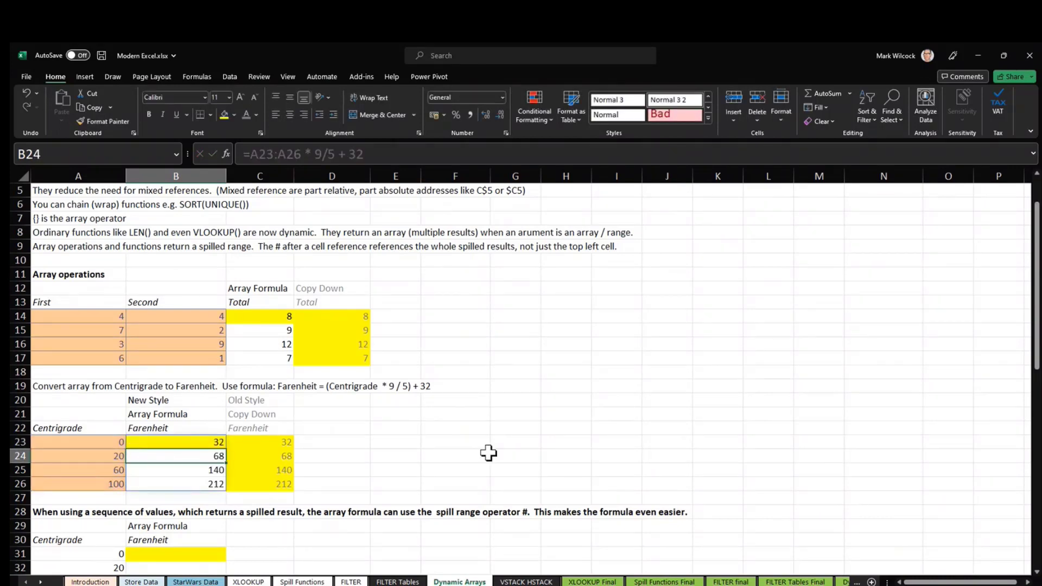
# Step: Compare the constant Centrigrade values in A23:A26 with the SEQUENCE formula behind the list starting in A31
pyautogui.scroll(-1, 469, 434)
pyautogui.scroll(-3, 469, 436)
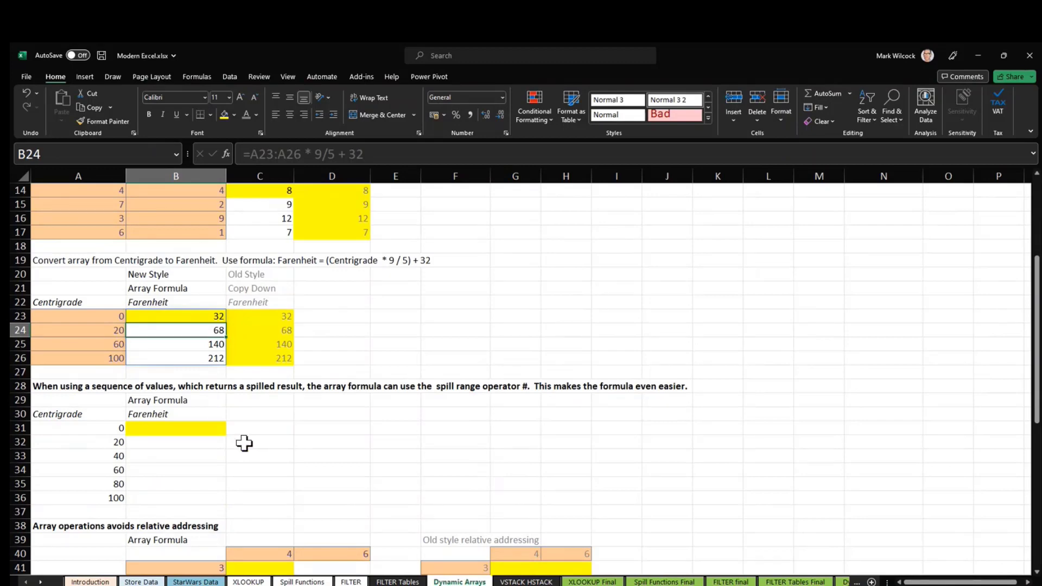
pyautogui.click(112, 428)
pyautogui.click(102, 315)
pyautogui.click(100, 330)
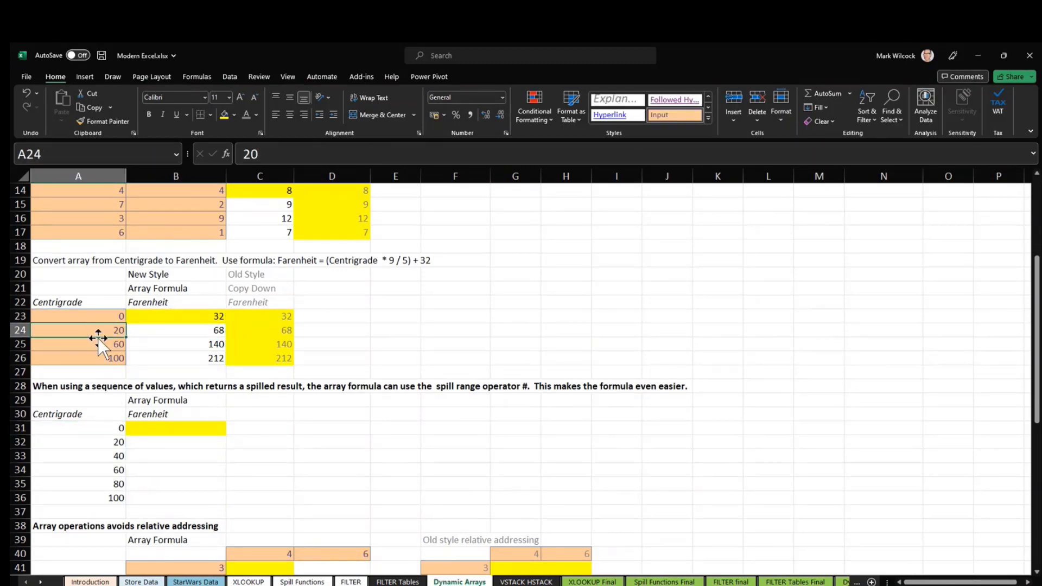
pyautogui.click(98, 342)
pyautogui.click(87, 427)
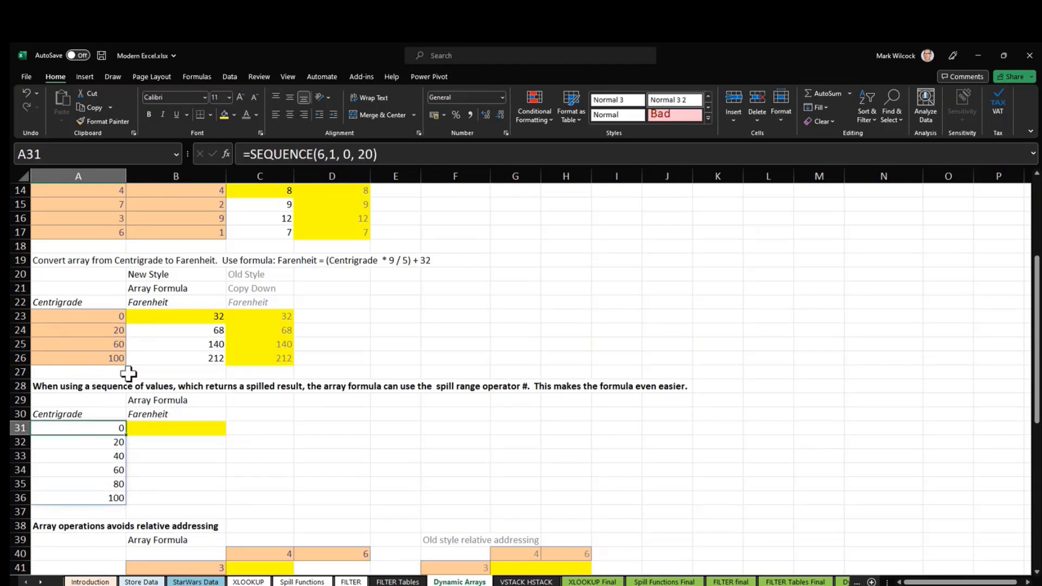
pyautogui.hotkey('ctrl', '2')
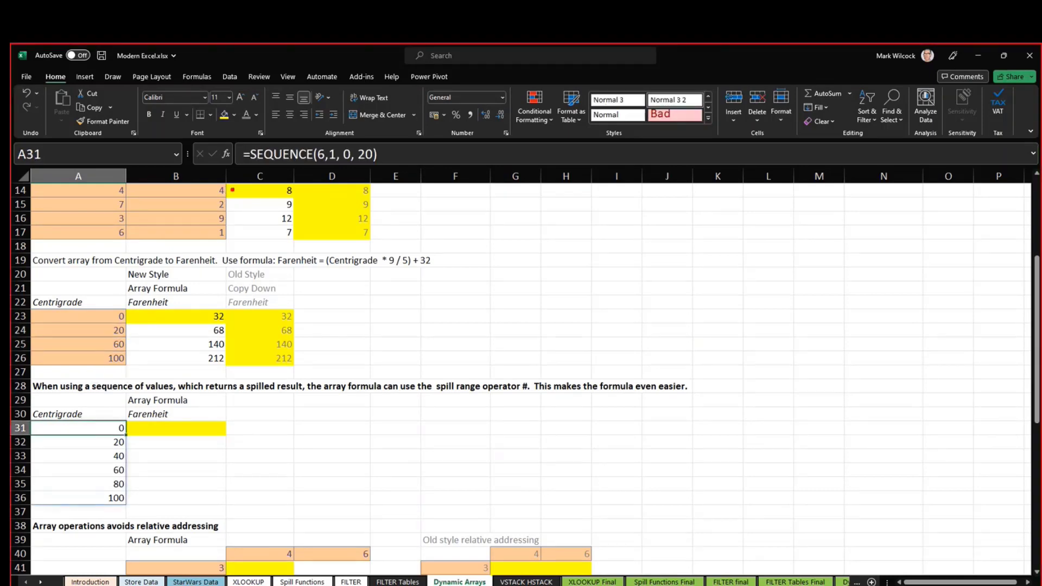
pyautogui.moveTo(238, 137)
pyautogui.mouseDown()
pyautogui.moveTo(266, 160)
pyautogui.moveTo(397, 169)
pyautogui.mouseUp()
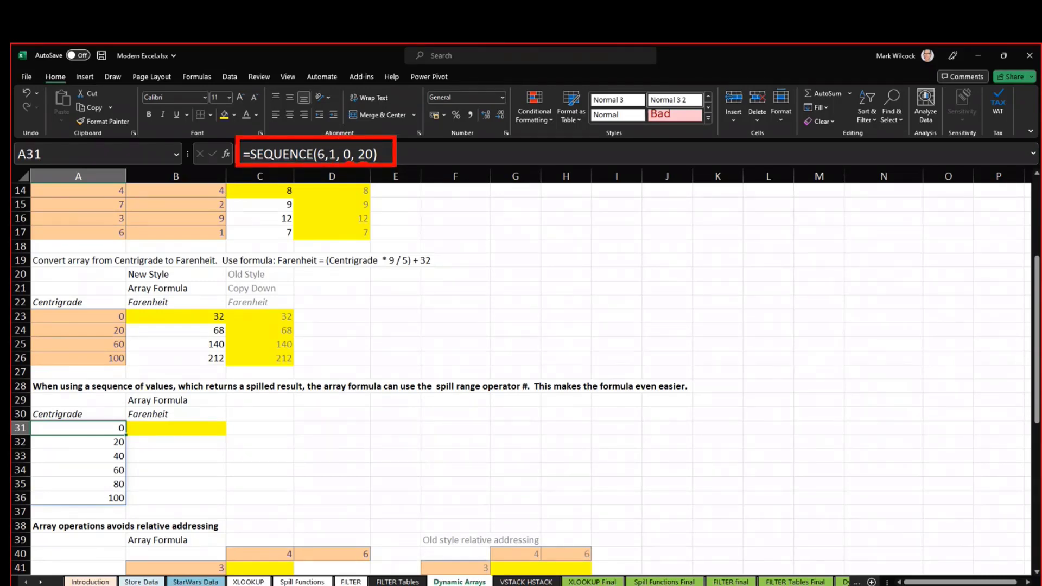
pyautogui.press('Escape')
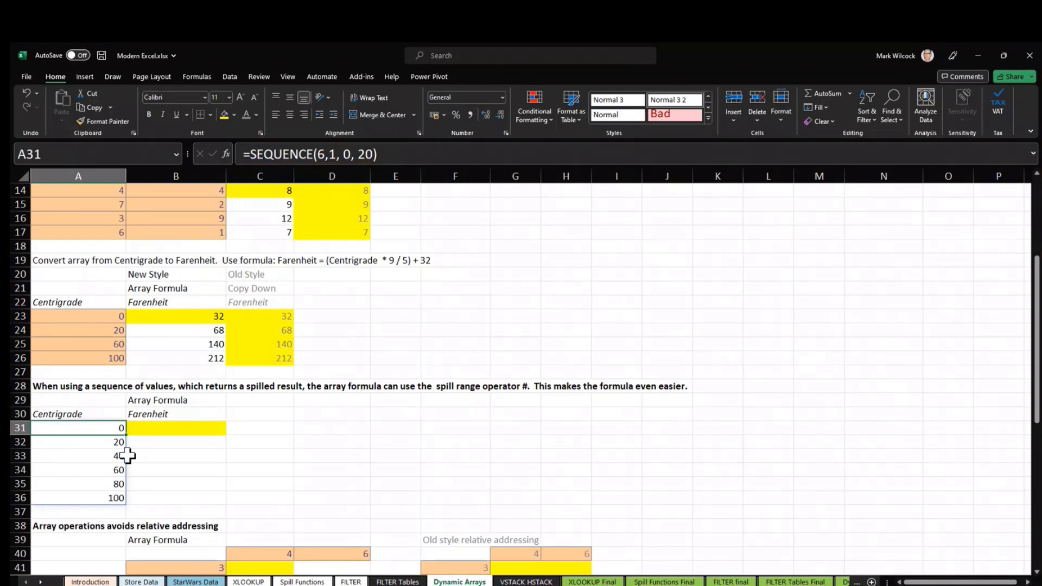
# Step: Enter =A31# * 9/5 + 32 in B31 to convert the whole spilled Centrigrade sequence to Farenheit
pyautogui.click(145, 432)
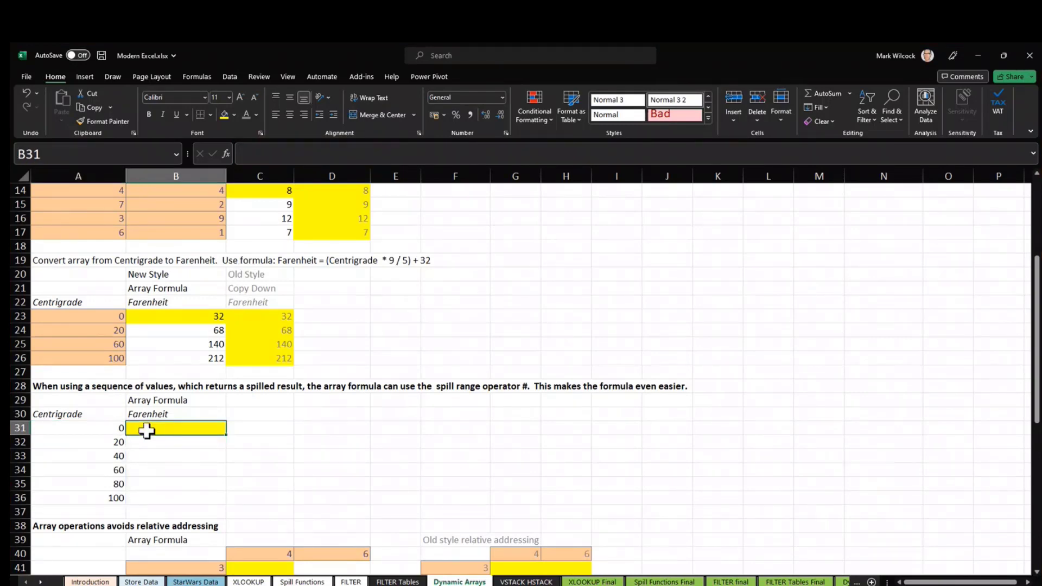
pyautogui.write('=')
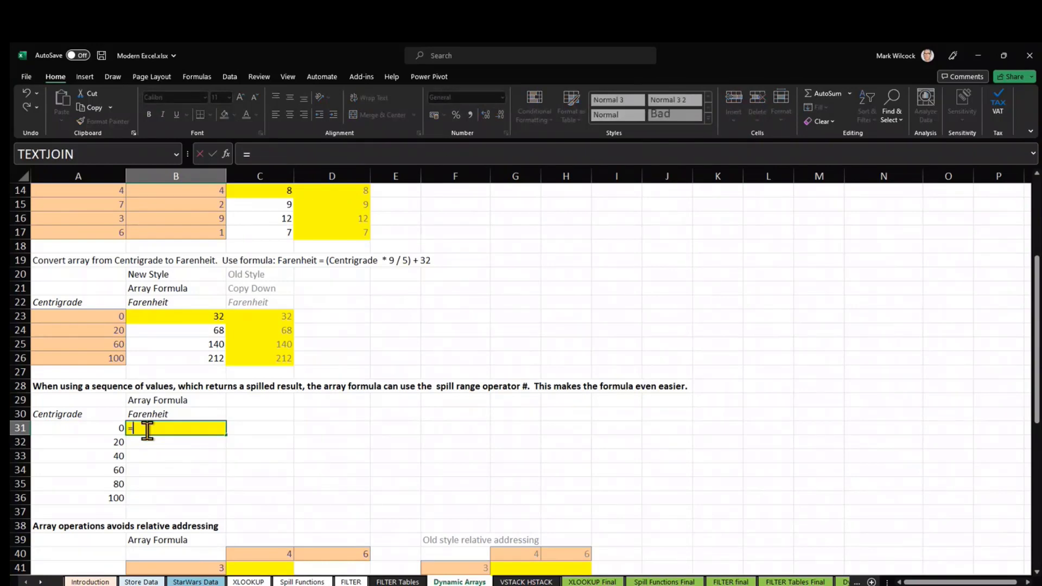
pyautogui.click(76, 427)
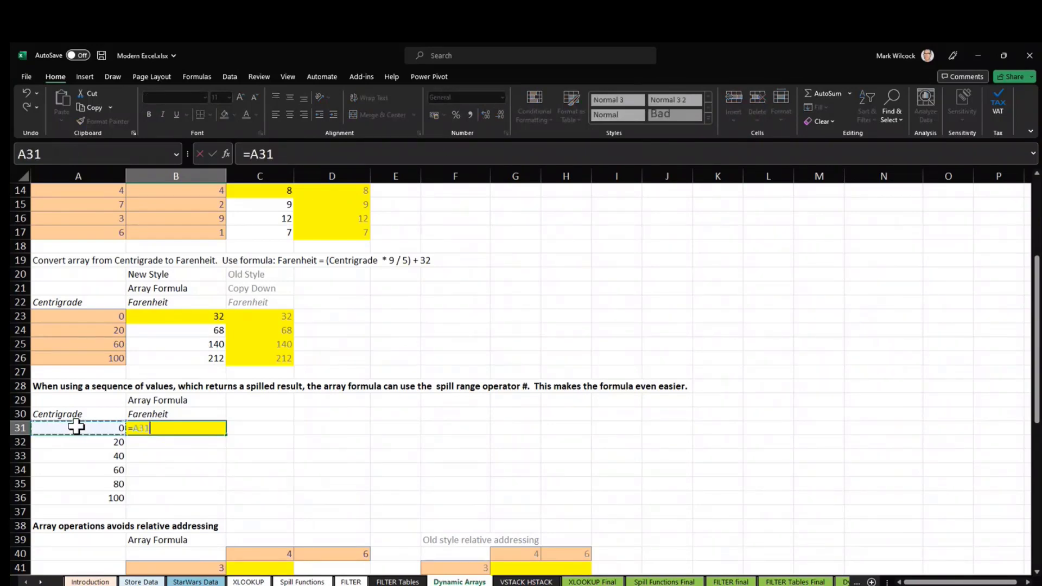
pyautogui.write('#')
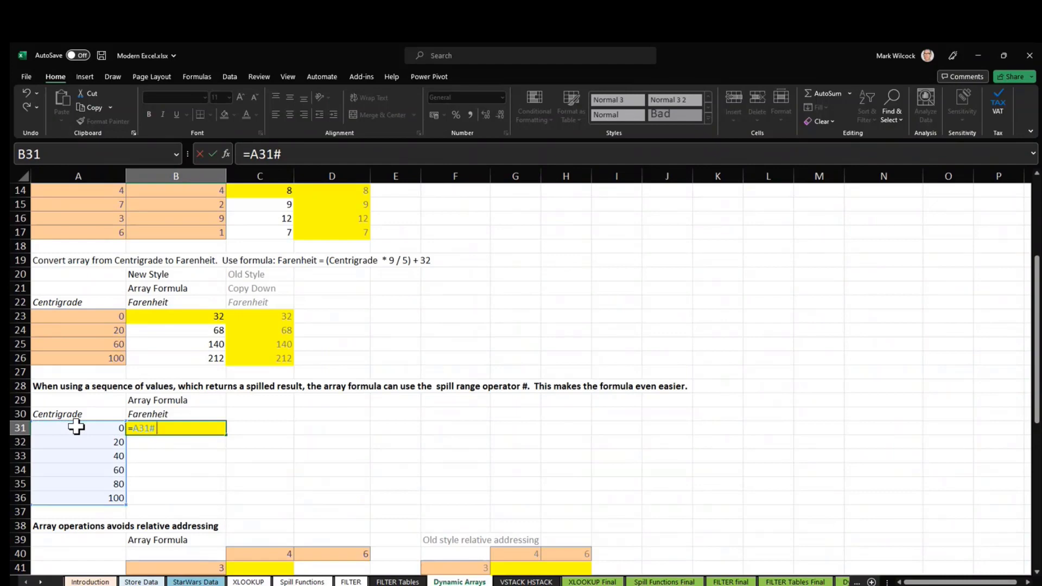
pyautogui.write(' * 9/5 + 32')
pyautogui.press('Return')
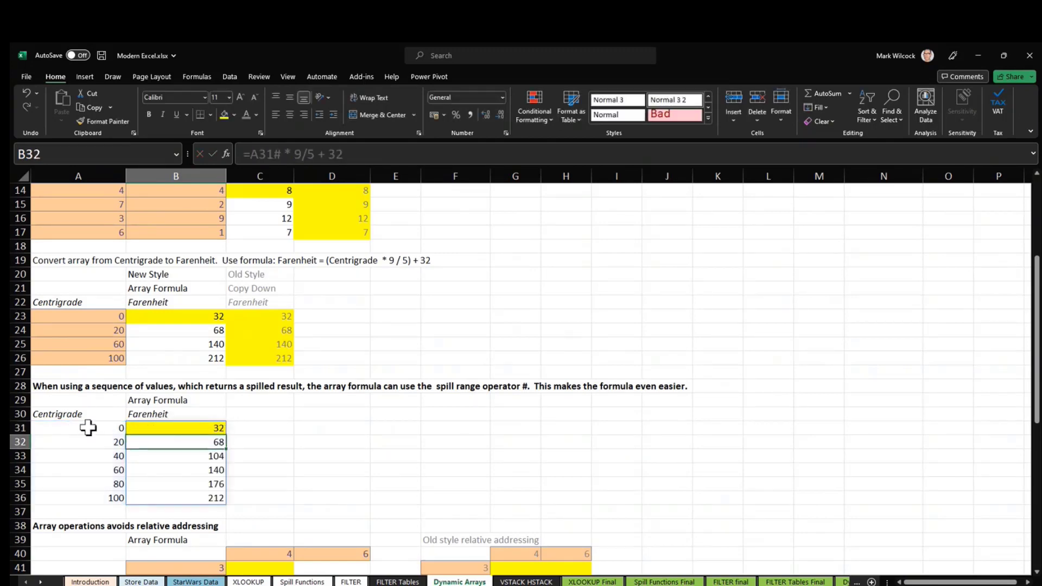
# Step: Set the rows argument of the SEQUENCE formula in A31 to 4
pyautogui.click(89, 427)
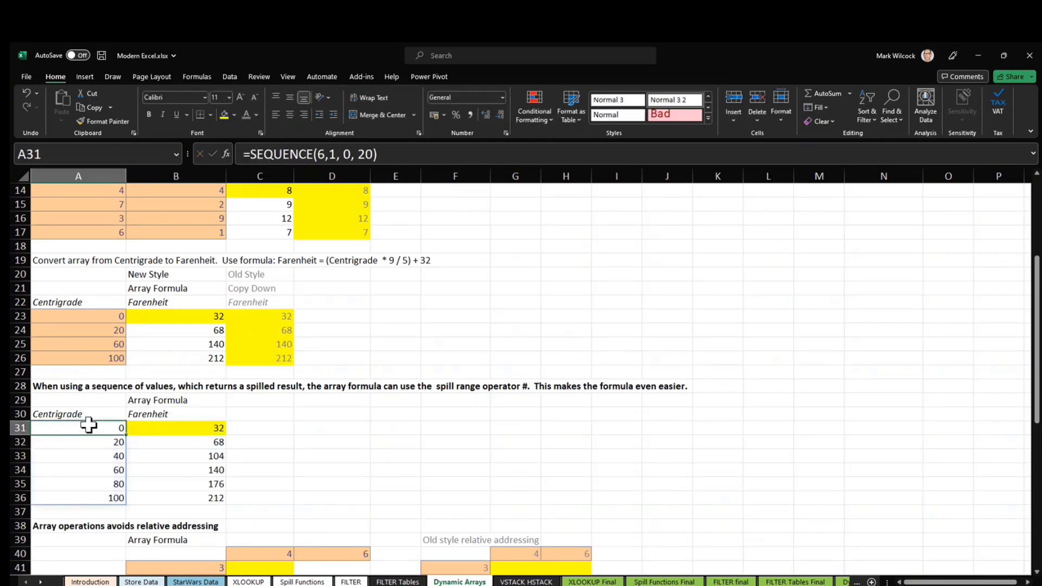
pyautogui.click(347, 155)
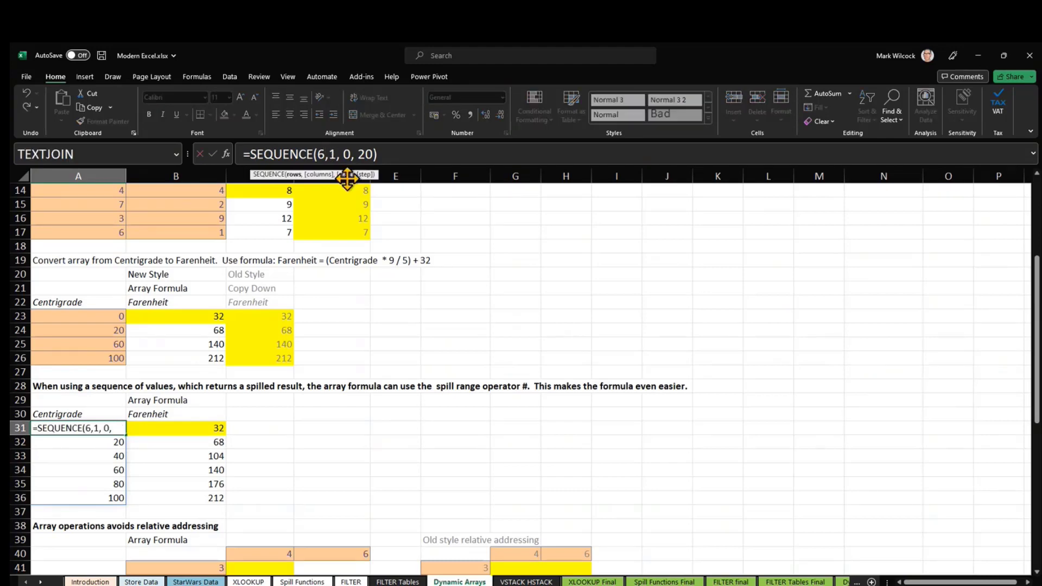
pyautogui.press('BackSpace')
pyautogui.write('4')
pyautogui.press('Return')
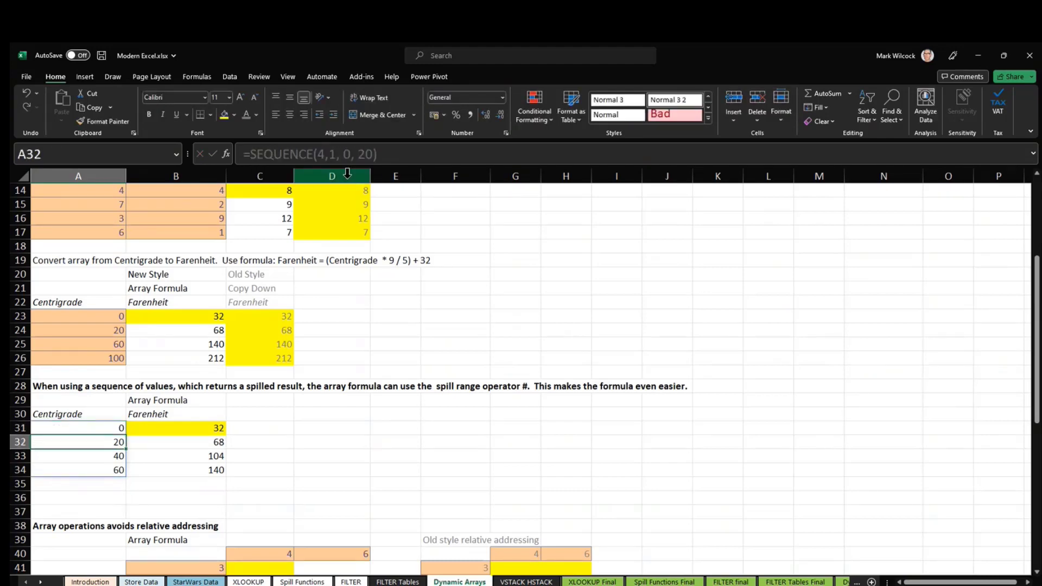
# Step: Check how far the Farenheit column spills beside the shortened sequence, and return to the SEQUENCE formula in A31
pyautogui.press('Down')
pyautogui.press('Down')
pyautogui.press('Right')
pyautogui.press('Right')
pyautogui.press('Left')
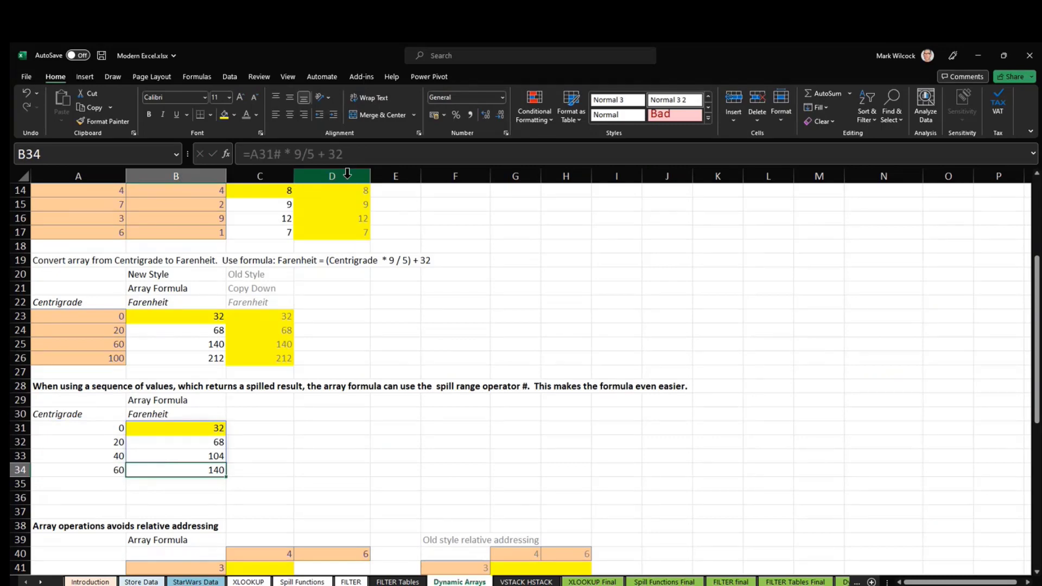
pyautogui.press('Up')
pyautogui.press('Up')
pyautogui.press('Up')
pyautogui.press('Left')
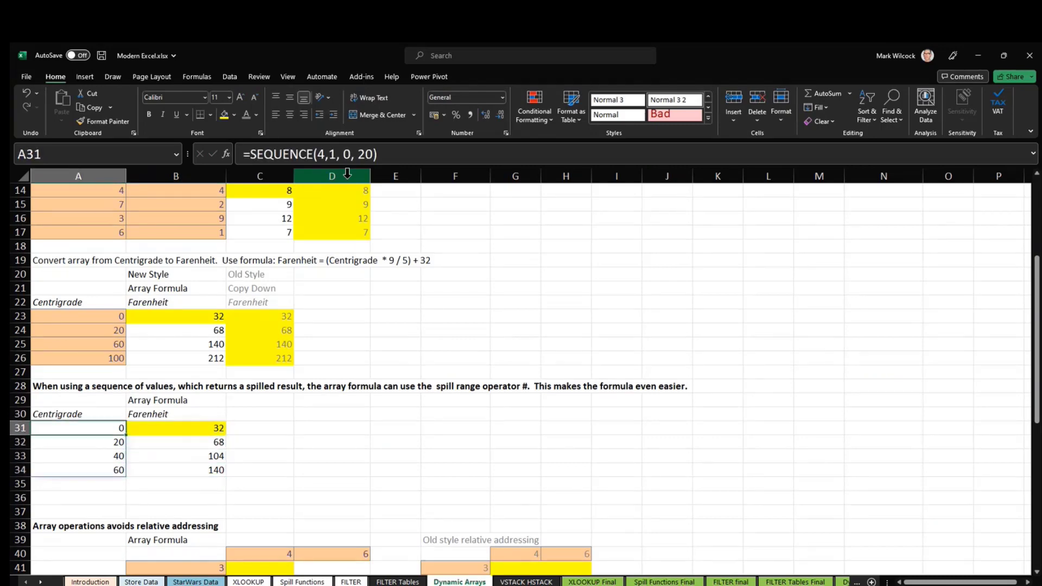
# Step: Compare the formula shown for the spilled Centrigrade cells below A31 with the SEQUENCE formula in A31 itself
pyautogui.press('Right')
pyautogui.press('Left')
pyautogui.press('Down')
pyautogui.press('Down')
pyautogui.press('Down')
pyautogui.press('Up')
pyautogui.press('Up')
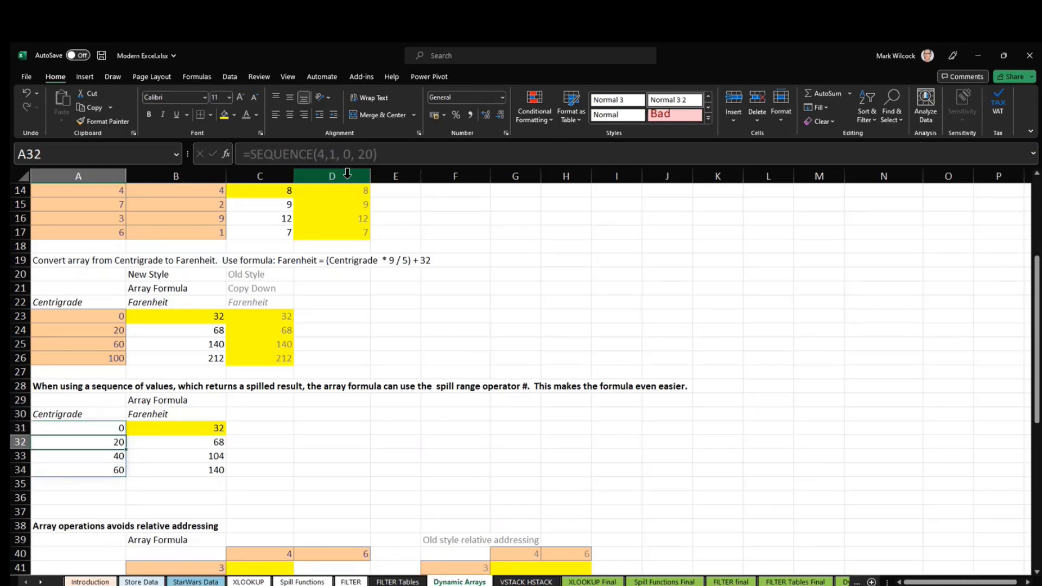
pyautogui.press('Up')
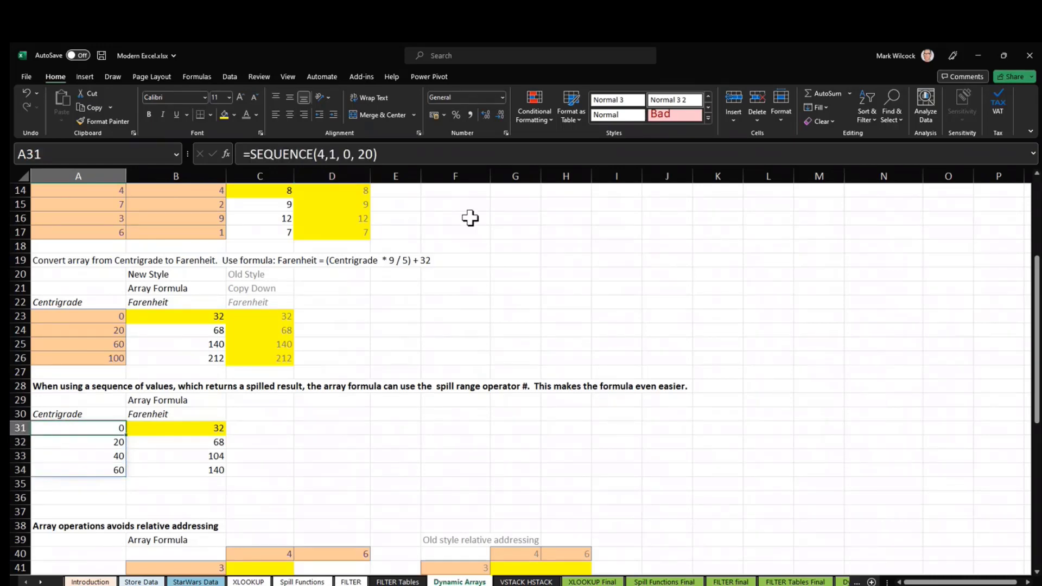
# Step: Examine the multiplication inputs in F41:F42 and G40:H40 of the old style relative addressing grid
pyautogui.scroll(-3, 470, 218)
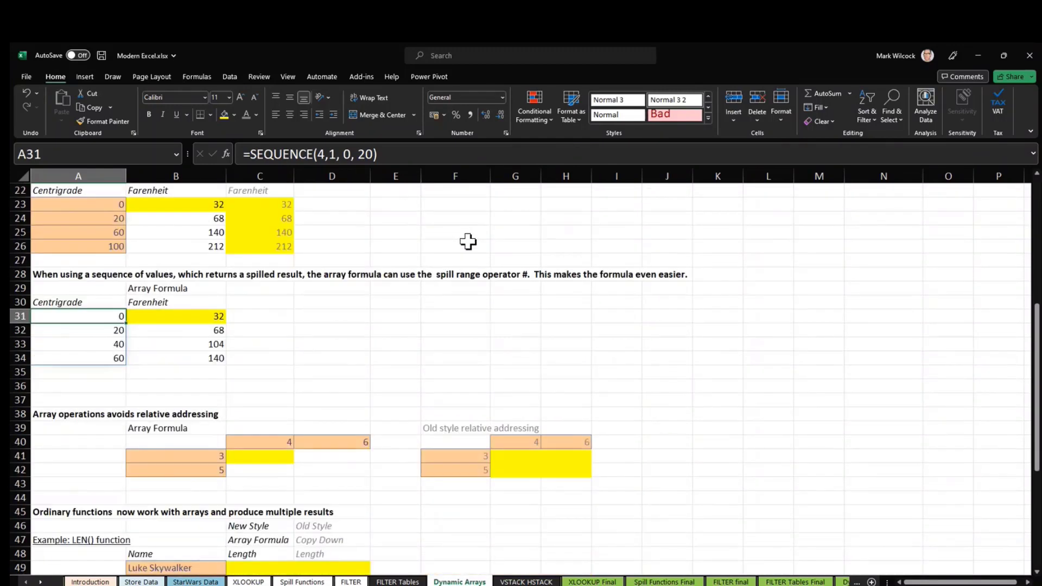
pyautogui.click(511, 428)
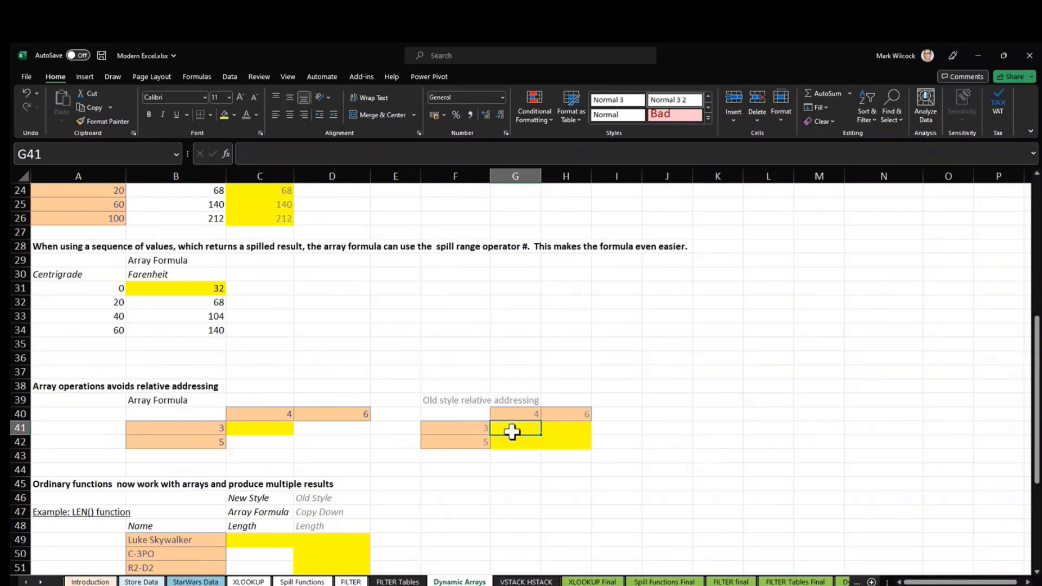
pyautogui.click(472, 432)
pyautogui.click(473, 441)
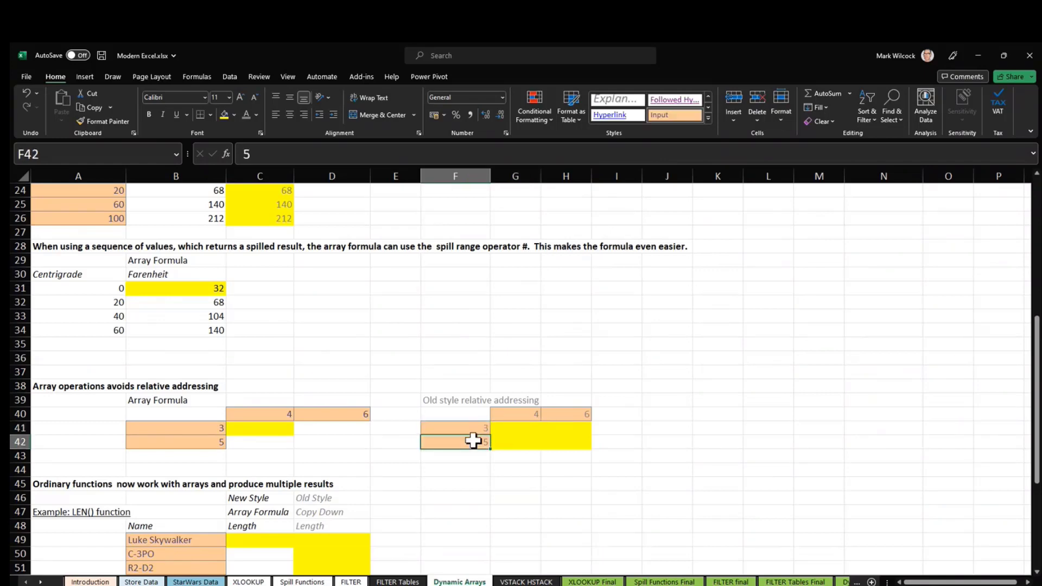
pyautogui.click(535, 414)
pyautogui.click(554, 414)
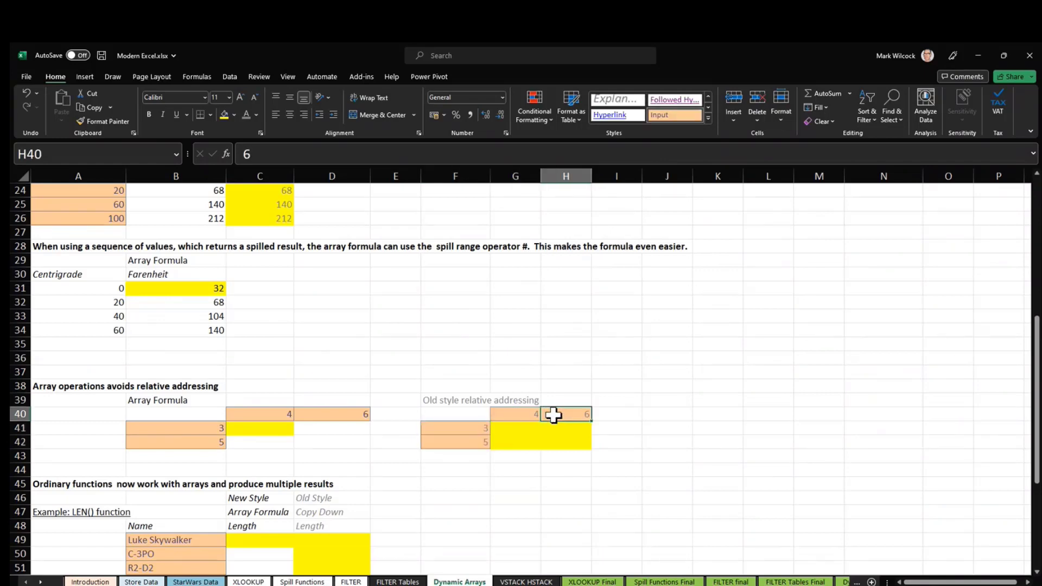
# Step: Enter =G$40 * $F41 in G41, fixing the row of the first reference and the column of the second
pyautogui.click(512, 429)
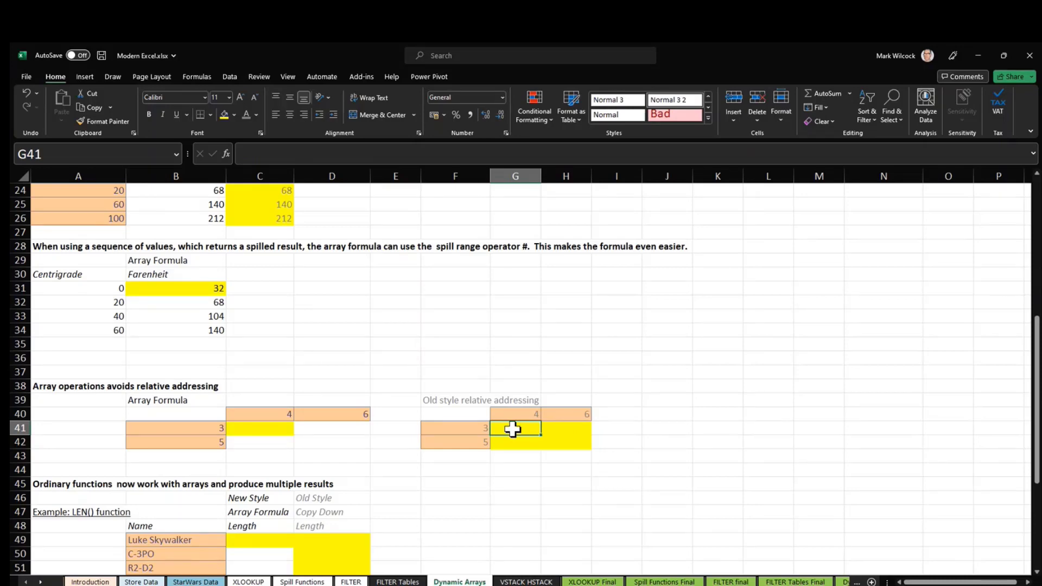
pyautogui.write('=')
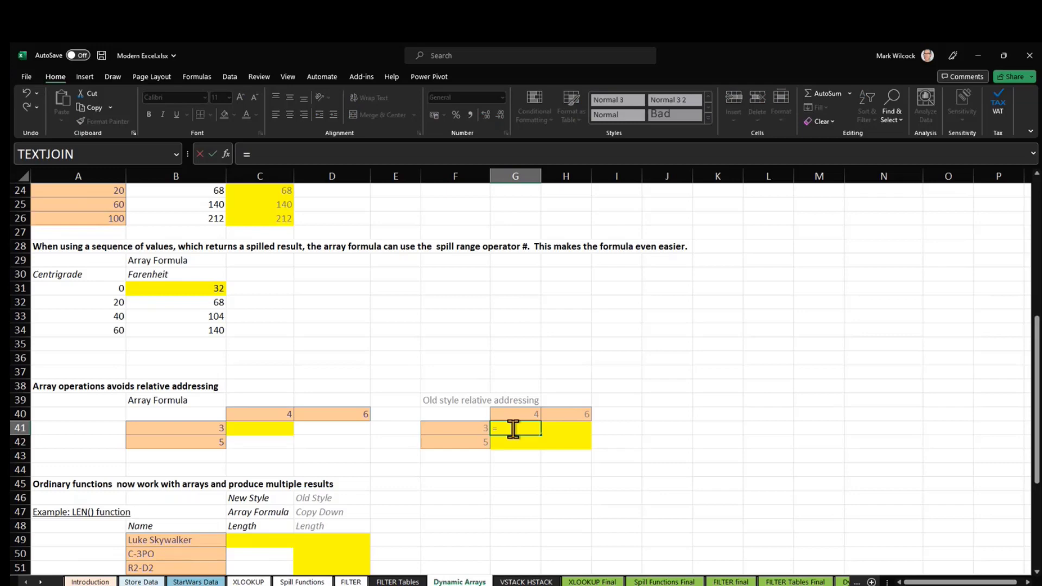
pyautogui.click(520, 415)
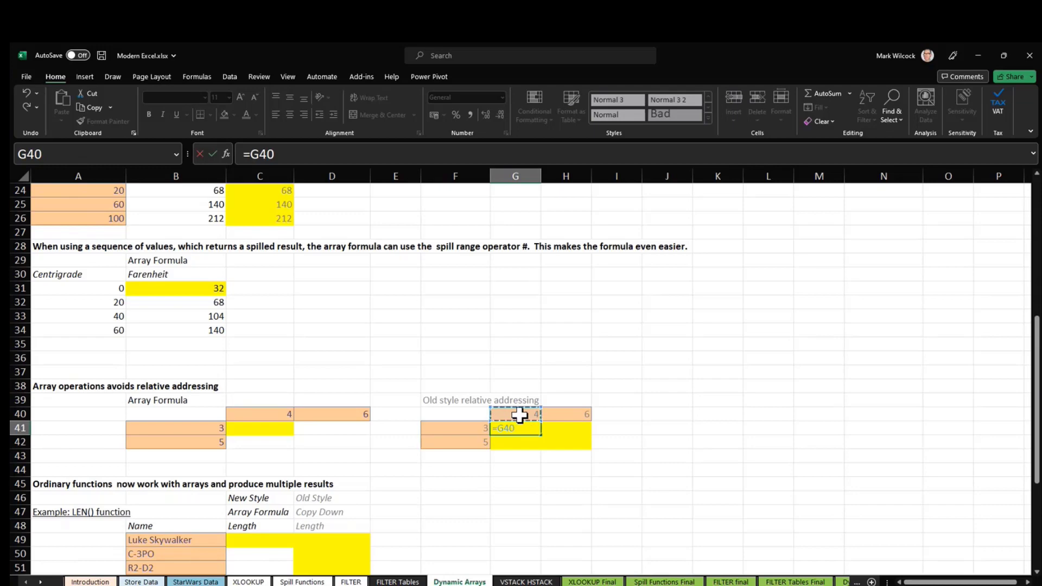
pyautogui.press('F4')
pyautogui.press('F4')
pyautogui.press('F2')
pyautogui.click(470, 428)
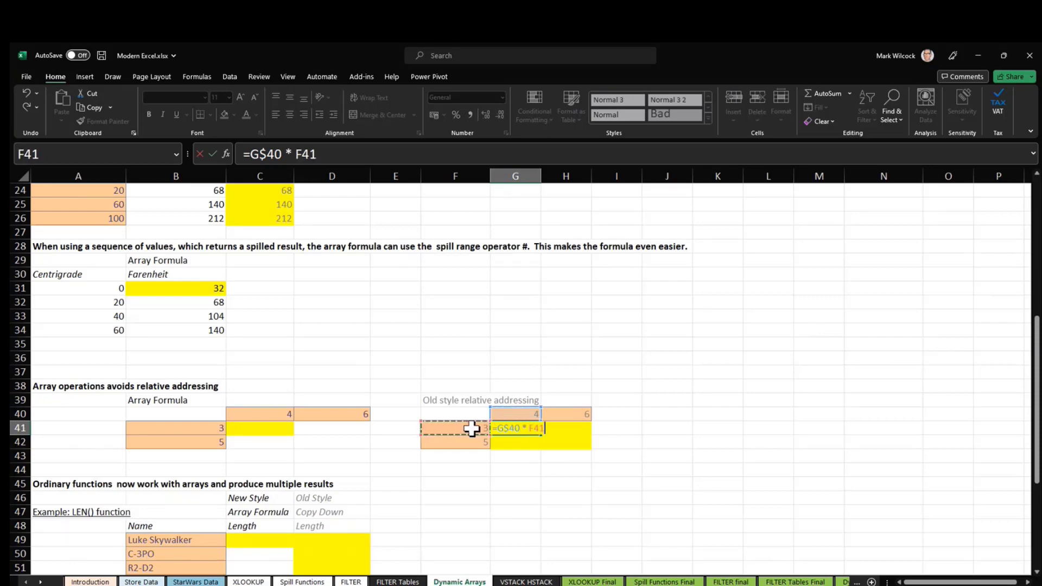
pyautogui.press('F4')
pyautogui.press('F4')
pyautogui.press('F4')
pyautogui.press('Return')
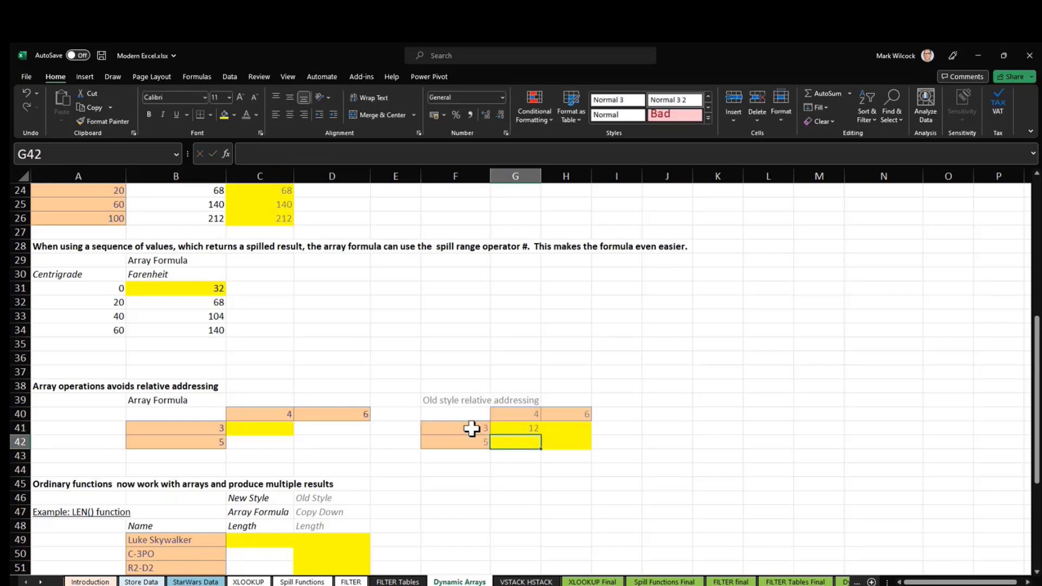
# Step: Copy the mixed-reference formula from G41 across the rest of the grid G41:H42 and check the formula in H42
pyautogui.click(539, 430)
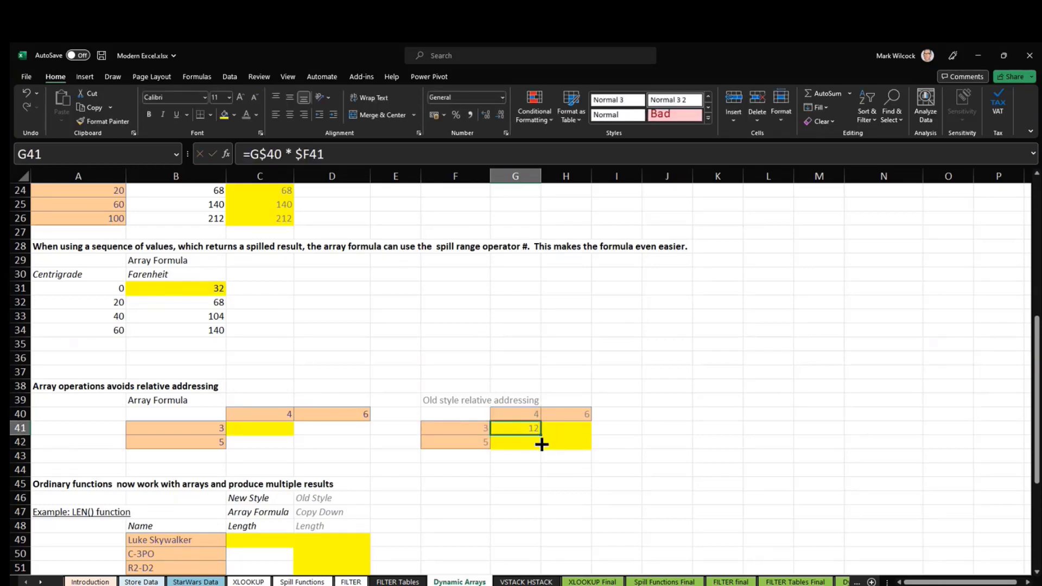
pyautogui.moveTo(542, 444); pyautogui.dragTo(570, 453)
pyautogui.click(571, 444)
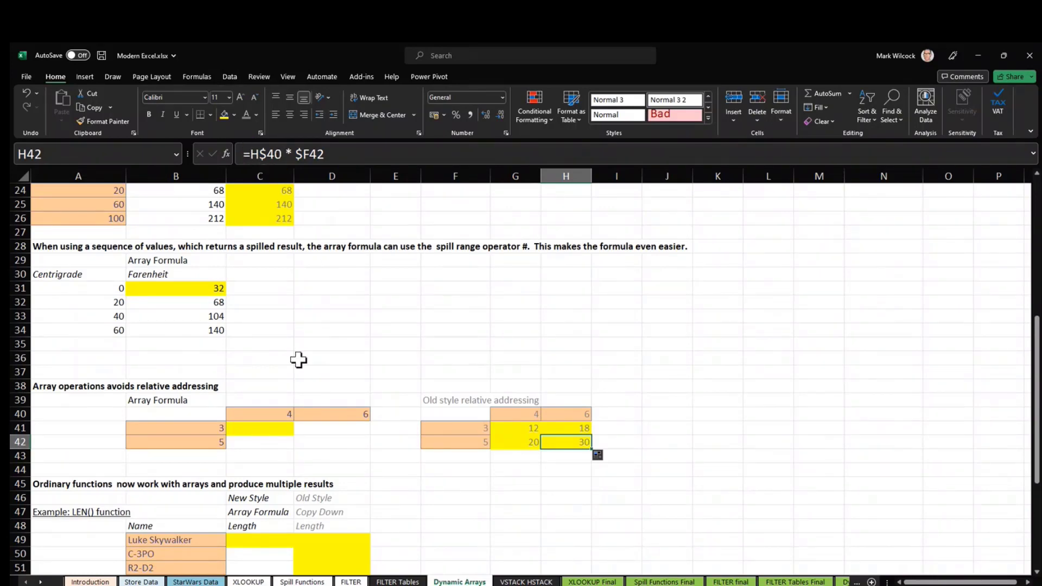
# Step: Enter the single array formula =B41:B42 * C40:D40 in C41 to fill the multiplication grid
pyautogui.scroll(-1, 260, 456)
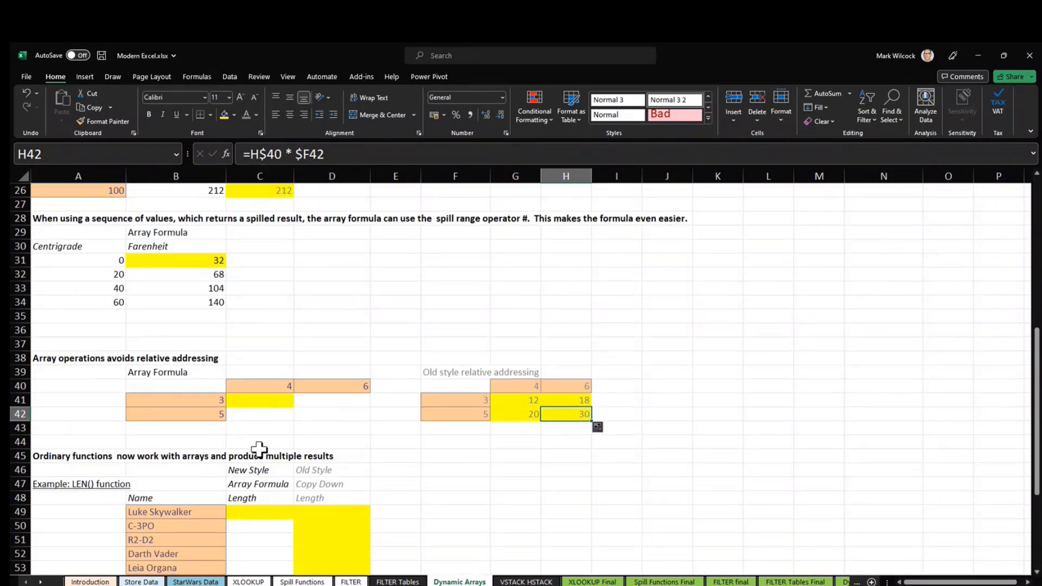
pyautogui.click(255, 402)
pyautogui.write('=')
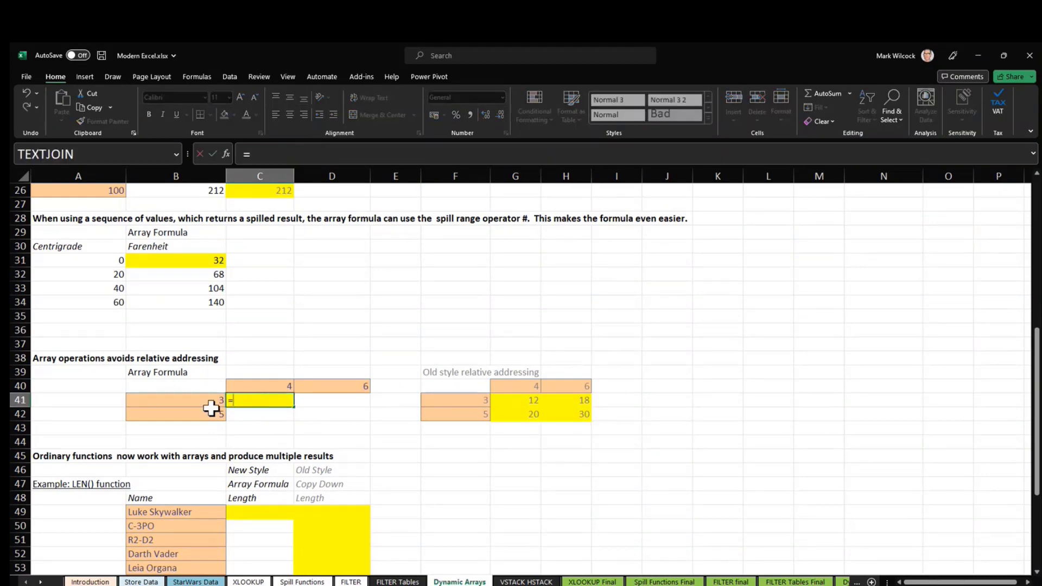
pyautogui.moveTo(208, 400); pyautogui.dragTo(208, 412)
pyautogui.write('*')
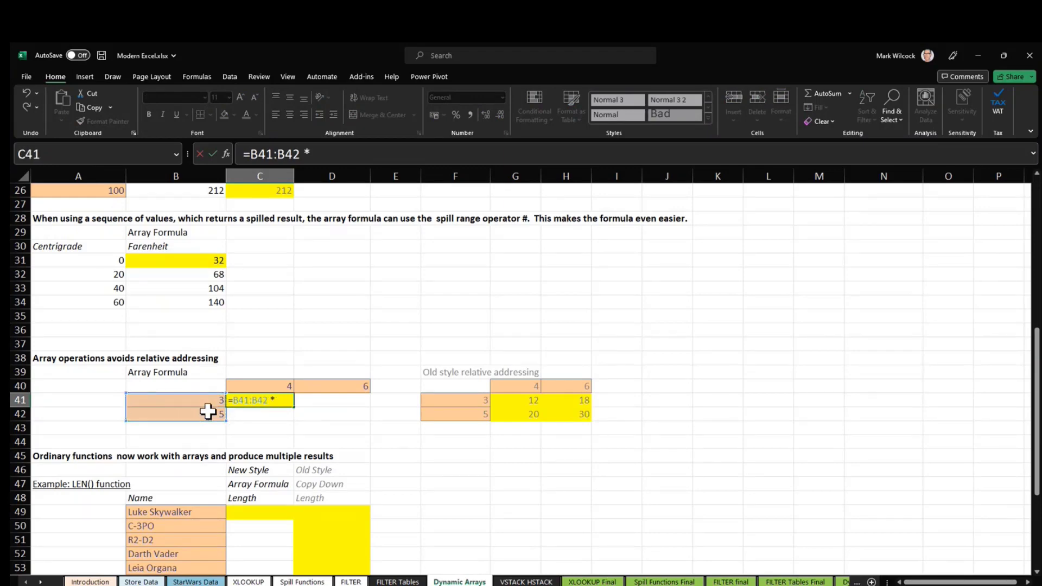
pyautogui.moveTo(282, 389); pyautogui.dragTo(315, 387)
pyautogui.press('Return')
pyautogui.press('Up')
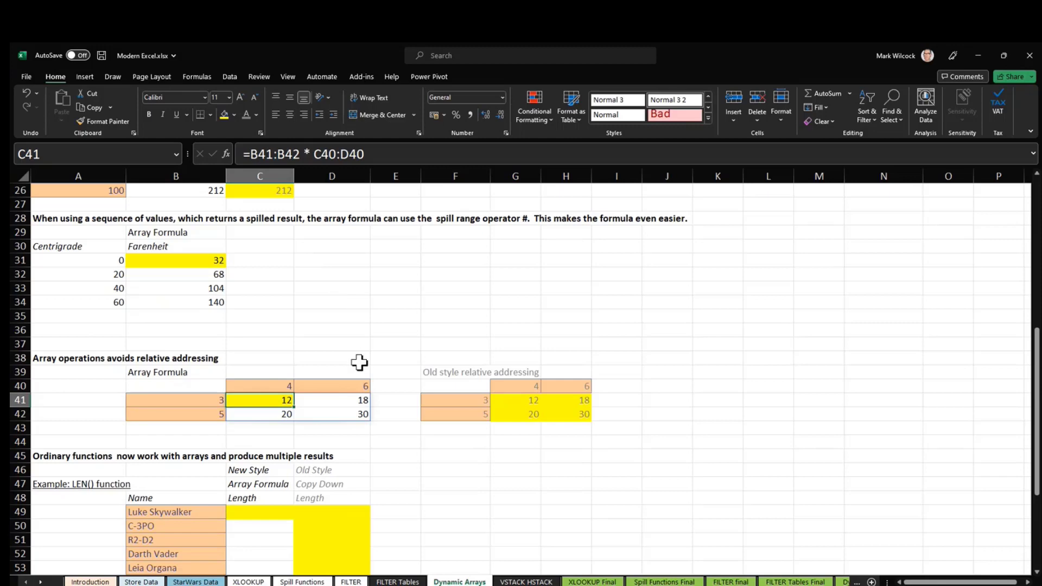
# Step: Enter =LEN(B49) in D49 for the old style name length and copy it down to D55
pyautogui.scroll(-2, 360, 363)
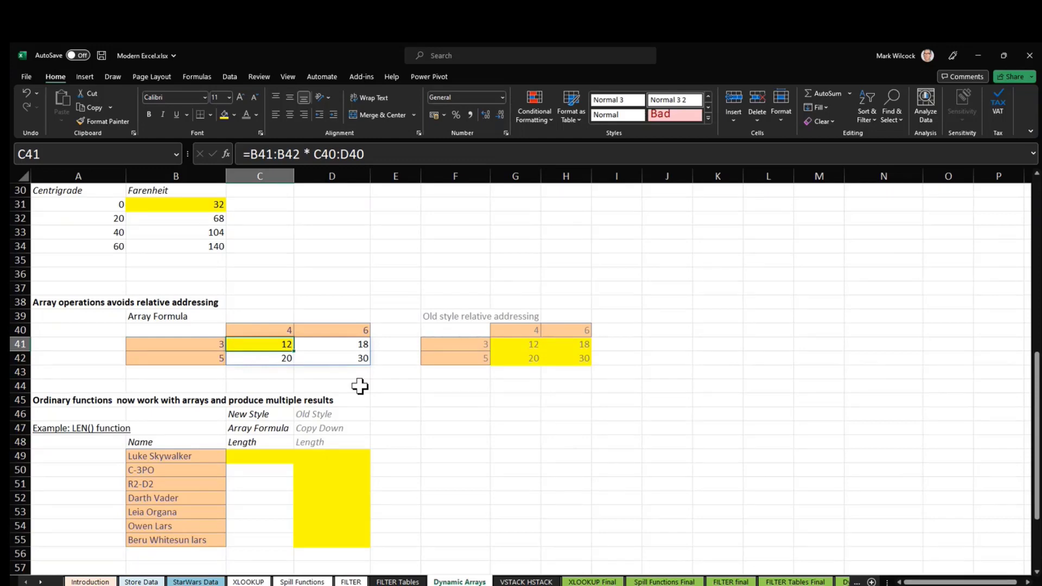
pyautogui.click(193, 454)
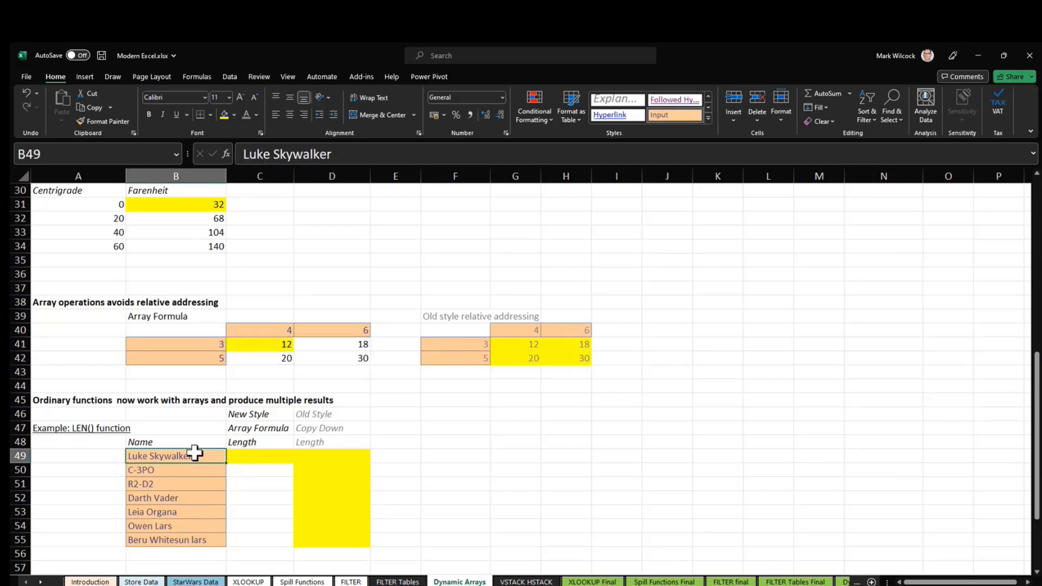
pyautogui.click(332, 458)
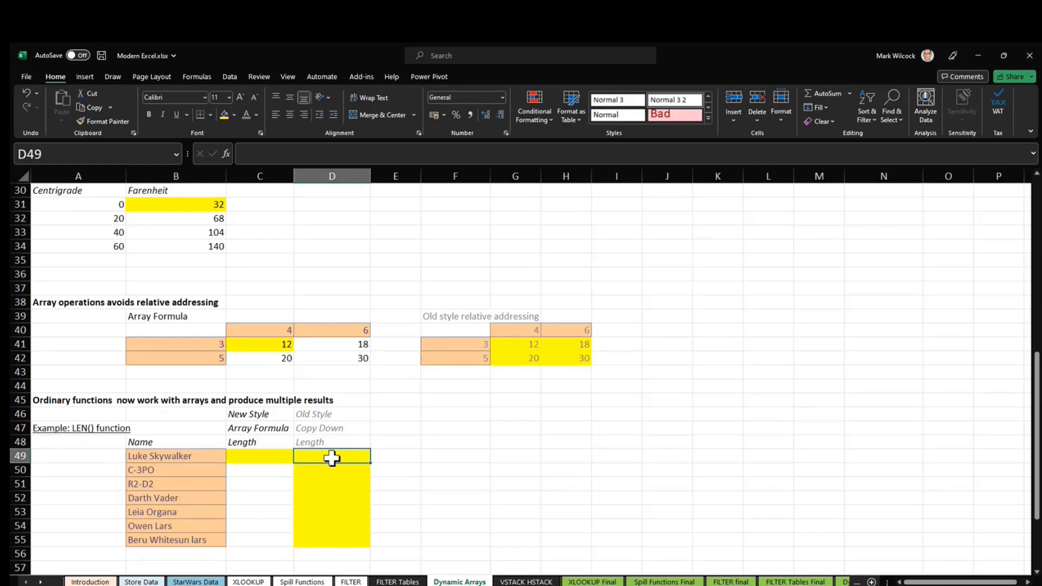
pyautogui.write('=')
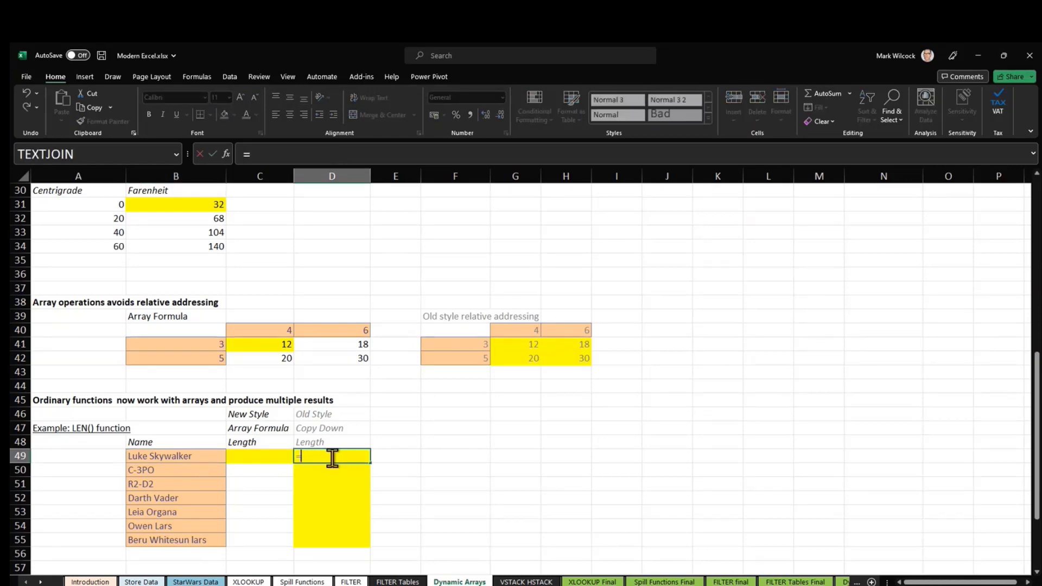
pyautogui.write('len')
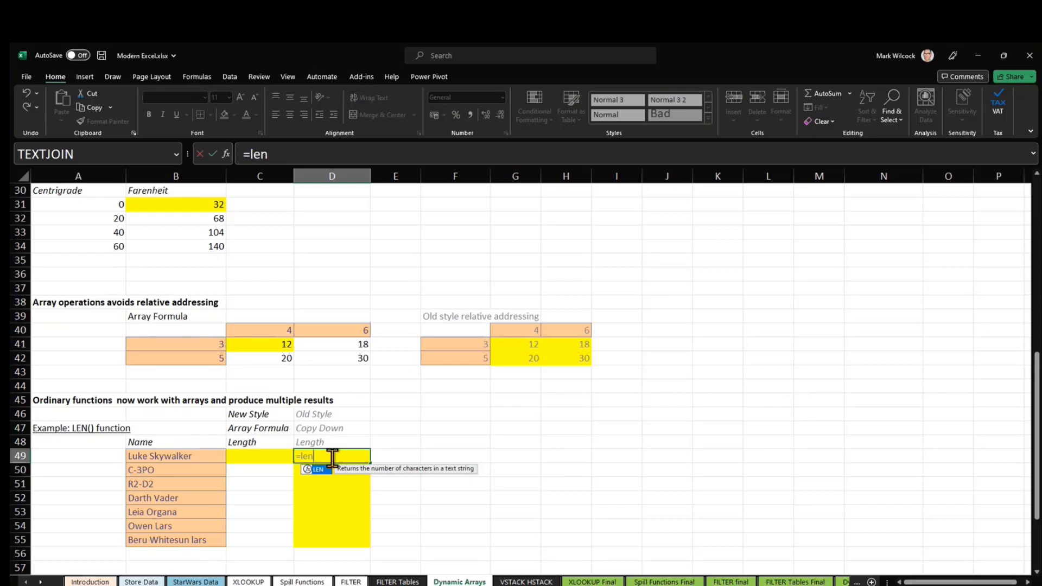
pyautogui.write('(')
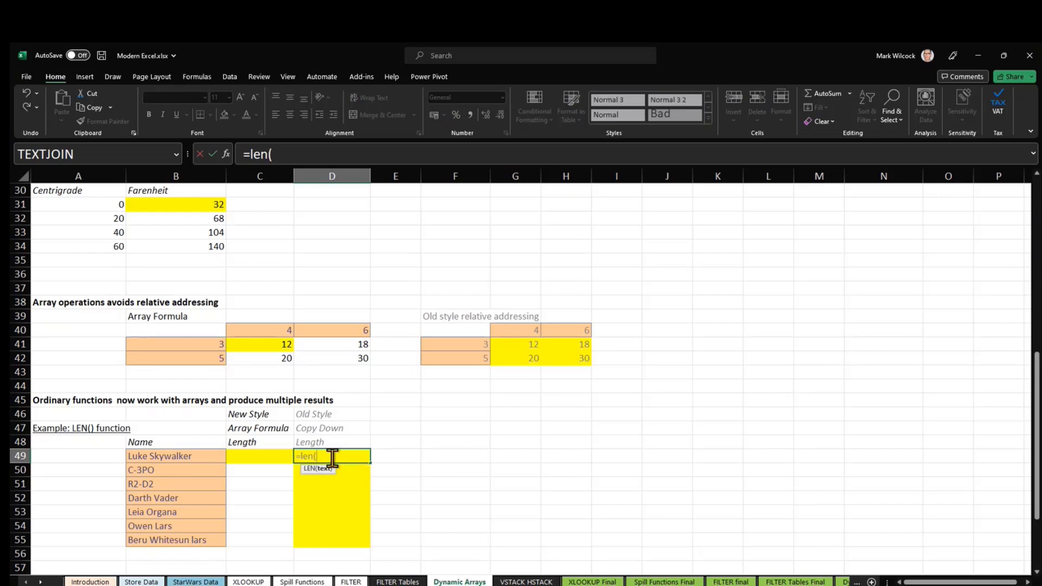
pyautogui.click(162, 458)
pyautogui.write(')')
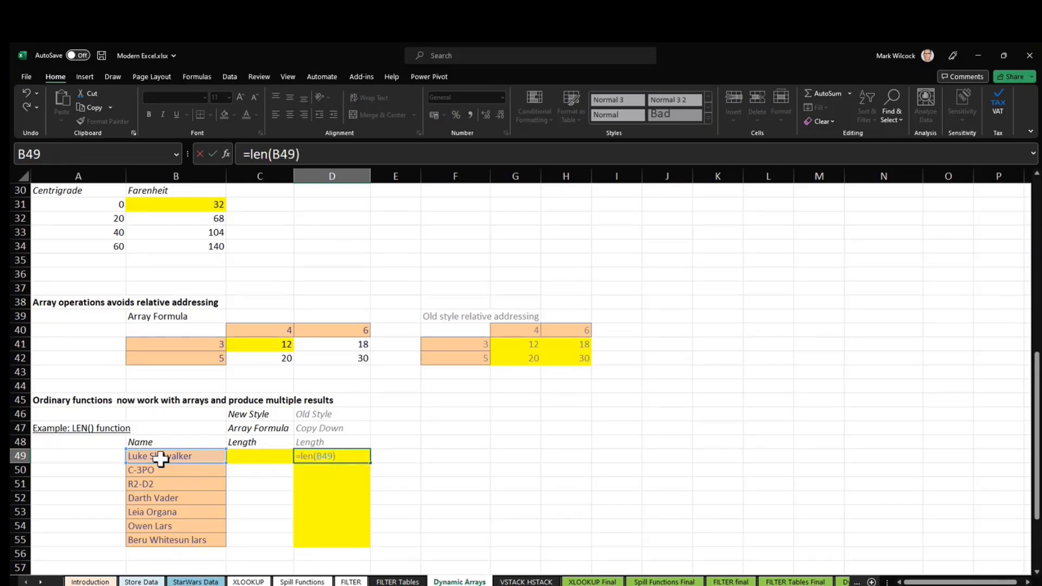
pyautogui.press('Return')
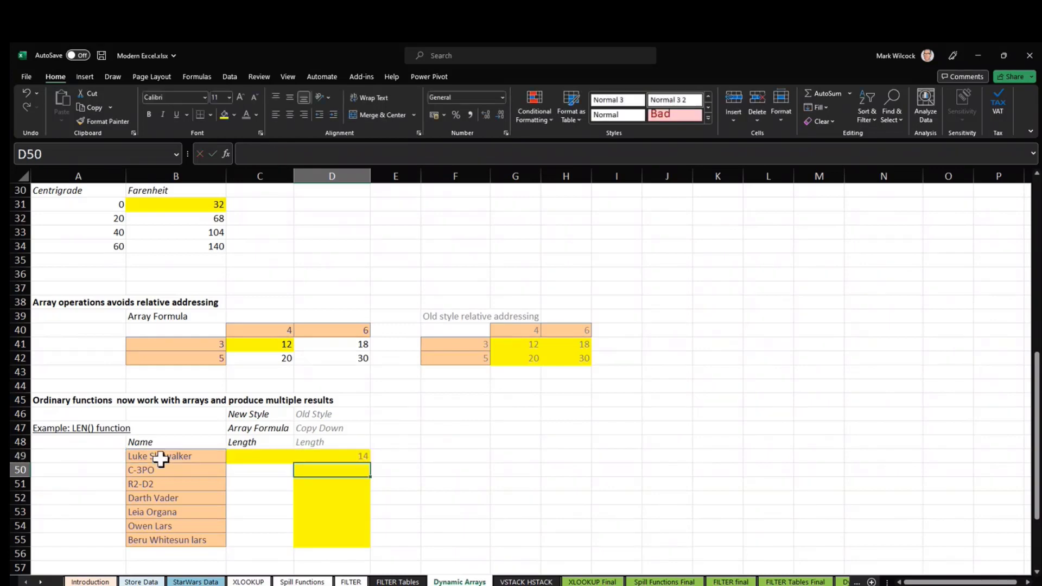
pyautogui.click(320, 457)
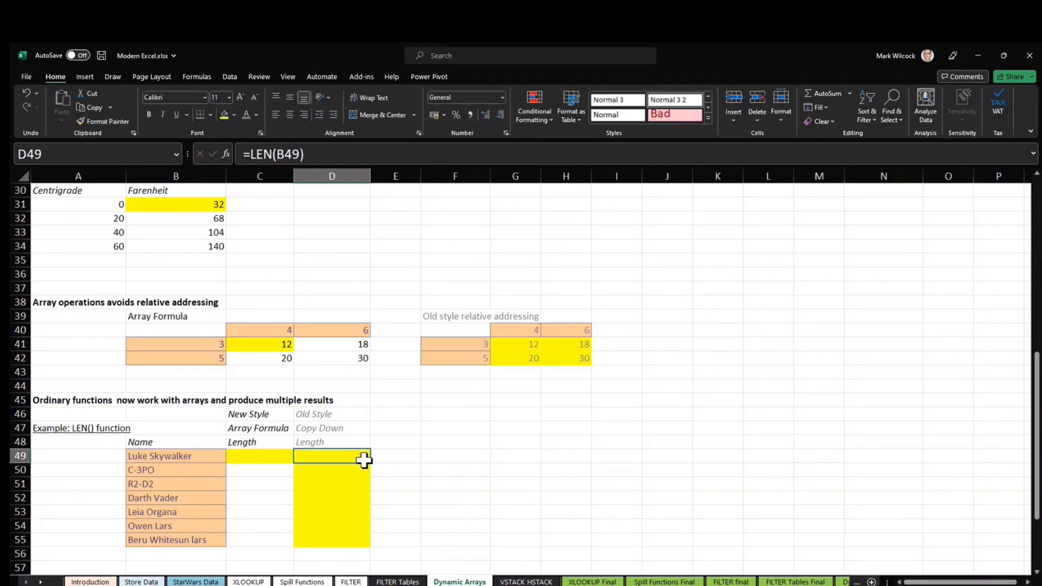
pyautogui.moveTo(372, 477); pyautogui.dragTo(372, 542)
# Step: Enter the array formula =LEN(B49:B55) in C49 to return all the name lengths, and check the formula there
pyautogui.click(259, 456)
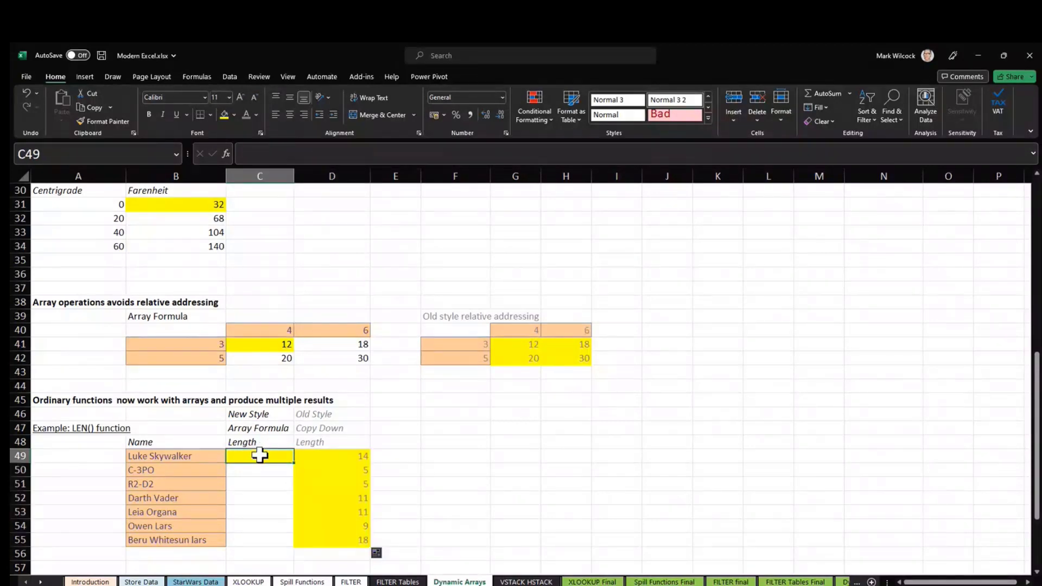
pyautogui.write('=len')
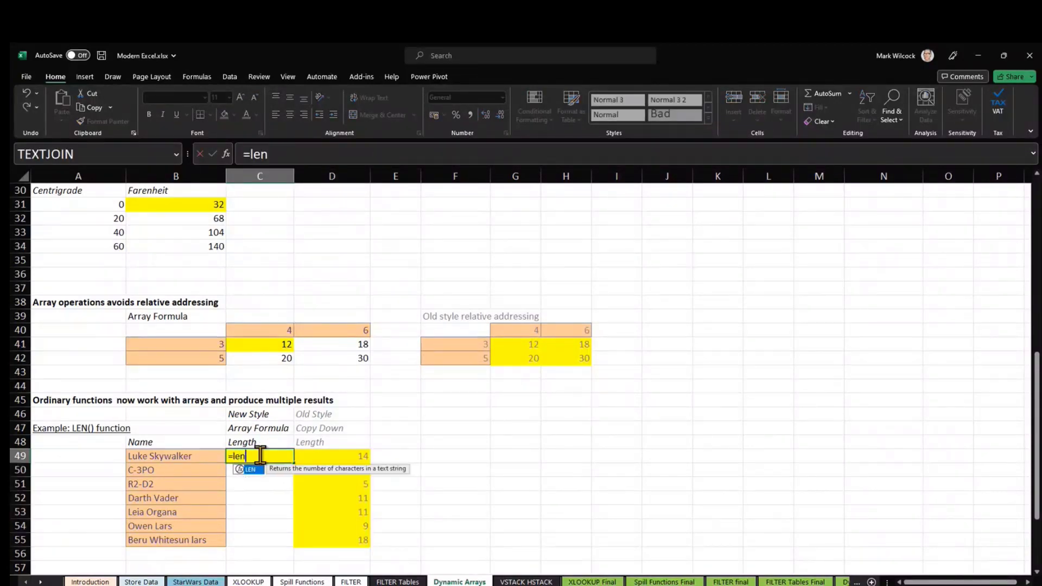
pyautogui.write('(')
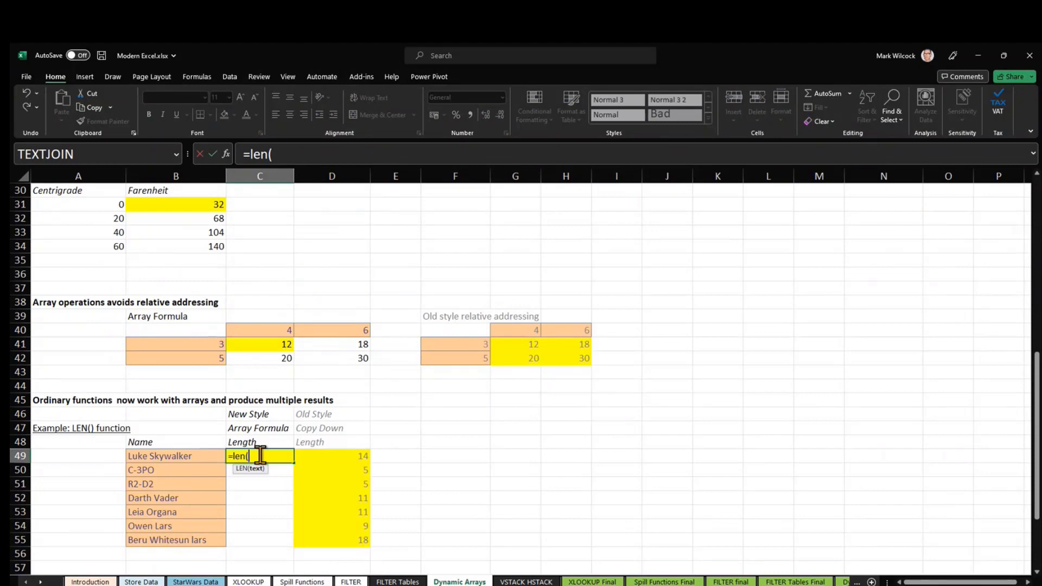
pyautogui.moveTo(180, 456); pyautogui.dragTo(171, 537)
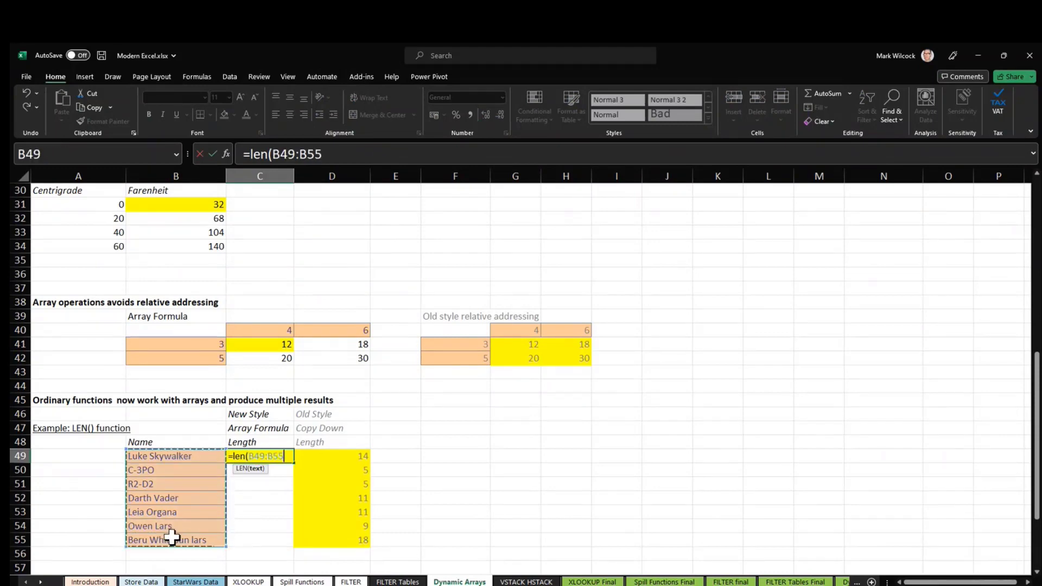
pyautogui.press('Return')
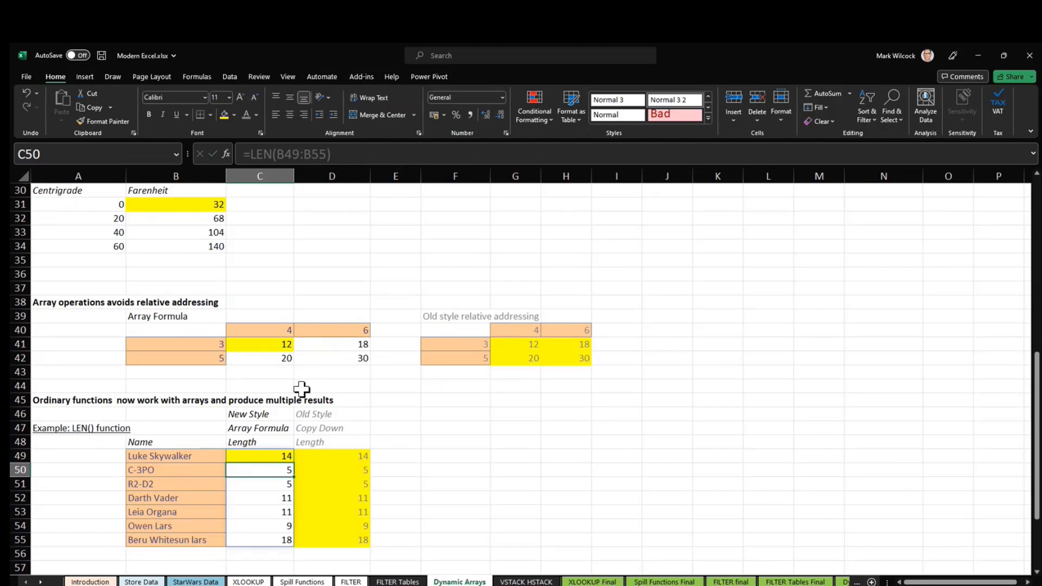
pyautogui.scroll(-1, 302, 390)
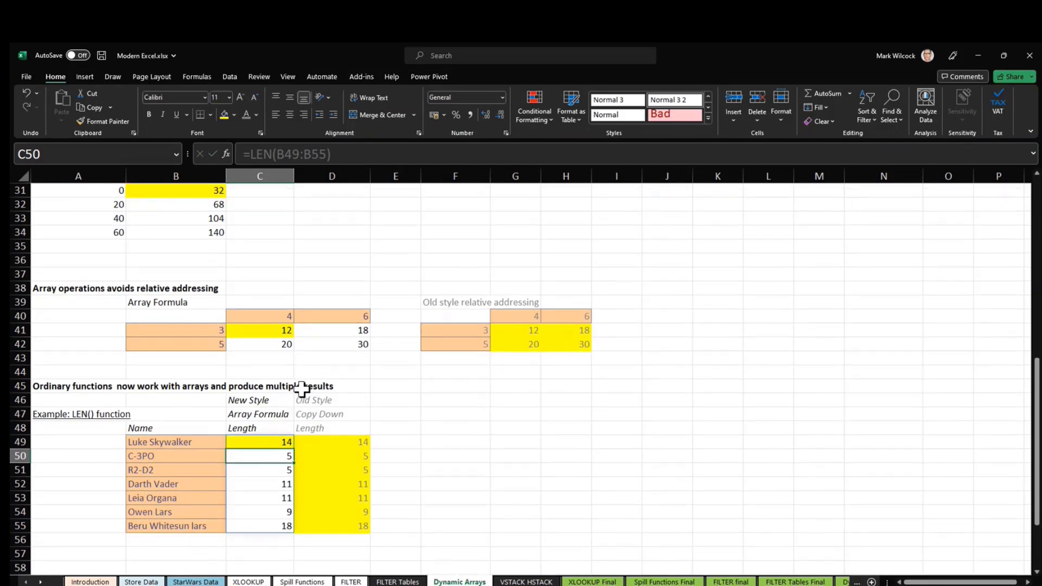
pyautogui.click(283, 427)
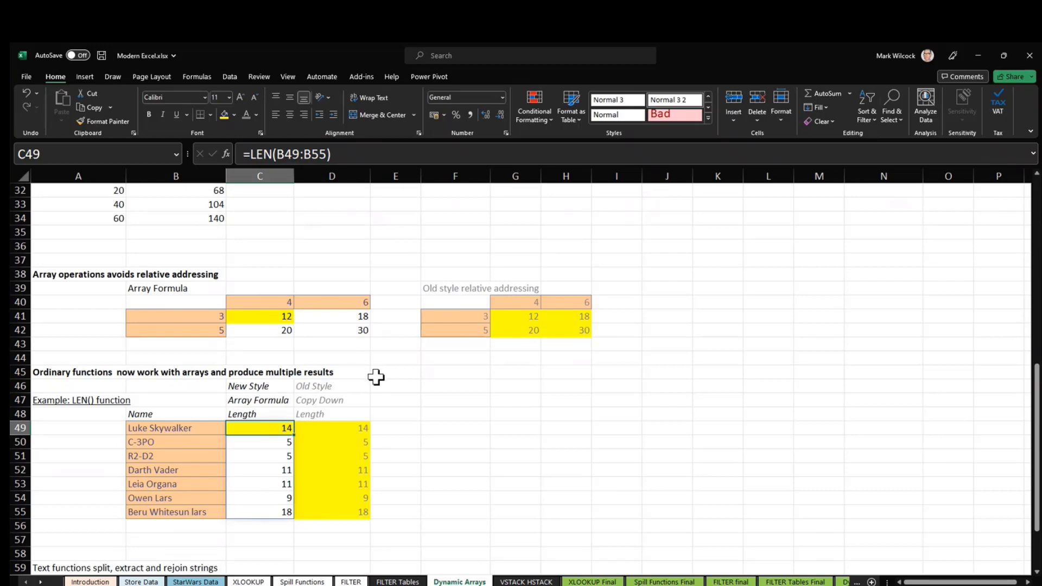
# Step: Enter =TEXTBEFORE(B61, " ") in C61 to extract the first name and copy it down to C65
pyautogui.scroll(-2, 377, 374)
pyautogui.scroll(-3, 376, 377)
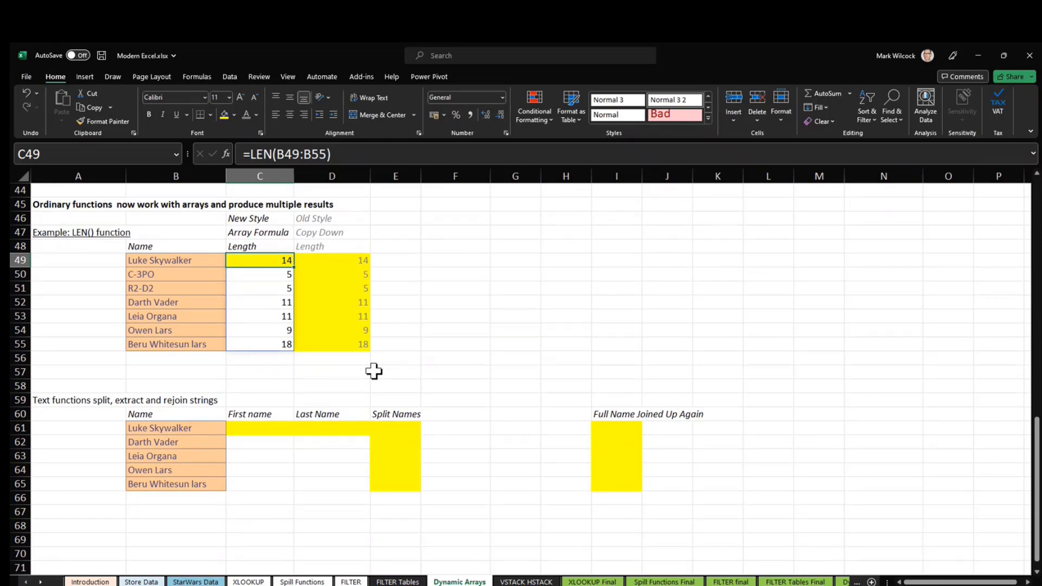
pyautogui.click(156, 429)
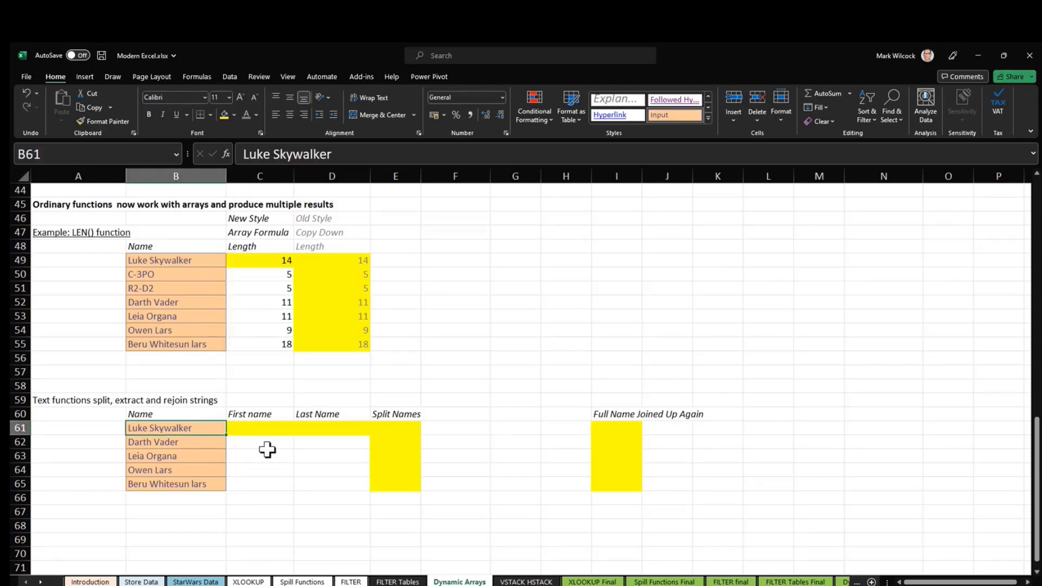
pyautogui.click(181, 483)
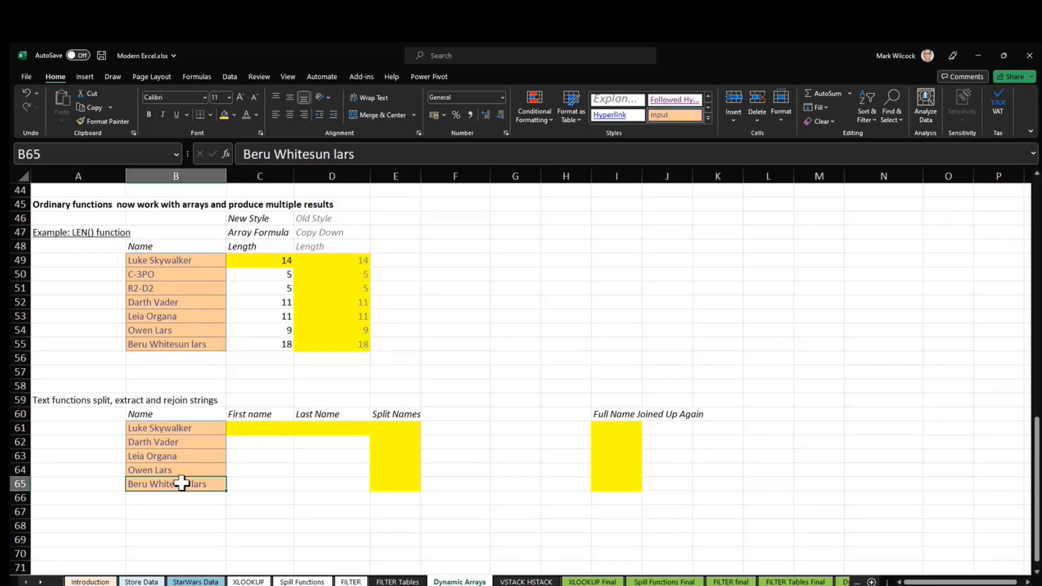
pyautogui.click(270, 427)
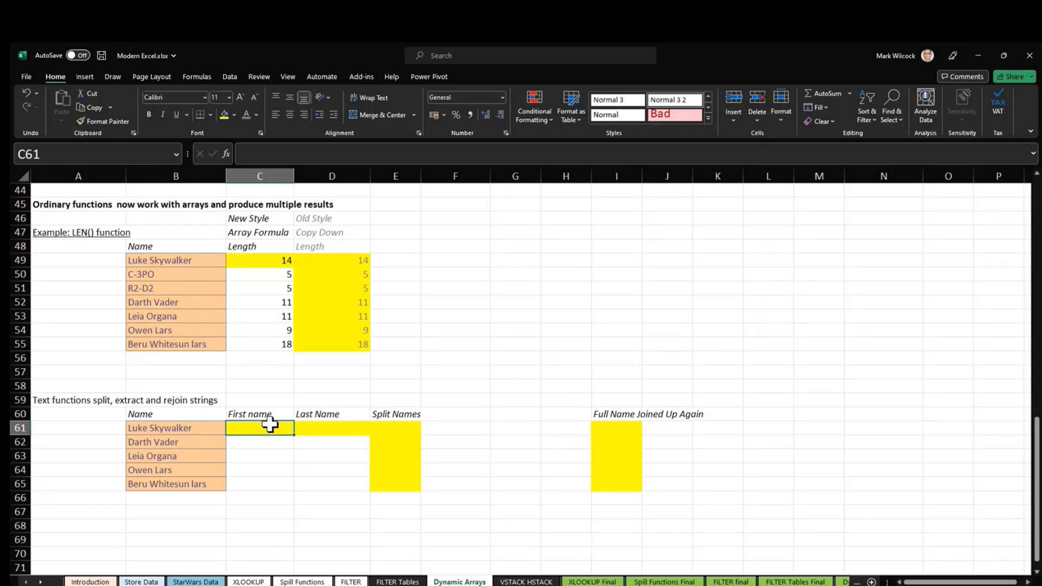
pyautogui.write('=text')
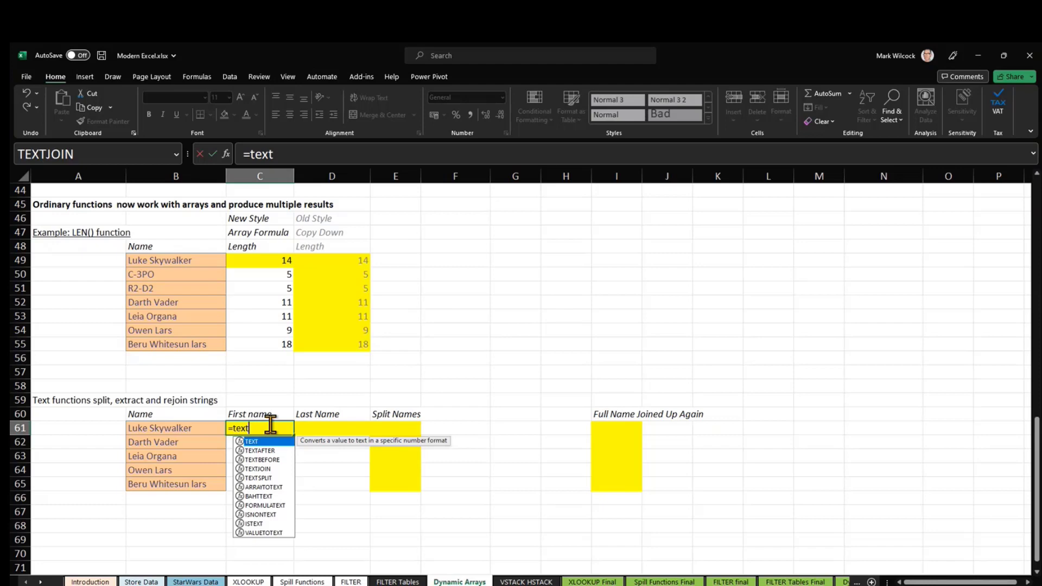
pyautogui.doubleClick(269, 460)
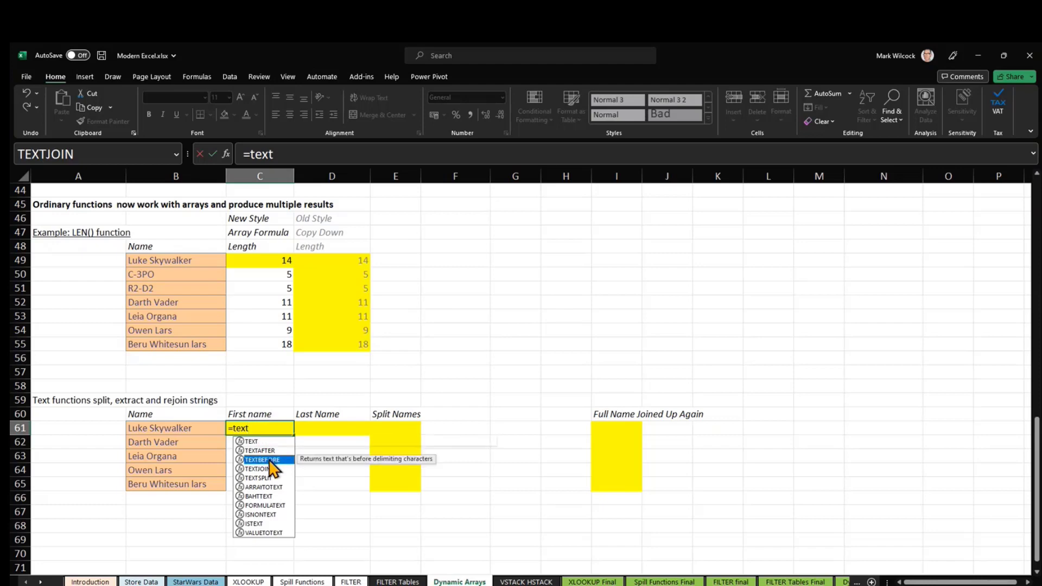
pyautogui.click(197, 428)
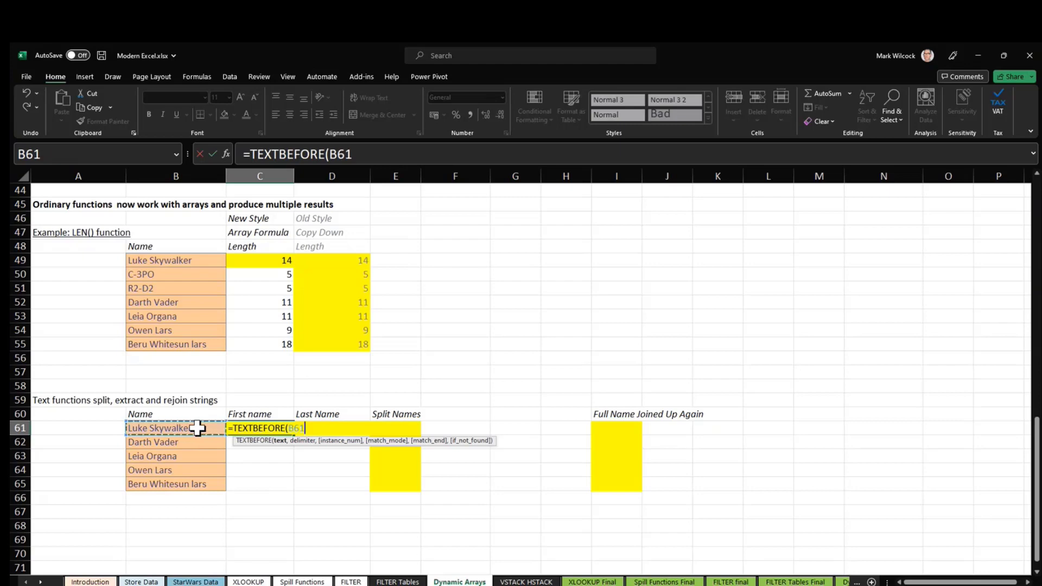
pyautogui.write(', ')
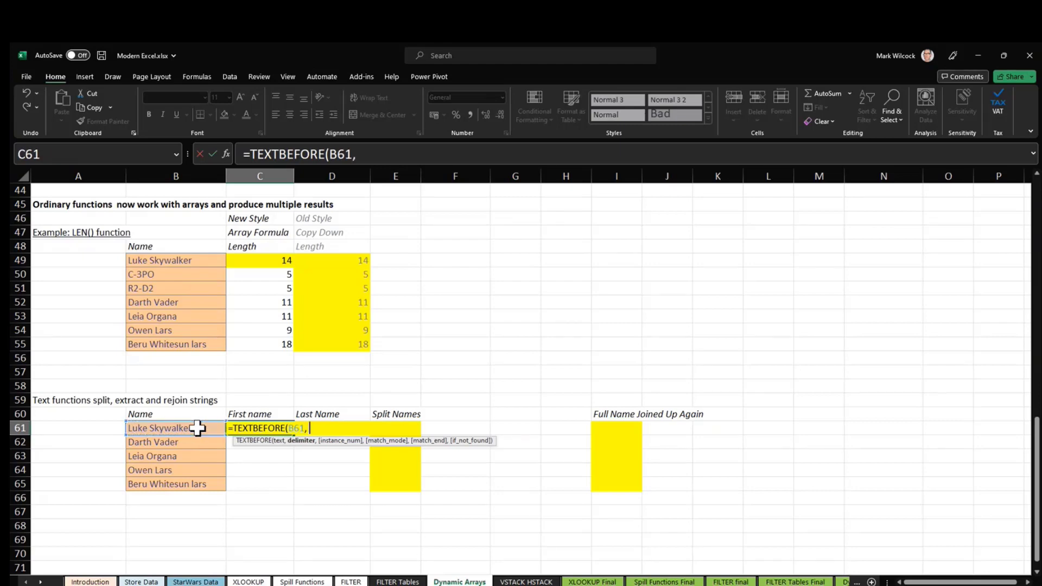
pyautogui.write('" ")')
pyautogui.press('Return')
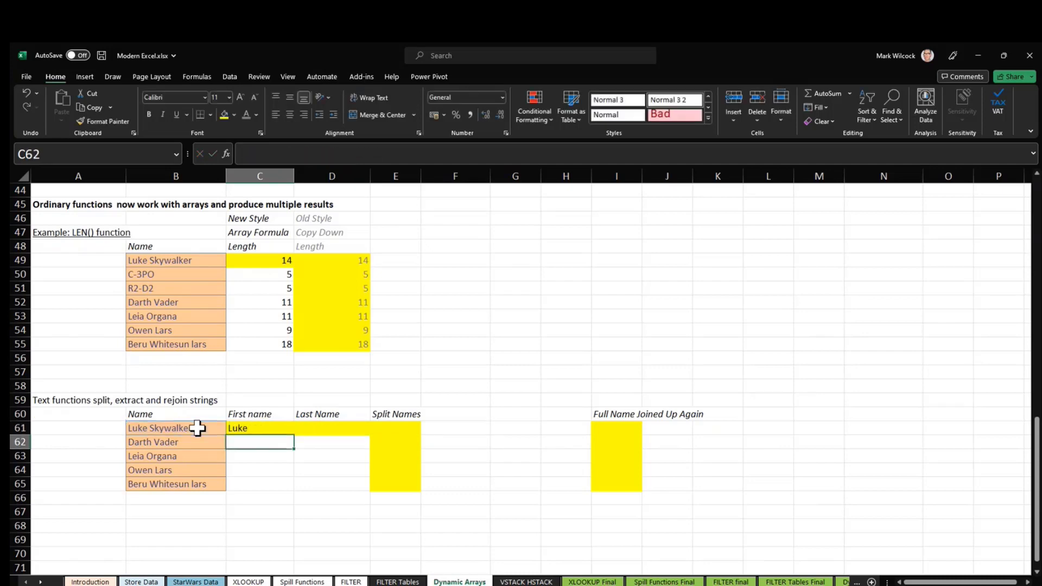
pyautogui.click(275, 428)
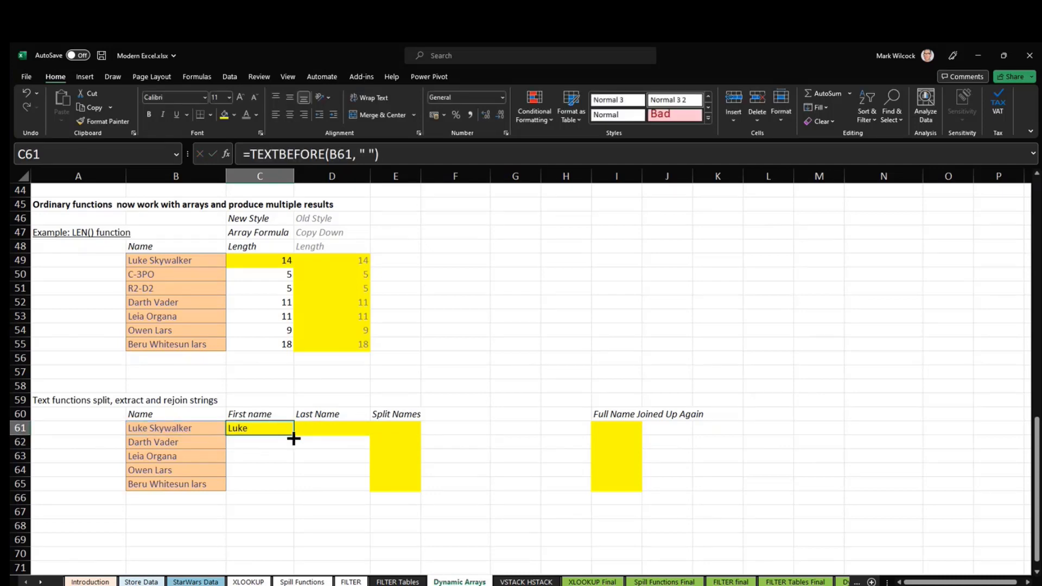
pyautogui.moveTo(293, 436); pyautogui.dragTo(286, 492)
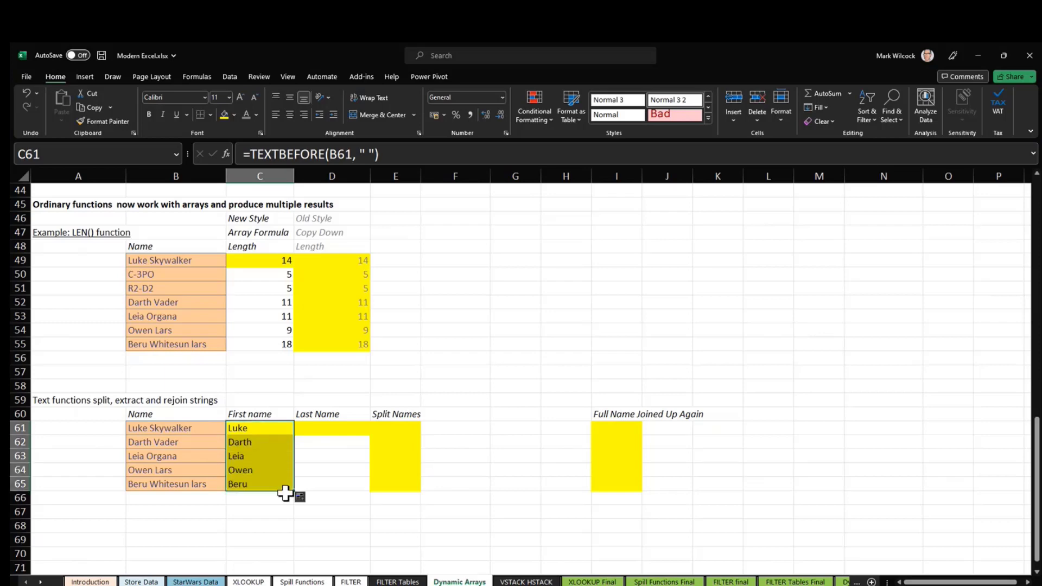
# Step: Enter =TEXTAFTER(B61, " ", 1) in D61 to extract the last name and copy it down to D65
pyautogui.click(325, 427)
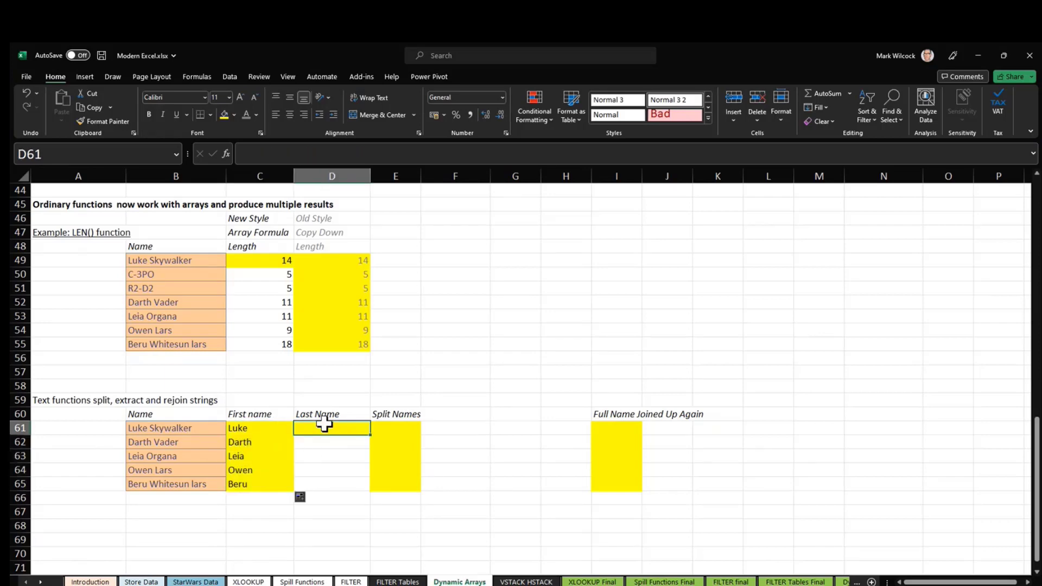
pyautogui.write('=text')
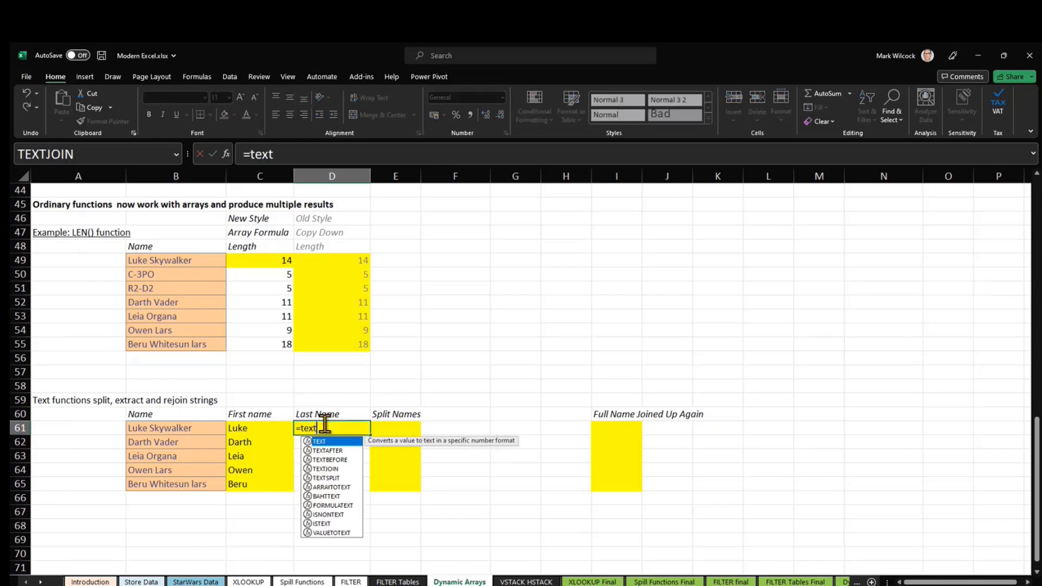
pyautogui.press('Down')
pyautogui.press('Tab')
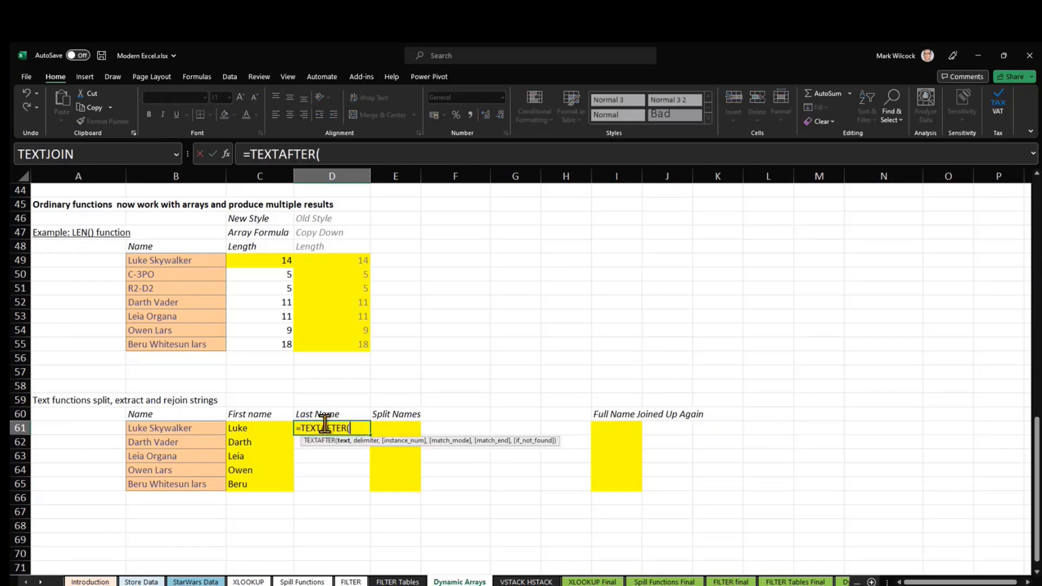
pyautogui.click(190, 427)
pyautogui.write(',')
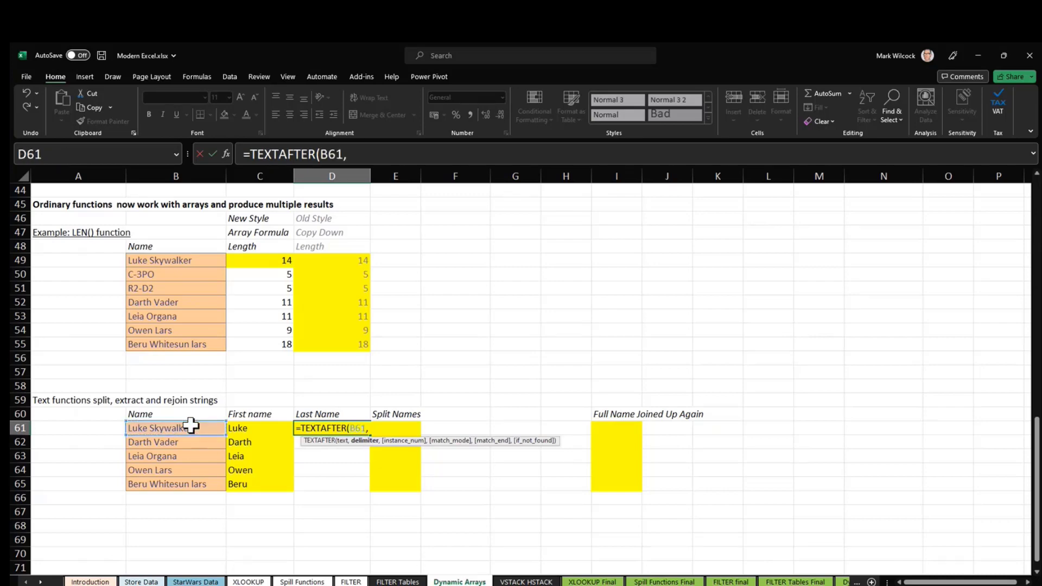
pyautogui.write(' " ", ')
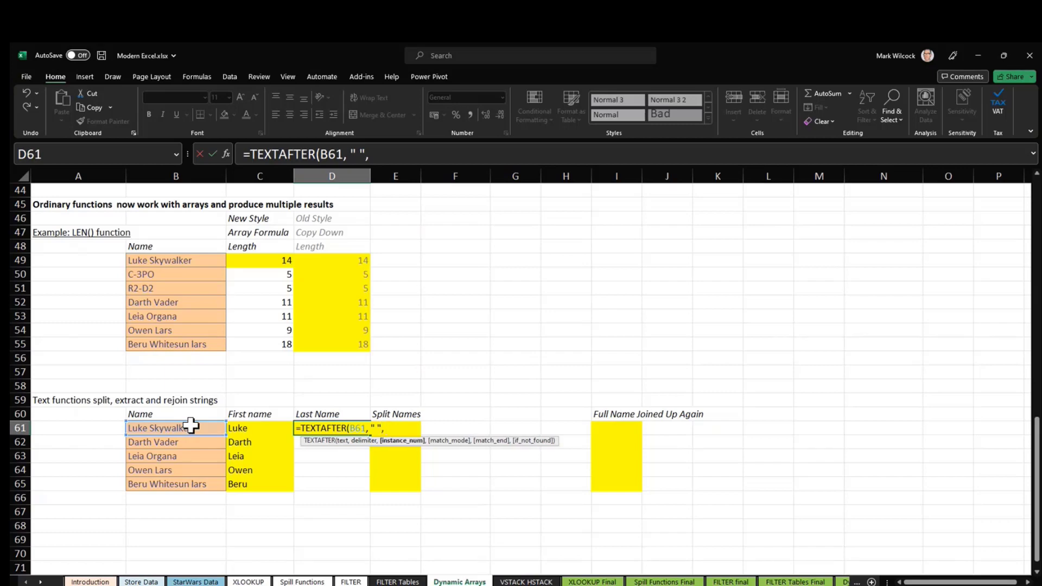
pyautogui.write('1')
pyautogui.write(')')
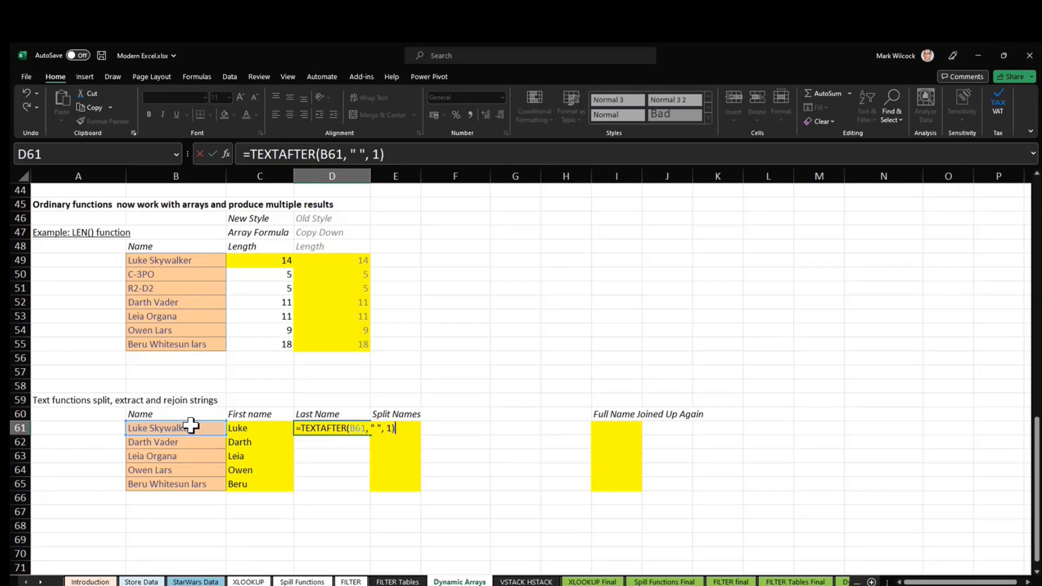
pyautogui.press('Return')
pyautogui.click(363, 432)
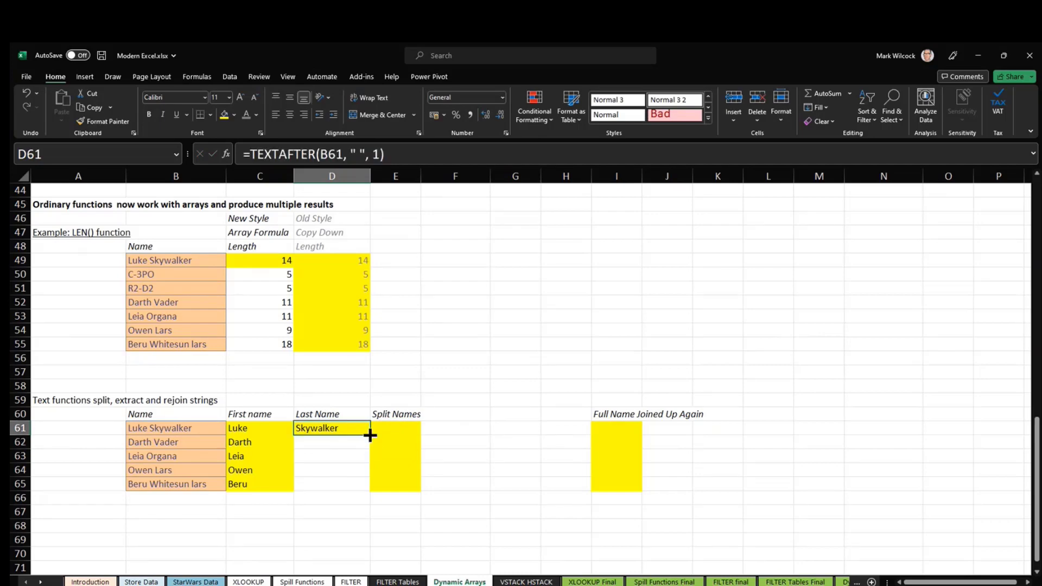
pyautogui.moveTo(369, 435); pyautogui.dragTo(360, 491)
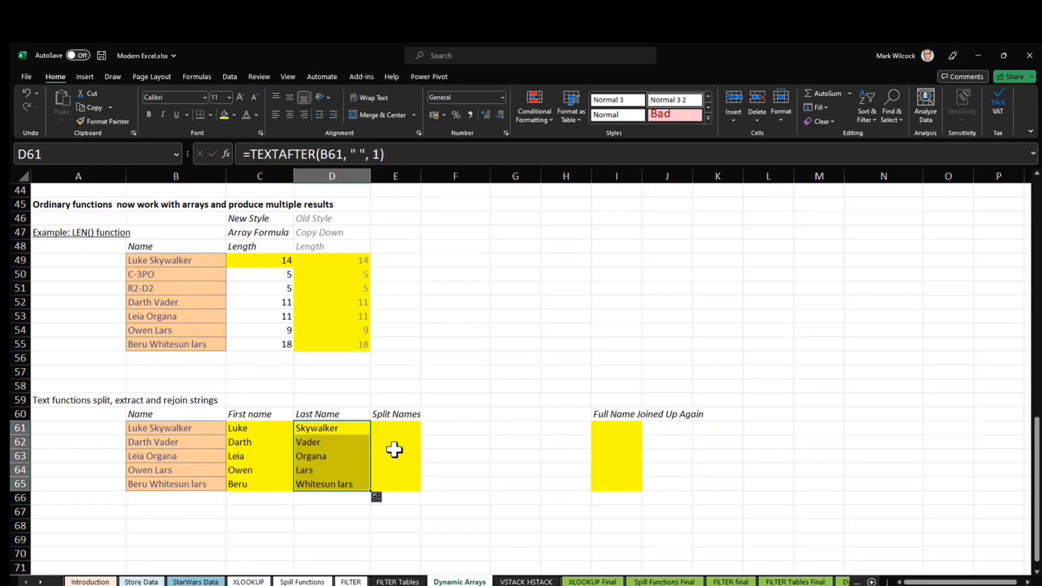
# Step: Enter =TEXTSPLIT(B61, " ") in E61 to split the full name at the space into separate columns
pyautogui.click(401, 429)
pyautogui.click(198, 482)
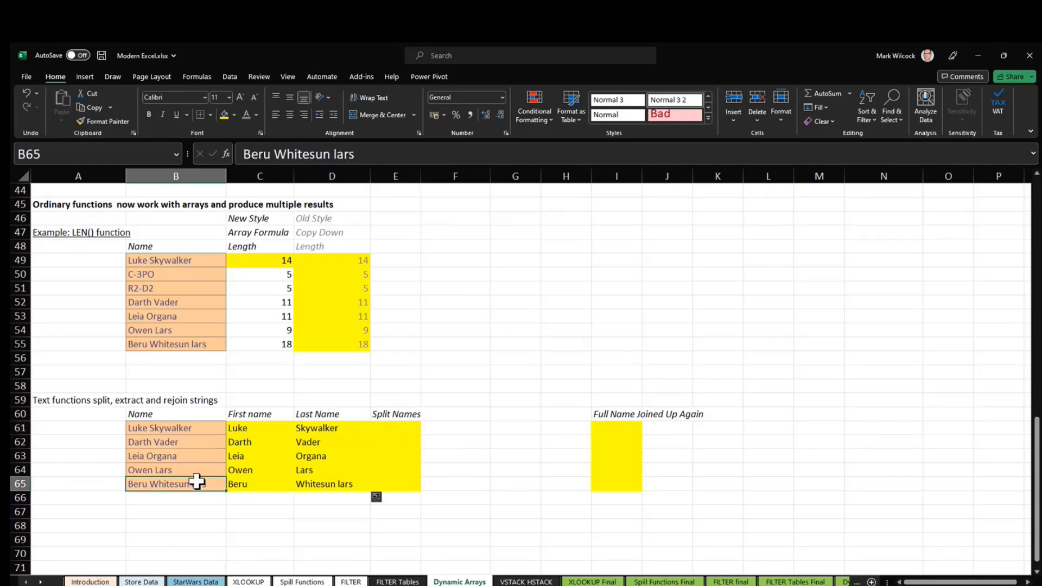
pyautogui.click(386, 425)
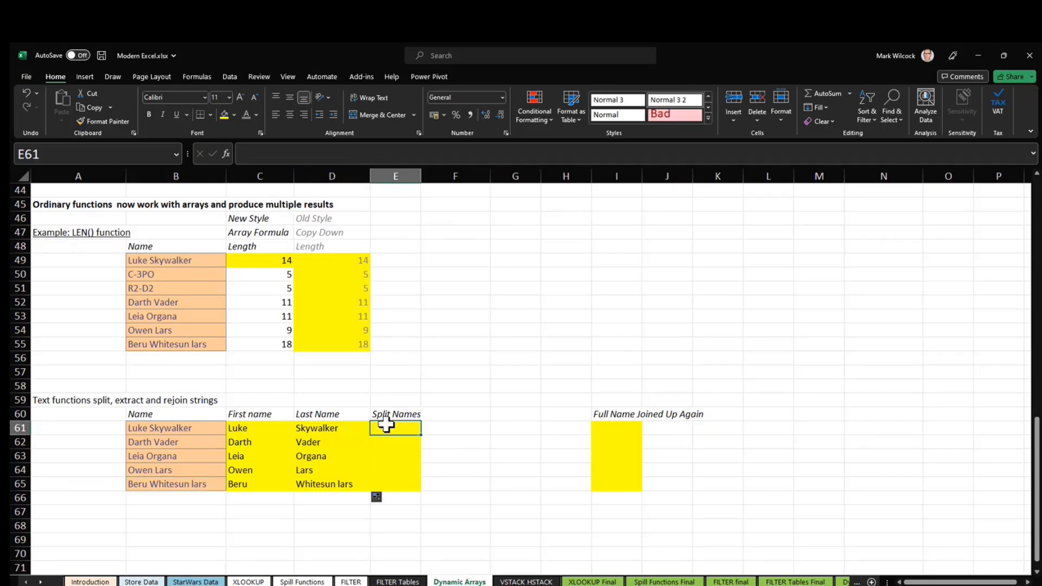
pyautogui.write('=text')
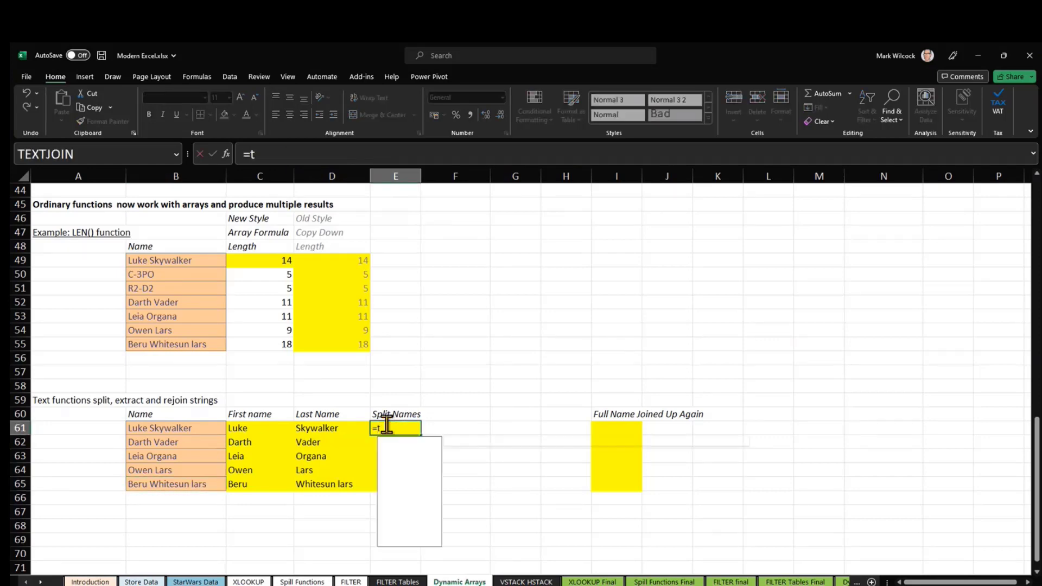
pyautogui.press('Down')
pyautogui.press('Down')
pyautogui.press('Down')
pyautogui.press('Down')
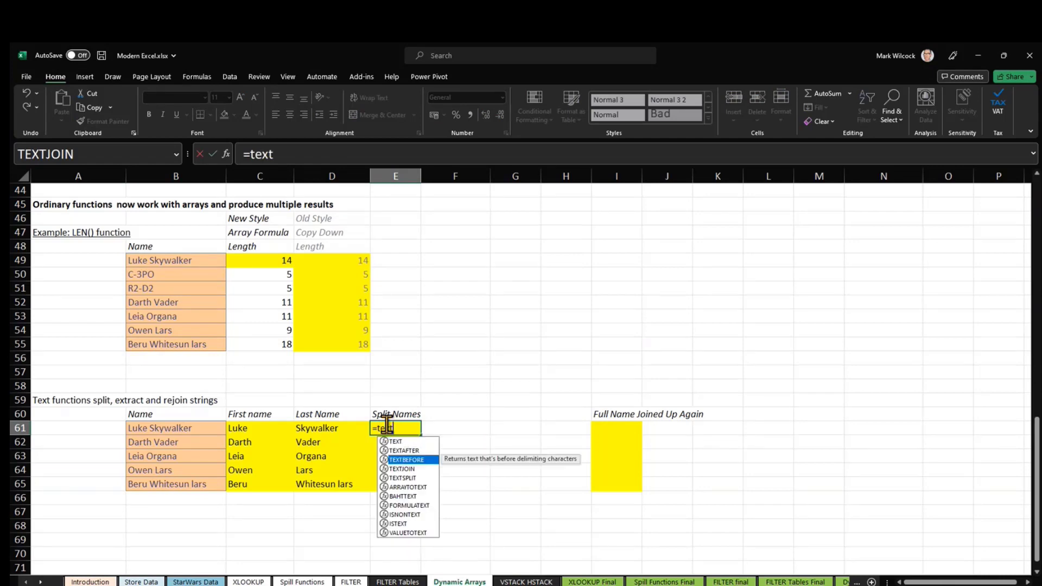
pyautogui.press('Tab')
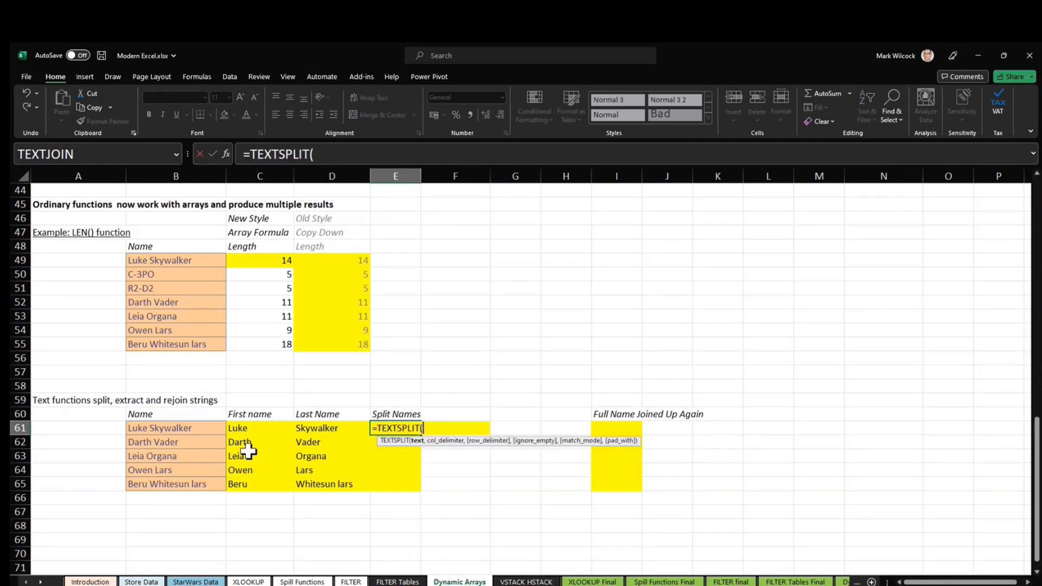
pyautogui.click(208, 432)
pyautogui.write(')')
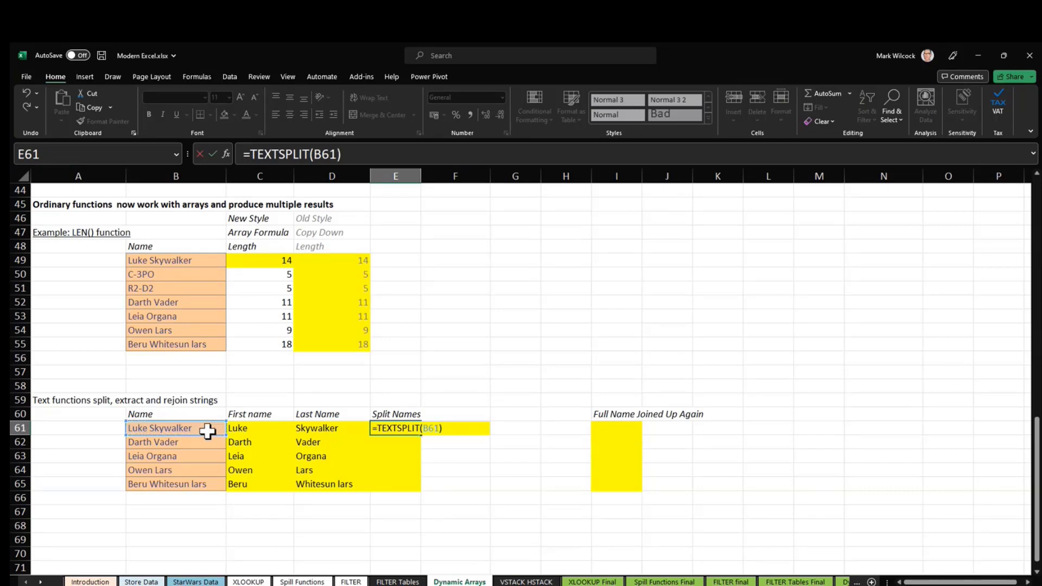
pyautogui.press('Return')
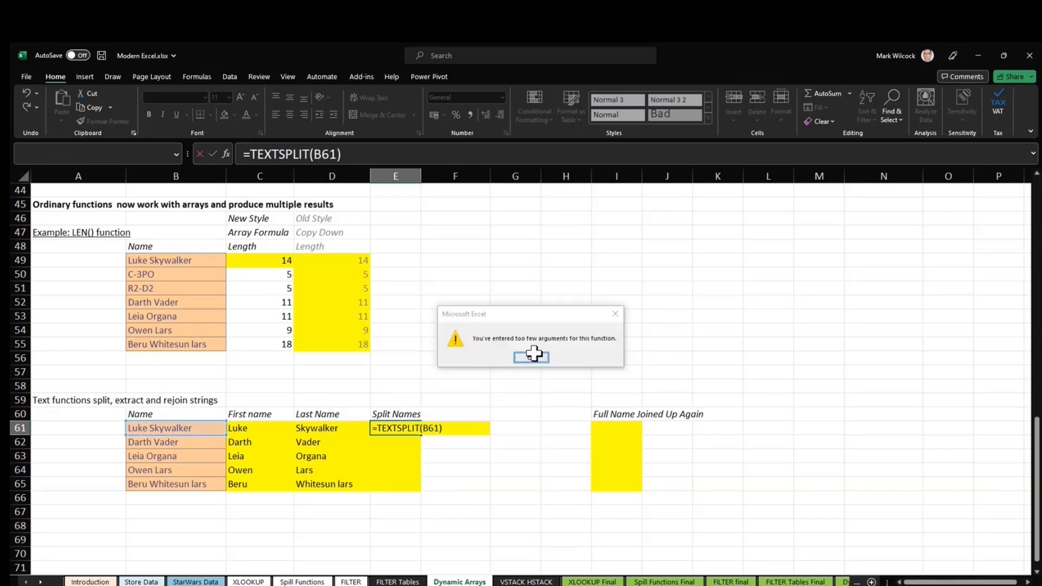
pyautogui.click(531, 358)
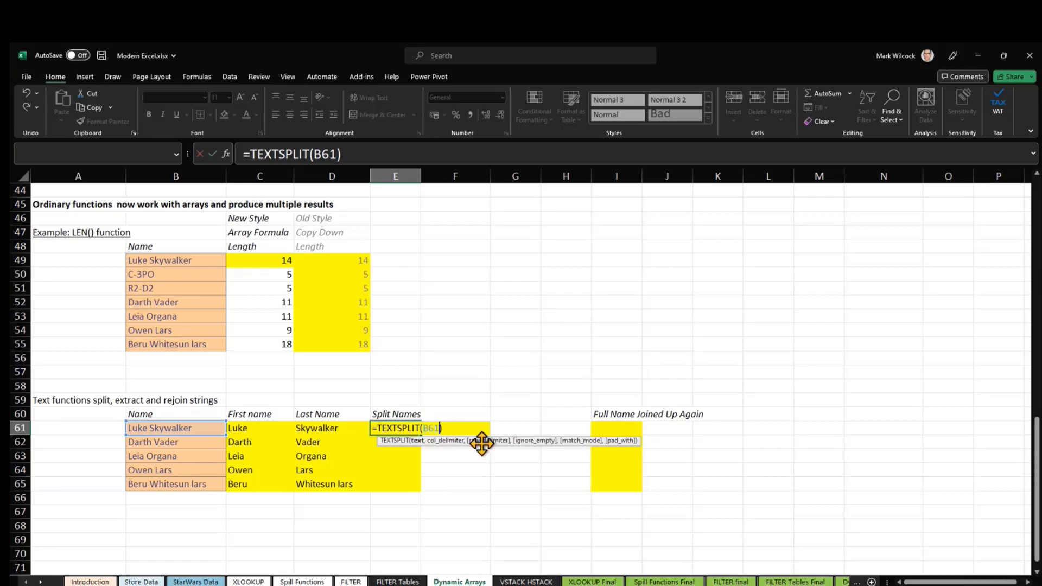
pyautogui.write(', " "')
pyautogui.press('Return')
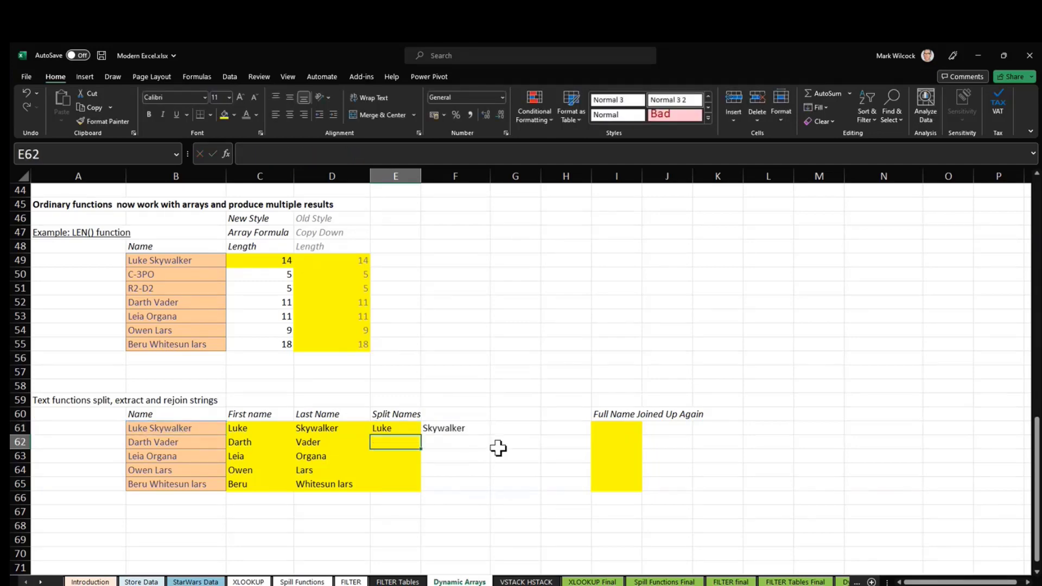
# Step: Try to copy the spilled last name in F61 down to F65
pyautogui.click(486, 432)
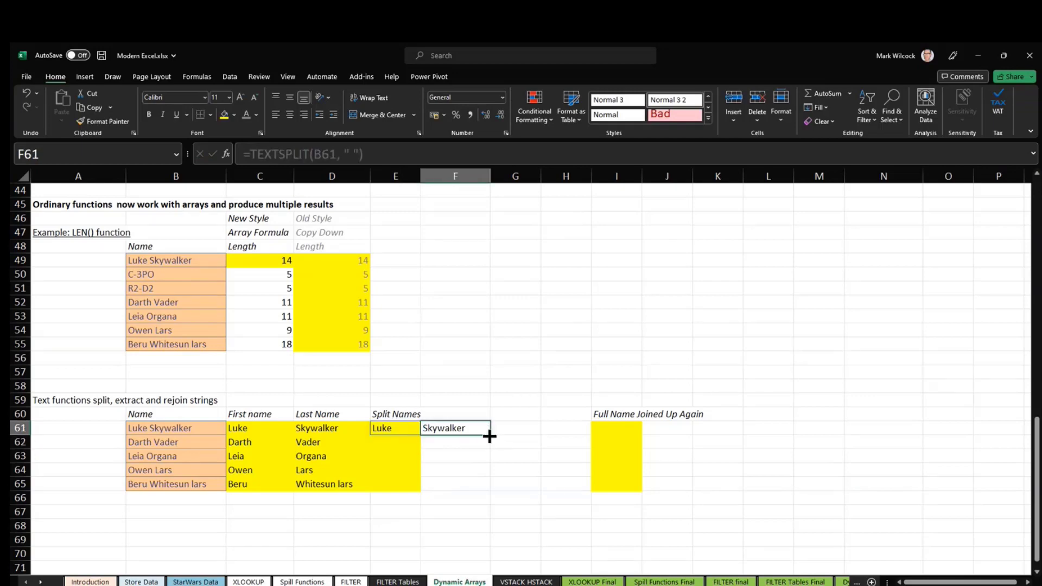
pyautogui.moveTo(490, 434); pyautogui.dragTo(486, 488)
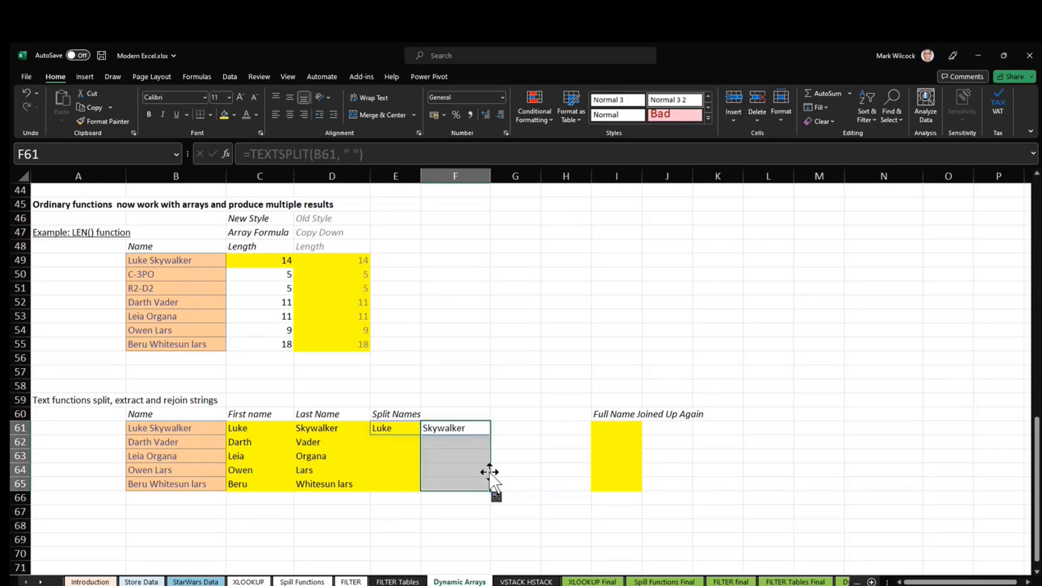
pyautogui.click(471, 429)
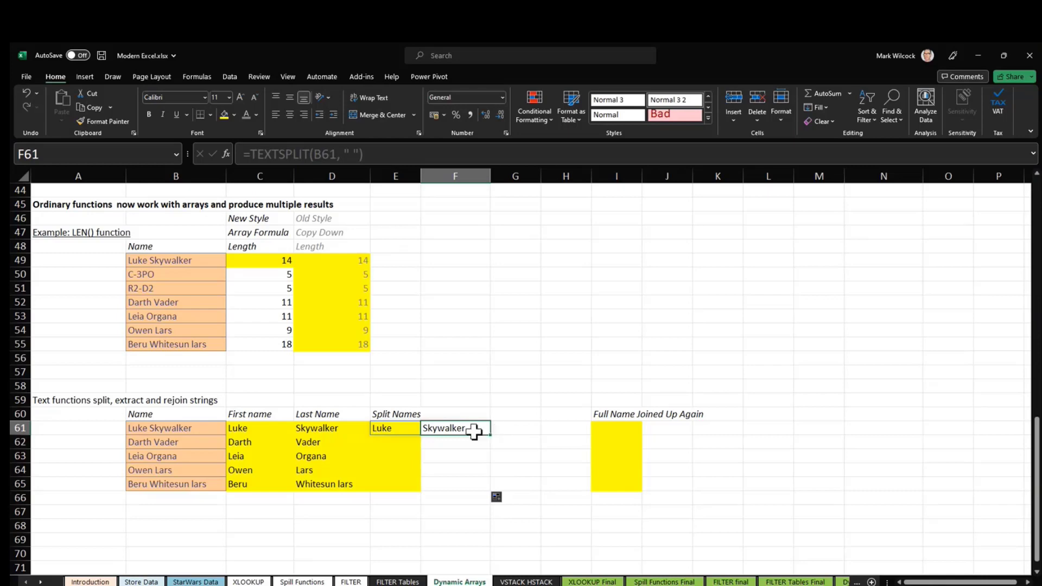
# Step: Copy the TEXTSPLIT formula from E61 down to E65 and compare the split parts in row 65 with the original name
pyautogui.click(410, 429)
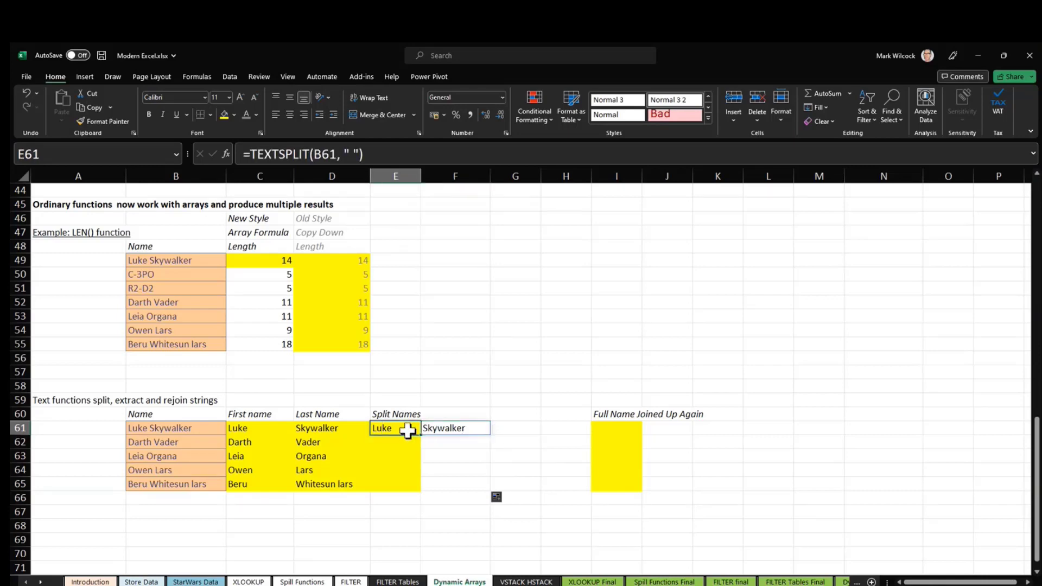
pyautogui.moveTo(424, 436); pyautogui.dragTo(421, 492)
pyautogui.moveTo(516, 485); pyautogui.dragTo(406, 485)
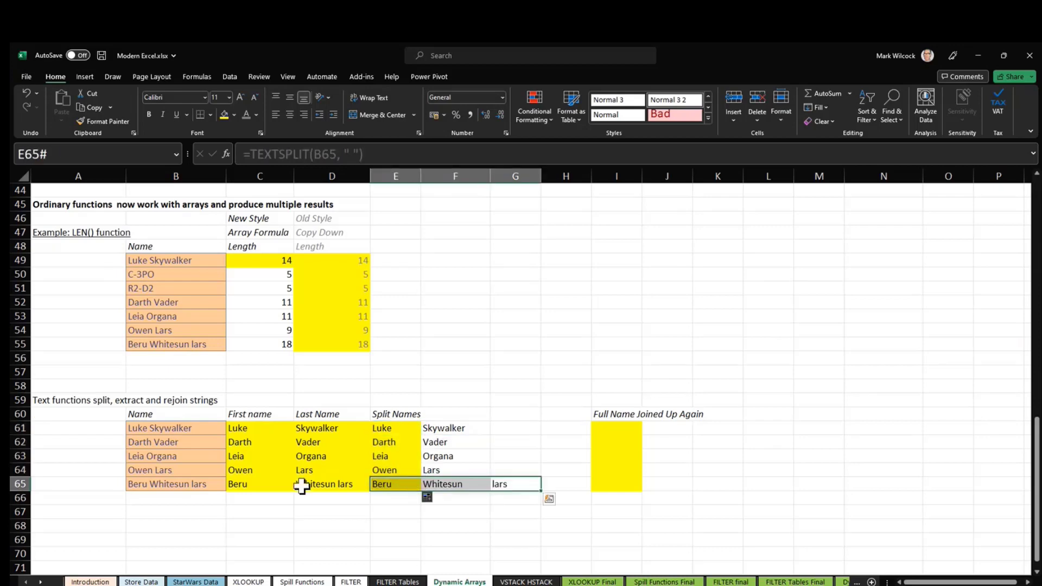
pyautogui.click(147, 485)
pyautogui.click(497, 484)
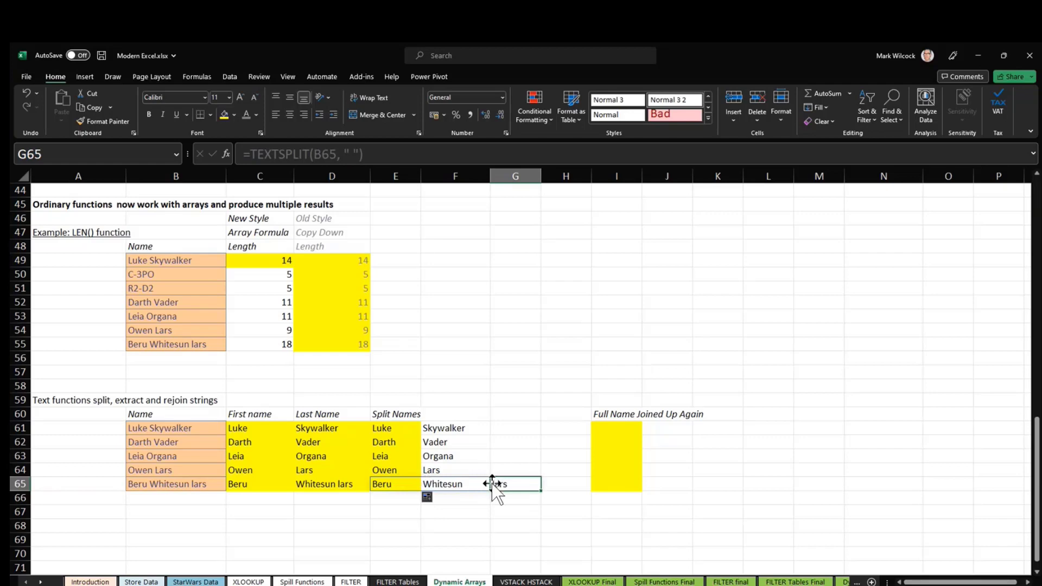
pyautogui.click(173, 428)
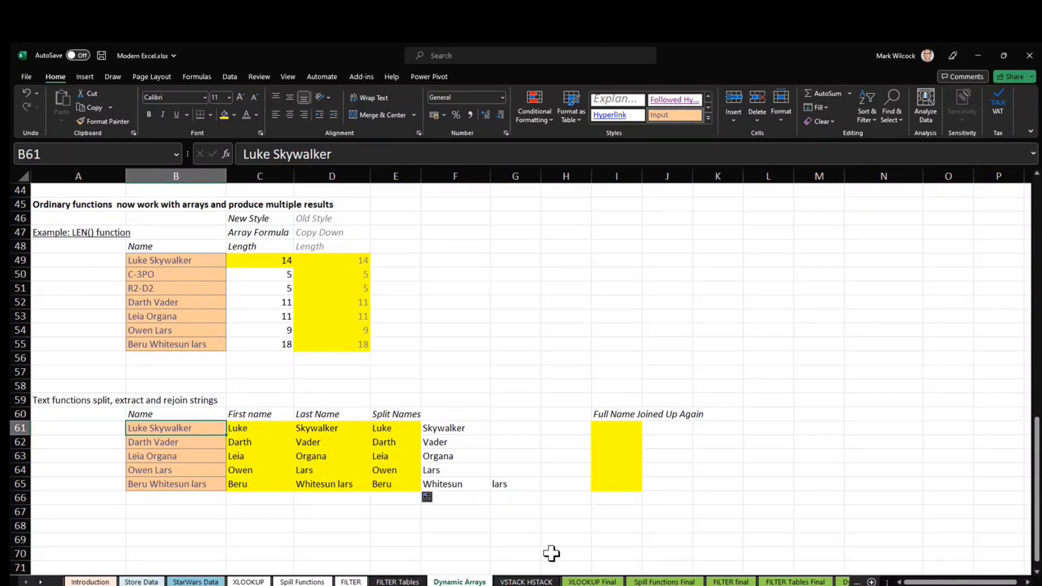
# Step: Switch to the VSTACK HSTACK sheet
pyautogui.scroll(-1, 546, 553)
pyautogui.scroll(-4, 543, 551)
pyautogui.scroll(7, 541, 548)
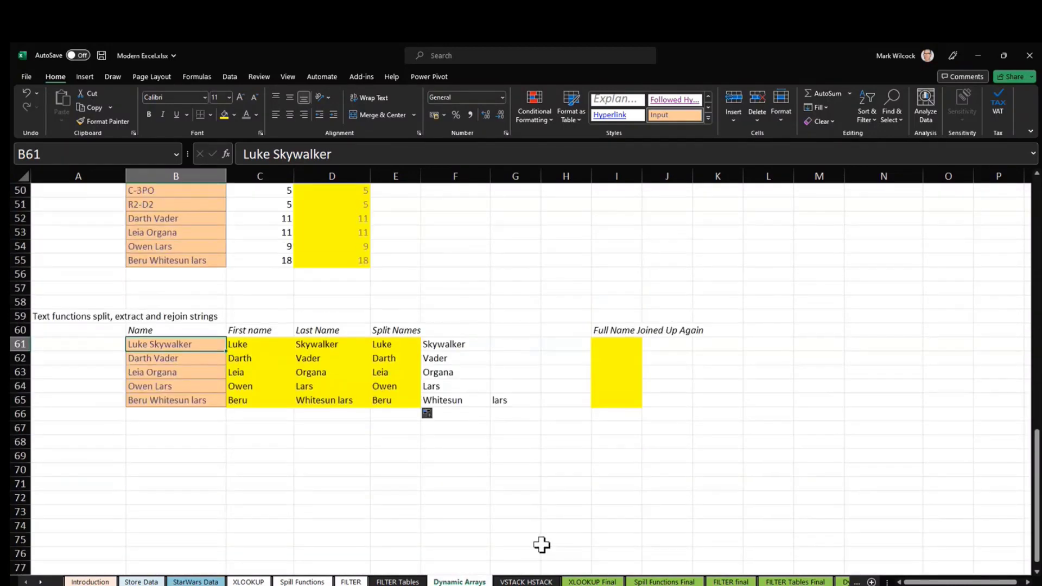
pyautogui.scroll(6, 541, 545)
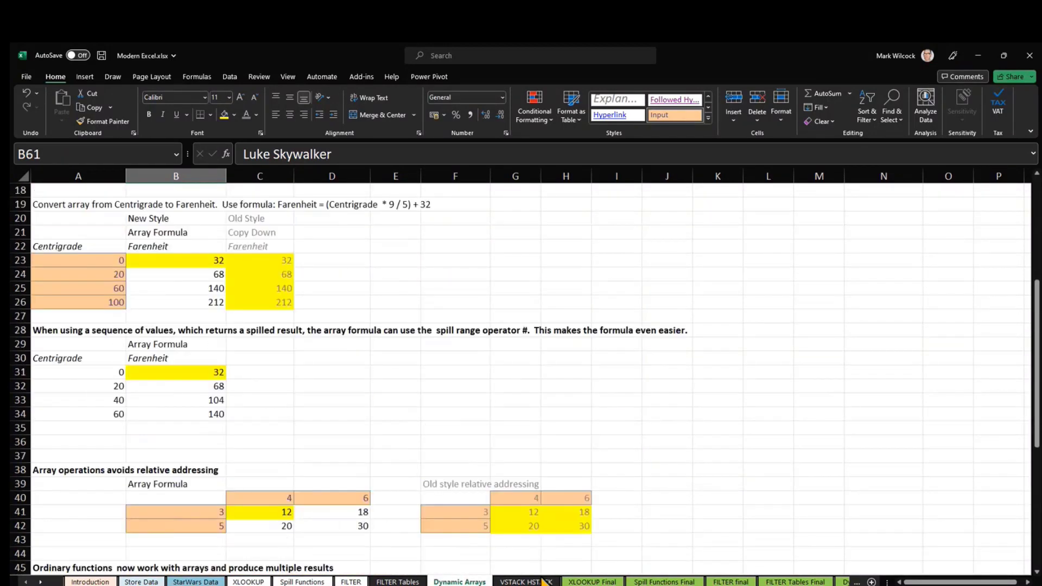
pyautogui.click(527, 581)
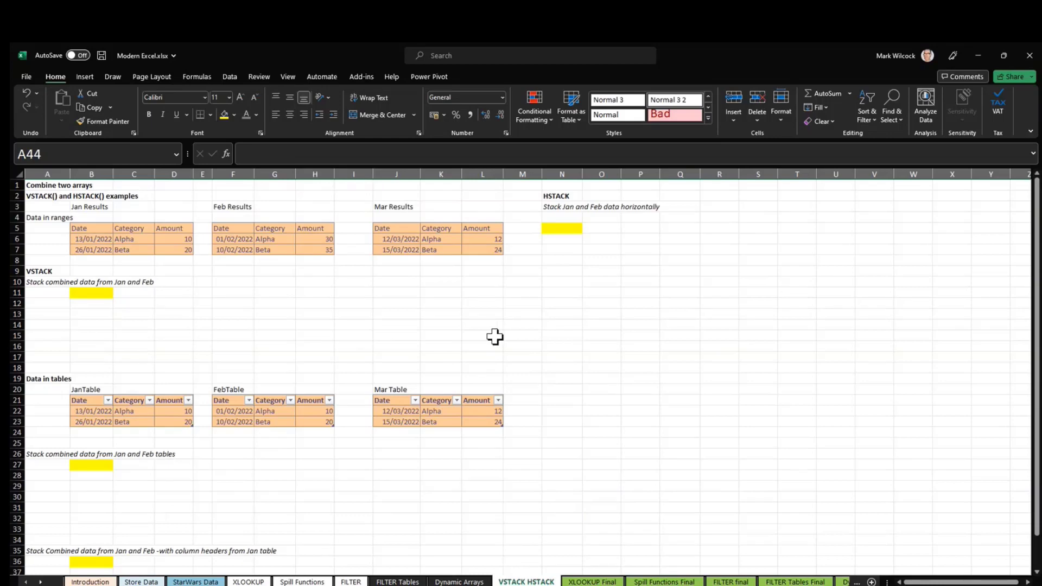
# Step: Zoom in and widen columns B and F so the January and February dates display in full
pyautogui.click(107, 249)
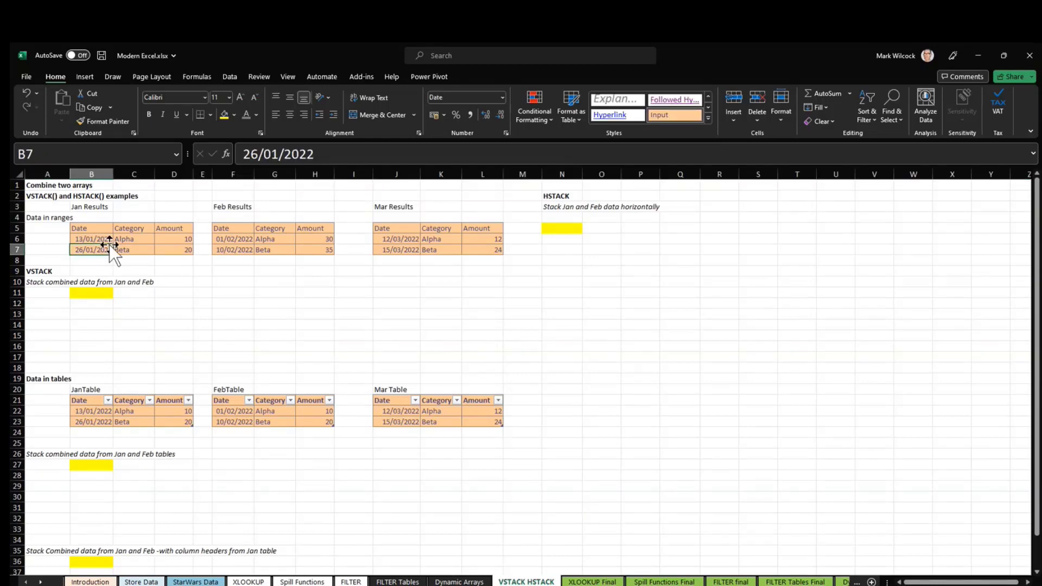
pyautogui.press('Up')
pyautogui.press('Up')
pyautogui.press('Up')
pyautogui.press('Down')
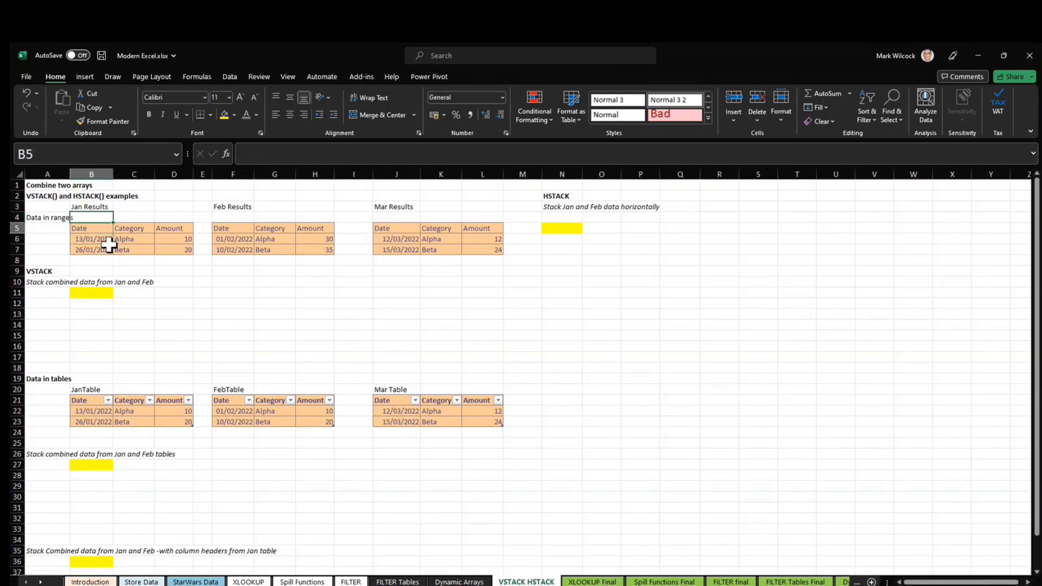
pyautogui.scroll(1, 349, 340)
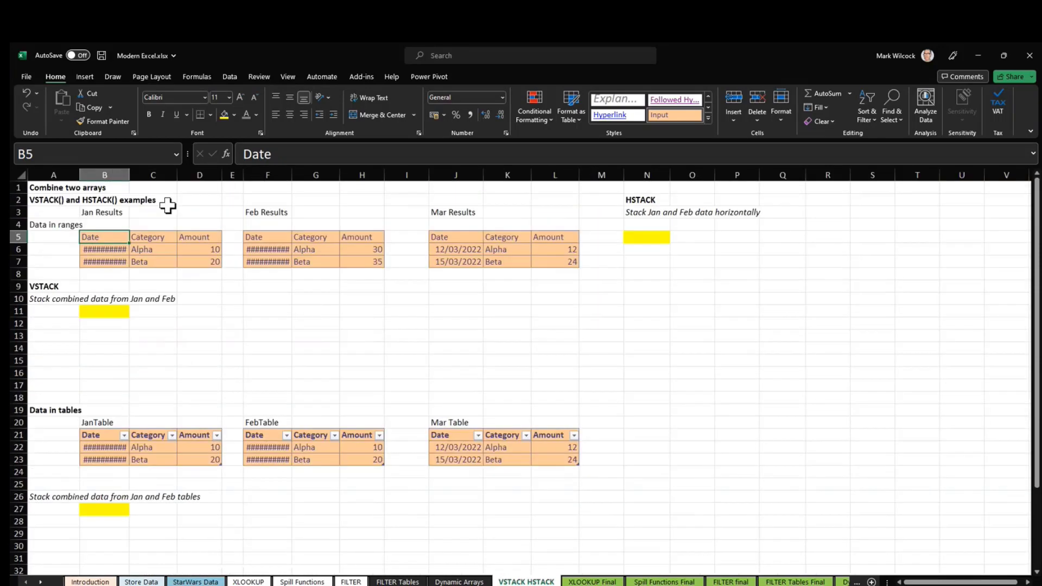
pyautogui.hotkey('alt', 'h')
pyautogui.press('o')
pyautogui.press('i')
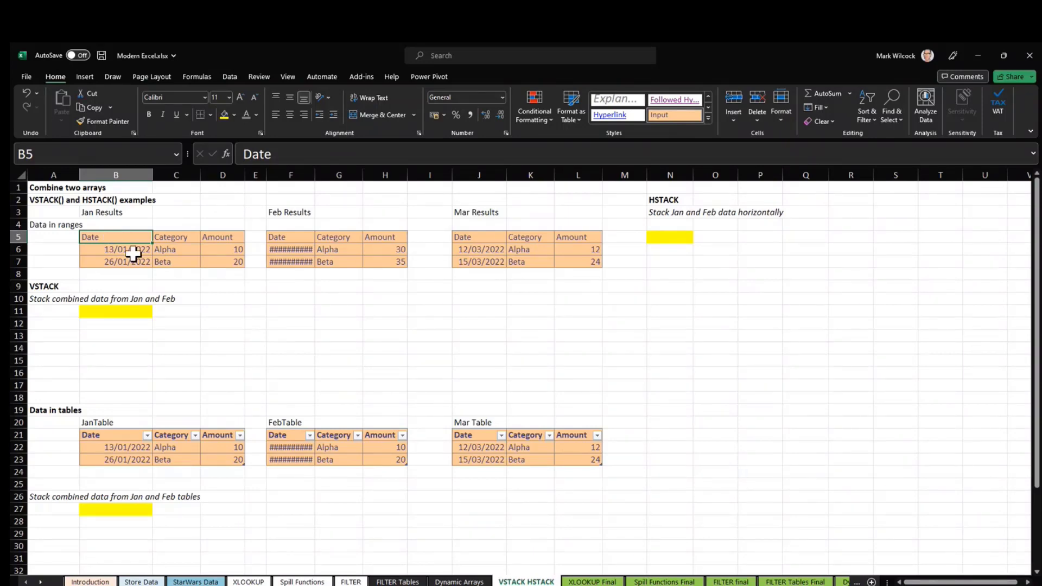
pyautogui.click(117, 212)
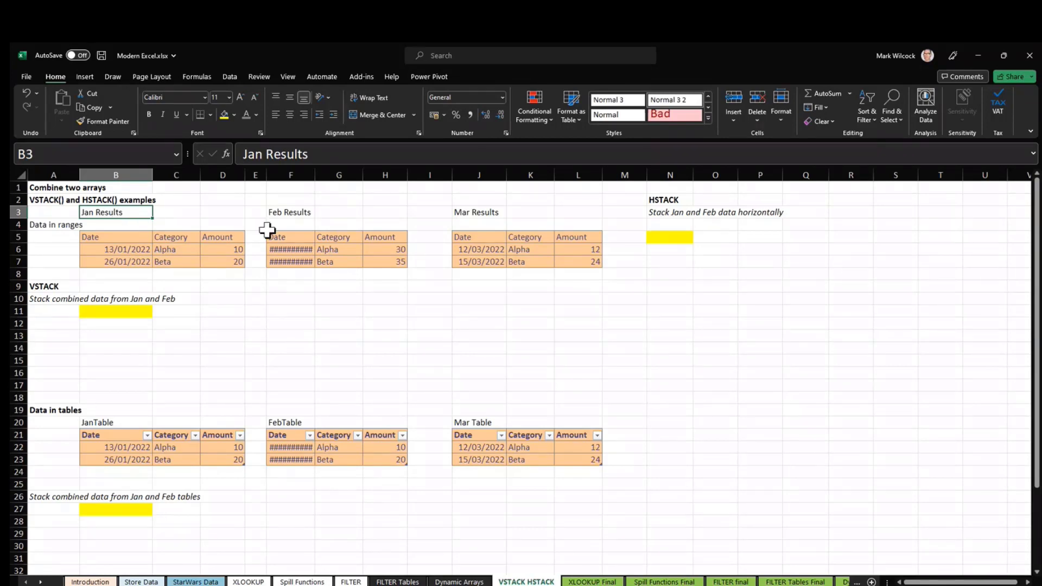
pyautogui.click(293, 212)
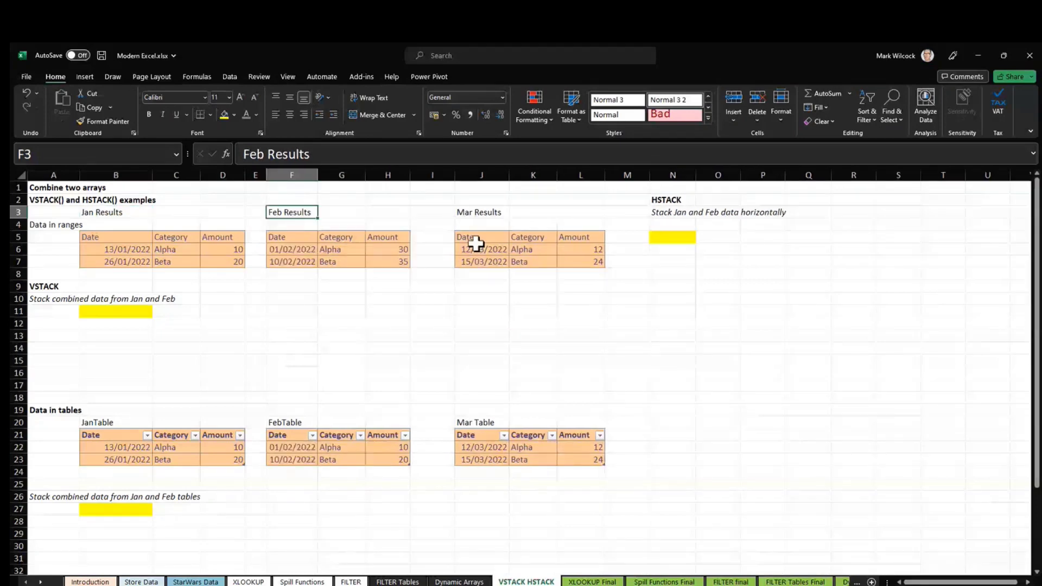
pyautogui.click(474, 214)
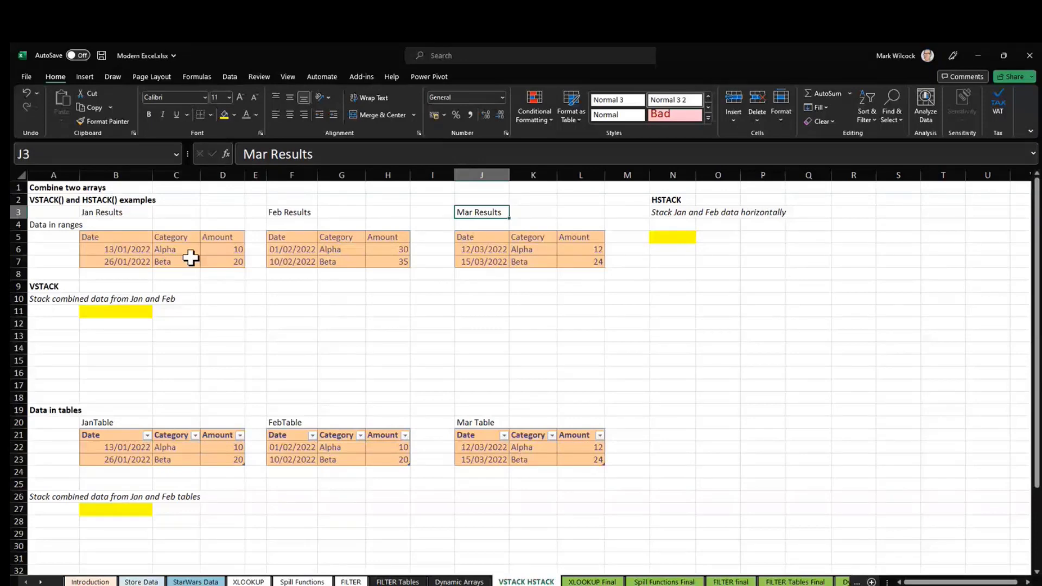
# Step: Enter =VSTACK(B6:D7, F6:H7, J6:L7) in B11 to stack the January, February and March ranges vertically
pyautogui.click(118, 312)
pyautogui.write('=')
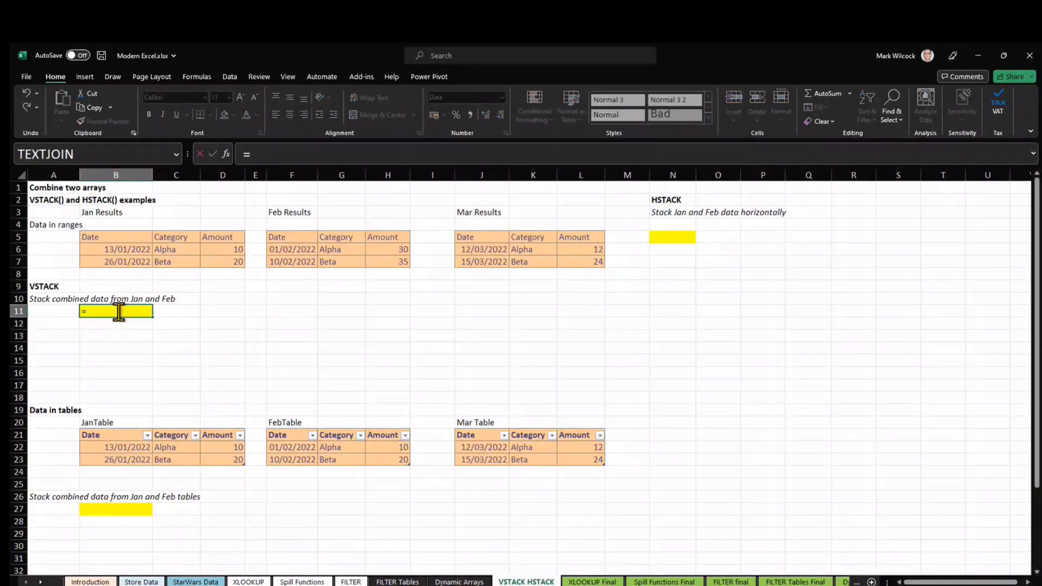
pyautogui.write('vstac')
pyautogui.press('Tab')
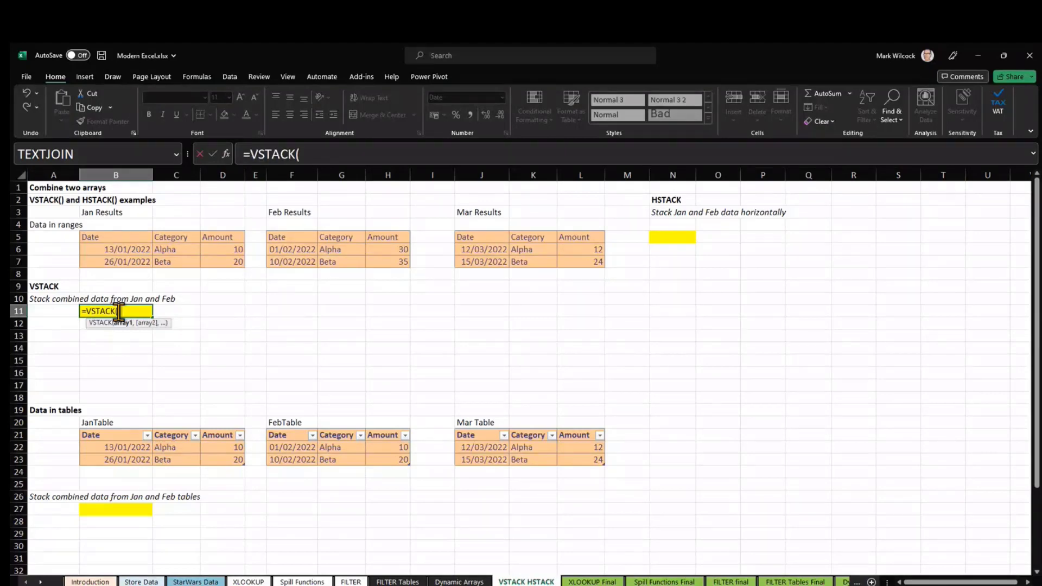
pyautogui.moveTo(130, 250); pyautogui.dragTo(222, 263)
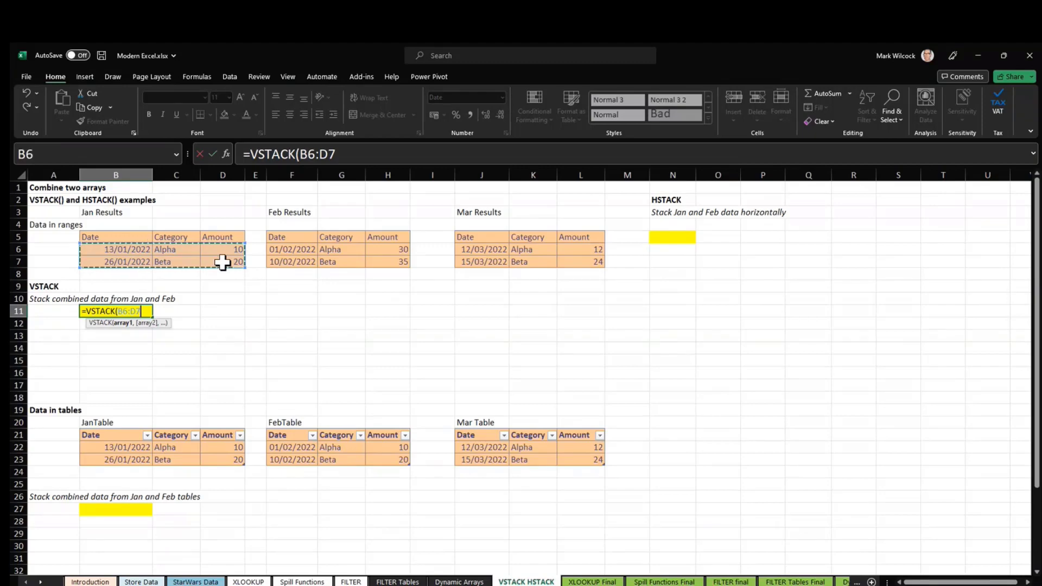
pyautogui.write(',')
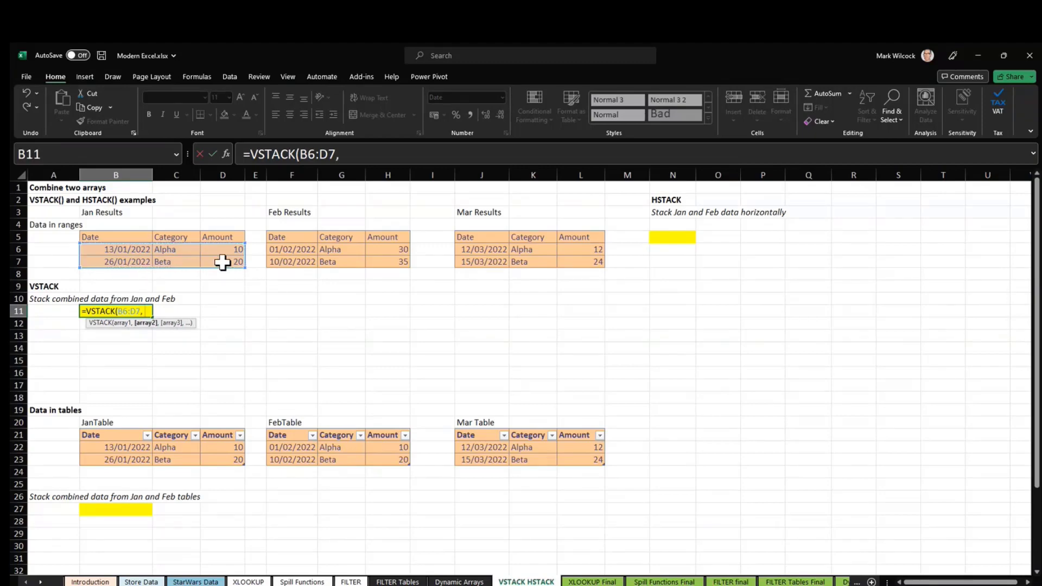
pyautogui.click(296, 249)
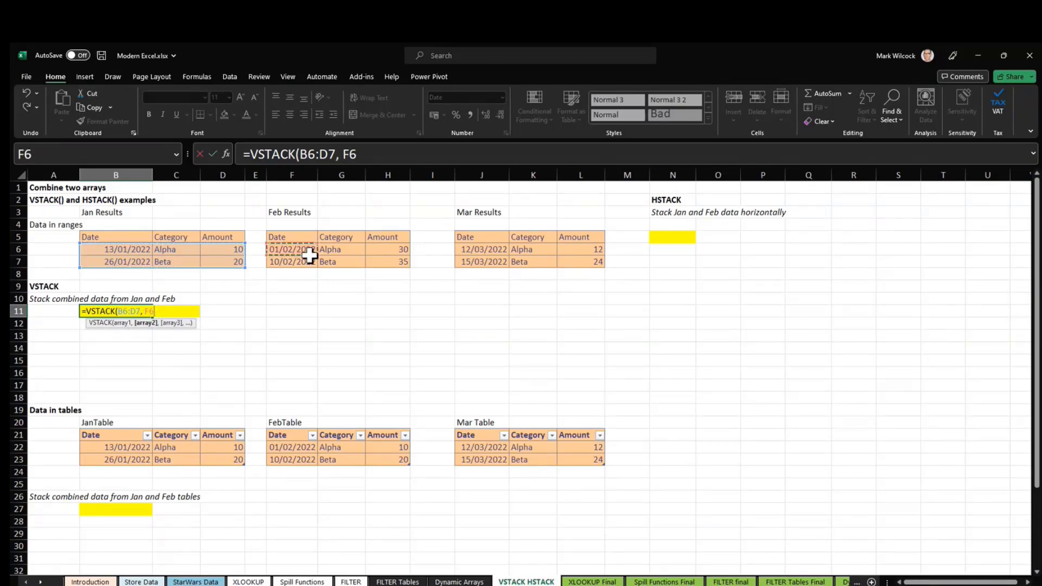
pyautogui.moveTo(309, 255); pyautogui.dragTo(400, 264)
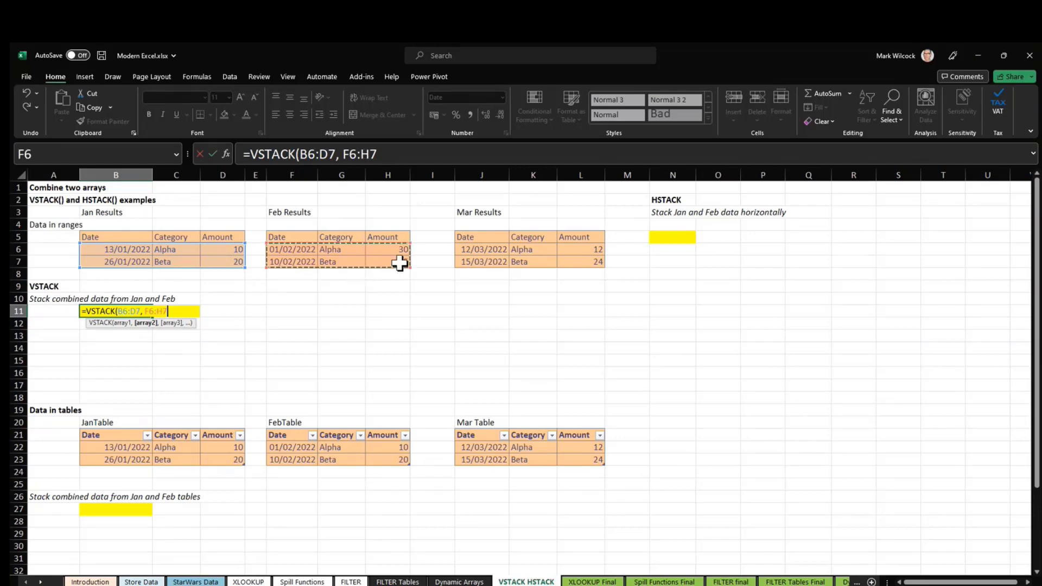
pyautogui.write(',')
pyautogui.moveTo(485, 249); pyautogui.dragTo(567, 265)
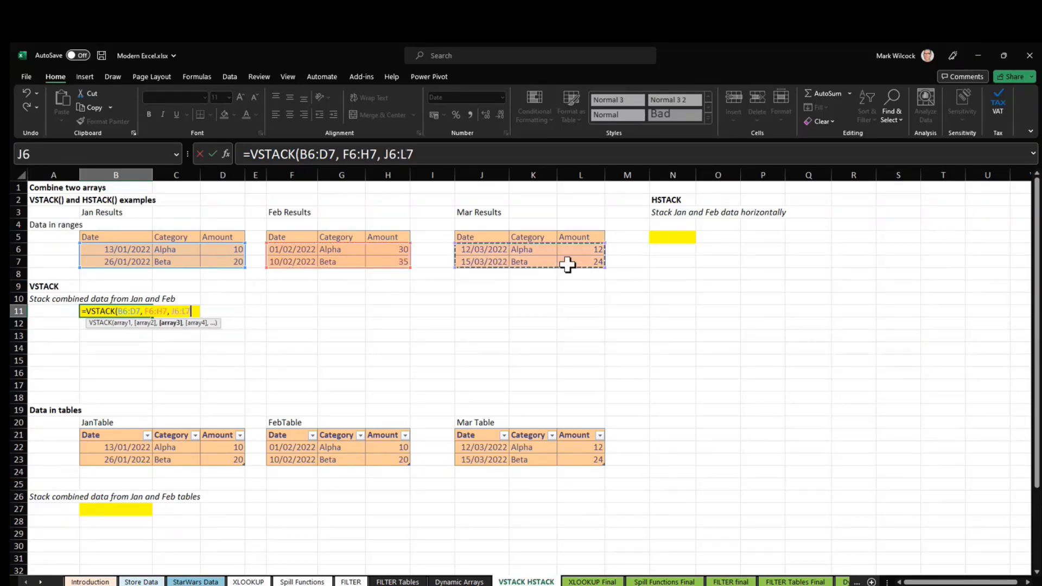
pyautogui.write(')')
pyautogui.press('Return')
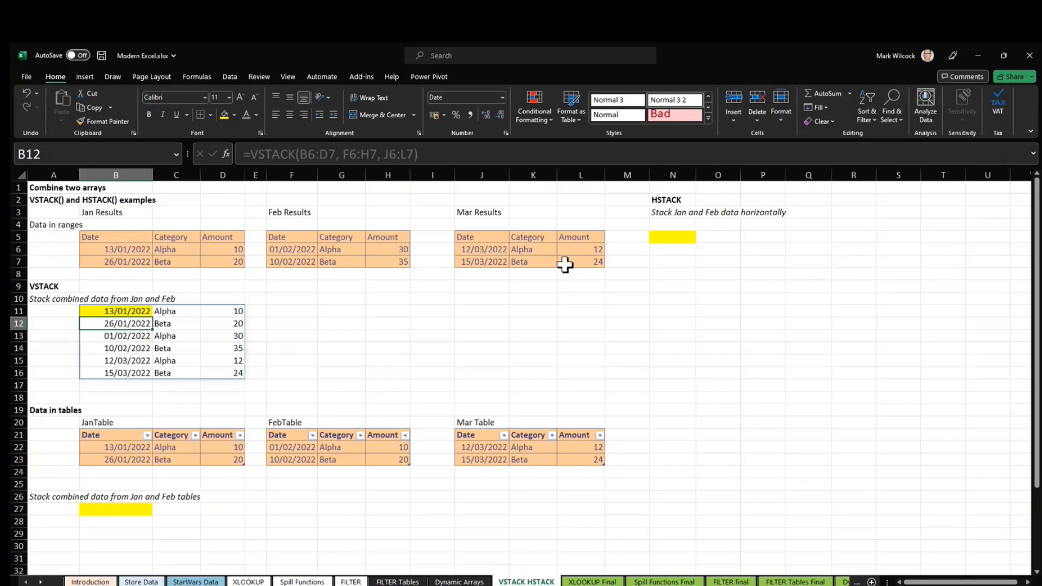
# Step: Change the last March date in J7 to 17/03/2022 and check the matching row of the stacked data
pyautogui.click(470, 261)
pyautogui.click(266, 156)
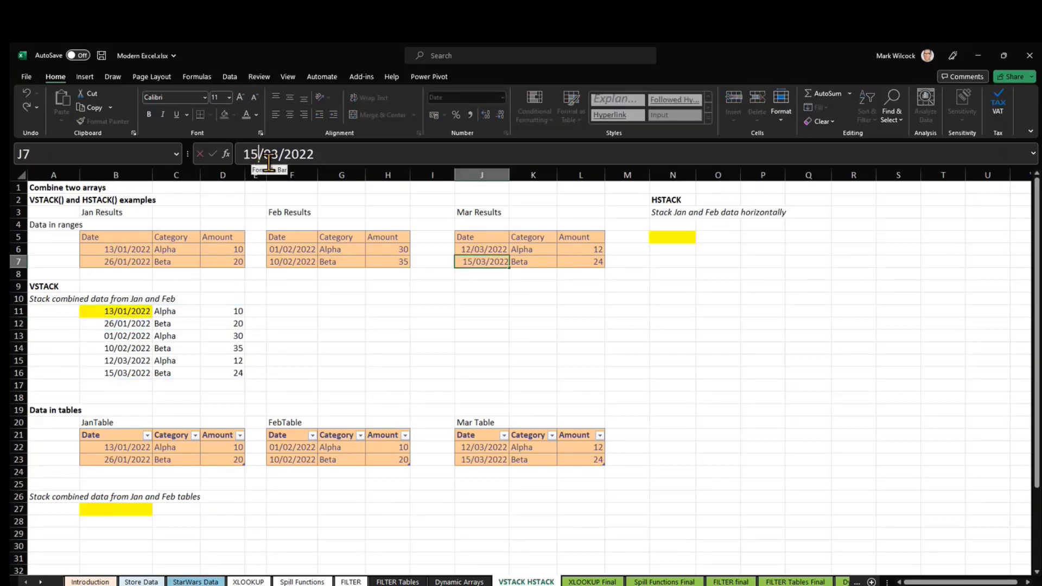
pyautogui.press('BackSpace')
pyautogui.write('7')
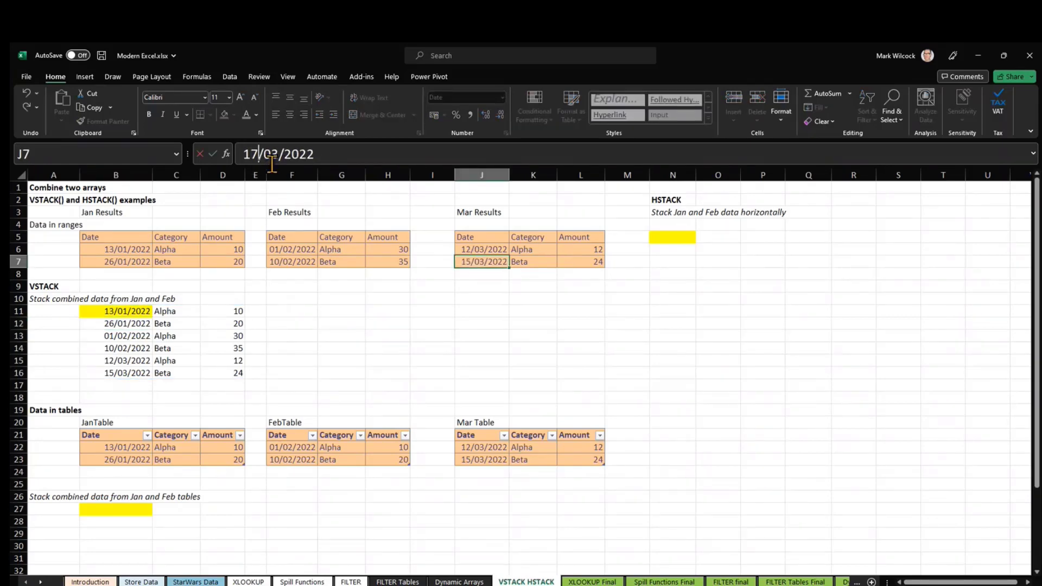
pyautogui.click(133, 374)
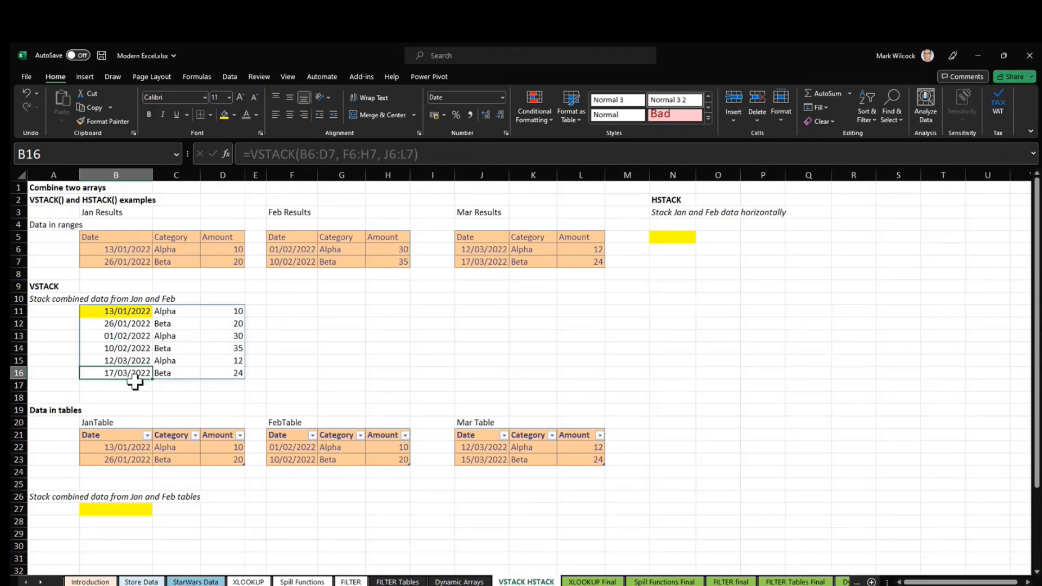
# Step: Add a row below the March range in J8:L8 with date 21/3, category Charlie and amount 20
pyautogui.click(487, 276)
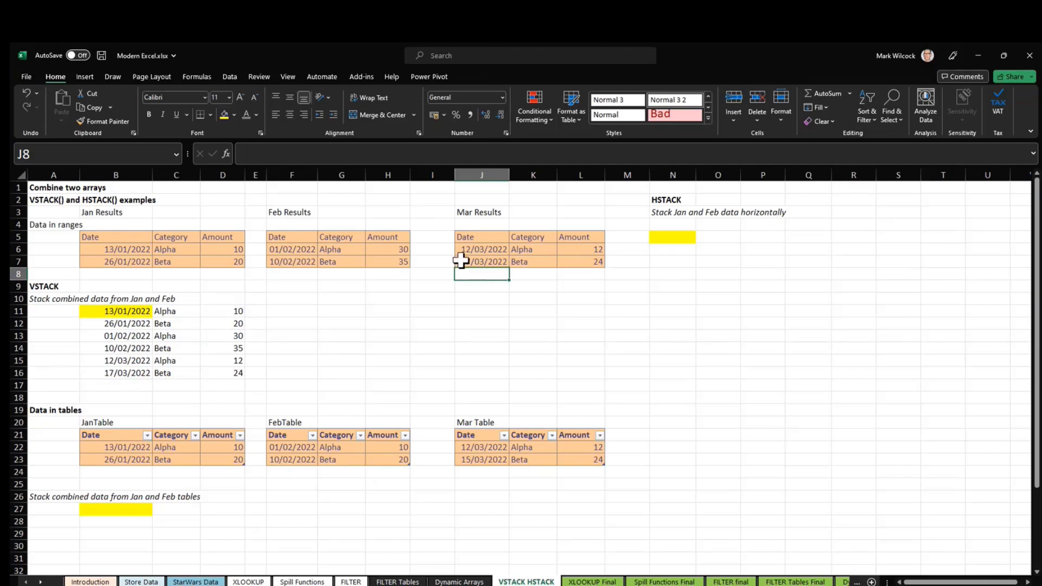
pyautogui.write('21/3')
pyautogui.press('Tab')
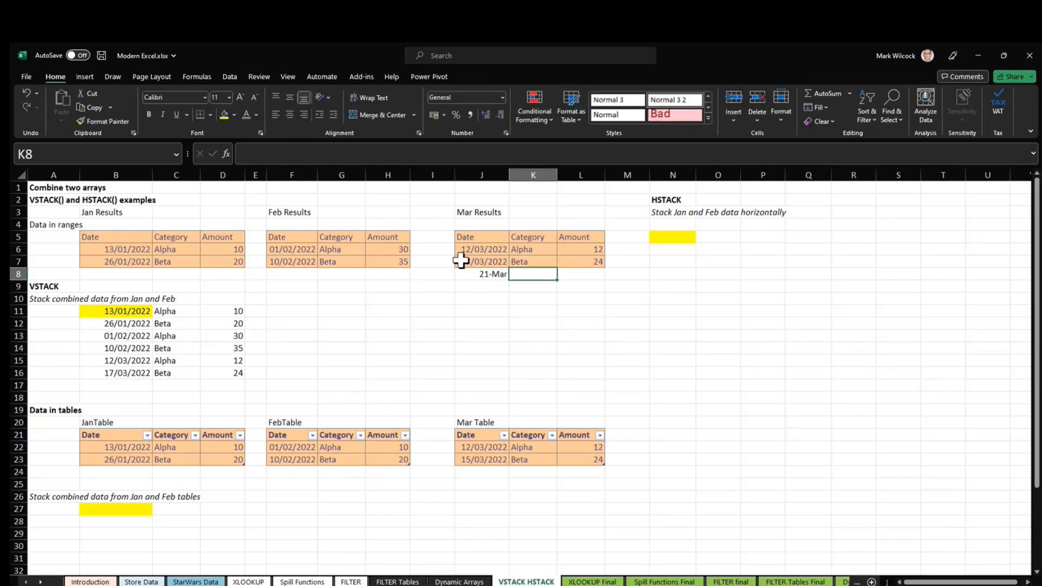
pyautogui.write('C')
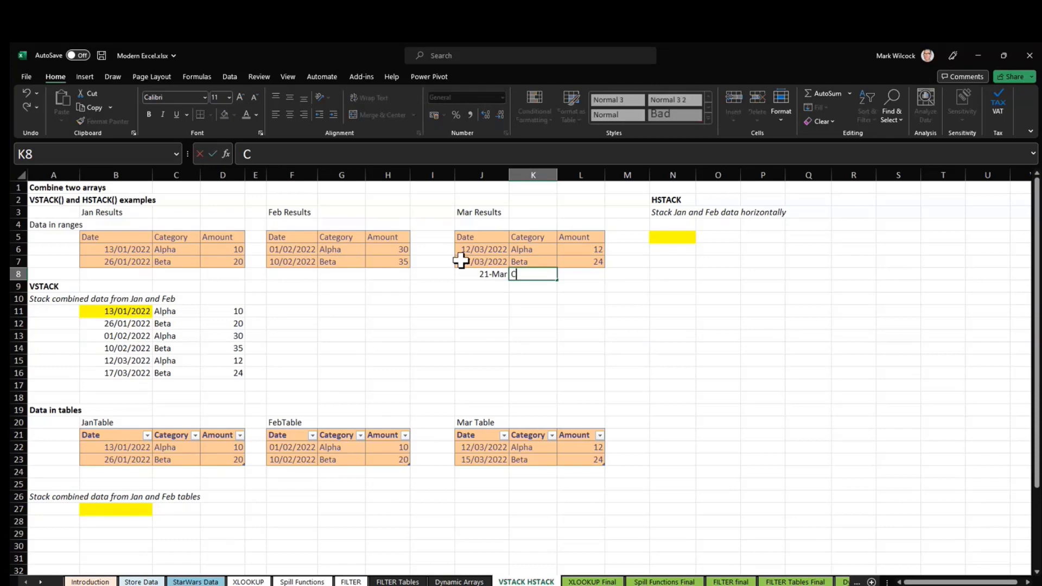
pyautogui.write('harlie')
pyautogui.press('Tab')
pyautogui.write('20')
pyautogui.press('Return')
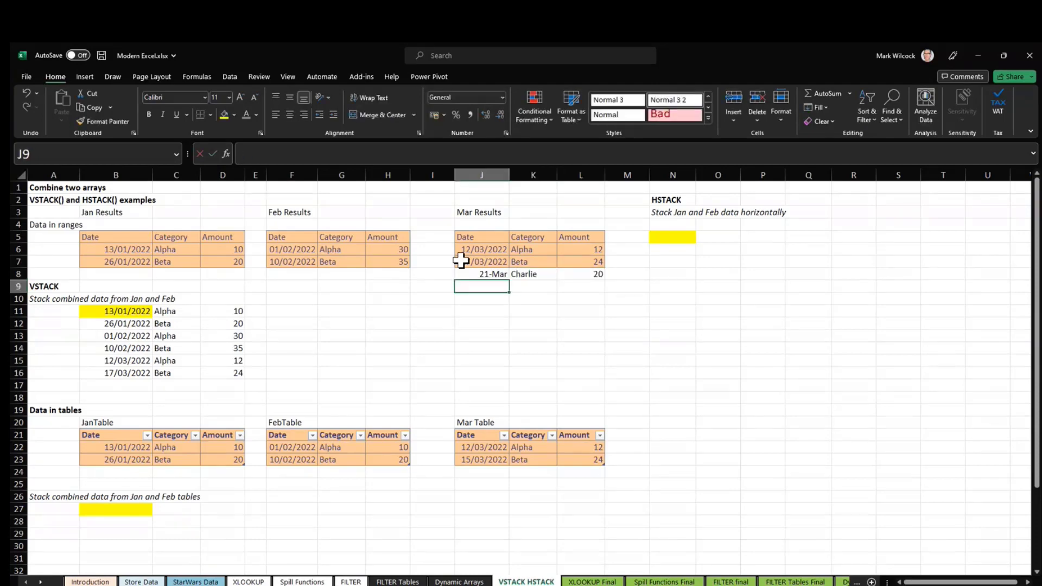
# Step: Inspect which source ranges the VSTACK formula in B11 covers, without changing the formula
pyautogui.click(119, 313)
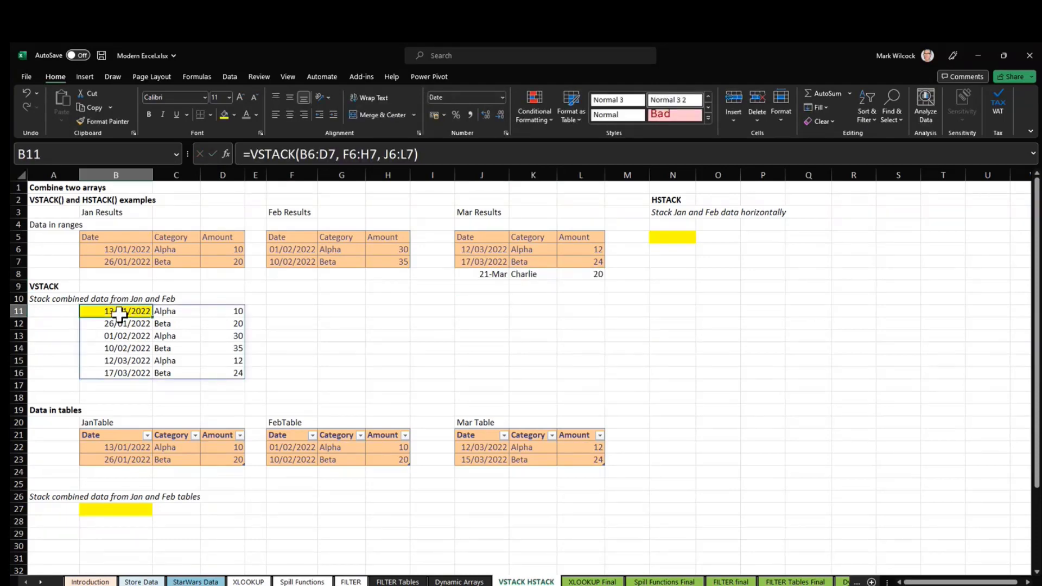
pyautogui.doubleClick(119, 313)
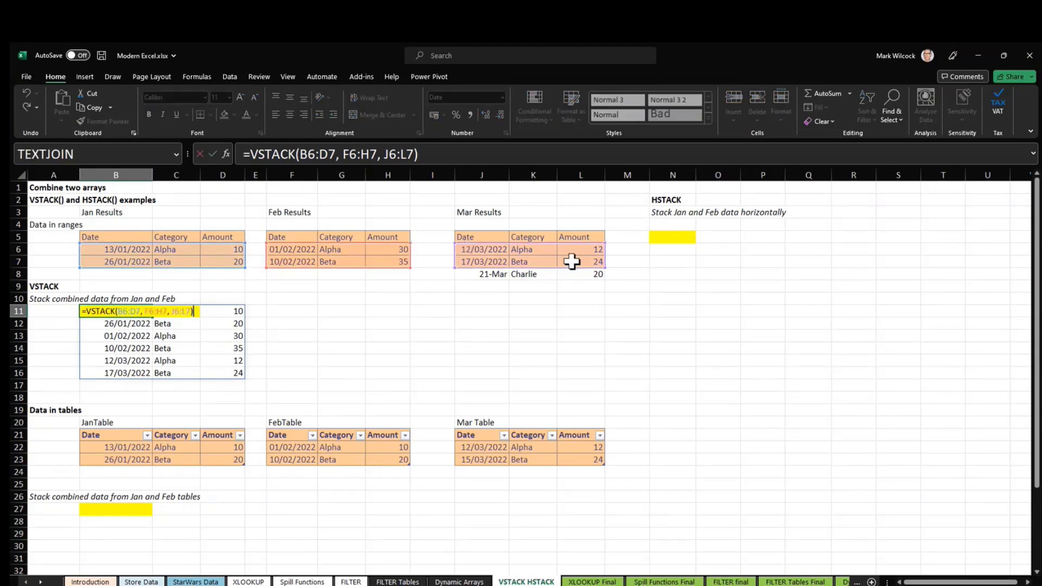
pyautogui.hotkey('ctrl', 'Return')
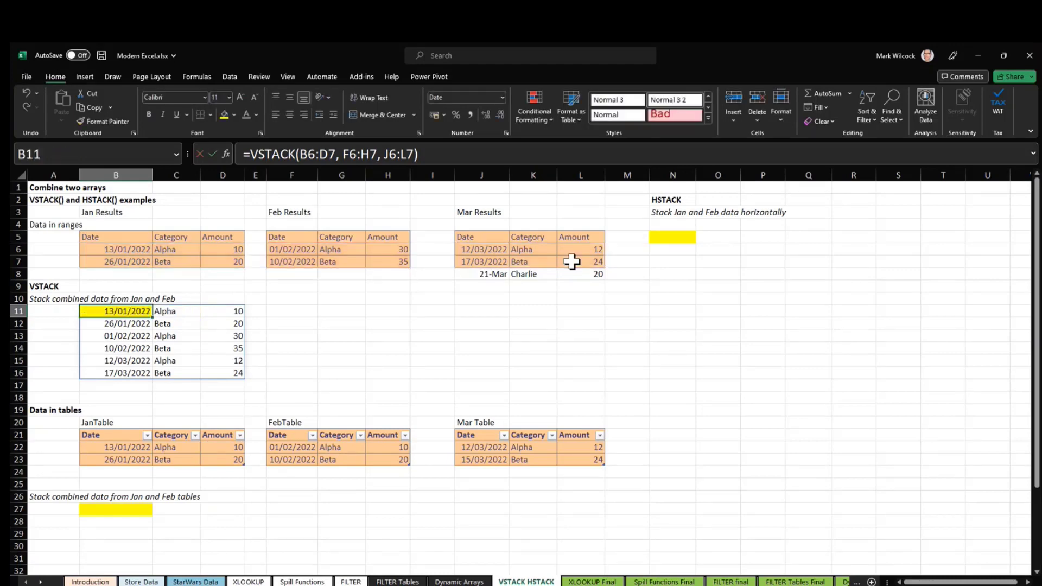
pyautogui.click(167, 248)
pyautogui.click(144, 249)
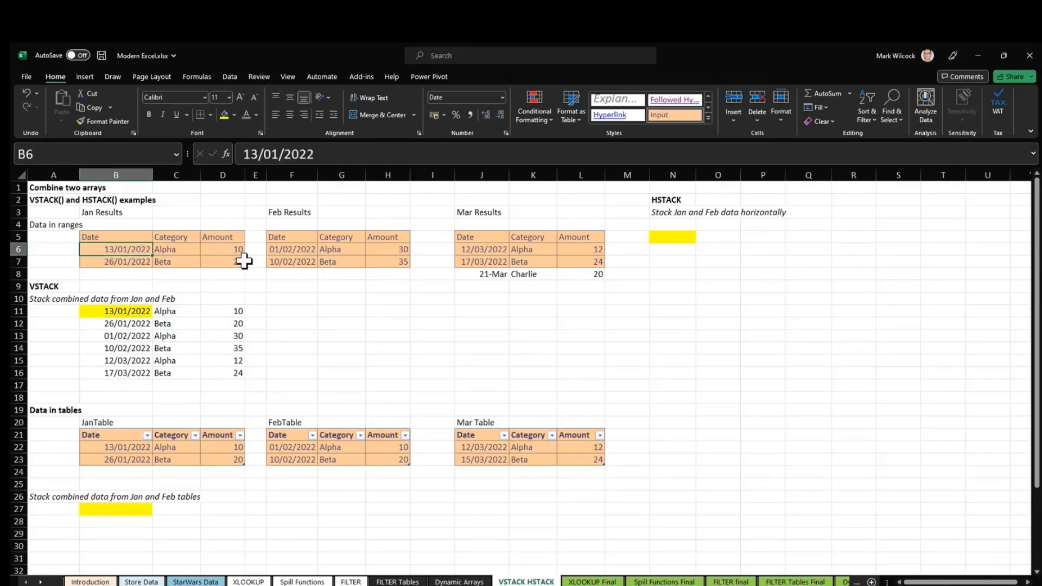
# Step: Check the table names assigned to the January, February and March tables in the Data in tables section
pyautogui.click(125, 448)
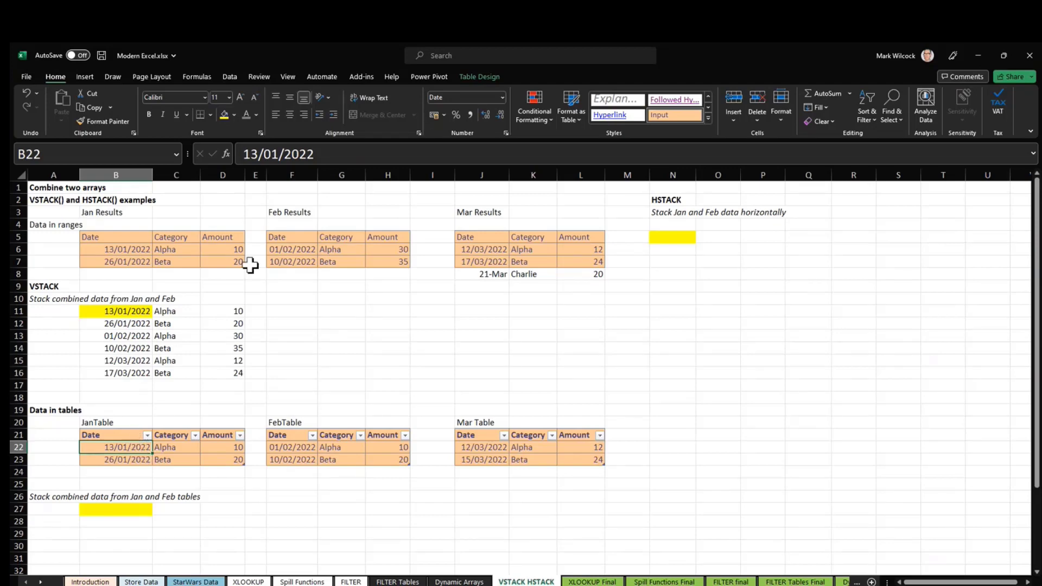
pyautogui.click(480, 77)
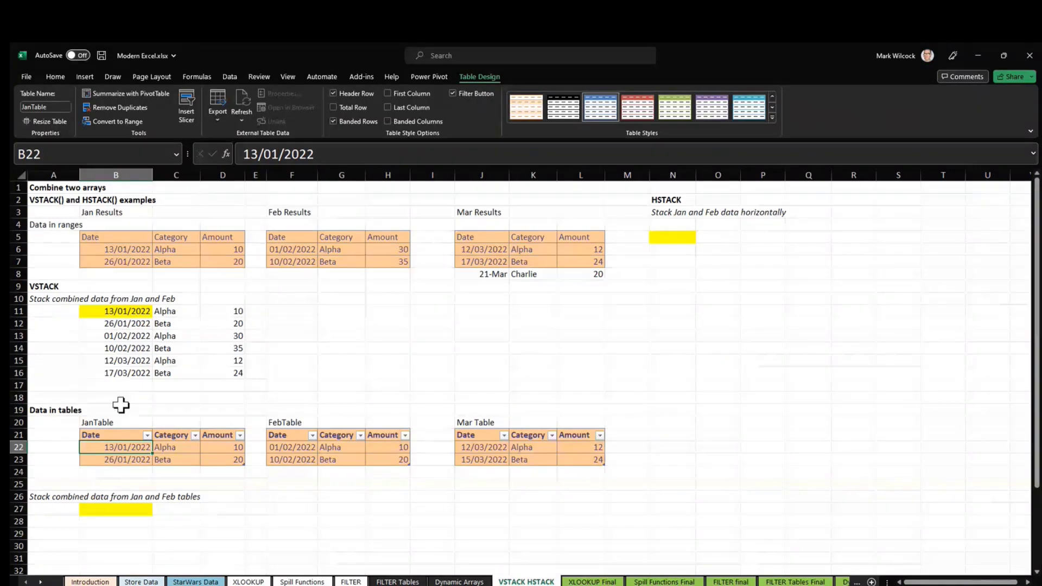
pyautogui.click(291, 447)
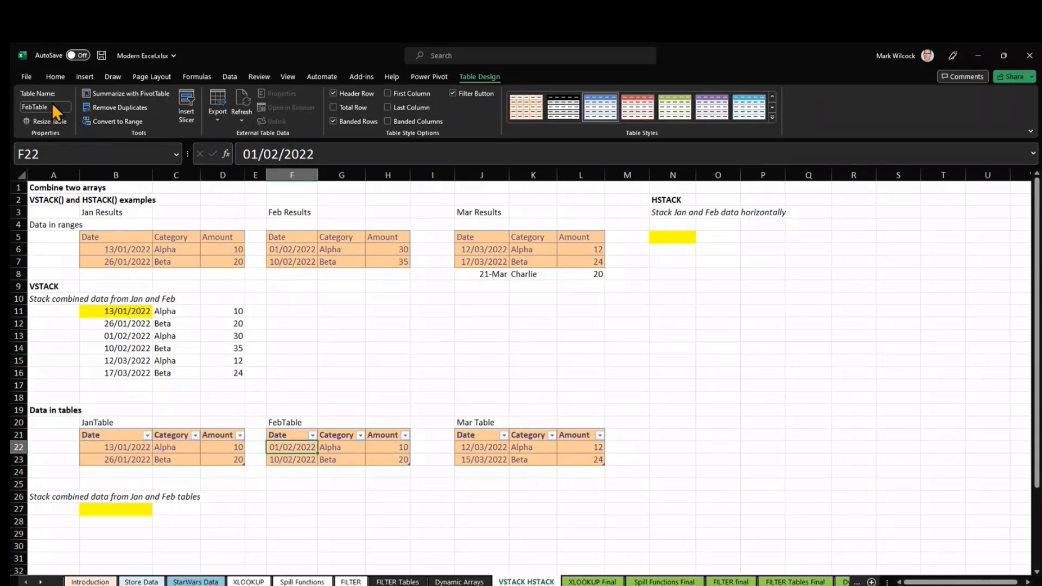
pyautogui.hotkey('ctrl', '2')
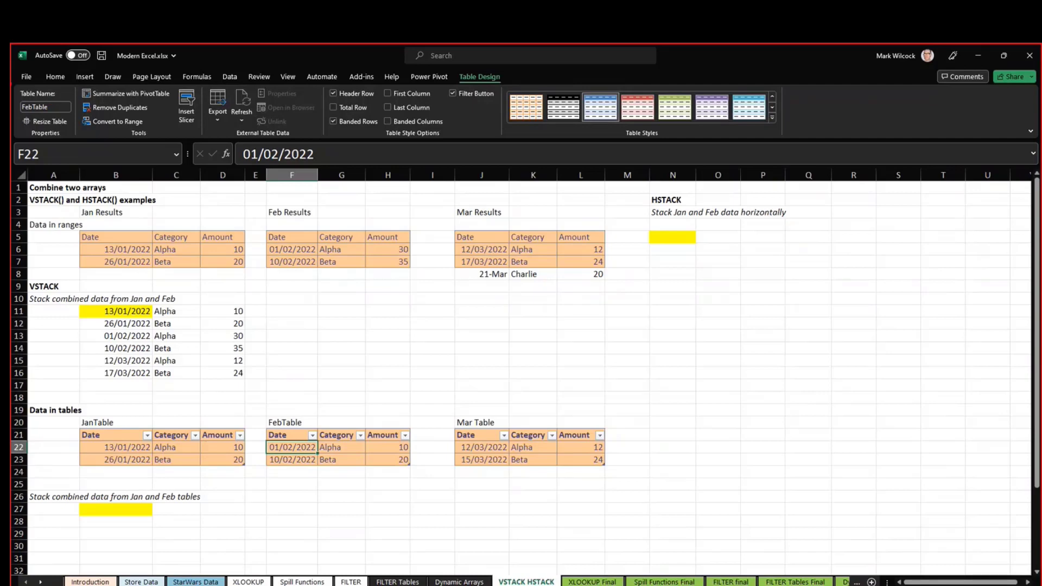
pyautogui.moveTo(17, 90); pyautogui.dragTo(71, 122)
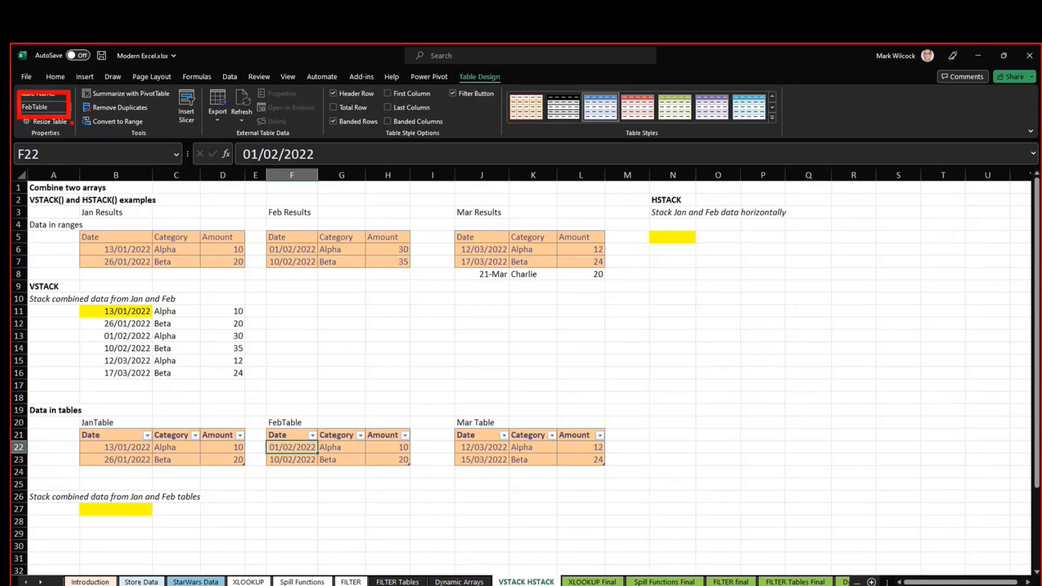
pyautogui.press('Escape')
pyautogui.click(487, 450)
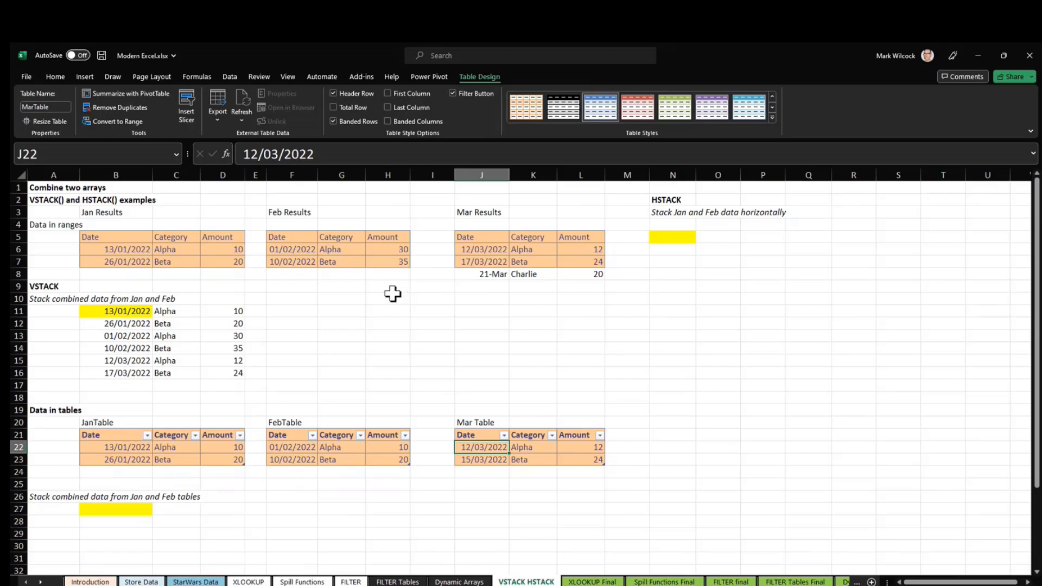
# Step: Convert the Feb Results range F5:H7 into a table with headers
pyautogui.click(301, 237)
pyautogui.hotkey('shift', 'Down')
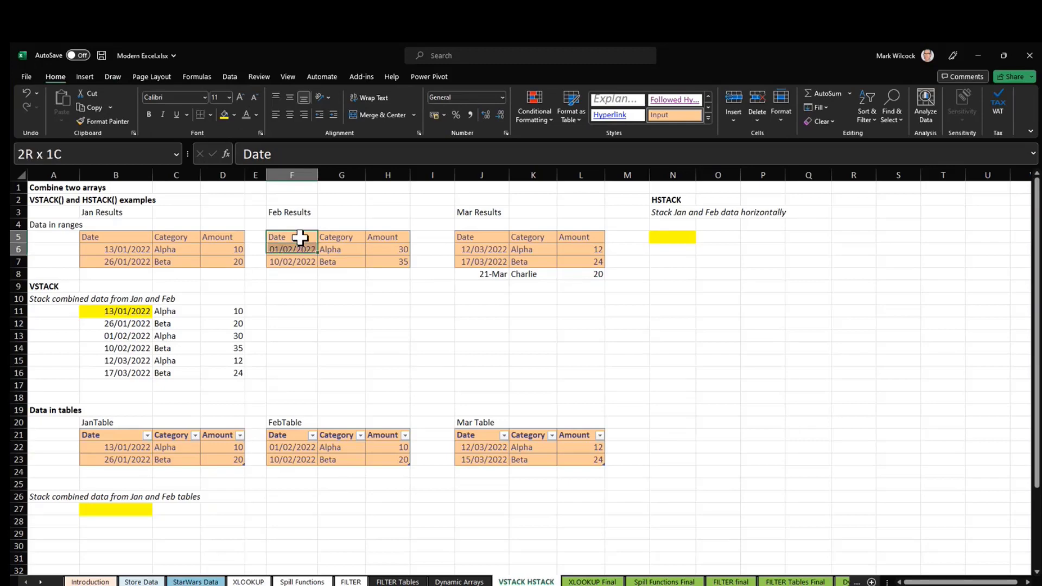
pyautogui.hotkey('shift', 'Down')
pyautogui.hotkey('shift', 'Right')
pyautogui.hotkey('shift', 'Right')
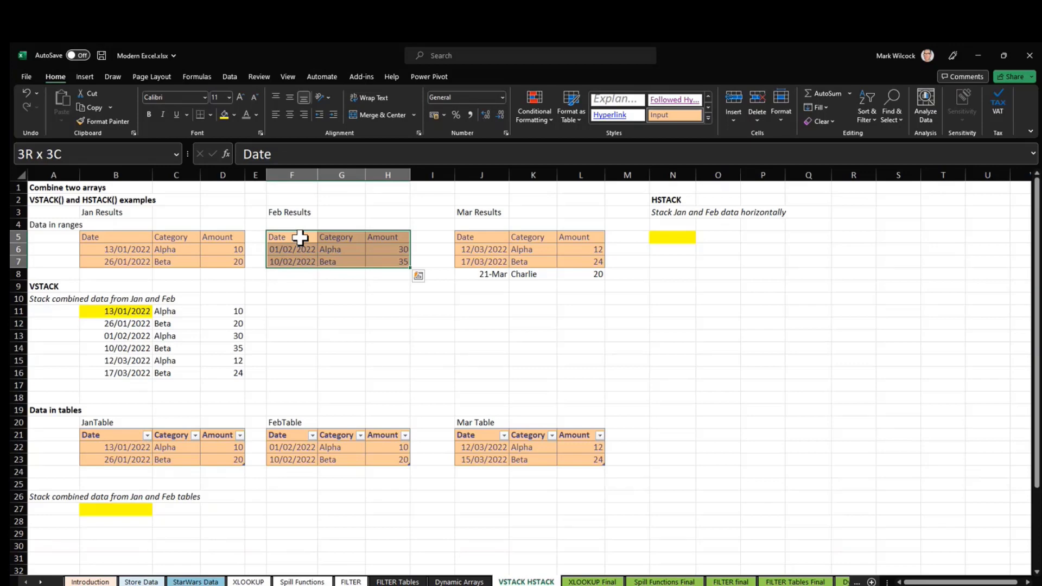
pyautogui.hotkey('ctrl', 't')
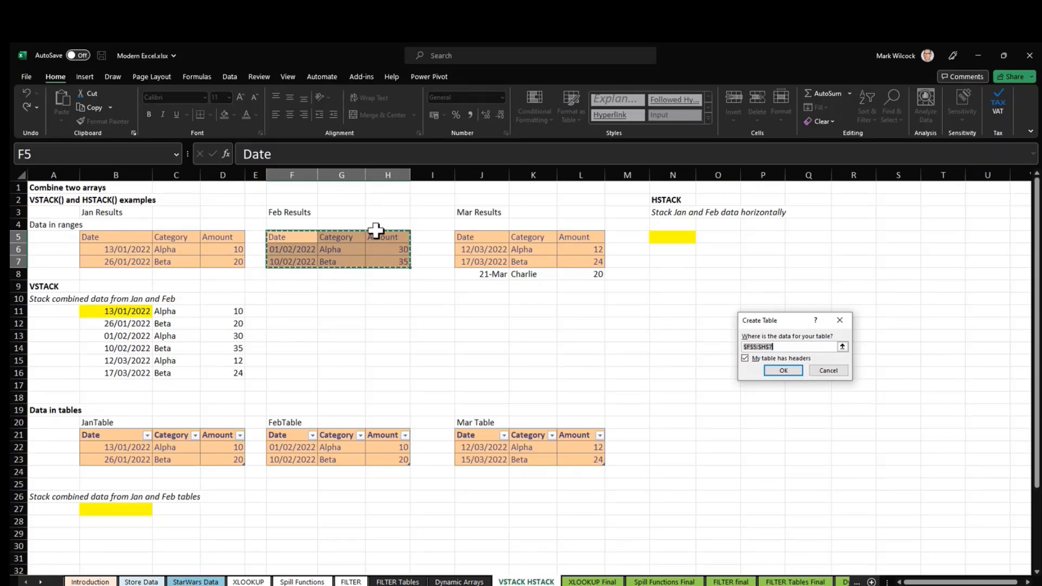
pyautogui.click(778, 371)
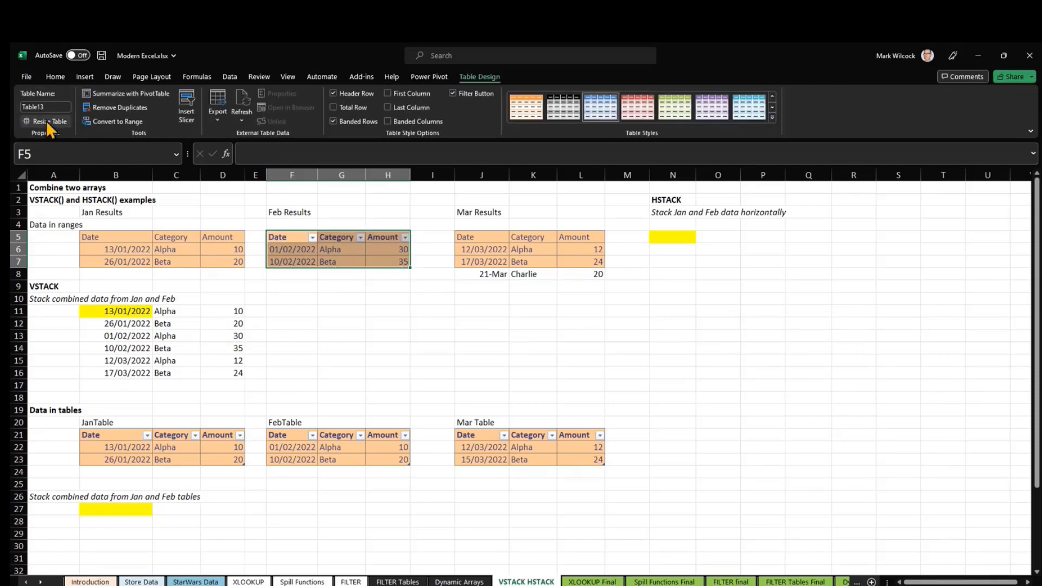
# Step: Name the new Feb Results table Demotable
pyautogui.click(58, 107)
pyautogui.write('Demo')
pyautogui.press('Return')
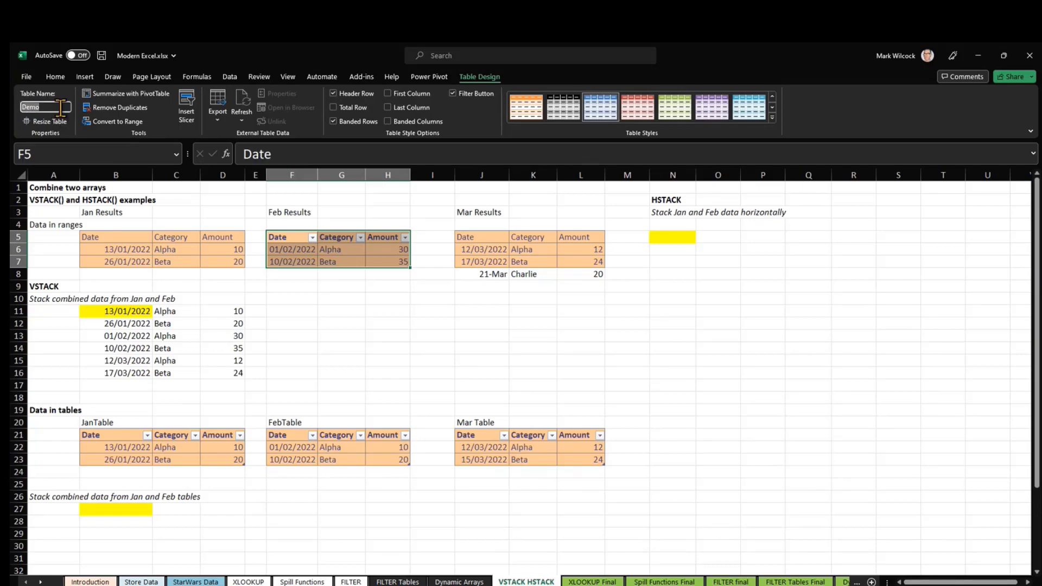
pyautogui.click(61, 108)
pyautogui.write('table')
pyautogui.press('Return')
pyautogui.click(334, 285)
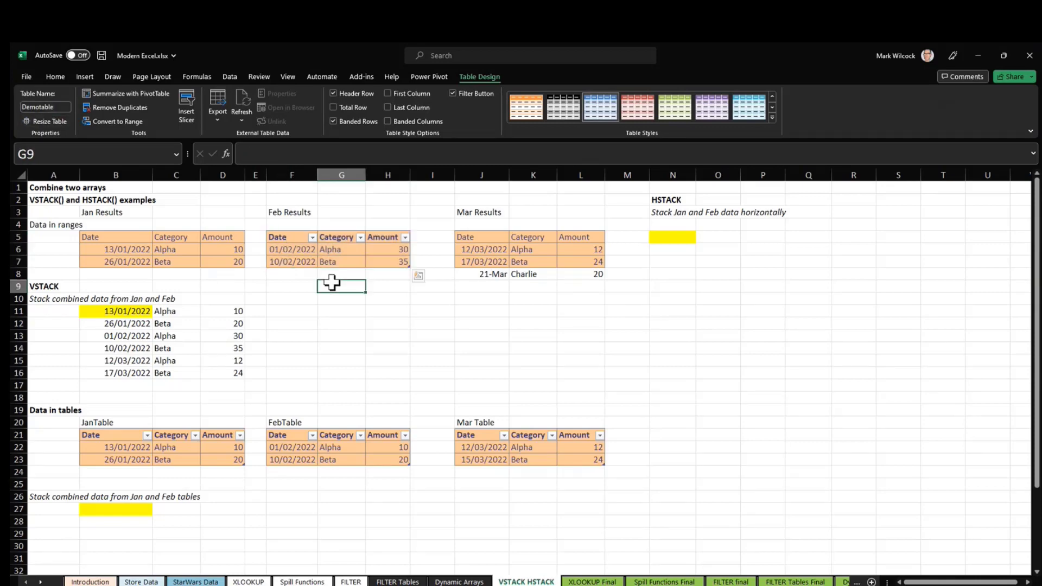
# Step: Add a row directly below the Feb Results table data in F8:H8 with date 11/02, category Delra and amount 223
pyautogui.click(300, 272)
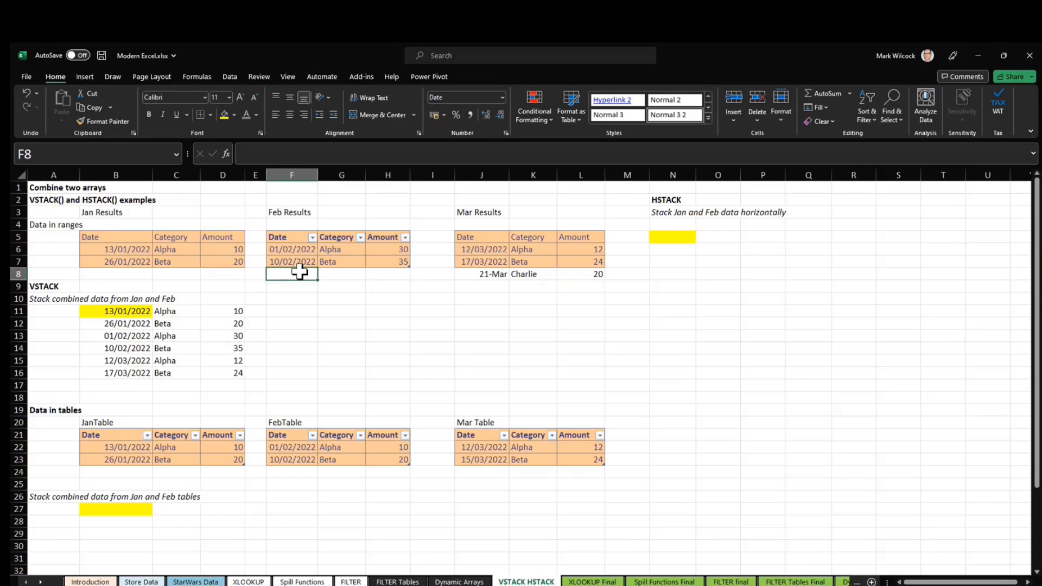
pyautogui.write('11/')
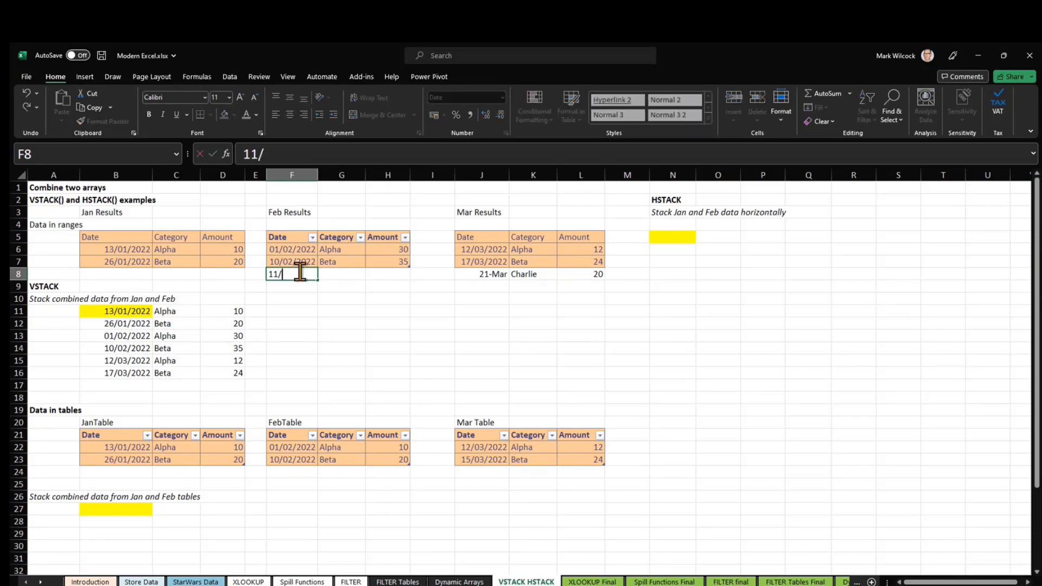
pyautogui.write('02')
pyautogui.press('Tab')
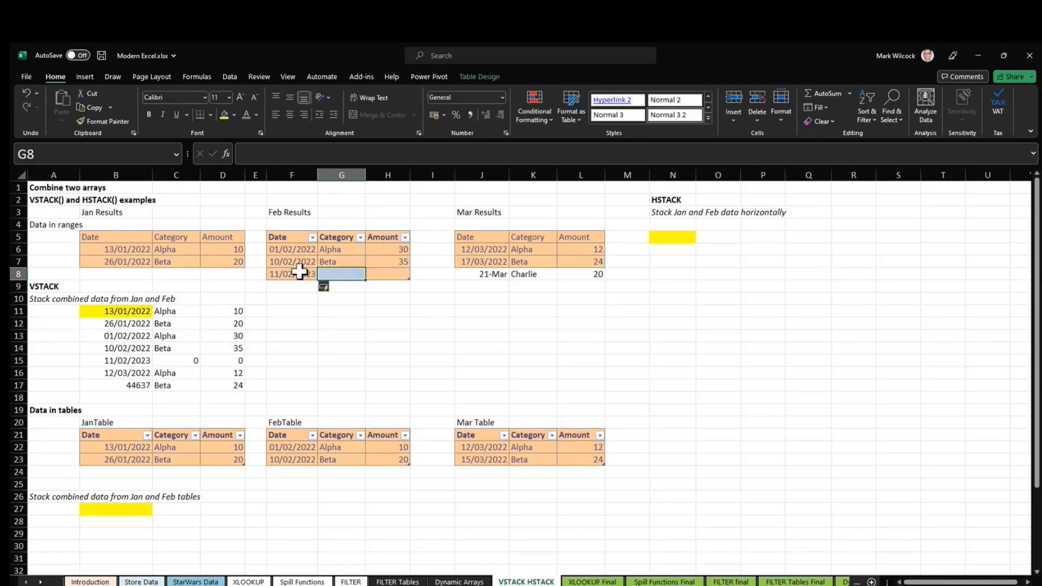
pyautogui.write('Delra')
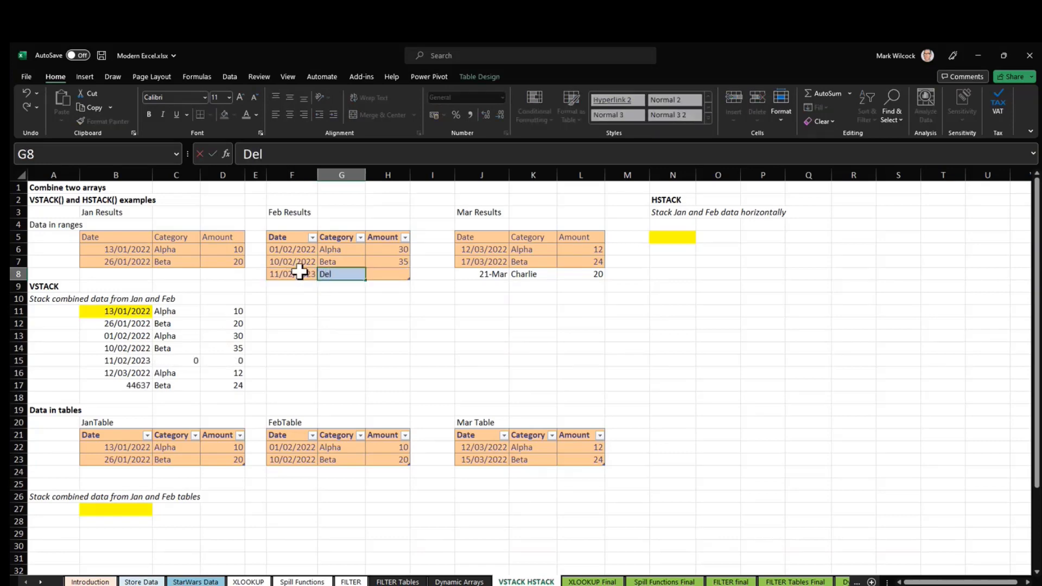
pyautogui.press('Tab')
pyautogui.write('223')
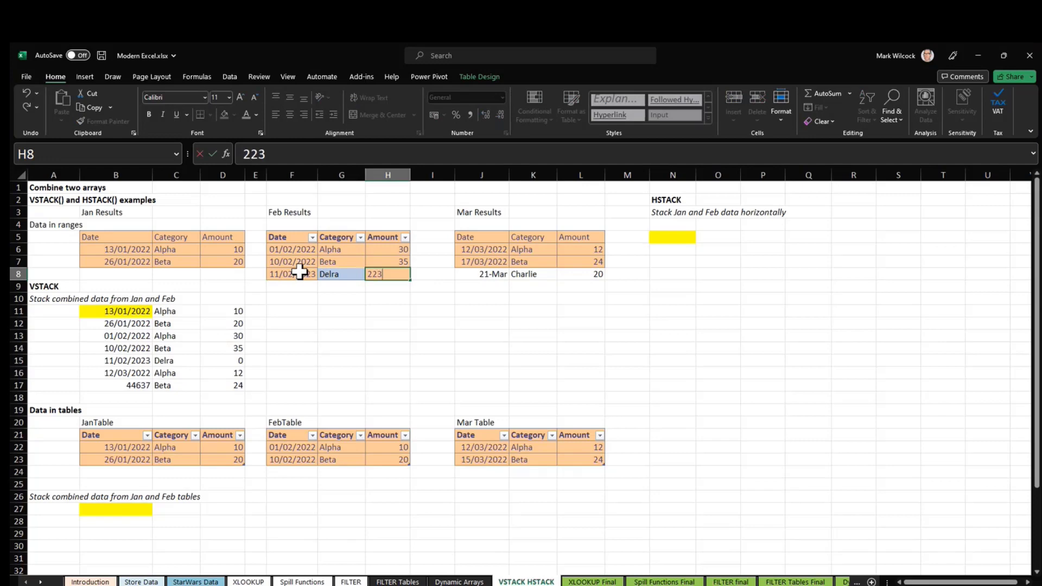
pyautogui.press('Return')
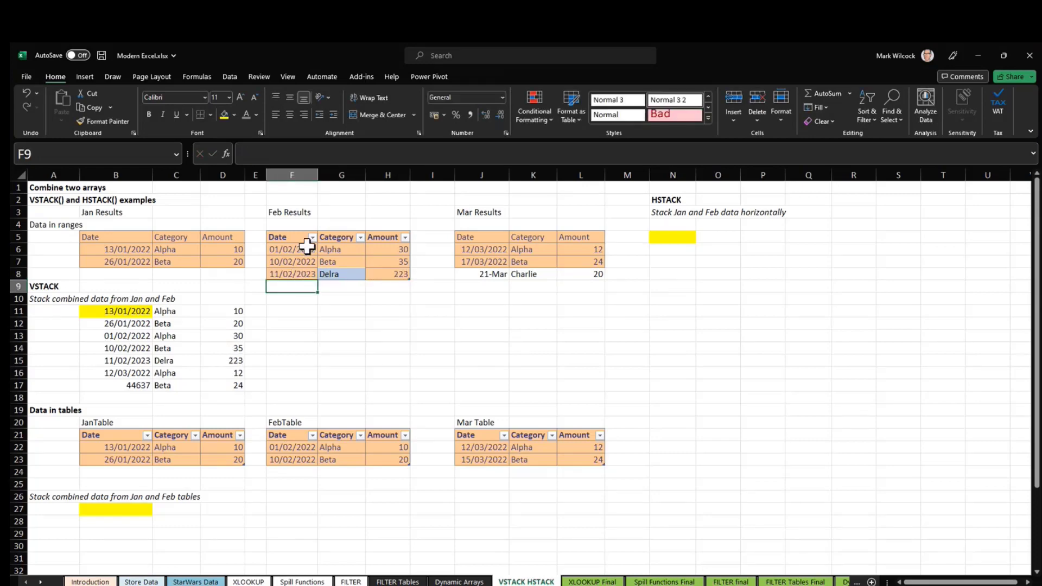
pyautogui.moveTo(307, 249); pyautogui.dragTo(373, 275)
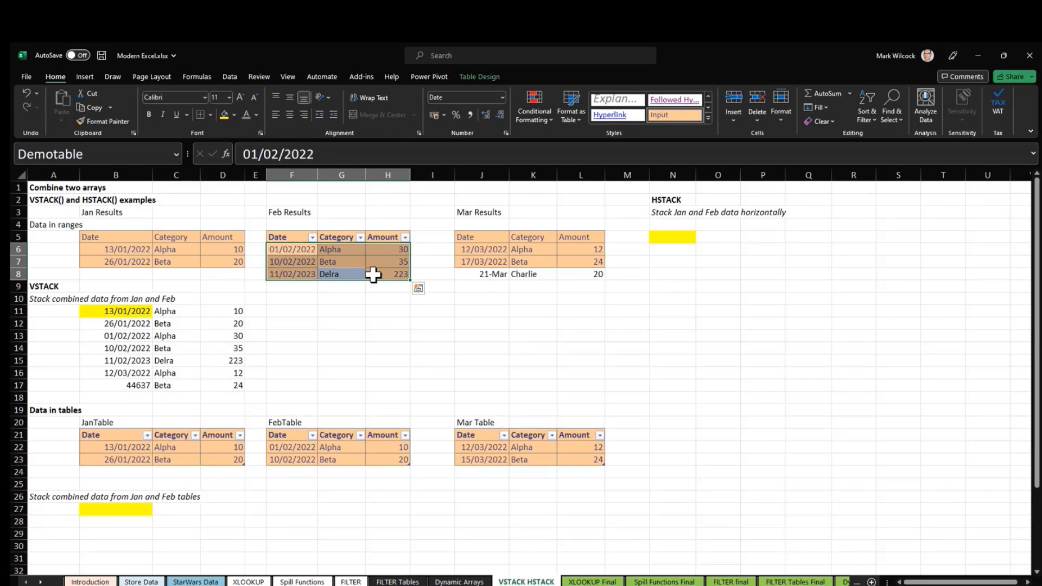
pyautogui.click(308, 271)
pyautogui.click(297, 251)
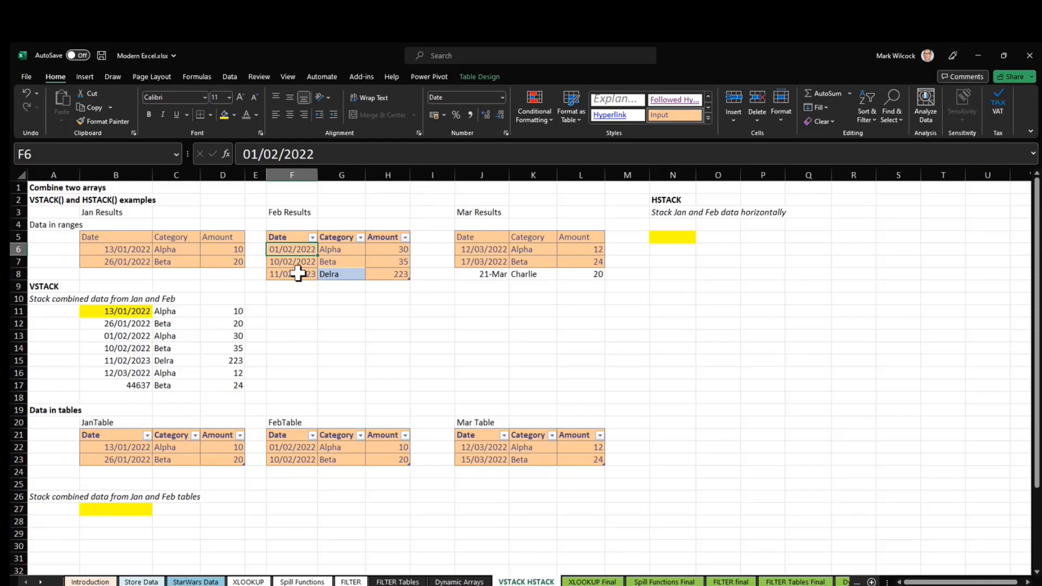
pyautogui.click(298, 274)
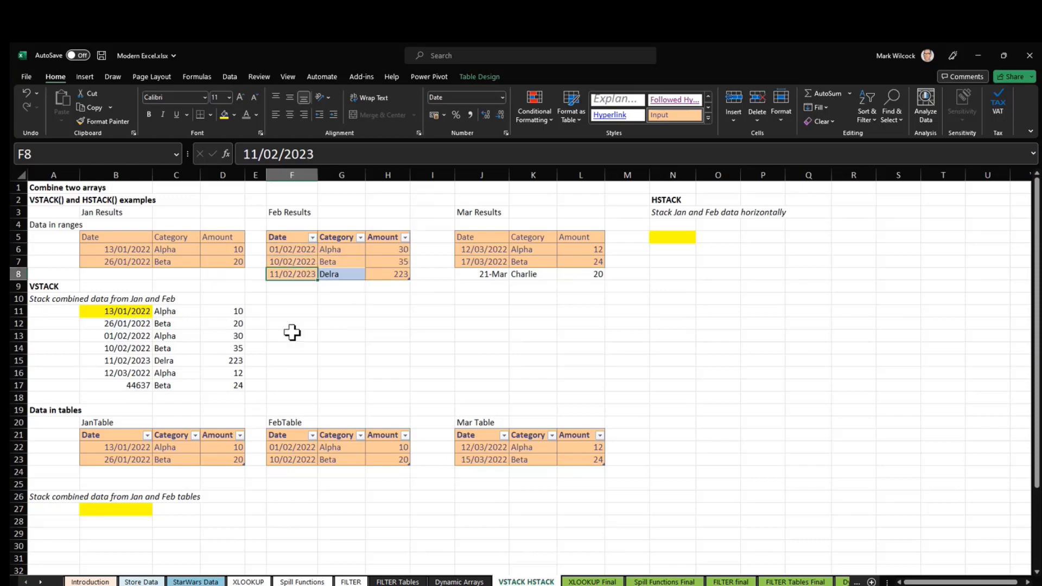
# Step: Enter =VSTACK(JanTable, FebTable, MarTable) in B27 to stack the three monthly tables
pyautogui.click(116, 508)
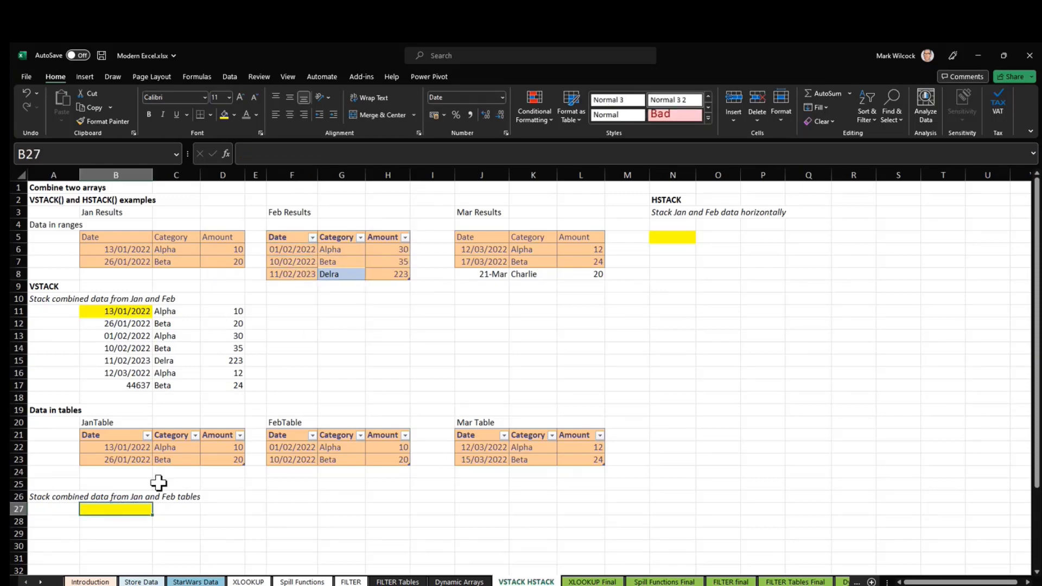
pyautogui.scroll(-2, 158, 482)
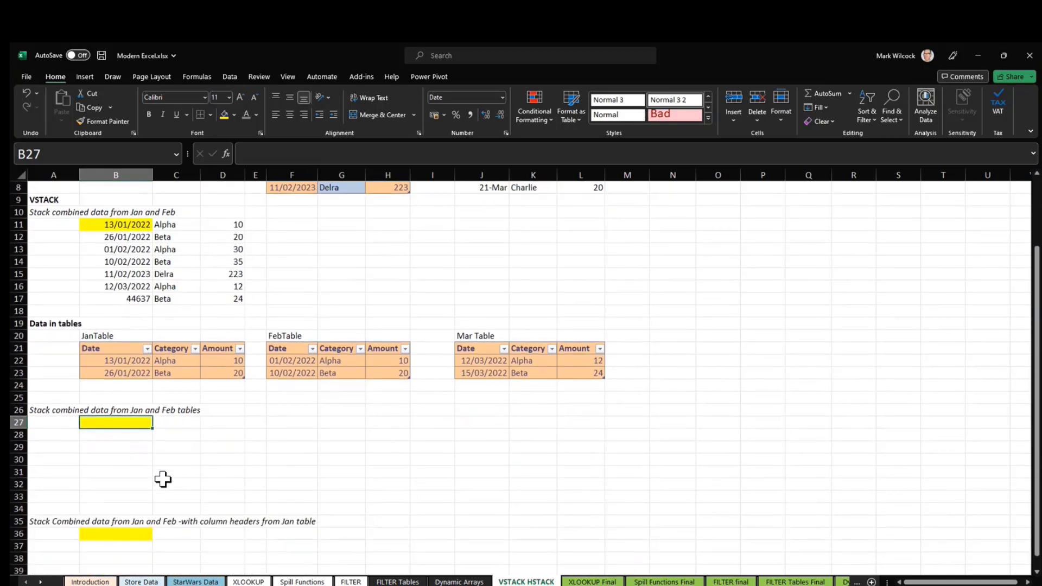
pyautogui.write('=')
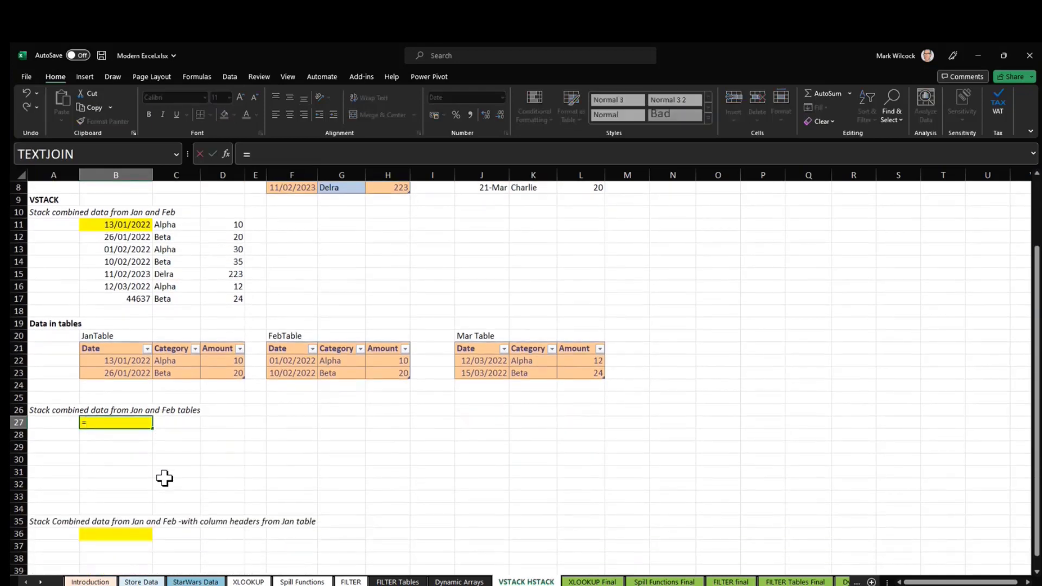
pyautogui.write('stac')
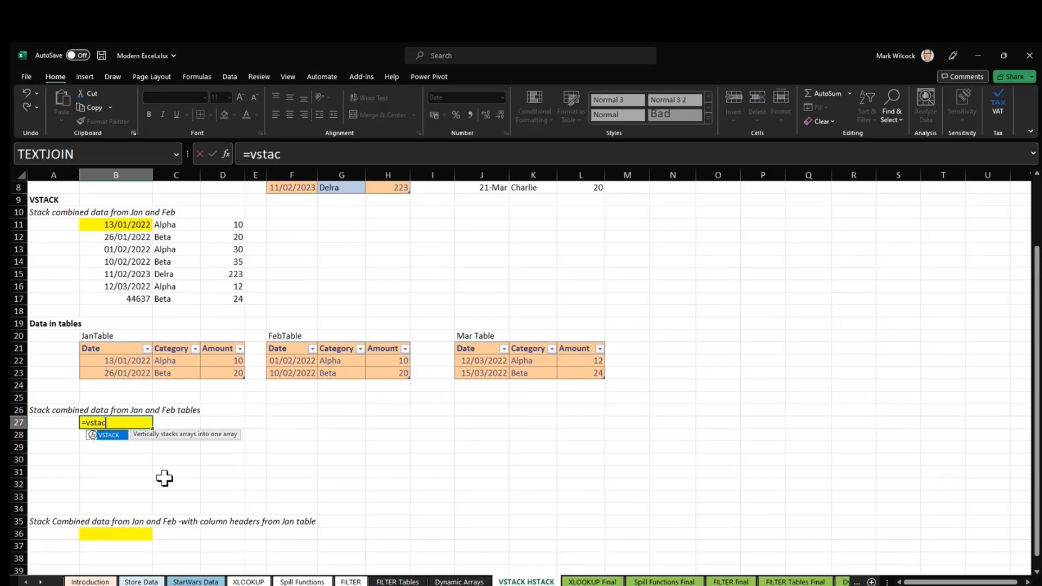
pyautogui.press('Tab')
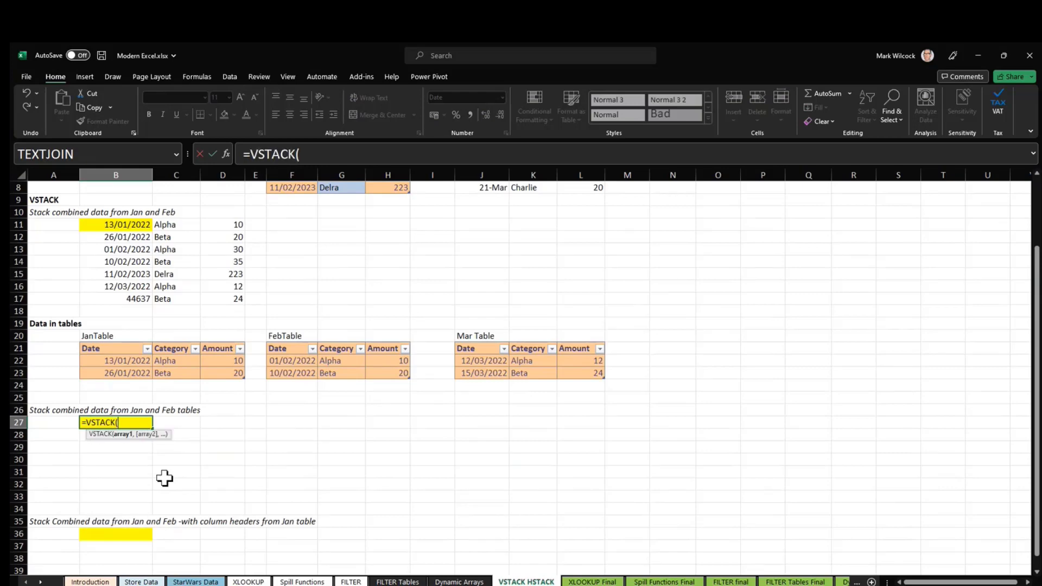
pyautogui.moveTo(132, 361); pyautogui.dragTo(204, 375)
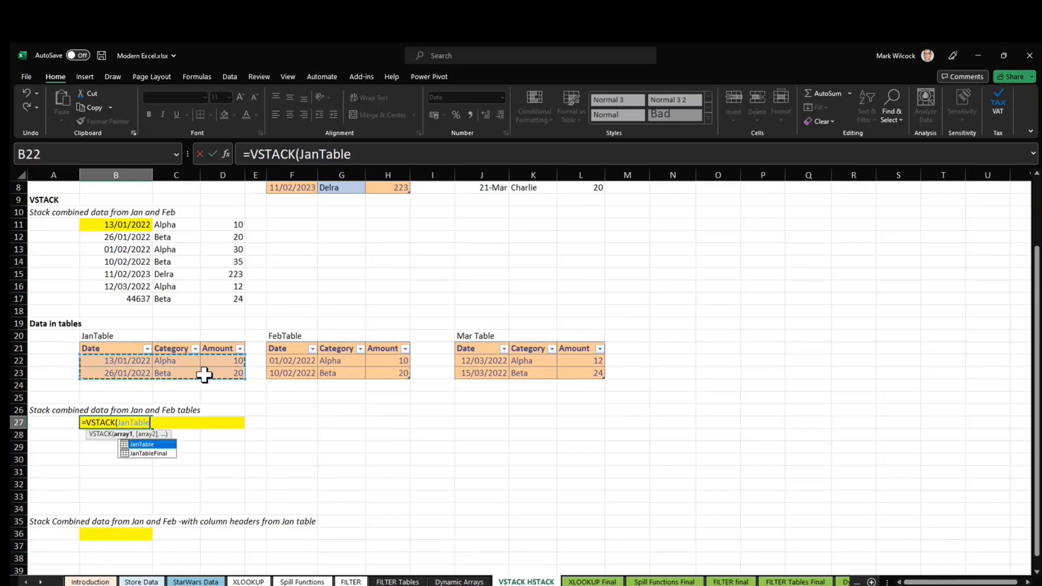
pyautogui.write(',')
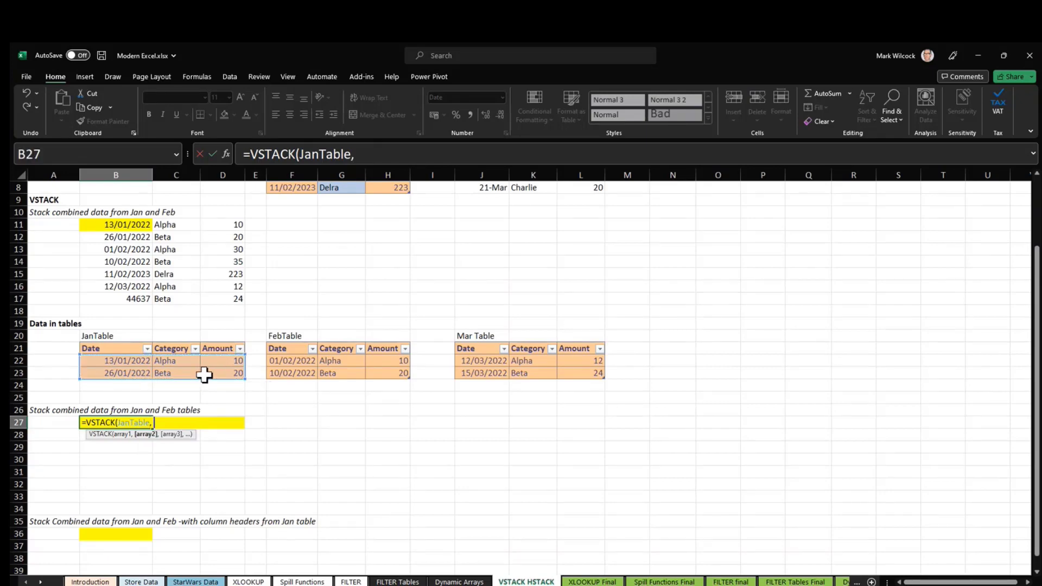
pyautogui.write(' feb')
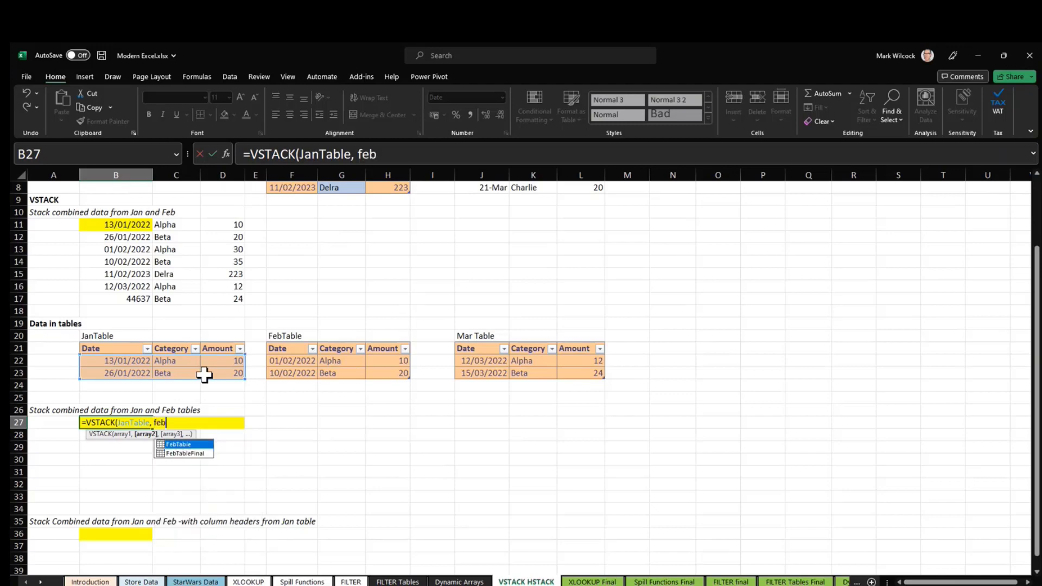
pyautogui.press('Tab')
pyautogui.write(', ')
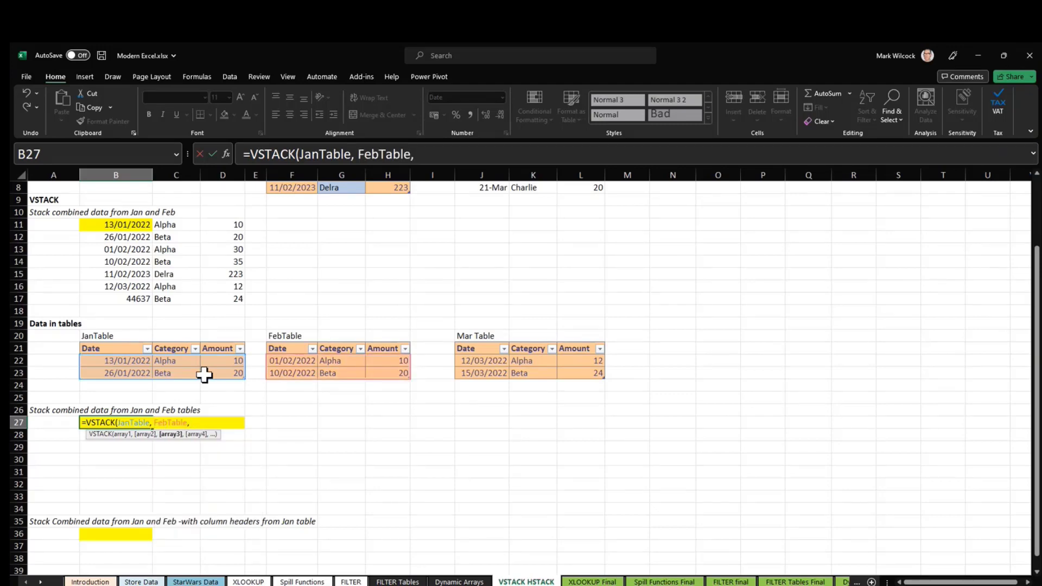
pyautogui.write('mar')
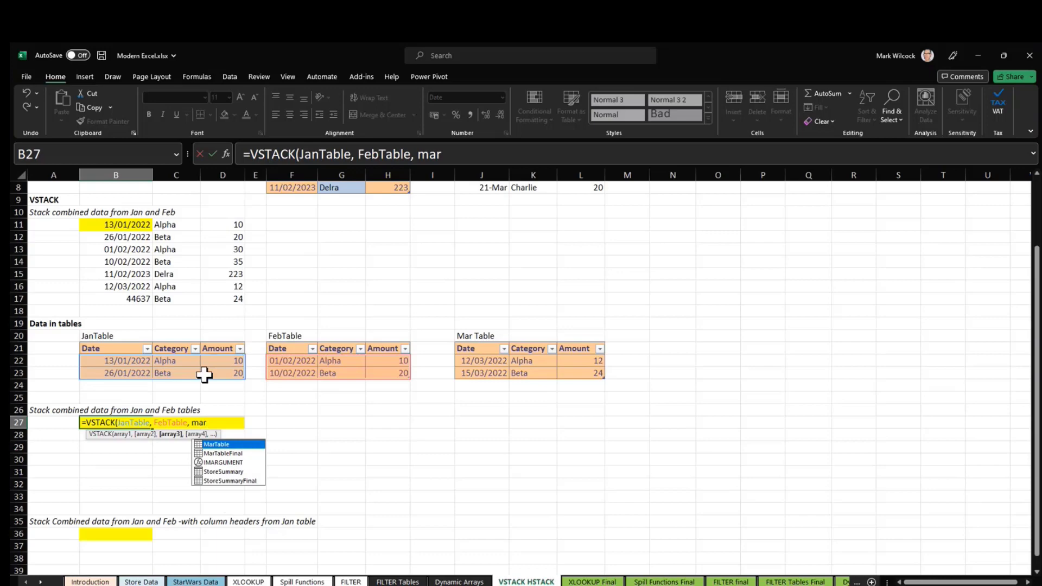
pyautogui.press('Tab')
pyautogui.write(')')
pyautogui.press('Return')
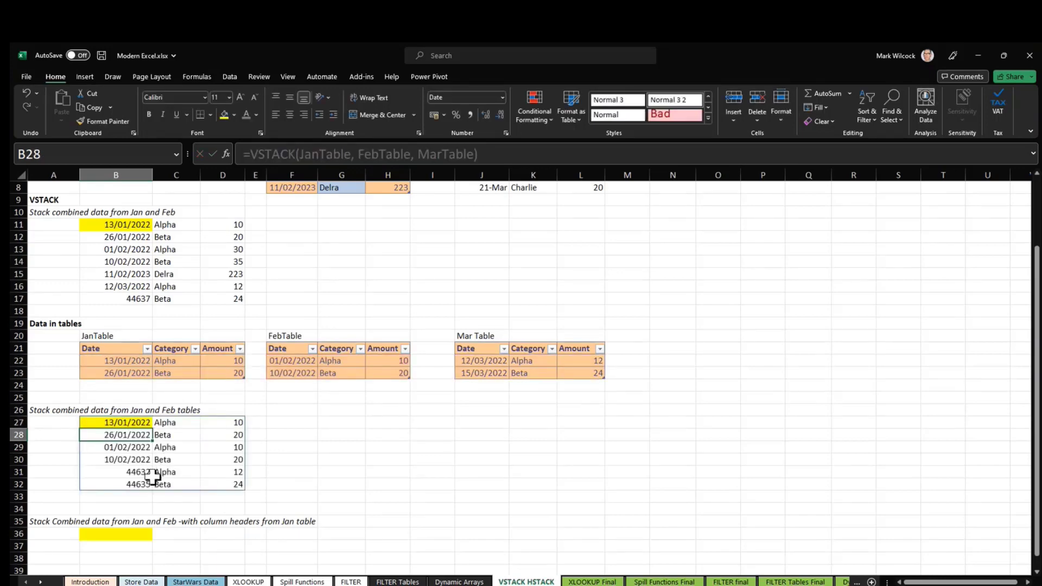
# Step: Add a row to the Mar Table in J24:L24 with date 17/3, category Echo and amount 20
pyautogui.click(480, 386)
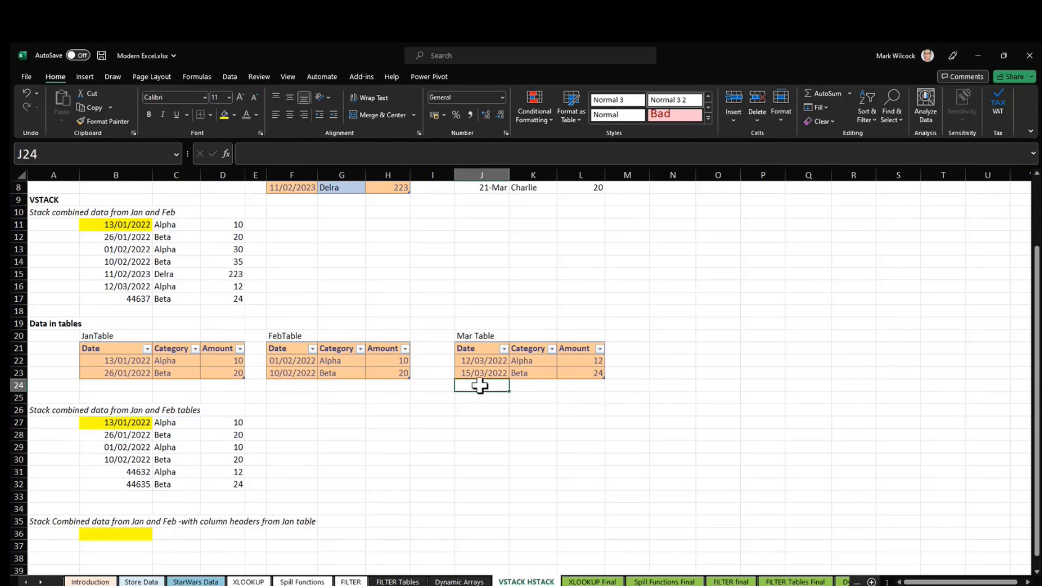
pyautogui.write('17/')
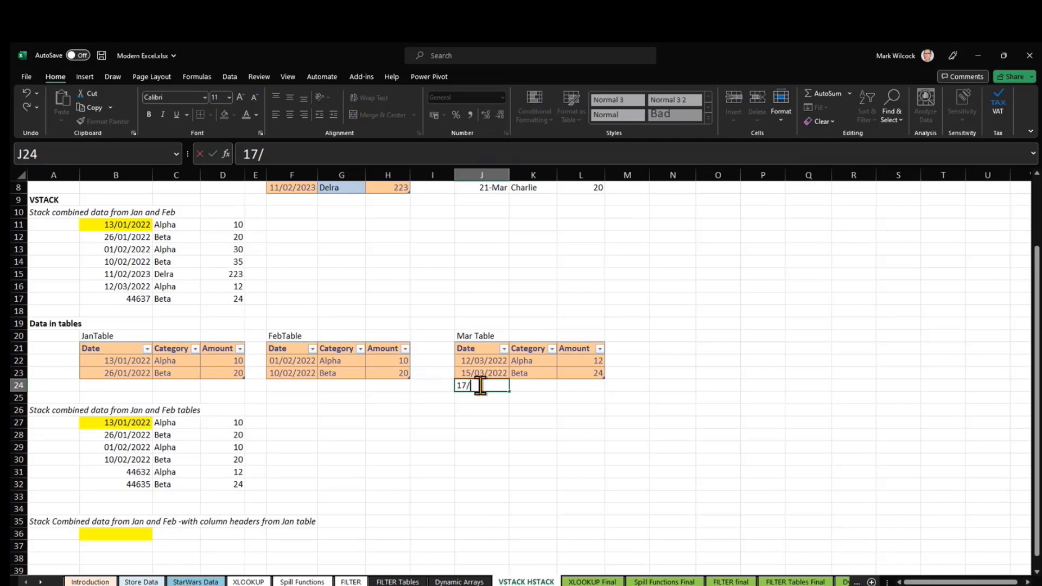
pyautogui.write('3')
pyautogui.press('Tab')
pyautogui.write('eCHO')
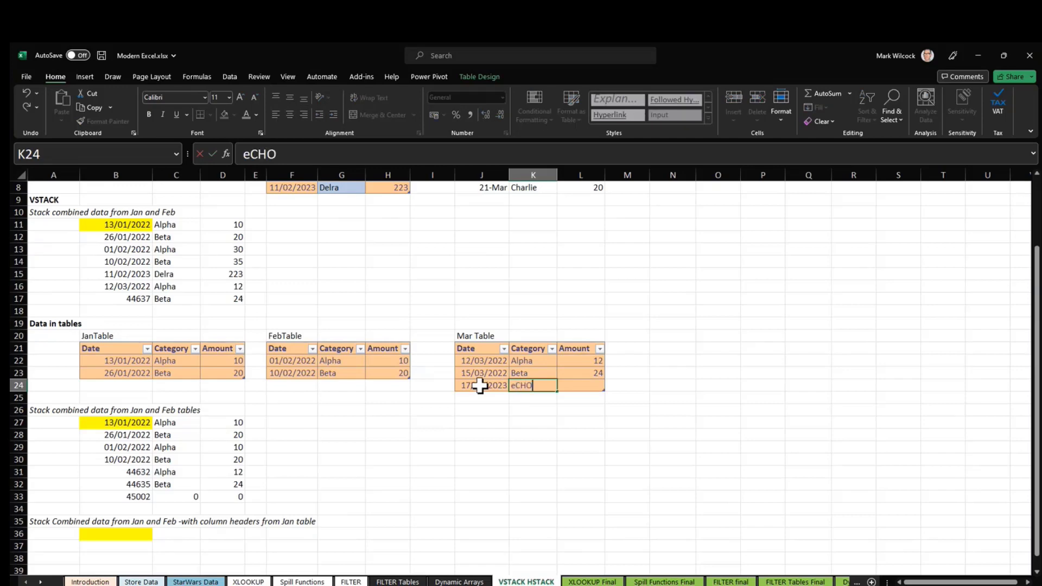
pyautogui.press('Tab')
pyautogui.write('20')
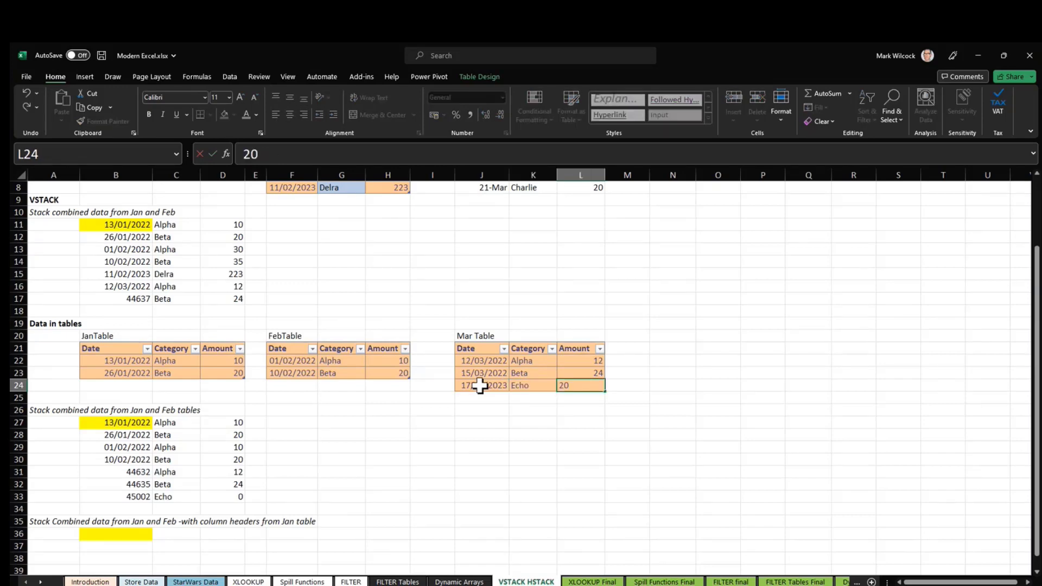
pyautogui.press('Return')
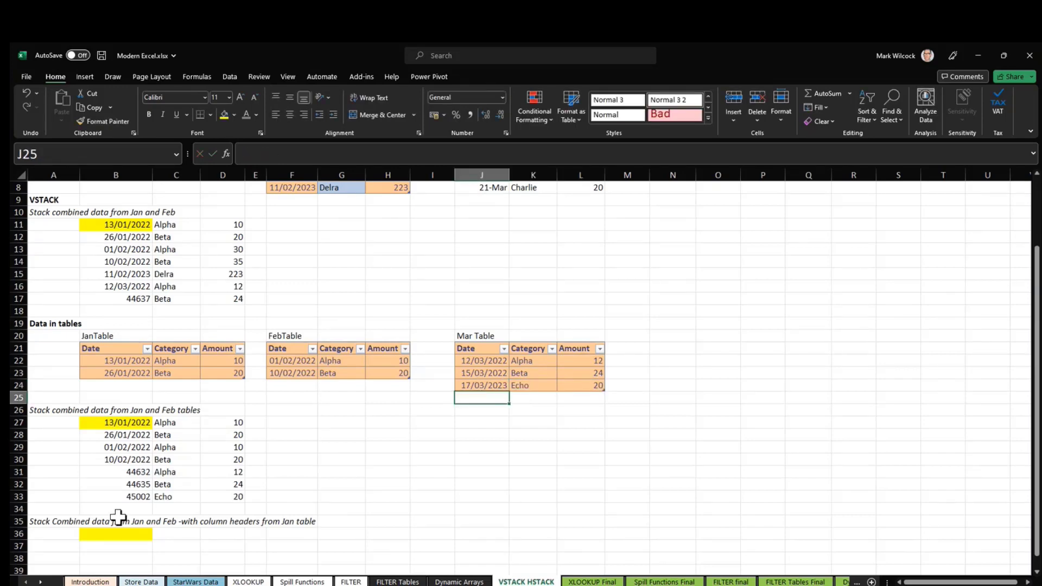
# Step: Copy the date format of B30 onto the stacked March dates in B31:B33
pyautogui.click(140, 495)
pyautogui.click(133, 459)
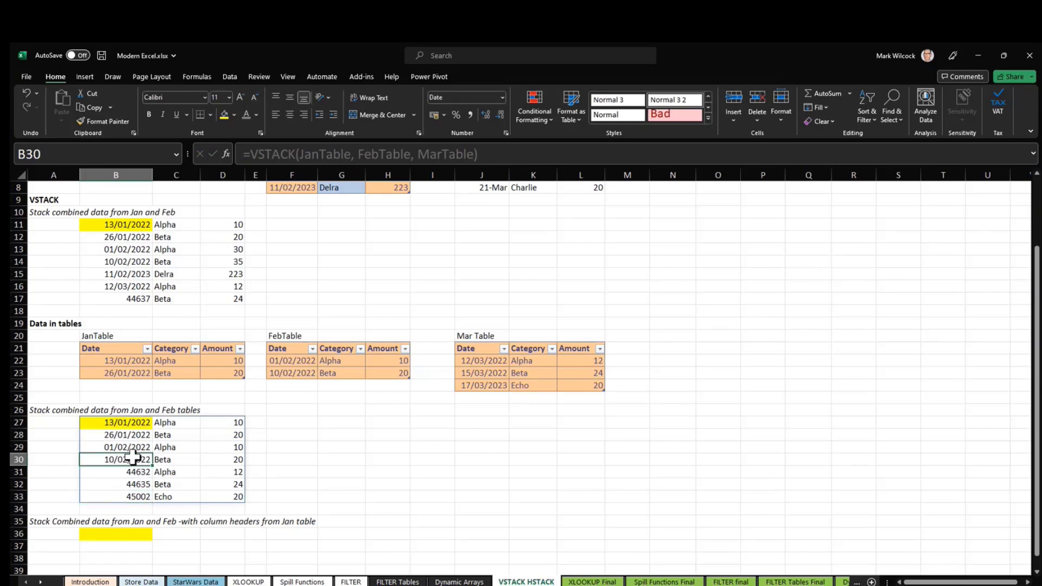
pyautogui.click(103, 121)
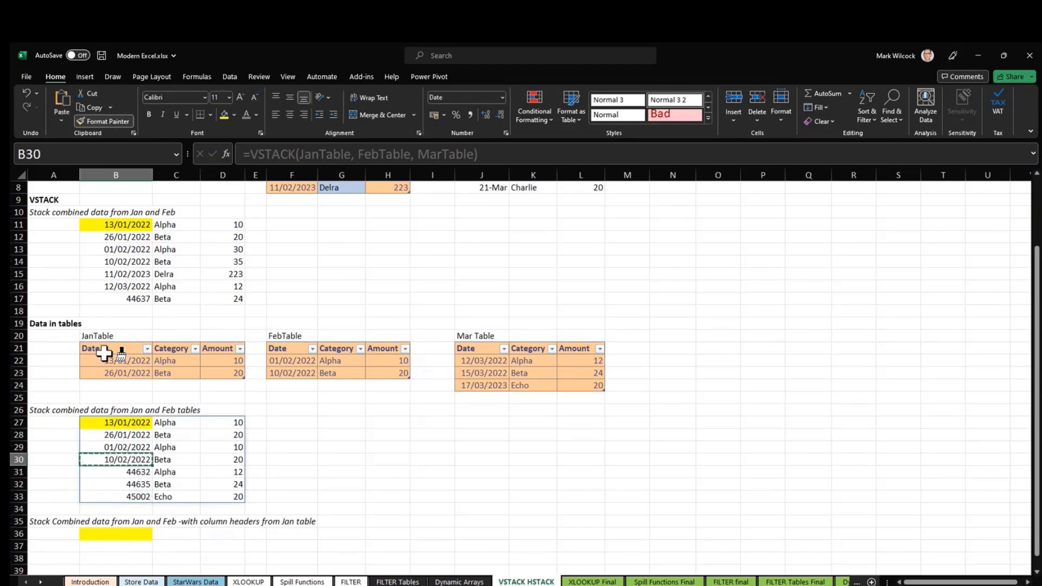
pyautogui.moveTo(114, 496); pyautogui.dragTo(112, 477)
pyautogui.click(473, 388)
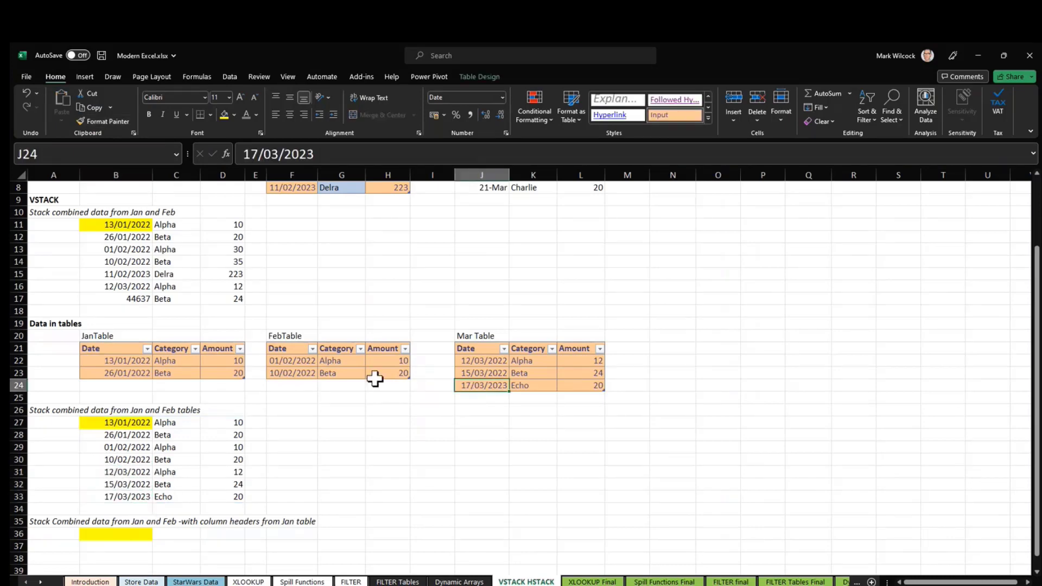
pyautogui.click(344, 374)
pyautogui.click(108, 424)
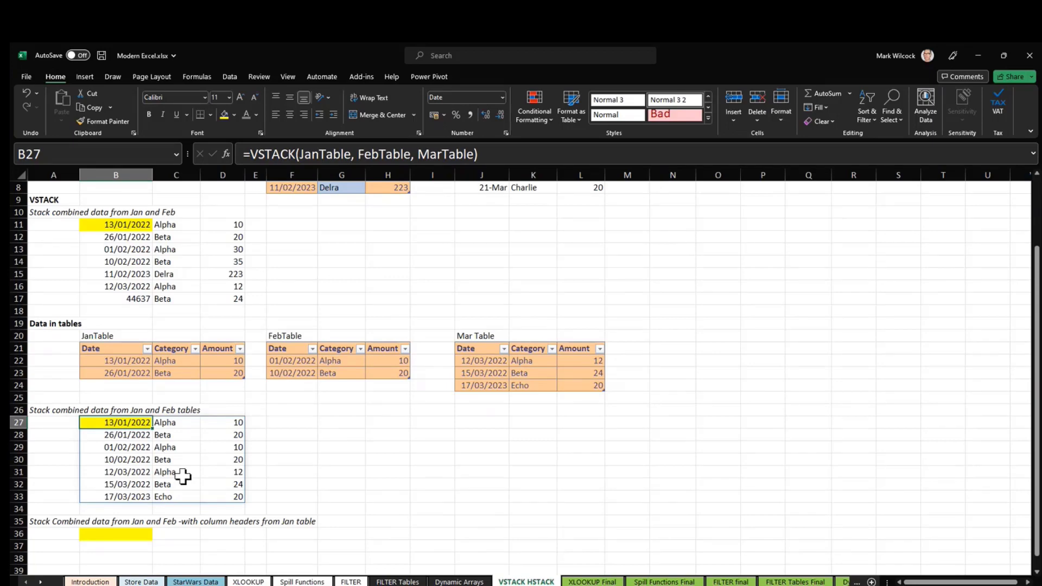
# Step: Enter =HSTACK(B6:D7, F6:H7, J6:L7) in N5 to combine the three monthly ranges side by side, and widen column Q
pyautogui.scroll(-3, 292, 511)
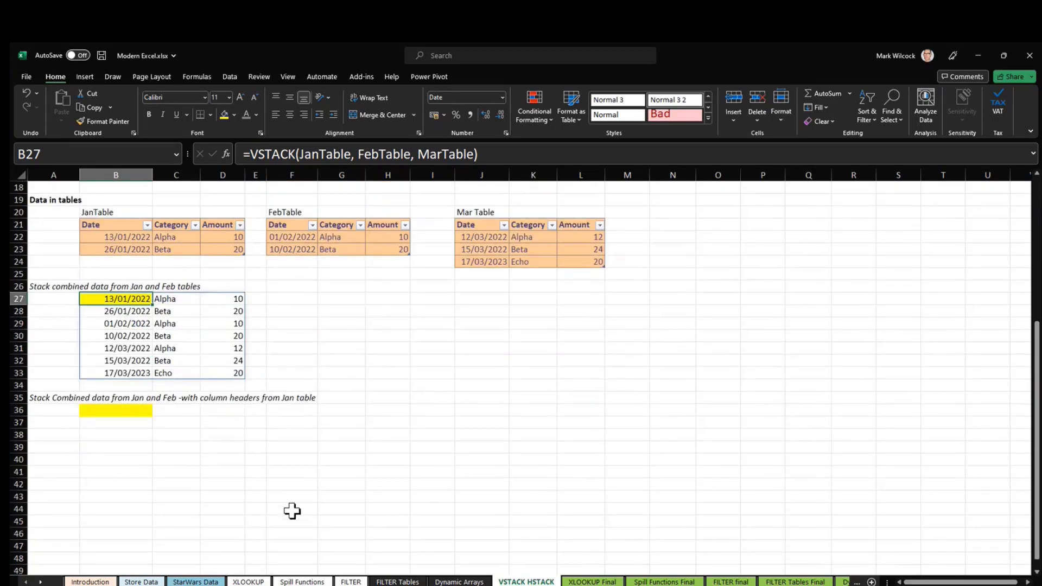
pyautogui.scroll(6, 292, 511)
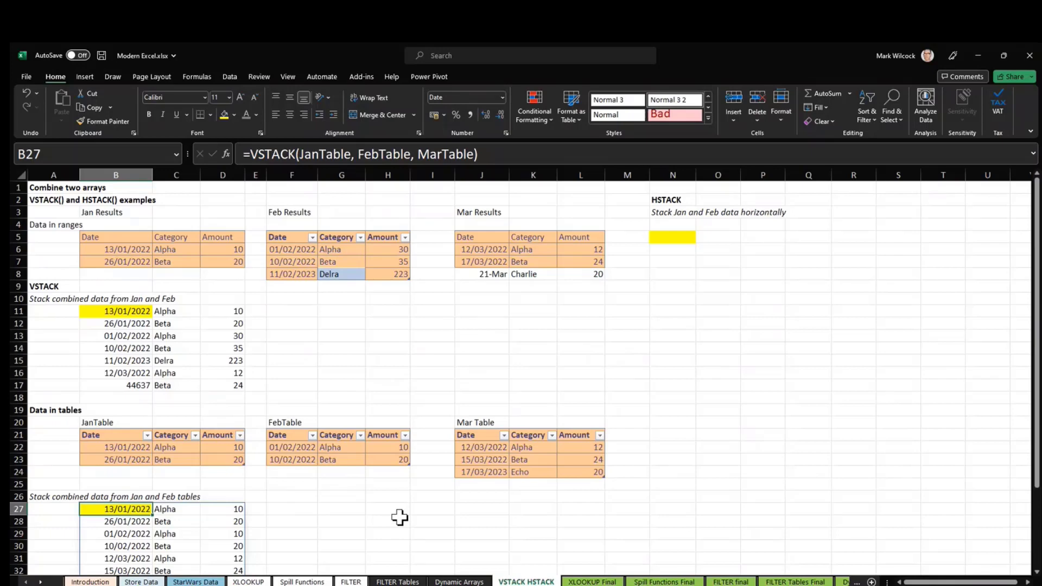
pyautogui.click(670, 237)
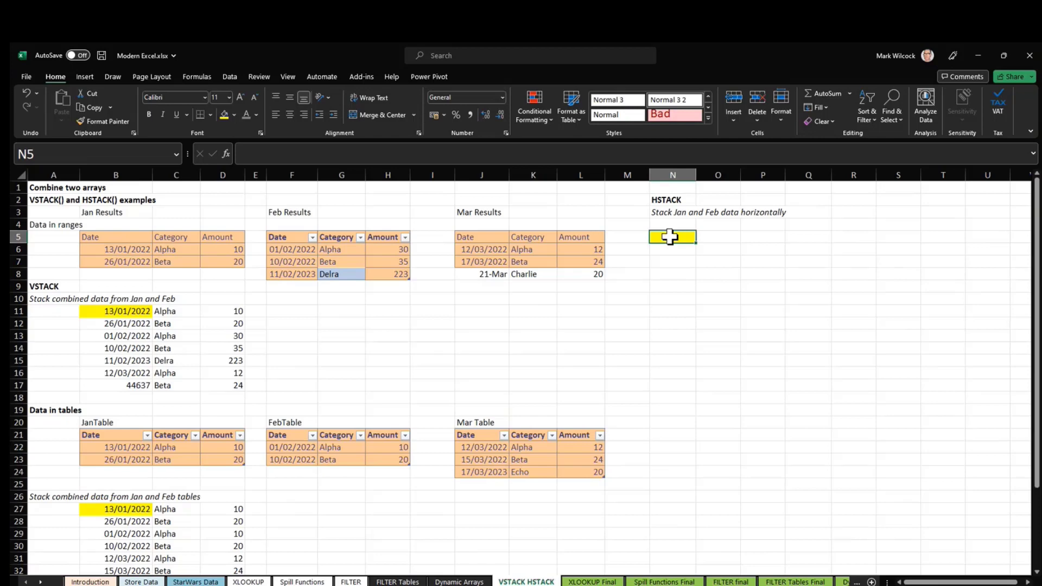
pyautogui.write('=ha')
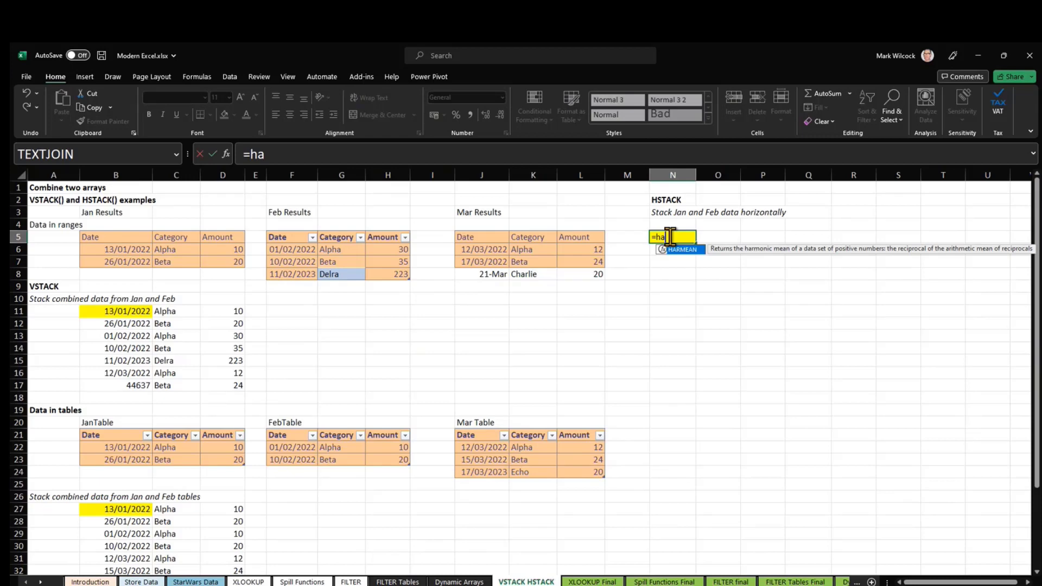
pyautogui.press('BackSpace')
pyautogui.write('sta')
pyautogui.press('Tab')
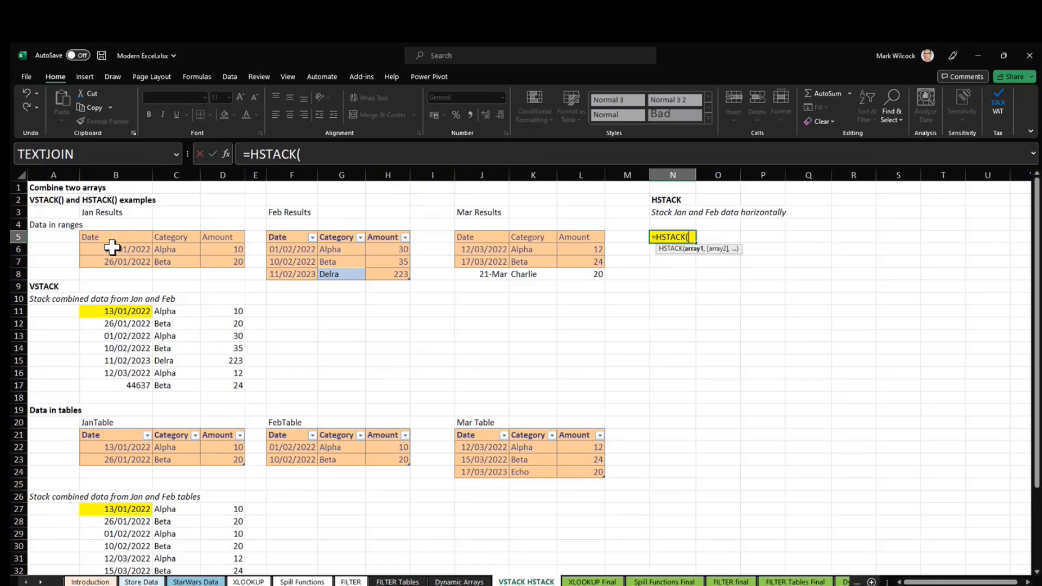
pyautogui.moveTo(111, 250); pyautogui.dragTo(222, 265)
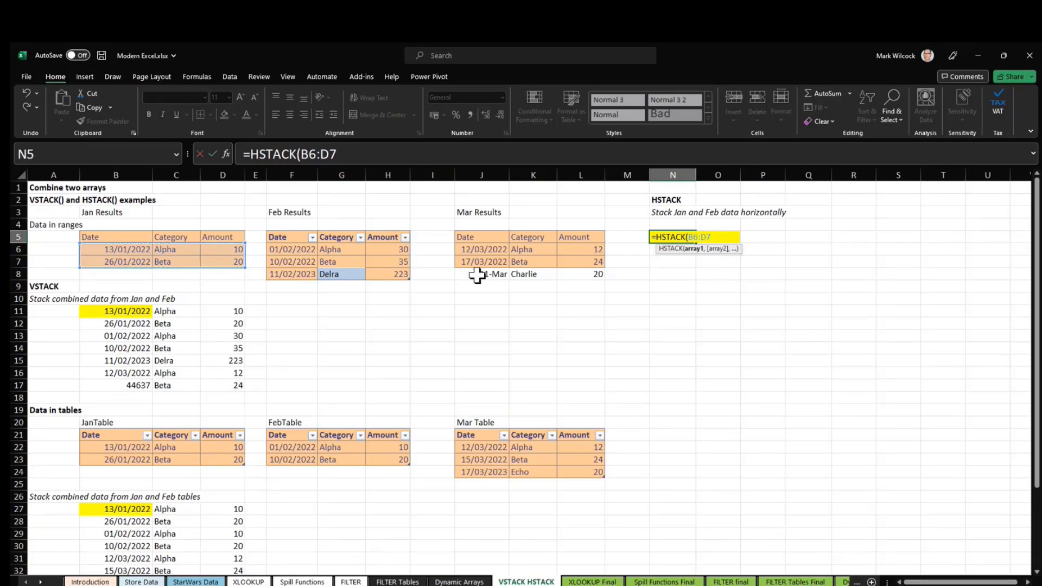
pyautogui.write(',')
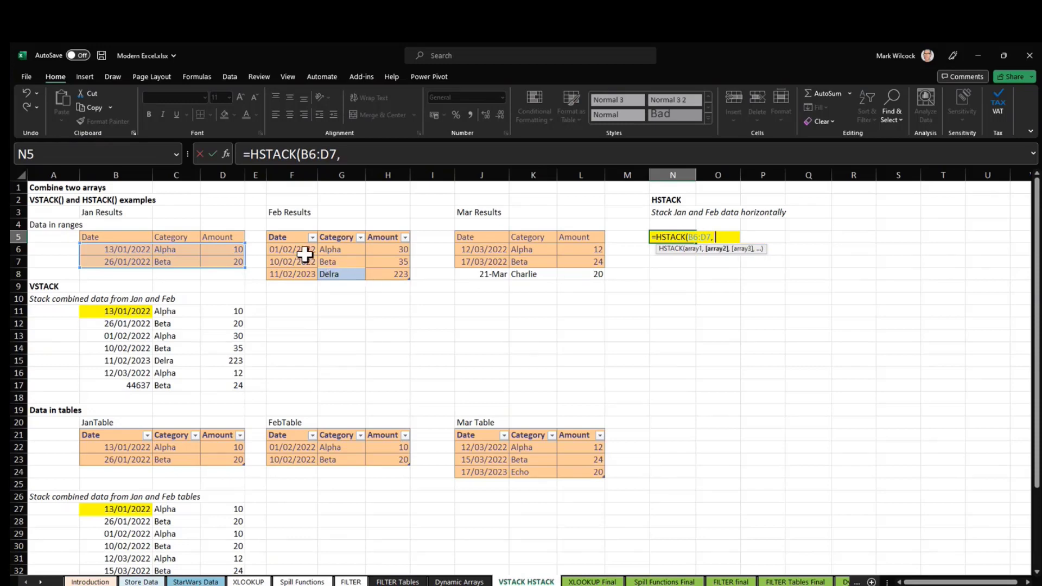
pyautogui.moveTo(304, 251); pyautogui.dragTo(365, 253)
pyautogui.write(',')
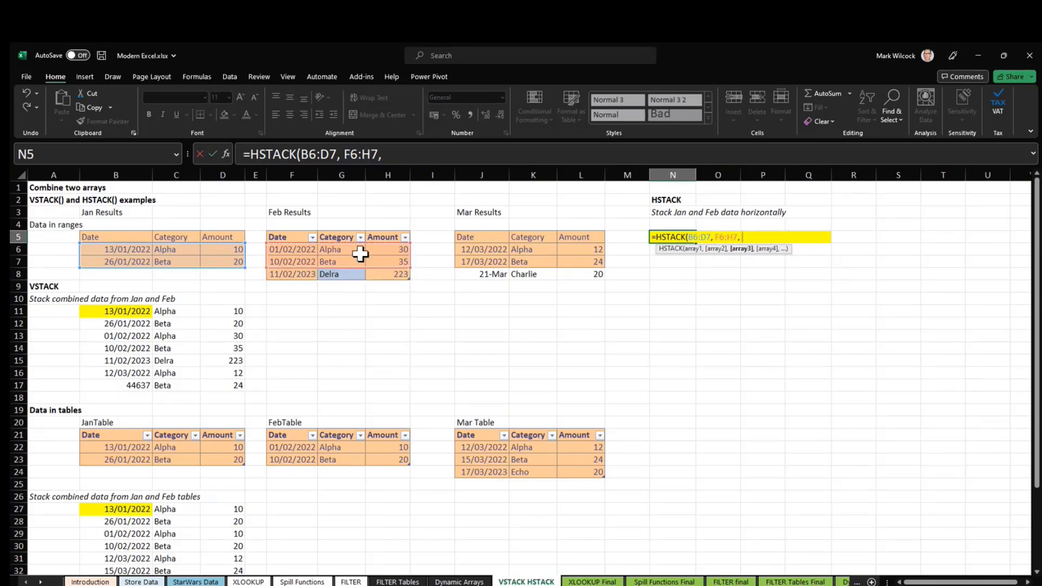
pyautogui.moveTo(472, 251); pyautogui.dragTo(562, 258)
pyautogui.press('Return')
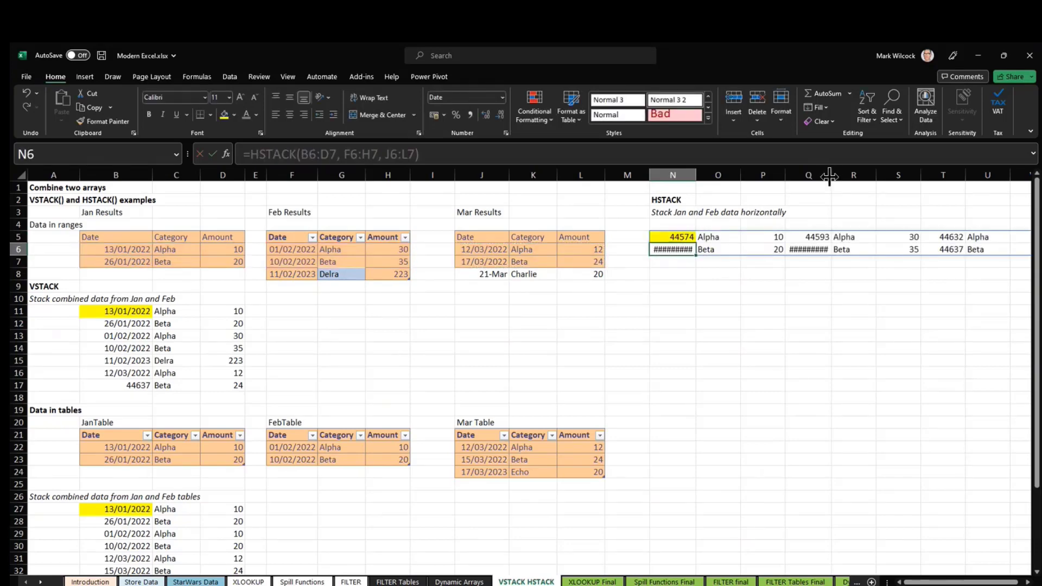
pyautogui.moveTo(829, 177); pyautogui.dragTo(837, 177)
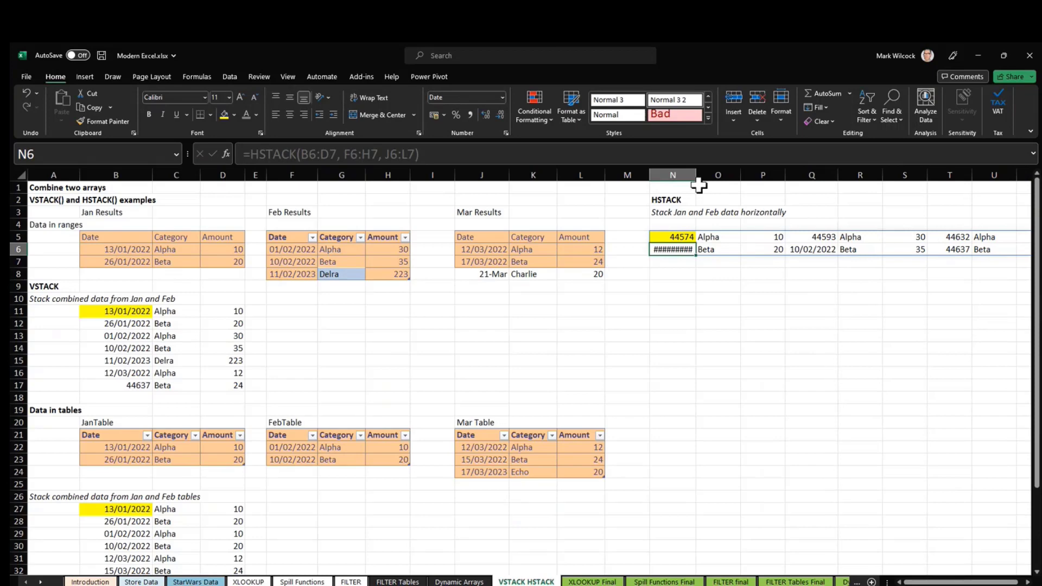
pyautogui.click(690, 249)
# Step: Switch to the Modern Excel Challenges - Start Here workbook, look over its challenge sheets and settle on the Split Text sheet
pyautogui.click(460, 582)
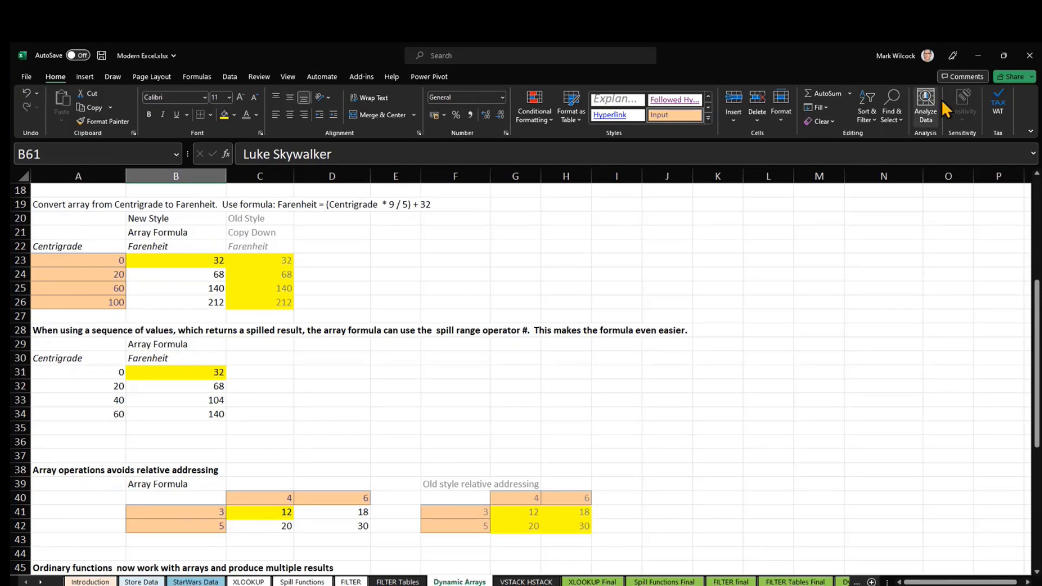
pyautogui.click(979, 55)
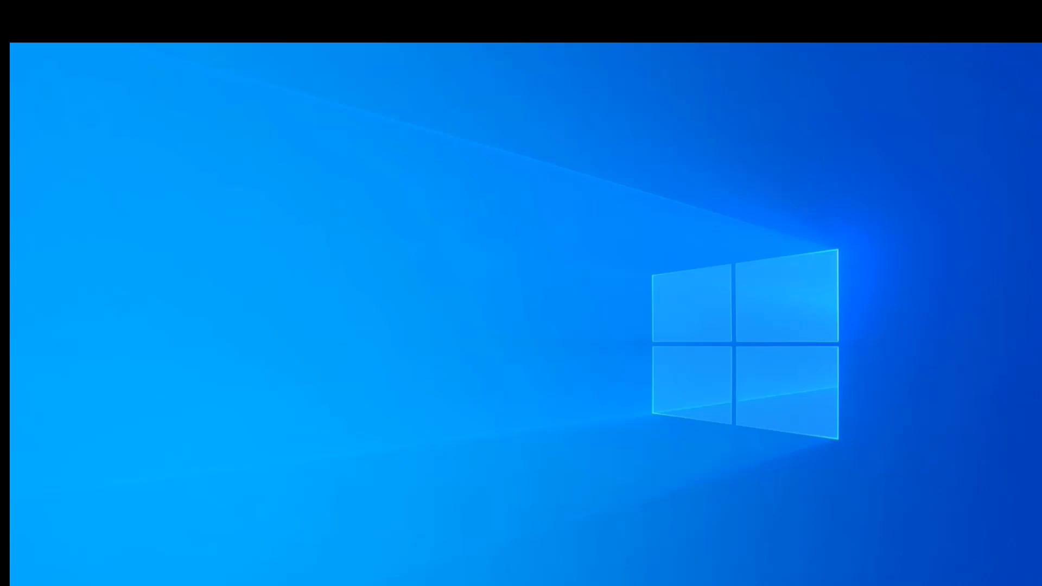
pyautogui.moveTo(260, 585)
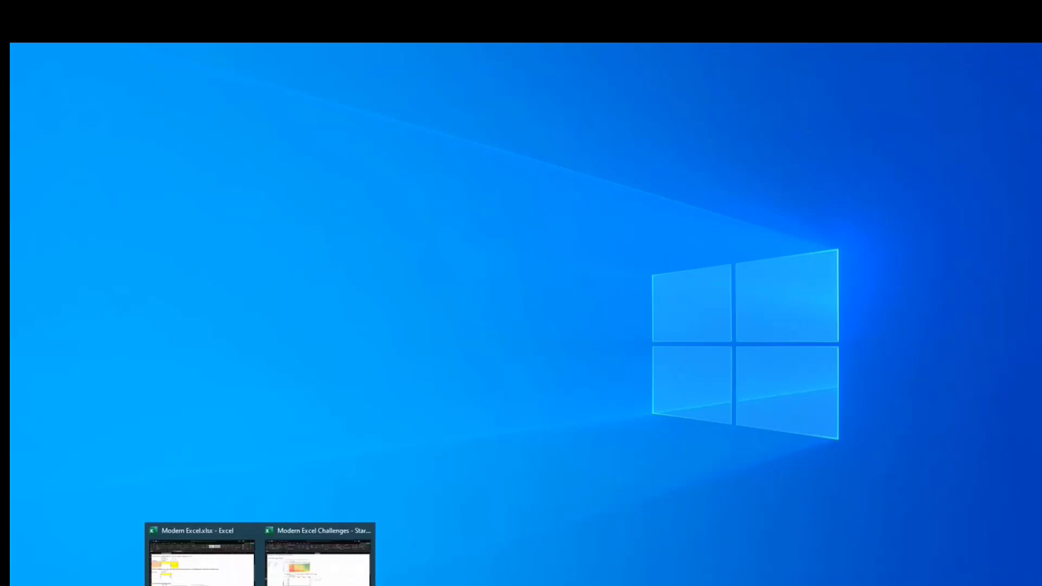
pyautogui.click(333, 578)
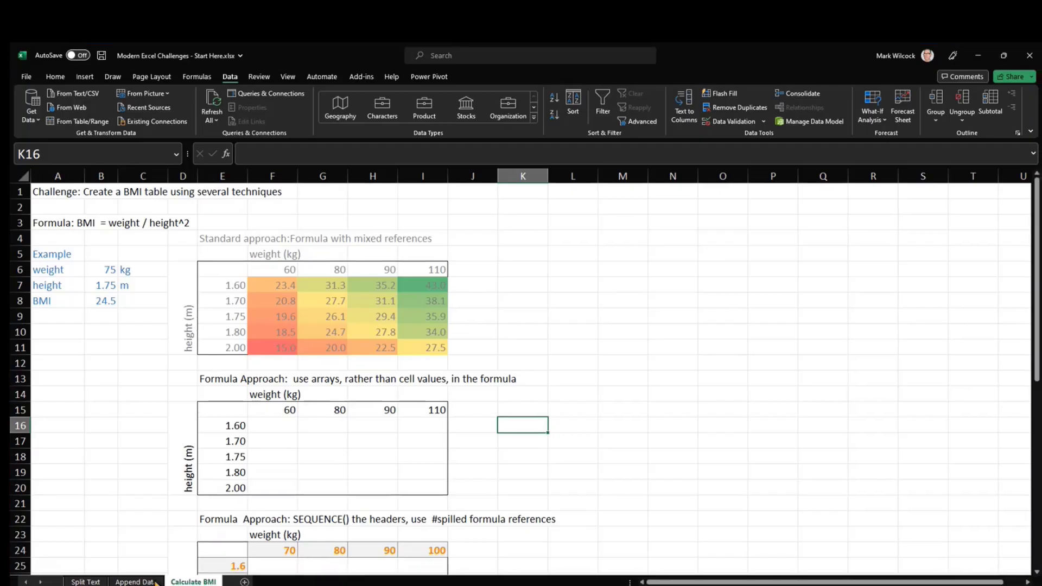
pyautogui.click(93, 582)
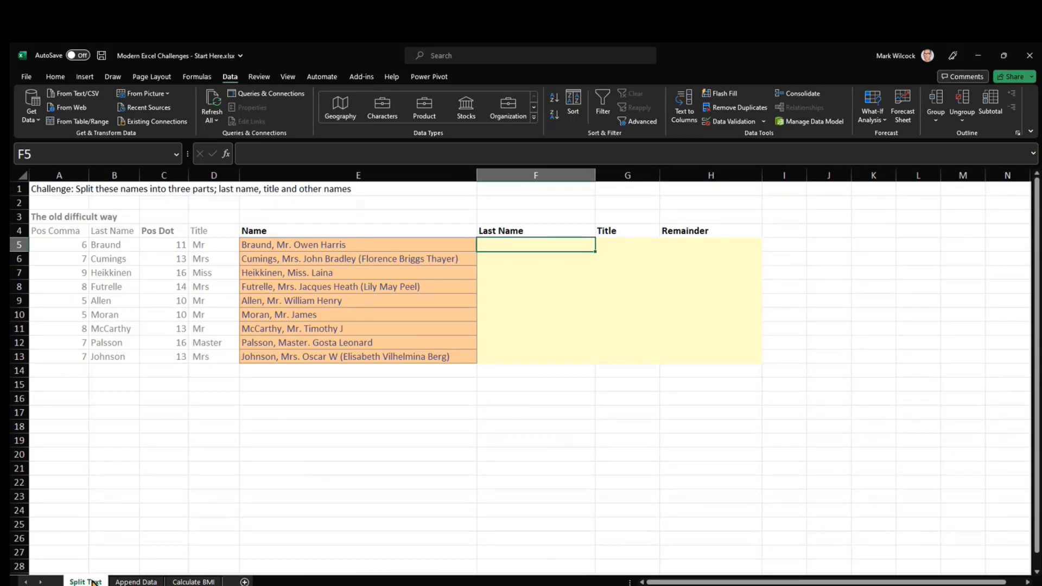
pyautogui.click(136, 581)
pyautogui.click(189, 581)
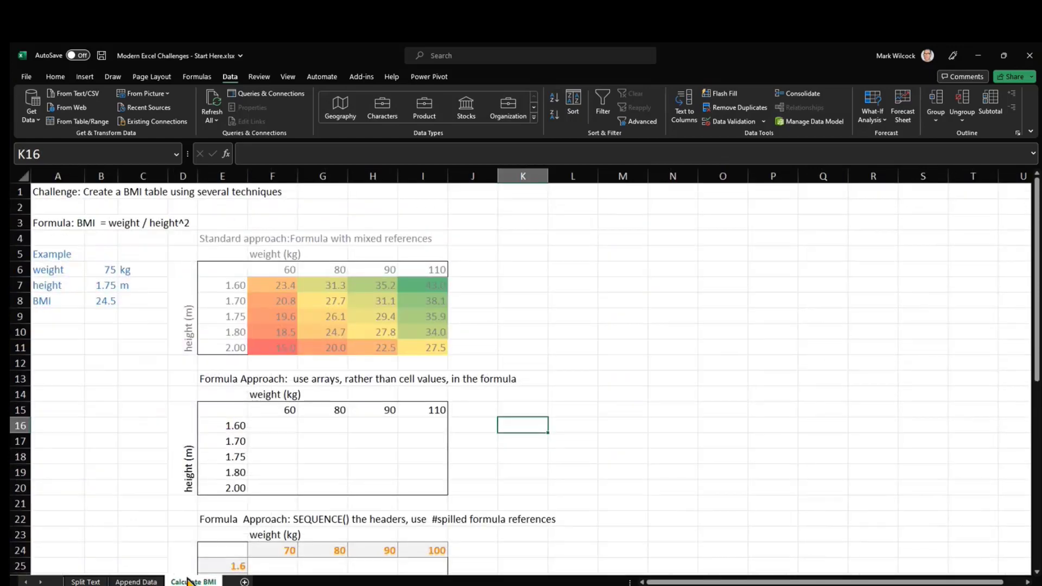
pyautogui.click(82, 582)
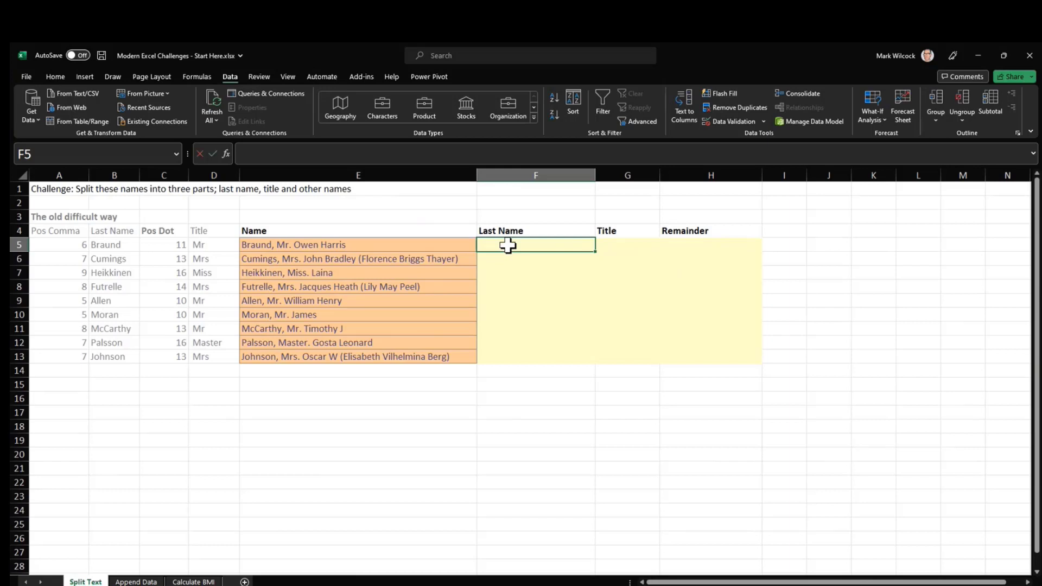
# Step: Enter =TEXTBEFORE(E5, ",") in F5 to extract the last name, and fill it down to F13
pyautogui.write('=text')
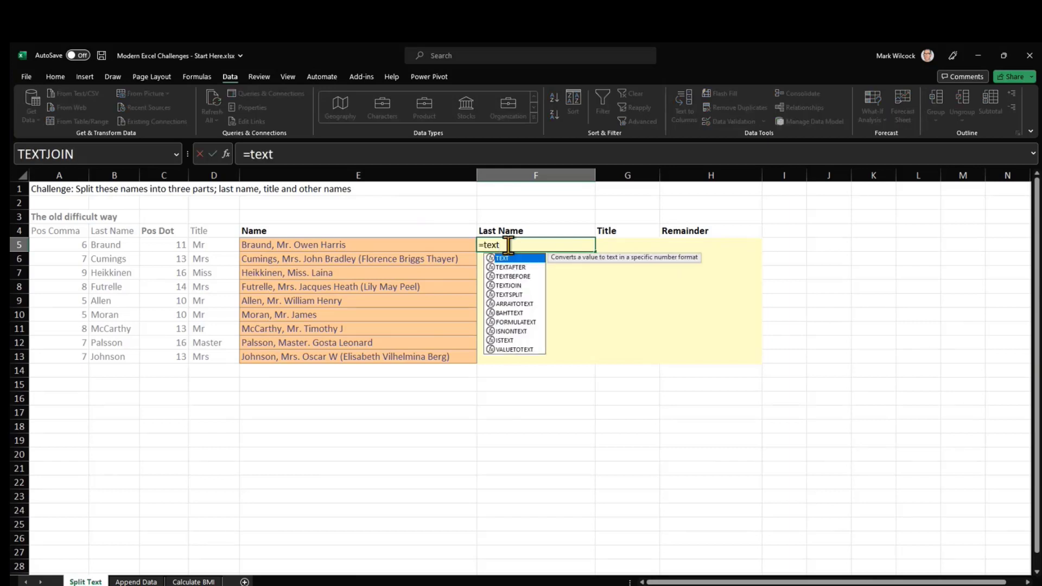
pyautogui.press('Down')
pyautogui.press('Down')
pyautogui.press('Tab')
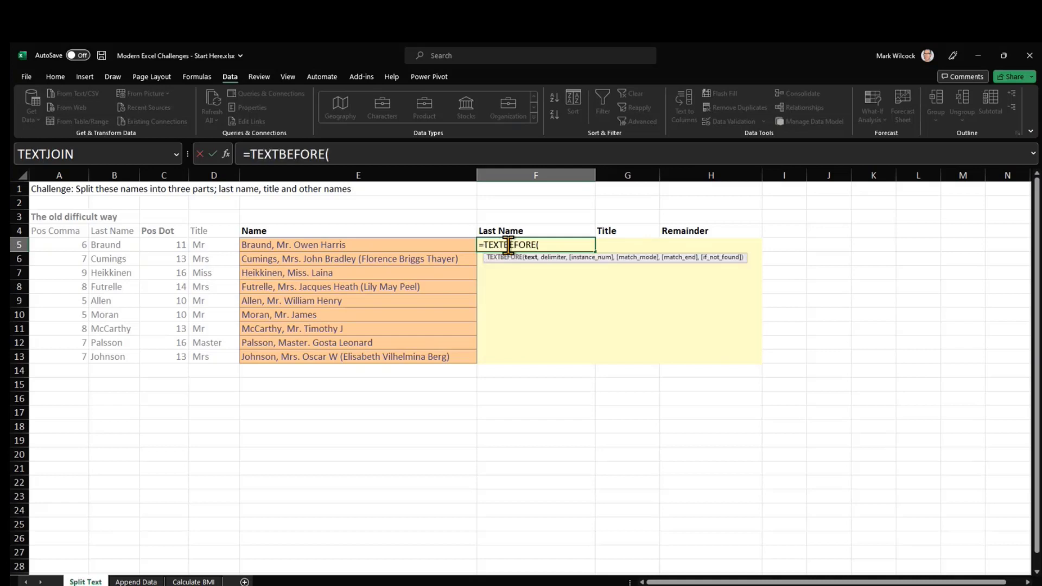
pyautogui.click(444, 249)
pyautogui.write(',')
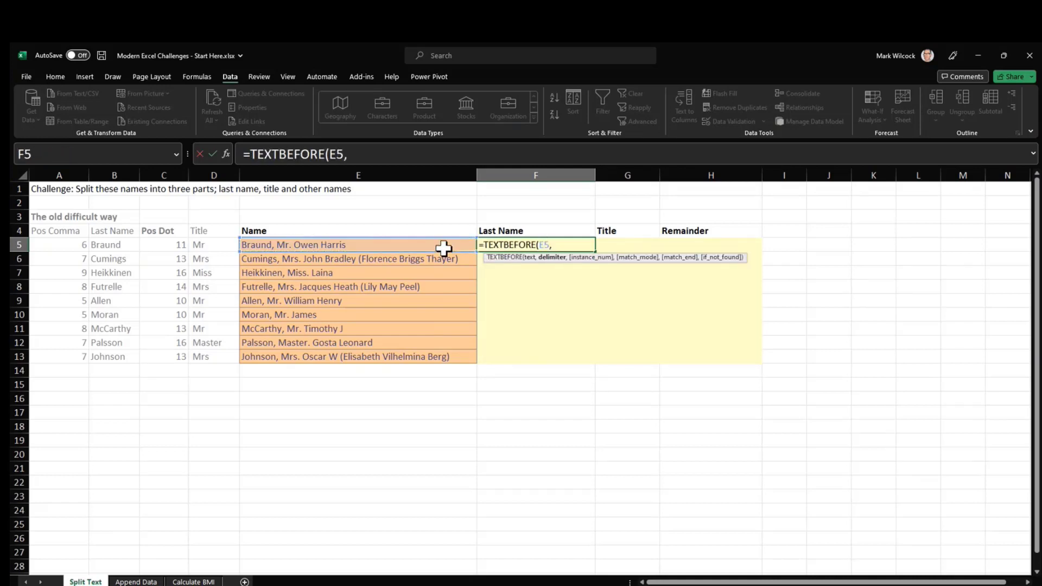
pyautogui.write(' ","')
pyautogui.press('Return')
pyautogui.click(548, 246)
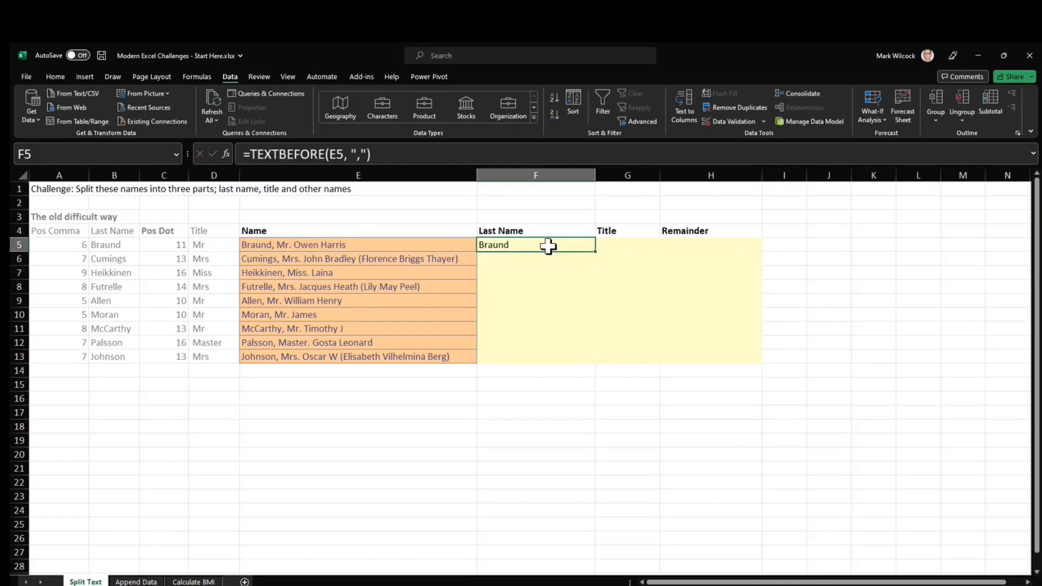
pyautogui.doubleClick(596, 251)
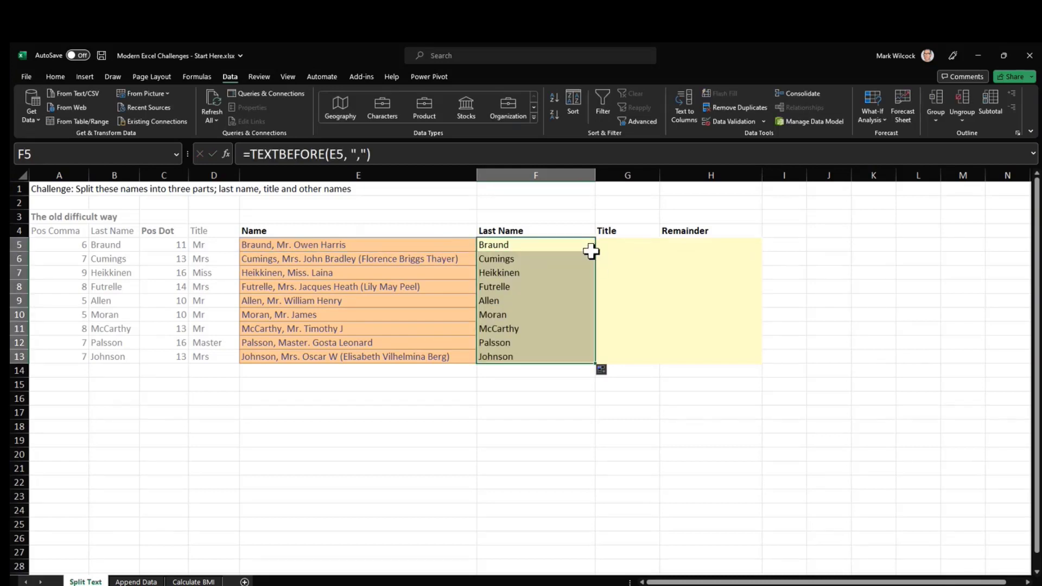
pyautogui.click(622, 245)
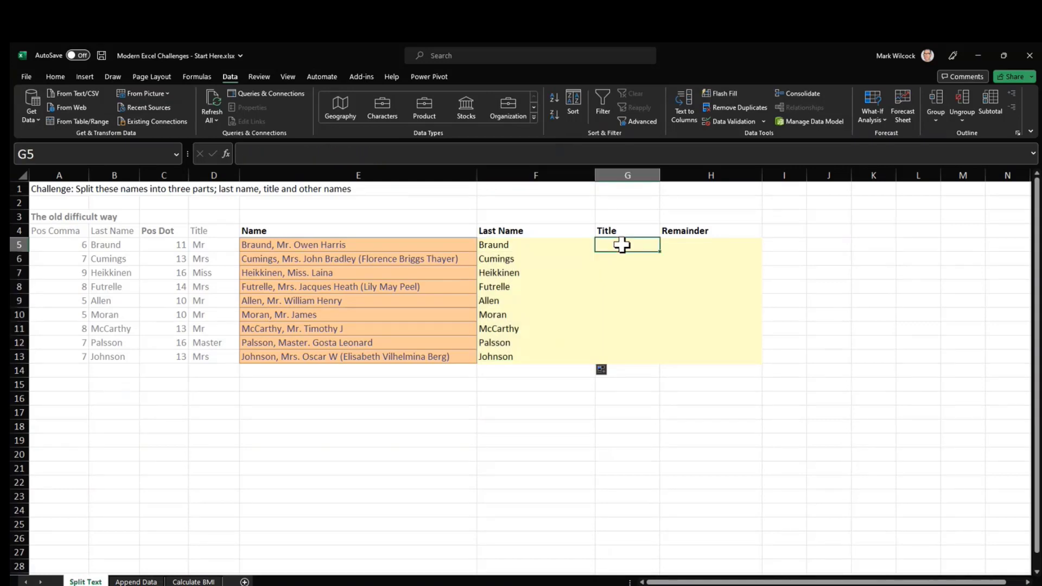
pyautogui.write('=te')
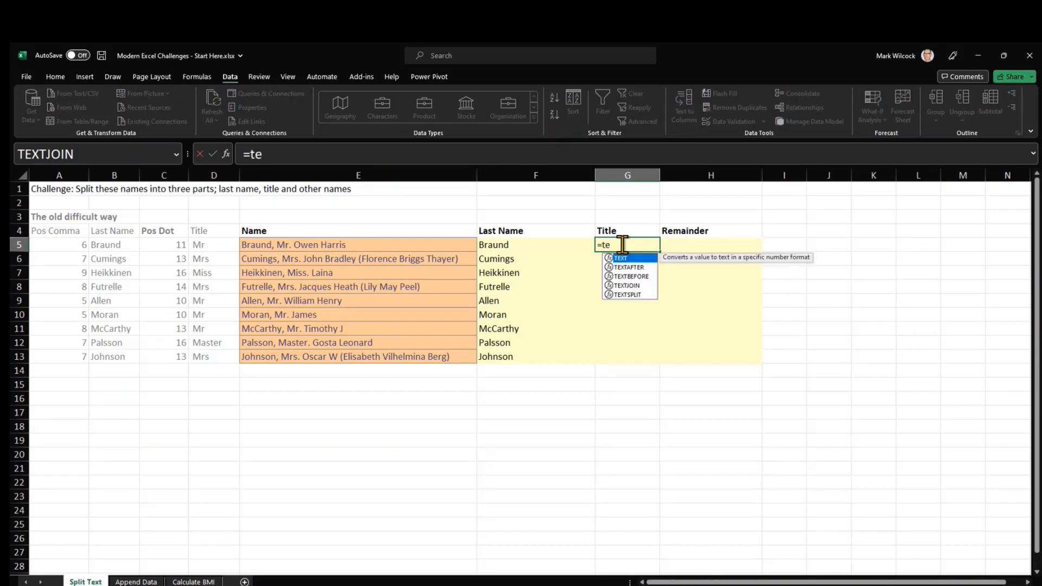
pyautogui.write('xt')
pyautogui.press('Escape')
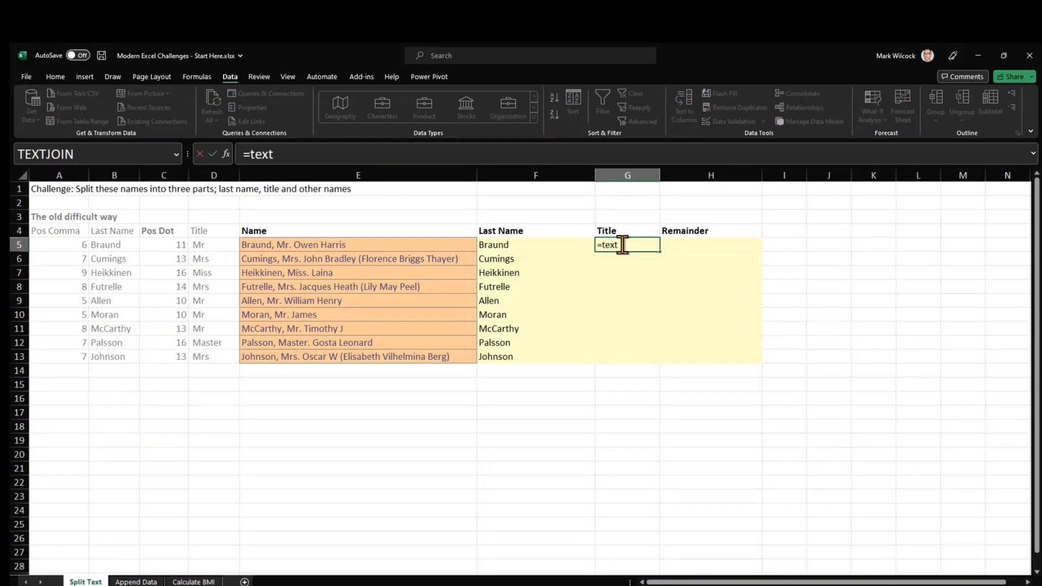
pyautogui.click(533, 246)
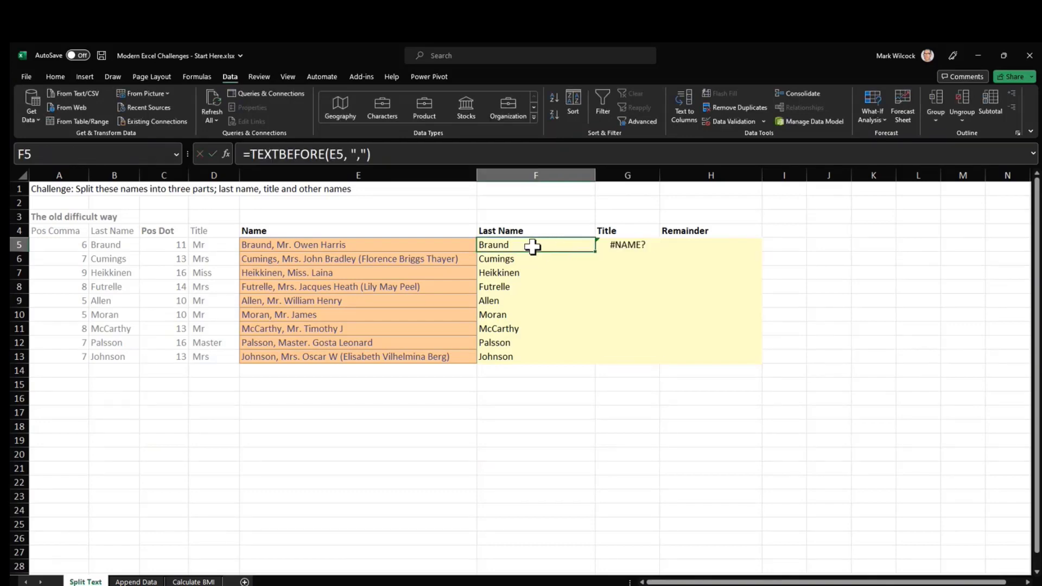
pyautogui.click(646, 246)
pyautogui.press('Delete')
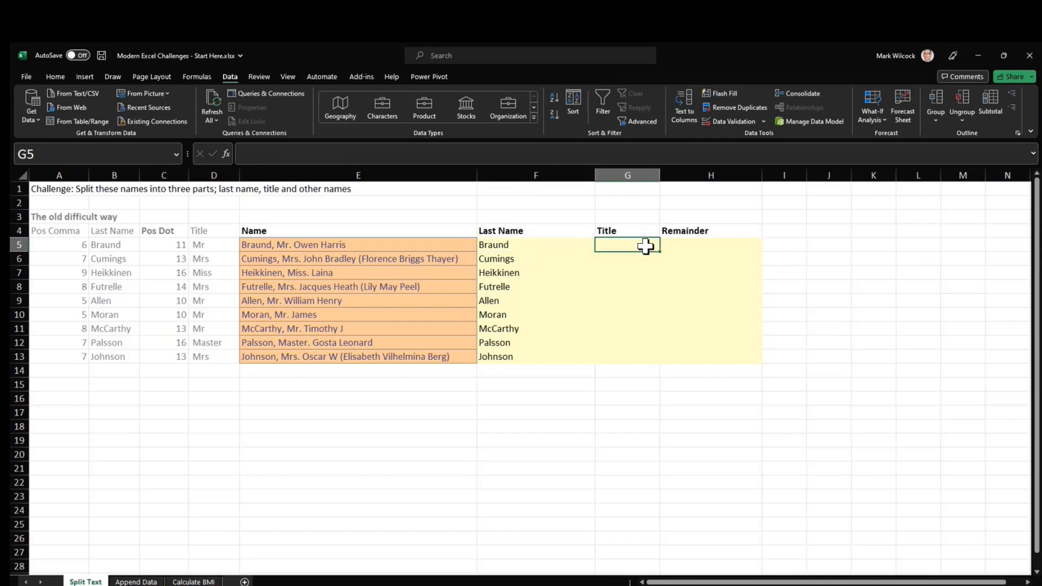
# Step: Replace the formula in F5 with =TEXTSPLIT(E5, ", ") to split the name at the comma and space
pyautogui.click(503, 247)
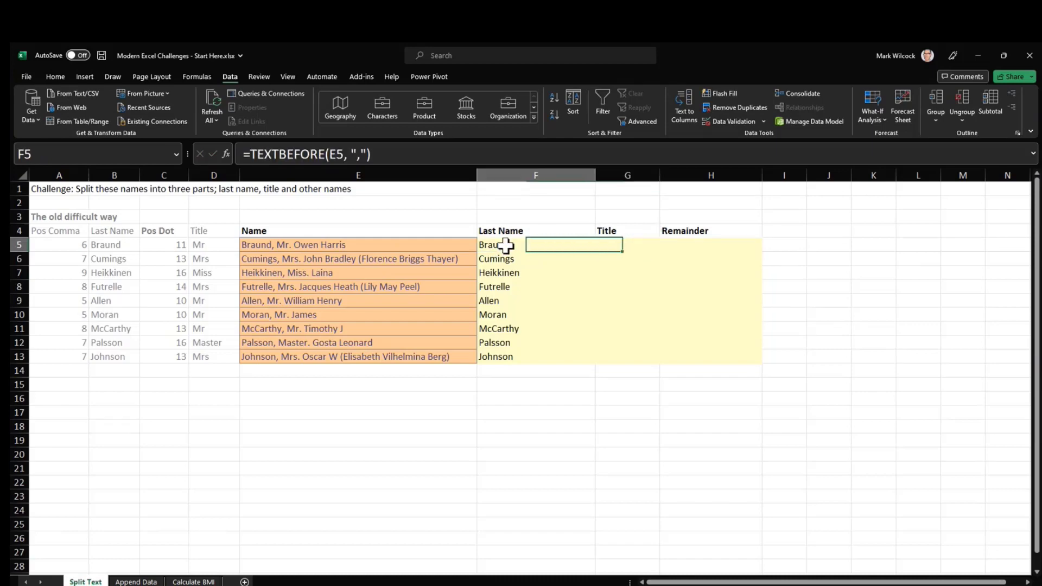
pyautogui.click(280, 155)
pyautogui.press('Delete')
pyautogui.press('Delete')
pyautogui.press('Delete')
pyautogui.press('Delete')
pyautogui.press('Delete')
pyautogui.press('Delete')
pyautogui.press('Delete')
pyautogui.press('Delete')
pyautogui.press('Delete')
pyautogui.press('Delete')
pyautogui.press('Delete')
pyautogui.press('Delete')
pyautogui.press('Delete')
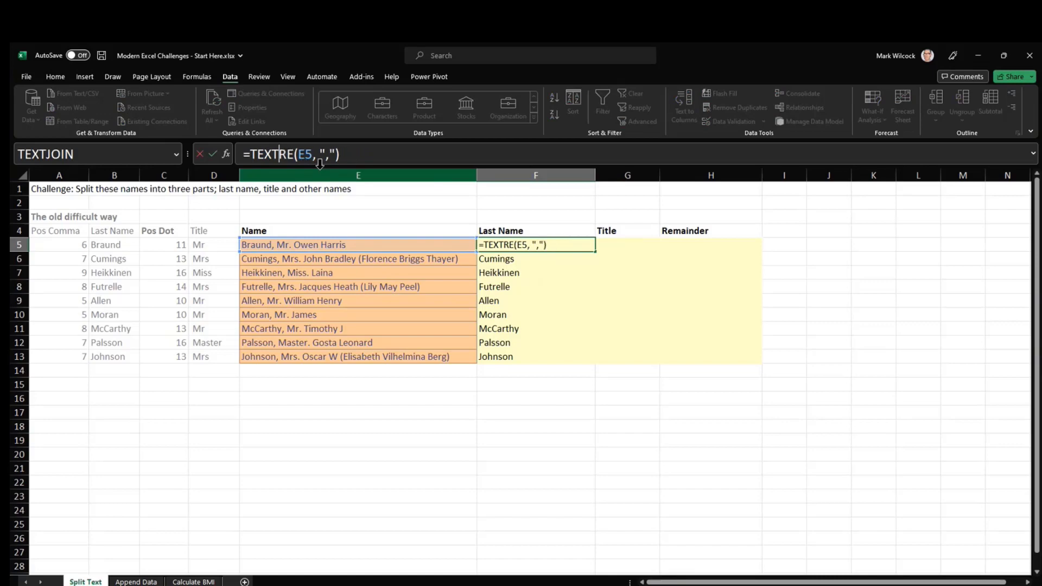
pyautogui.press('Delete')
pyautogui.press('Delete')
pyautogui.press('Delete')
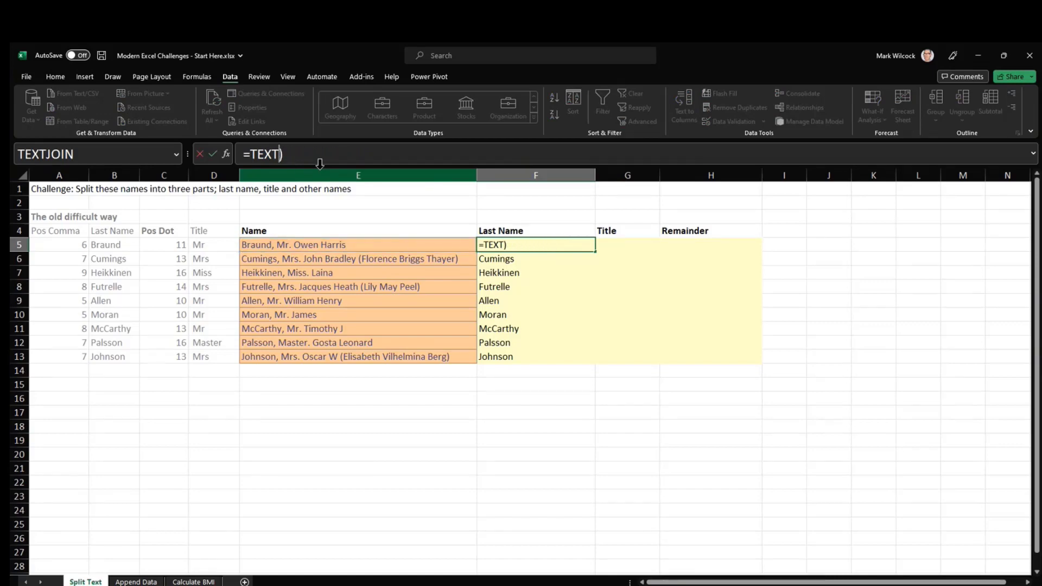
pyautogui.write('SPLIT')
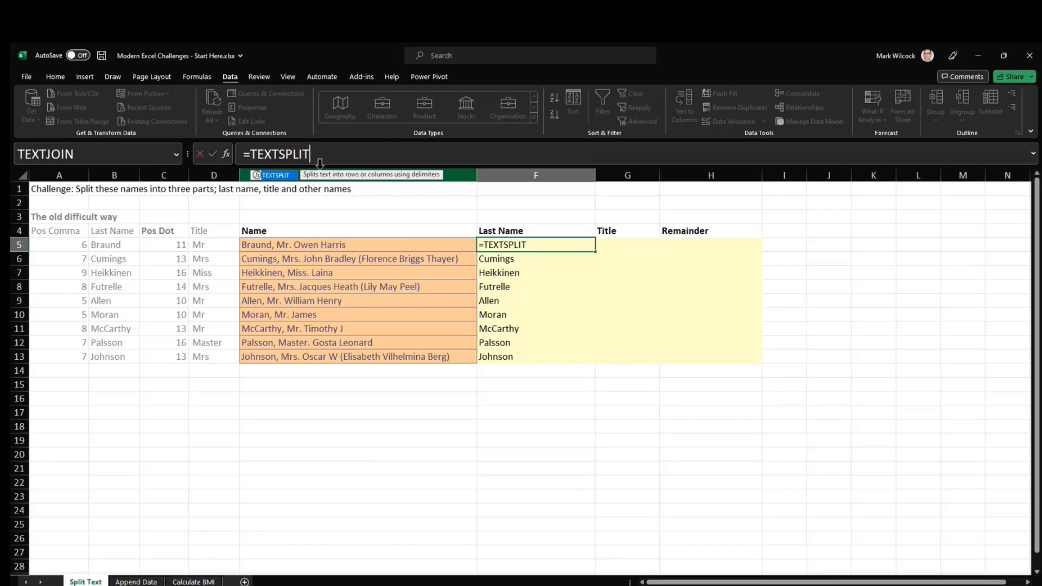
pyautogui.write('(')
pyautogui.click(327, 244)
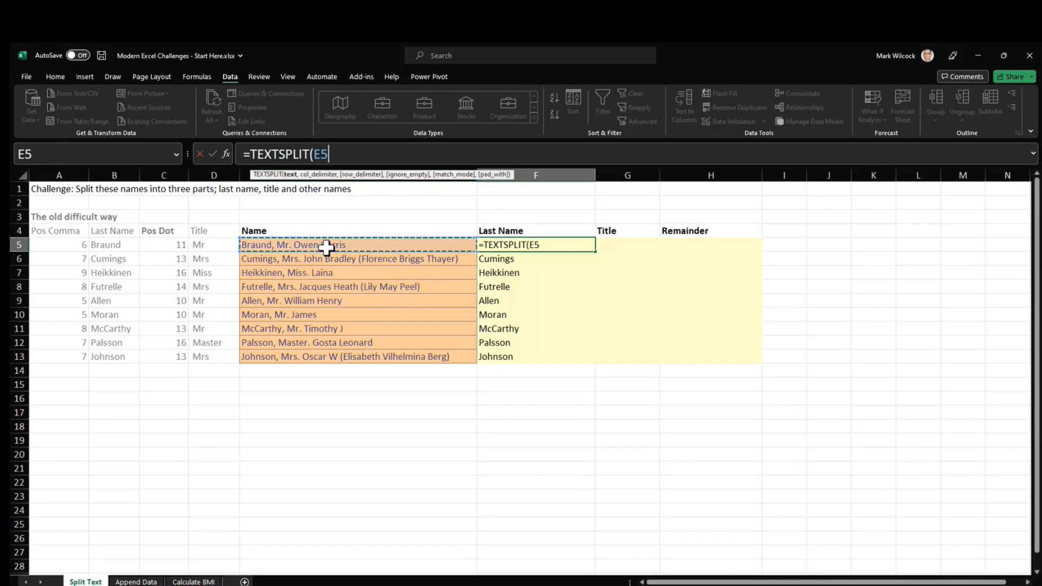
pyautogui.write(', "')
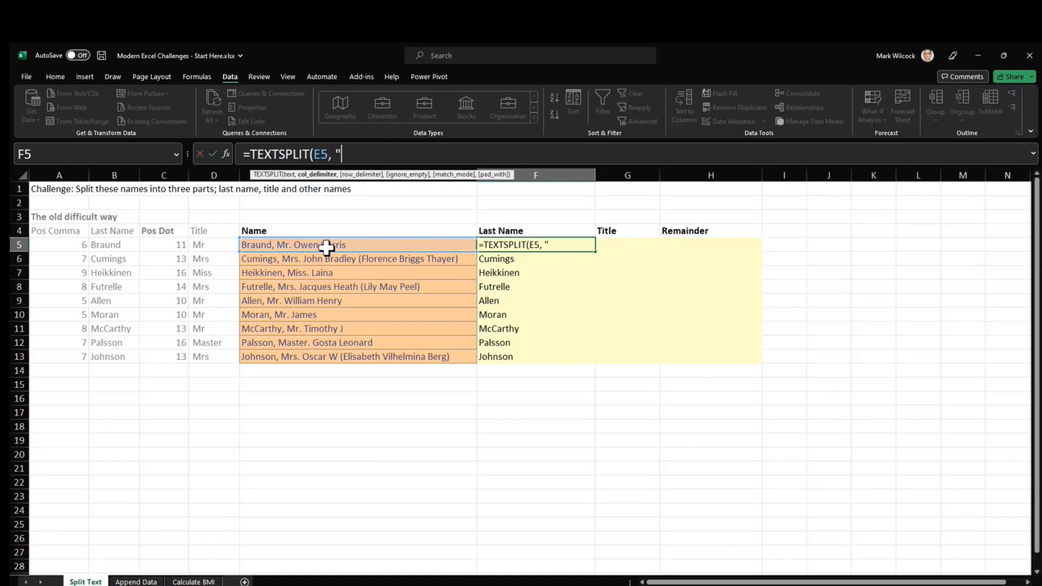
pyautogui.write(', ")')
pyautogui.press('Return')
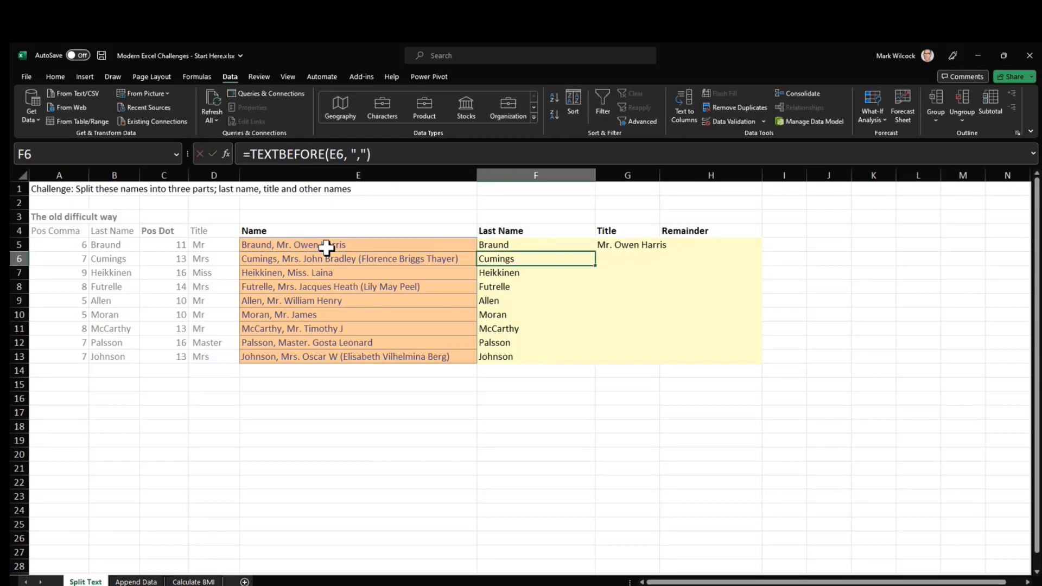
pyautogui.click(579, 244)
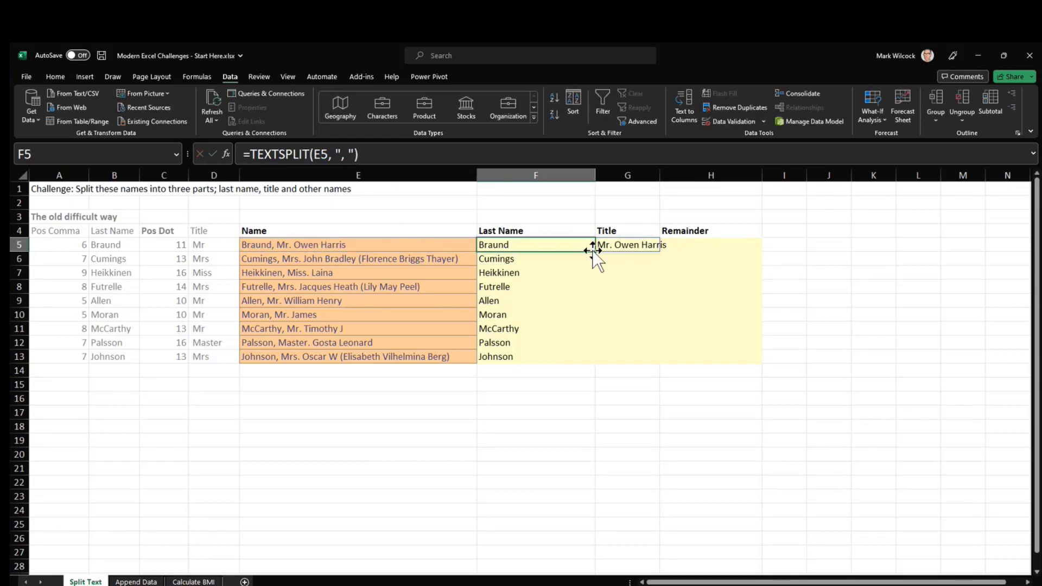
# Step: Fill the TEXTSPLIT formula in F5 down to F13
pyautogui.moveTo(596, 253); pyautogui.dragTo(591, 358)
pyautogui.click(546, 242)
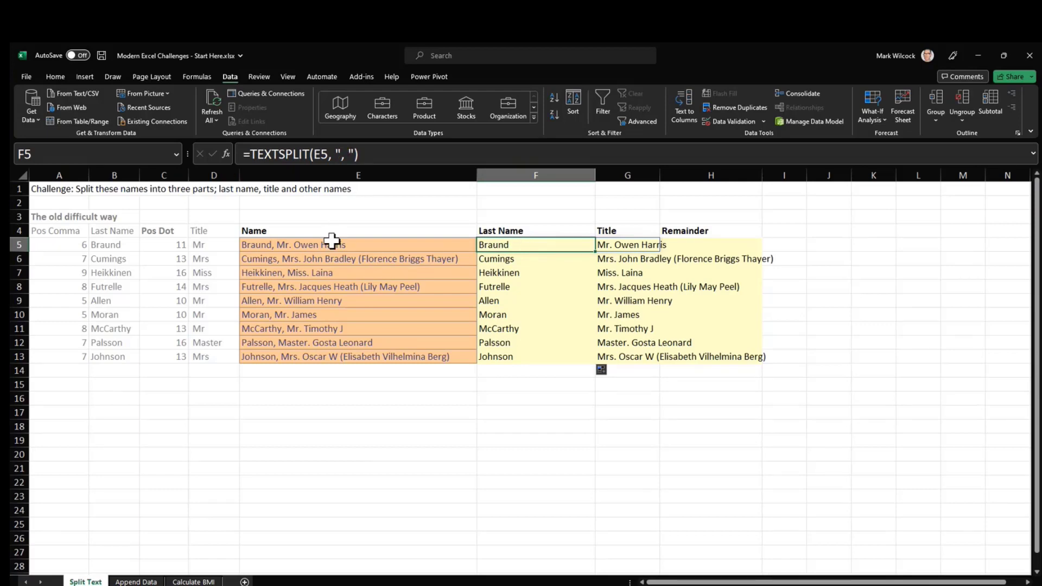
# Step: Change the formula in F5 to =TEXTSPLIT(E5, {",","."}) so the name splits at both the comma and the full stop
pyautogui.click(346, 155)
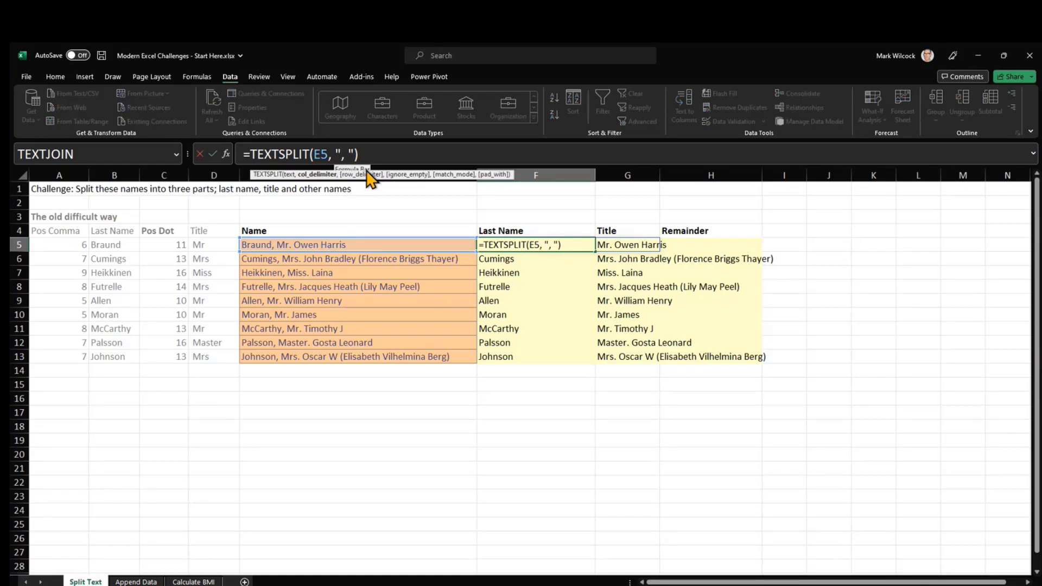
pyautogui.press('Left')
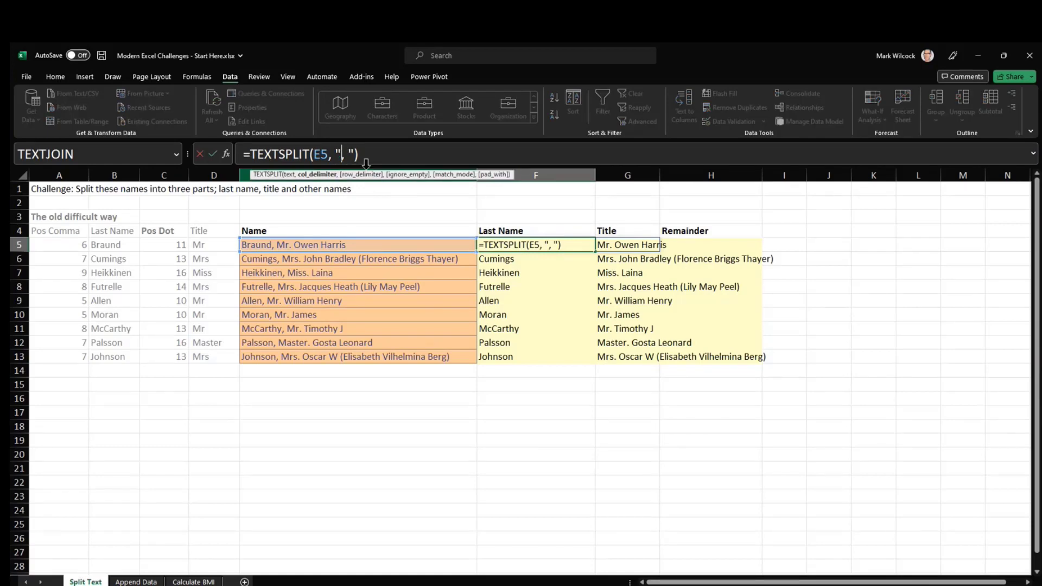
pyautogui.write('{')
pyautogui.press('BackSpace')
pyautogui.press('Left')
pyautogui.write('{')
pyautogui.press('Right')
pyautogui.write(', "."}')
pyautogui.click(354, 160)
pyautogui.press('Return')
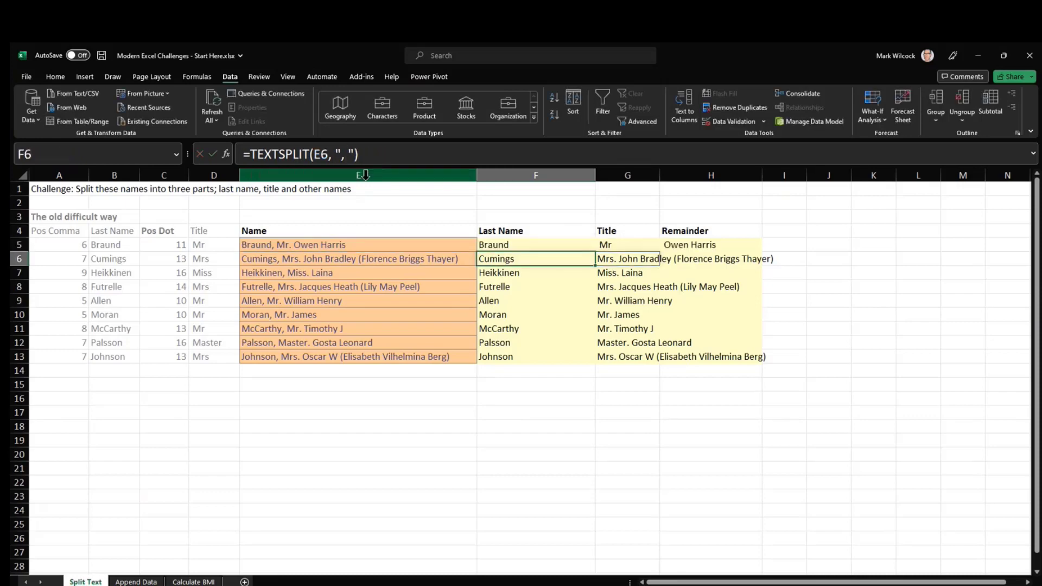
# Step: Copy the two-delimiter TEXTSPLIT formula from F5 down through F13
pyautogui.click(588, 247)
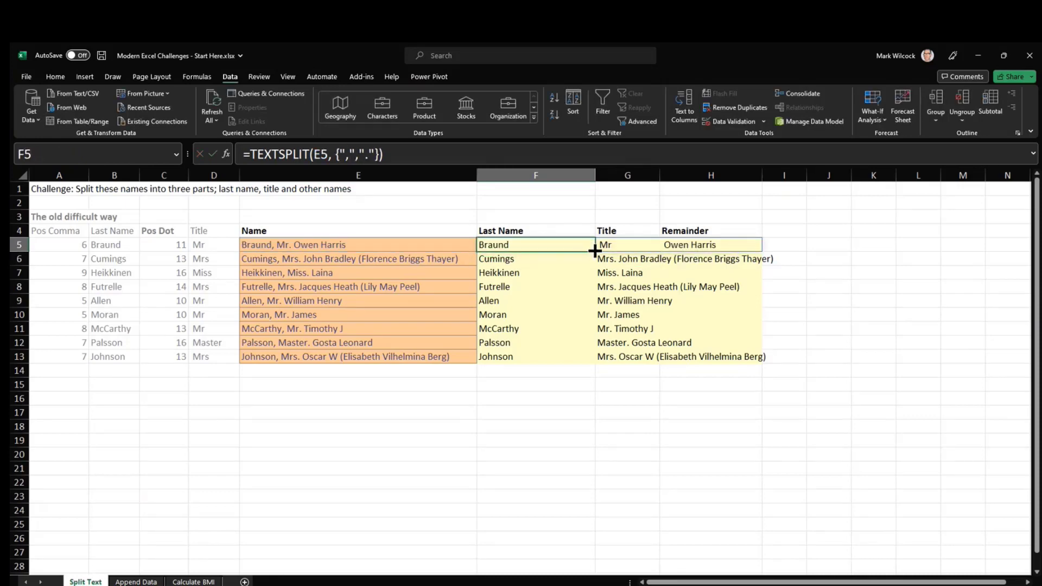
pyautogui.moveTo(589, 247); pyautogui.dragTo(594, 363)
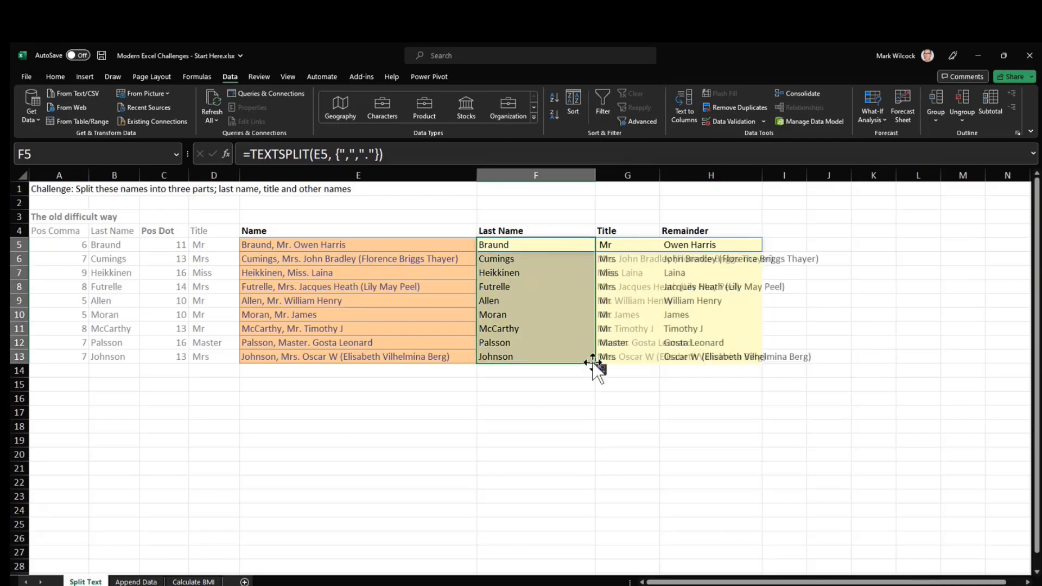
pyautogui.click(510, 251)
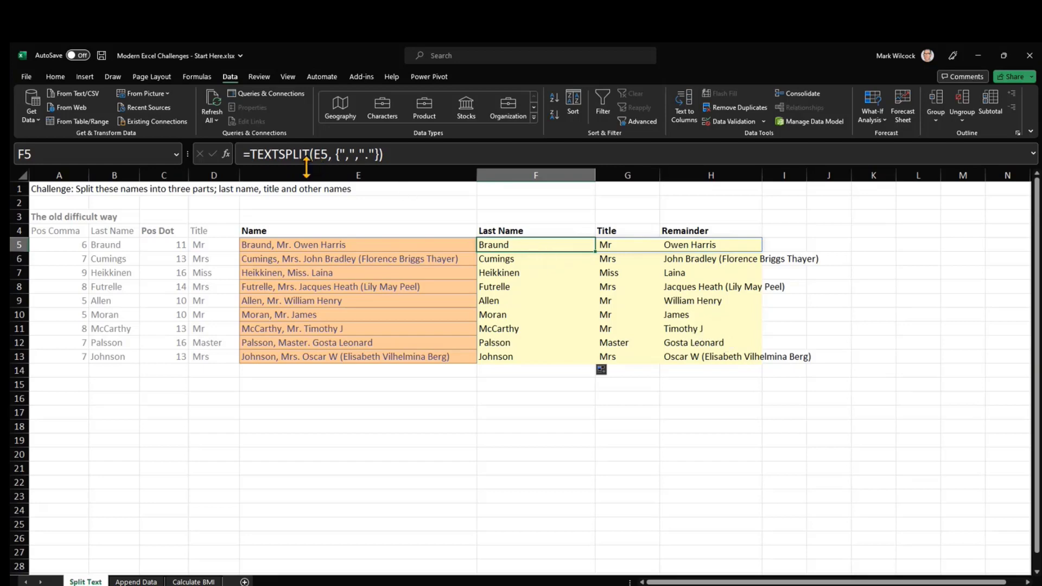
# Step: Examine the old-method formulas in A5, C5 and D5 for comparison
pyautogui.click(67, 244)
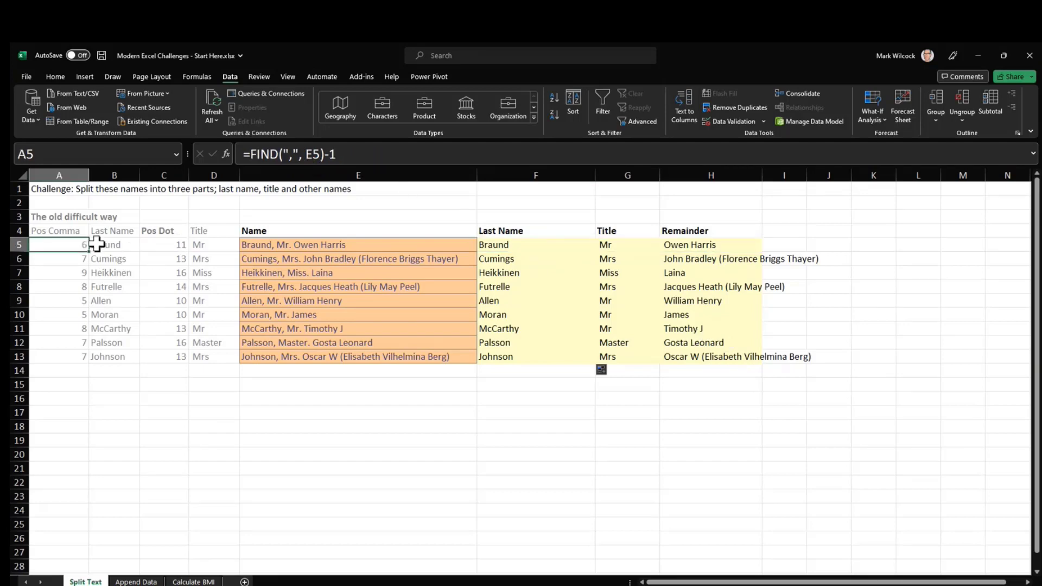
pyautogui.click(180, 245)
pyautogui.click(199, 246)
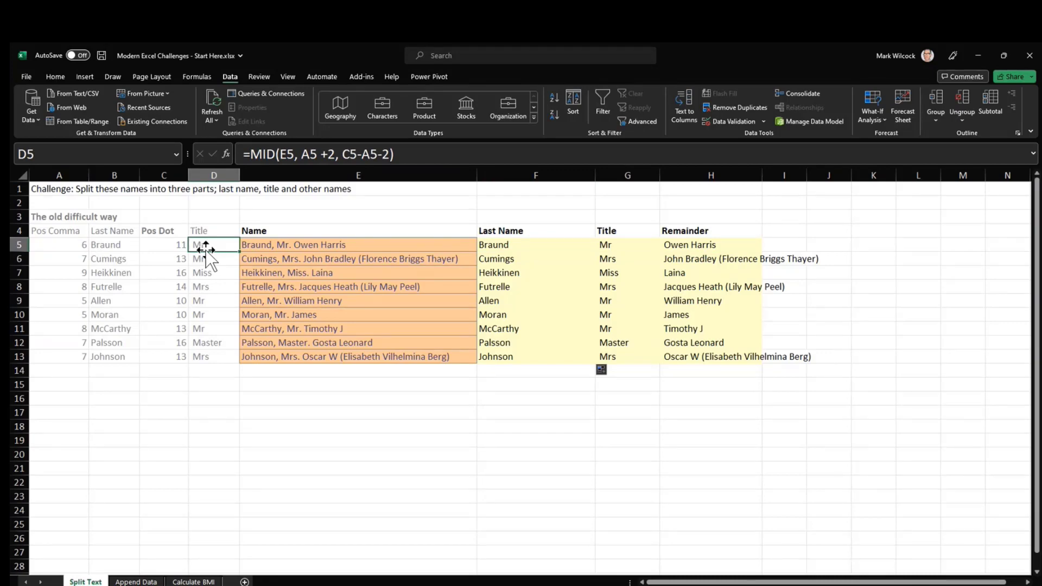
# Step: Go past the Append Data sheet to the Calculate BMI sheet and inspect the mixed-reference formulas in the standard BMI table
pyautogui.click(138, 582)
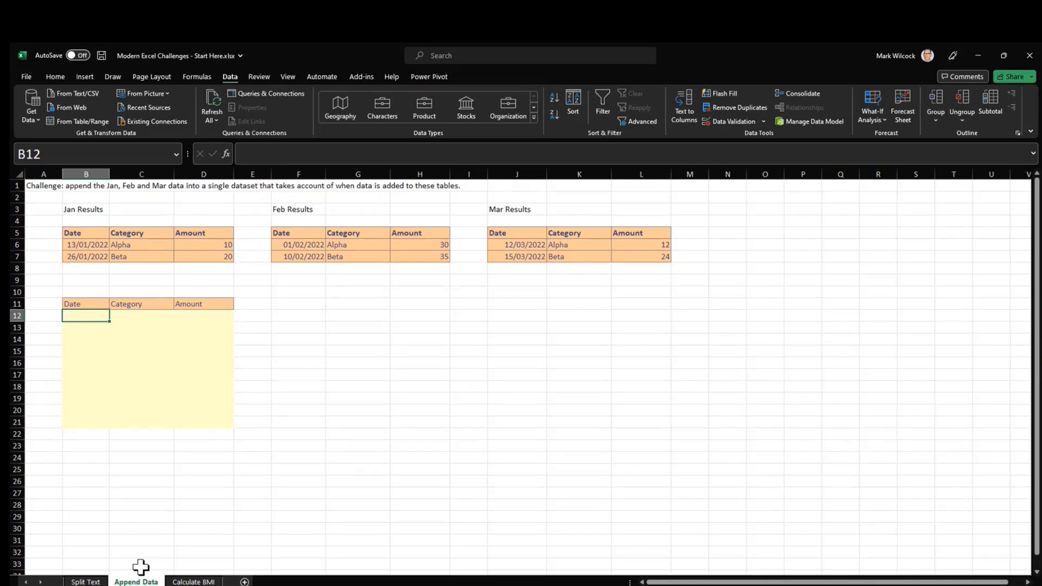
pyautogui.click(194, 582)
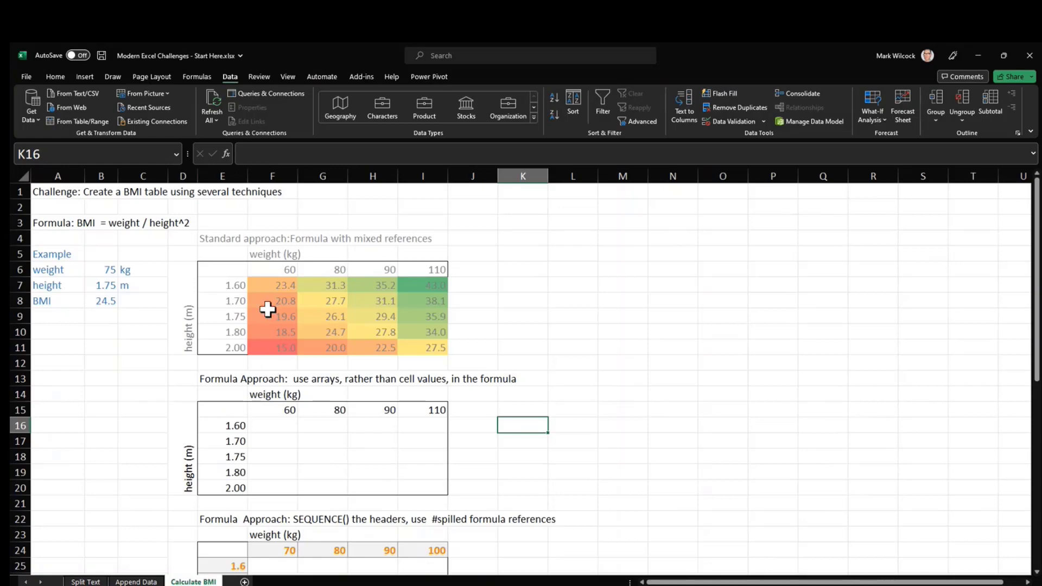
pyautogui.click(274, 286)
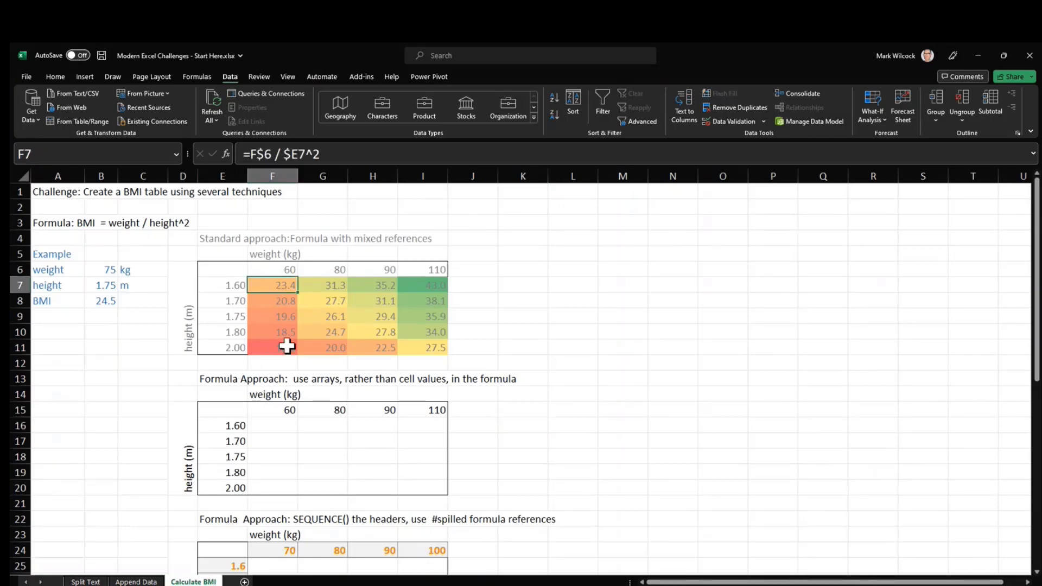
pyautogui.click(280, 424)
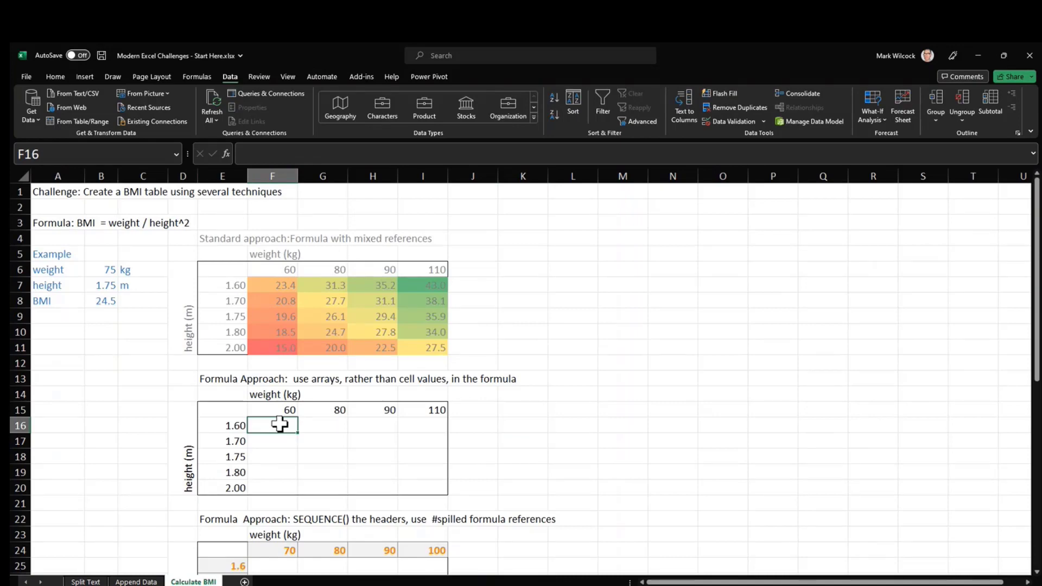
pyautogui.click(281, 288)
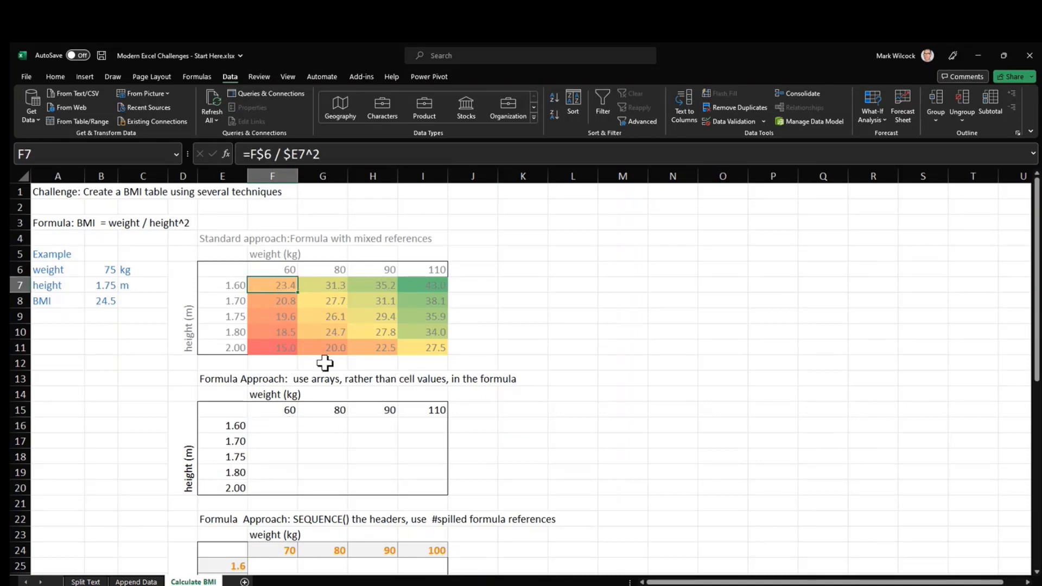
pyautogui.click(429, 349)
# Step: Enter =F15:I15 / E16:E20^2 in F16 to fill the second BMI table with one array formula
pyautogui.click(277, 428)
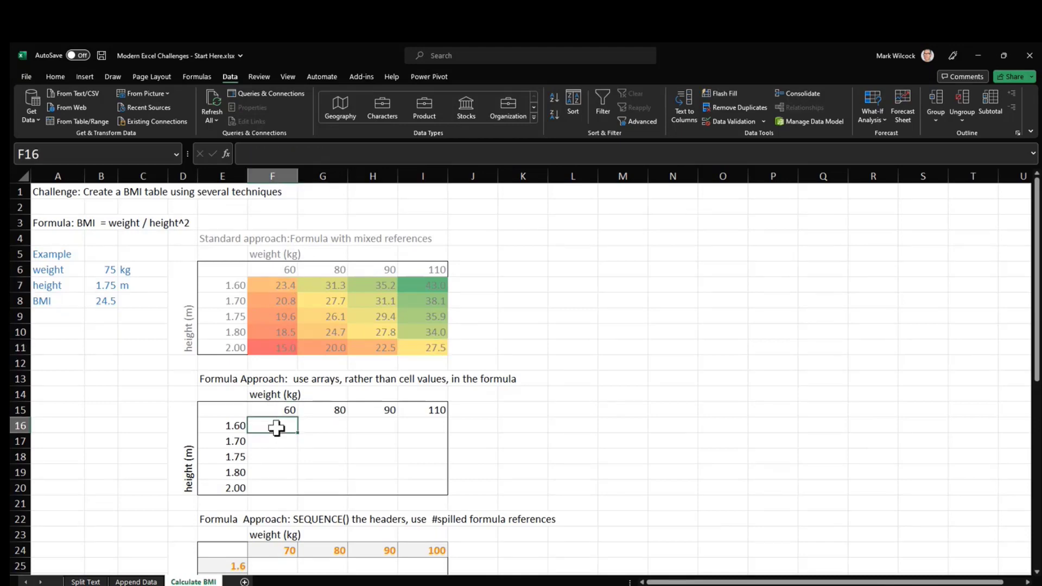
pyautogui.write('=')
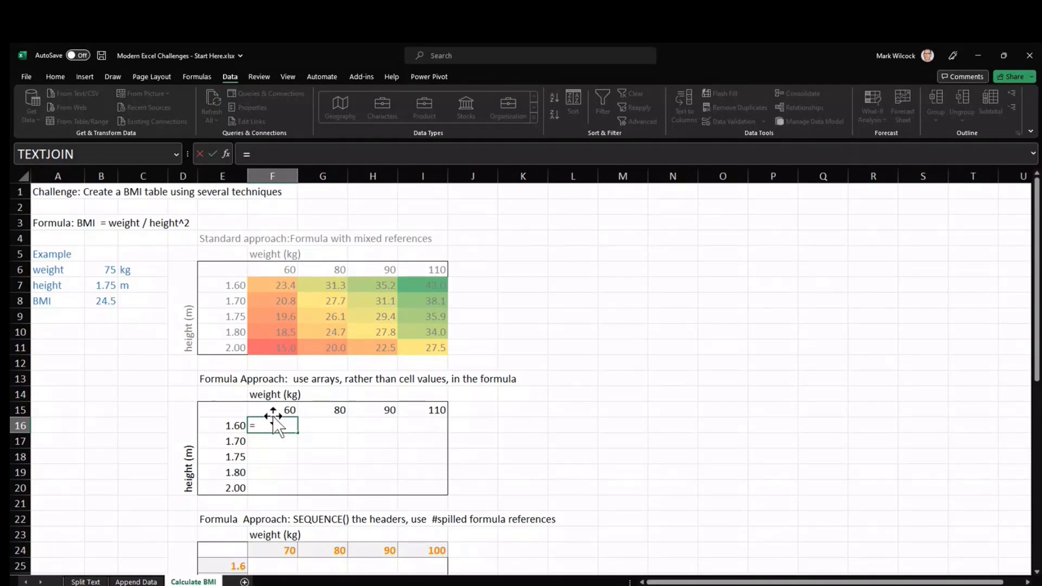
pyautogui.moveTo(269, 411); pyautogui.dragTo(419, 412)
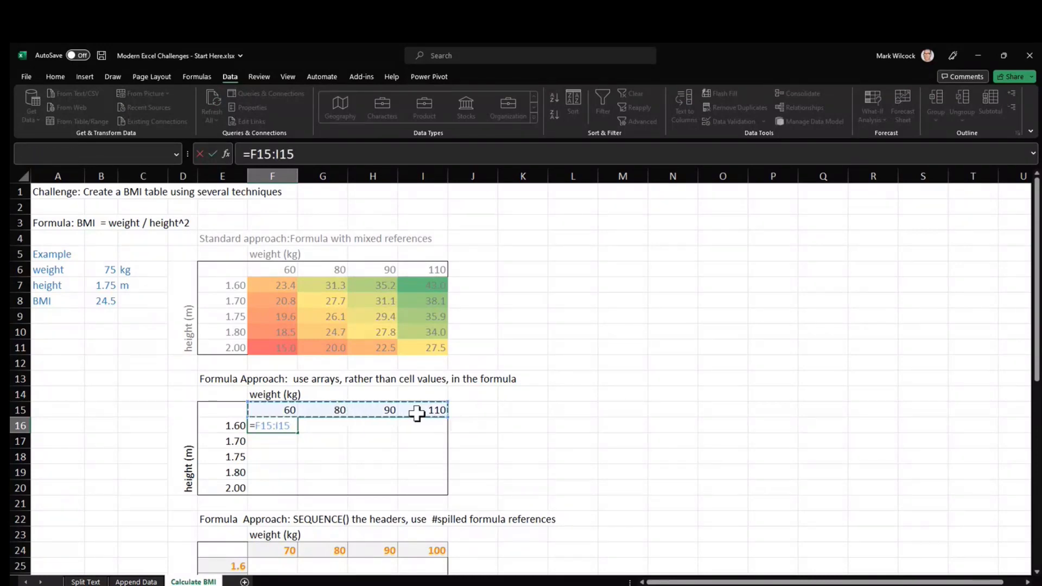
pyautogui.write('/')
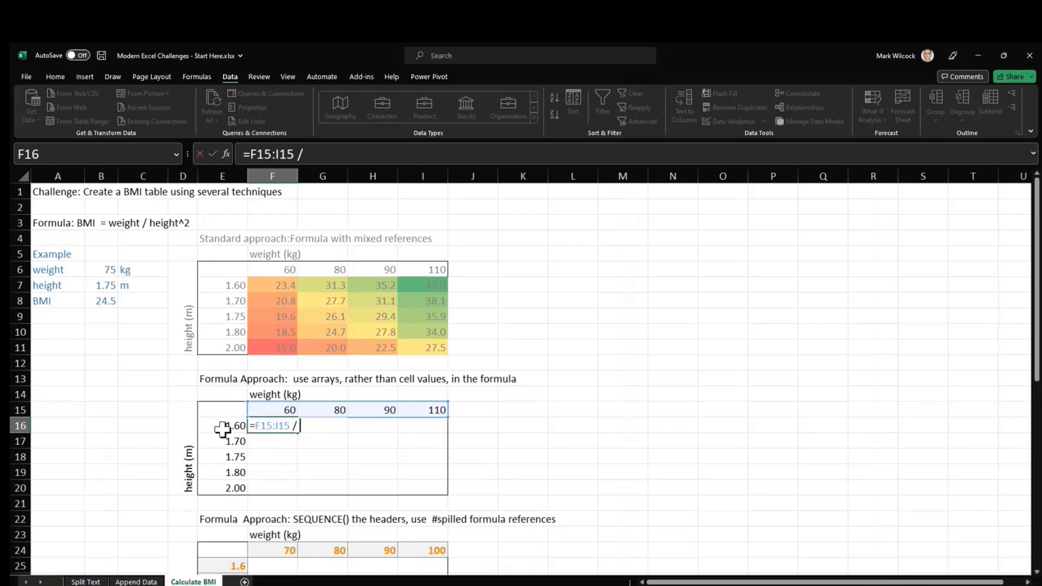
pyautogui.moveTo(223, 429); pyautogui.dragTo(222, 483)
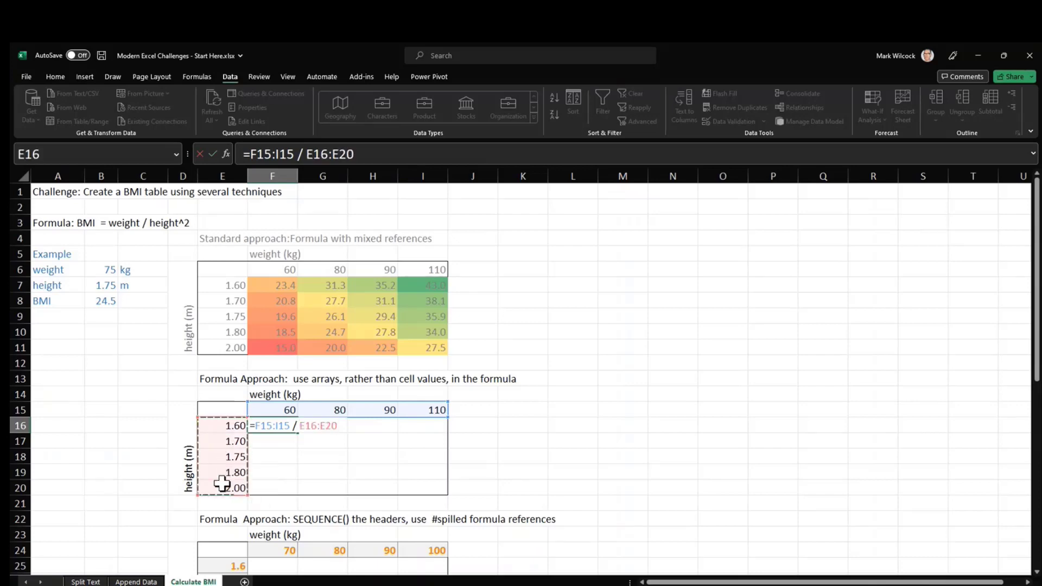
pyautogui.write('^2')
pyautogui.press('Return')
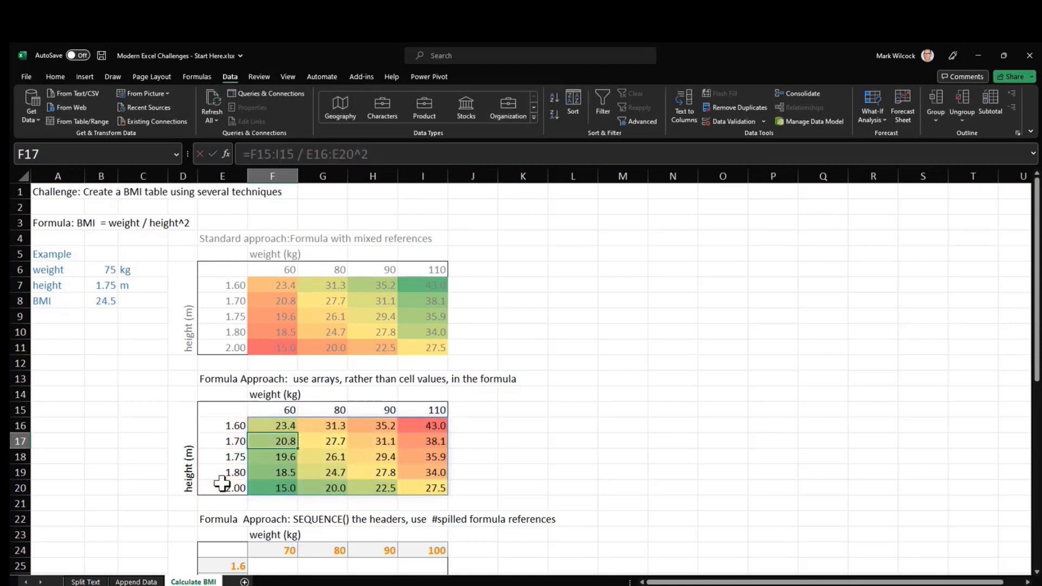
pyautogui.click(275, 426)
pyautogui.click(439, 488)
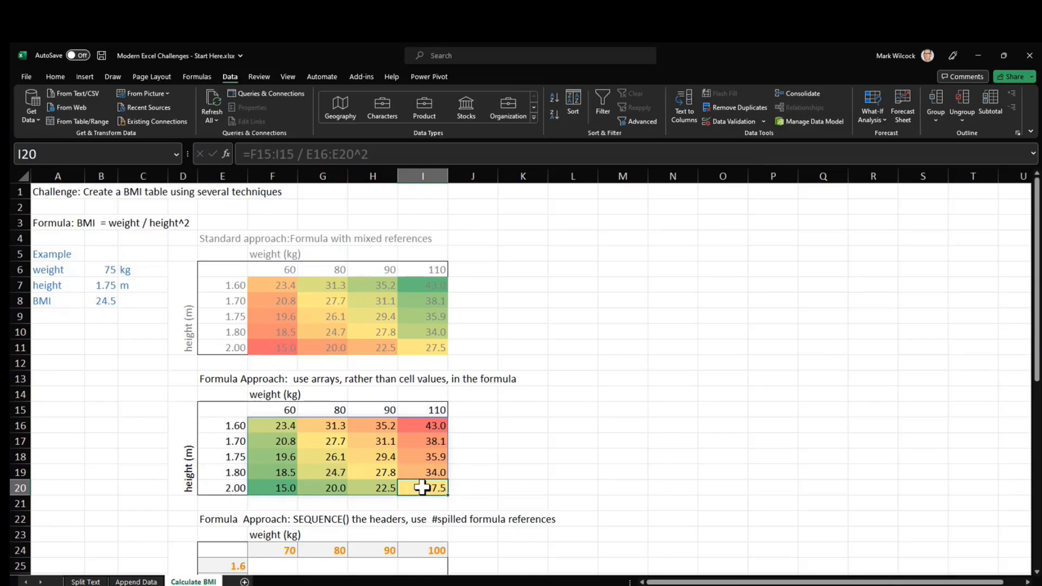
# Step: Examine the SEQUENCE header formulas in F24 and E25 and compare them with the typed headers in row 15
pyautogui.scroll(-3, 237, 473)
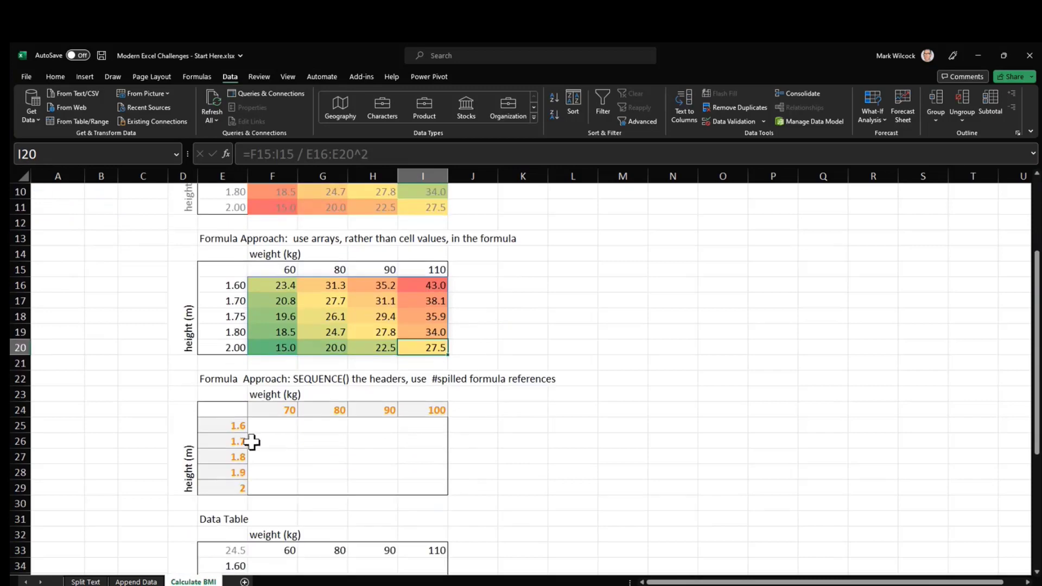
pyautogui.click(269, 411)
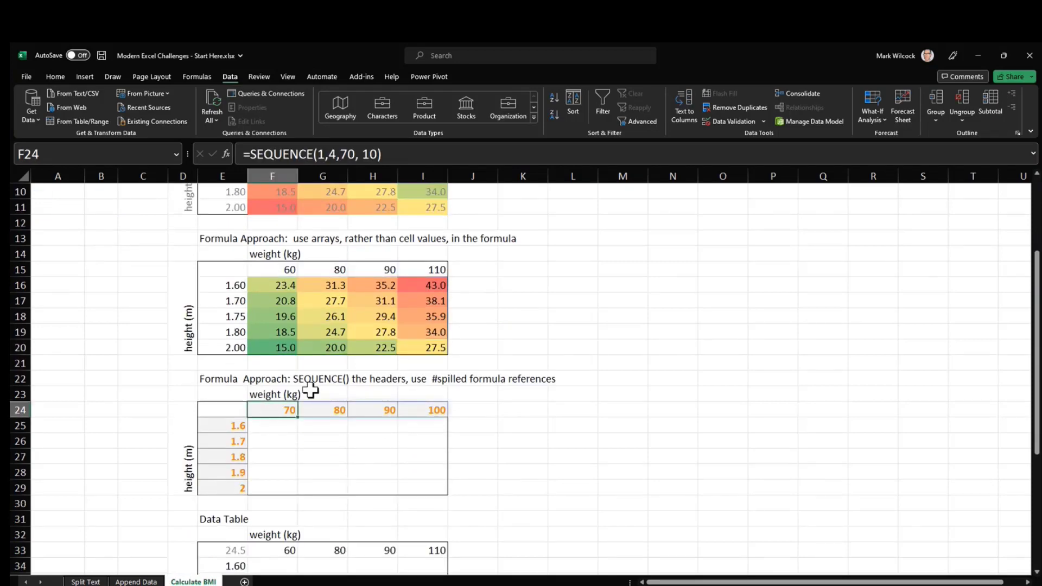
pyautogui.click(325, 270)
pyautogui.click(372, 269)
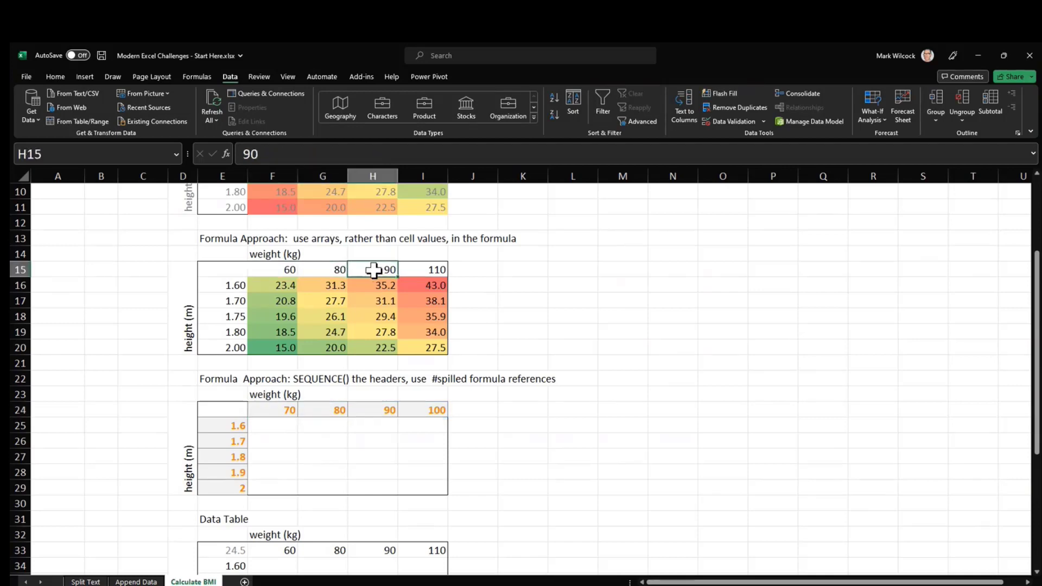
pyautogui.click(270, 409)
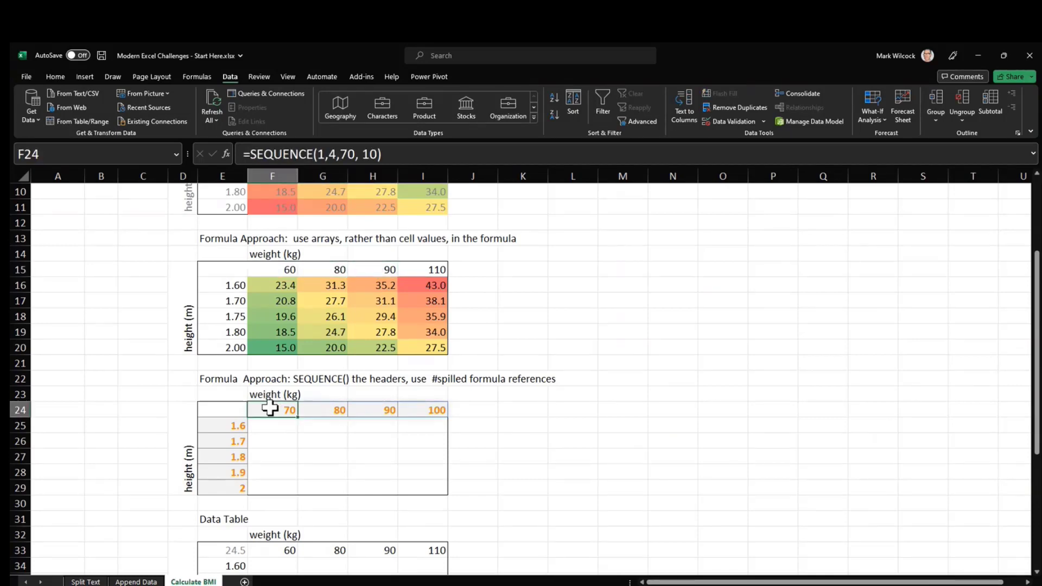
pyautogui.click(221, 429)
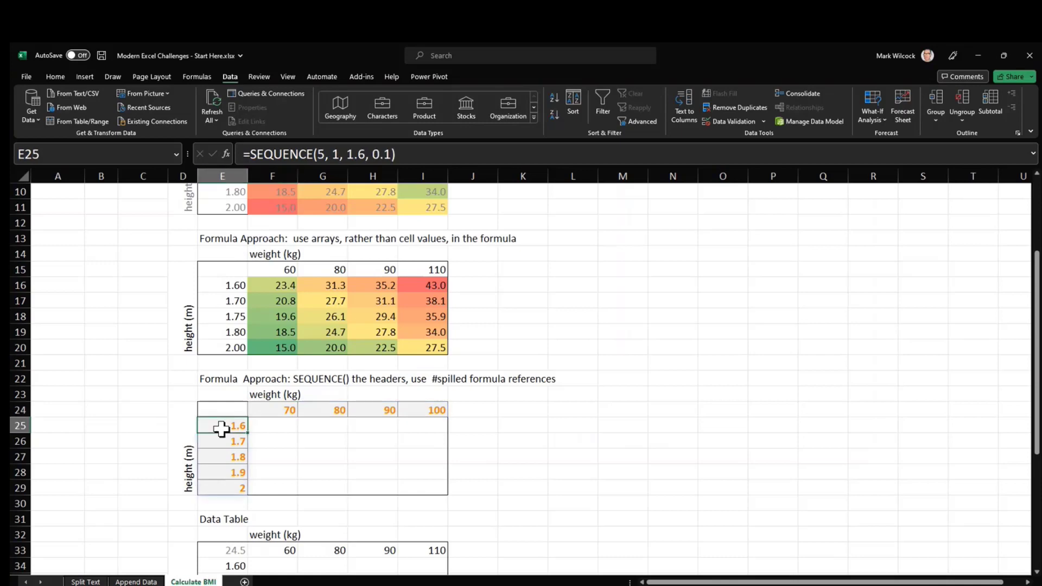
# Step: Enter =F24# / E25# ^2 in F25 to fill the third BMI table from the spilled headers
pyautogui.click(268, 427)
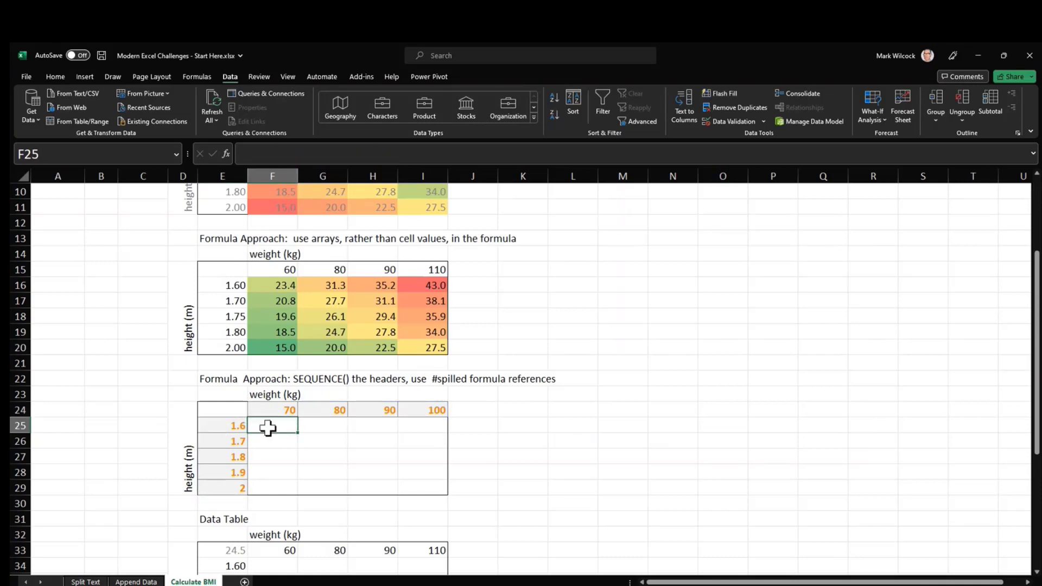
pyautogui.write('=')
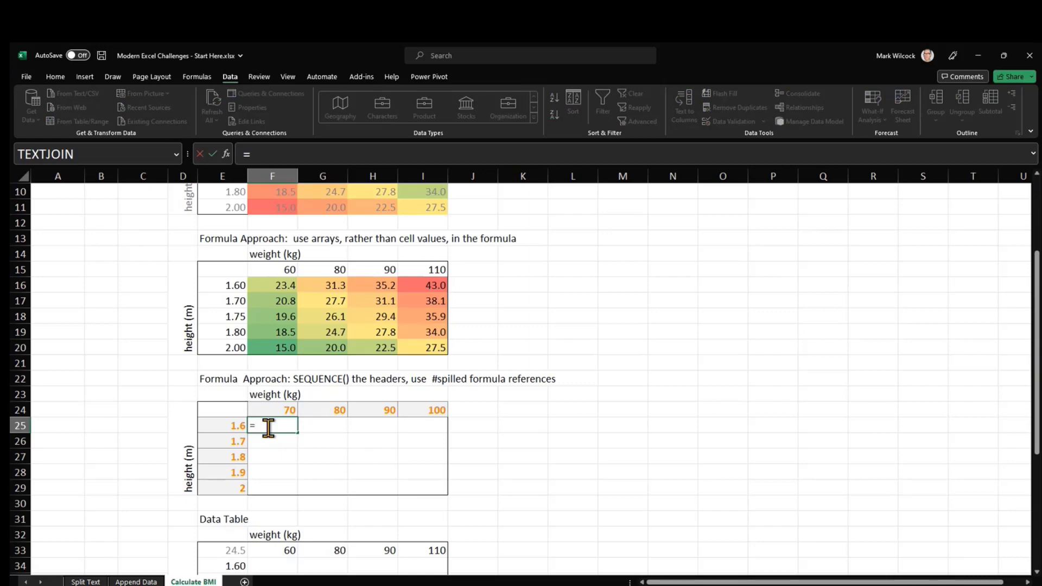
pyautogui.click(272, 410)
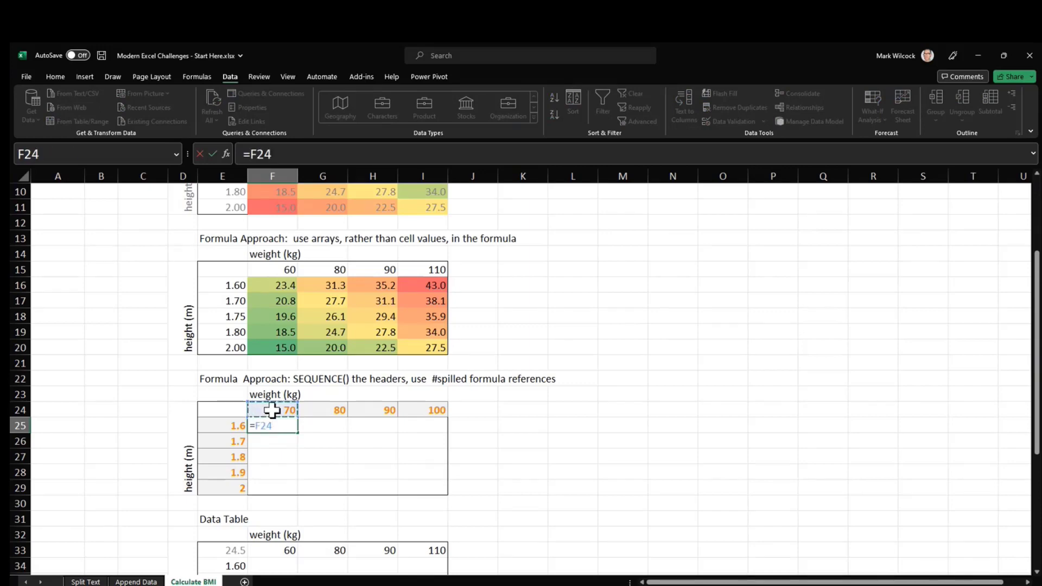
pyautogui.write('# /')
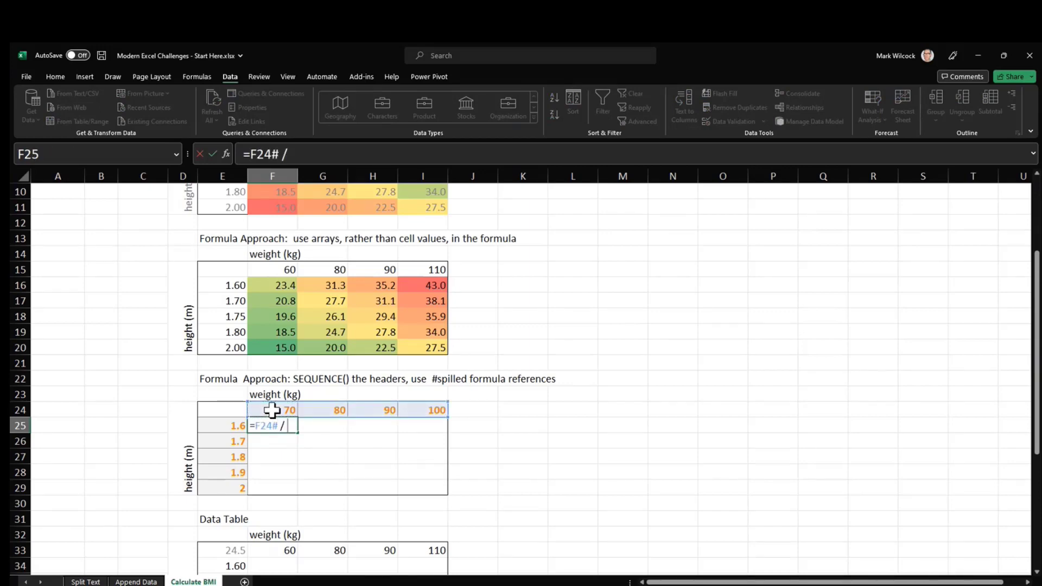
pyautogui.click(233, 425)
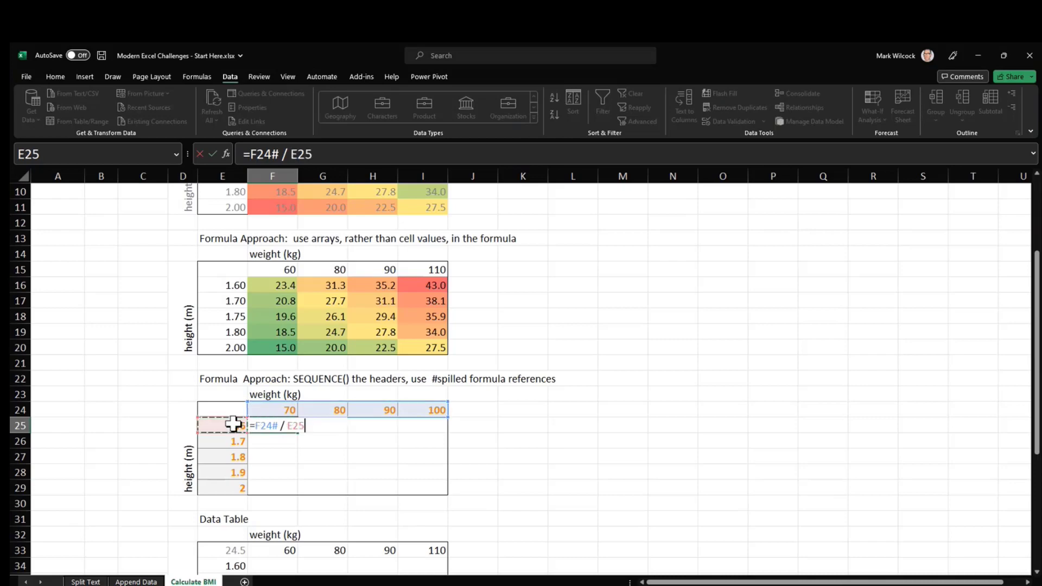
pyautogui.write('# ^2')
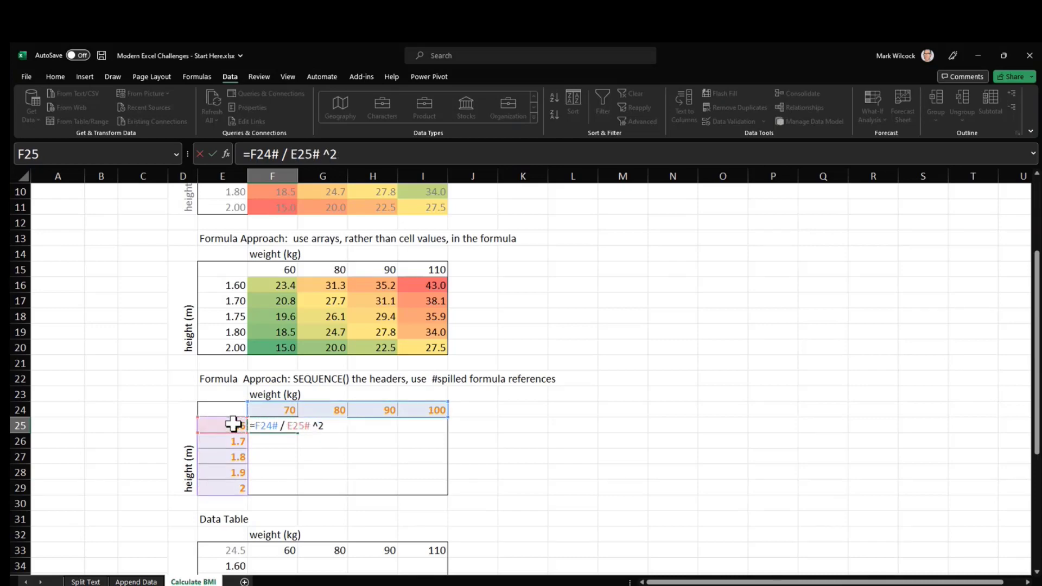
pyautogui.press('Return')
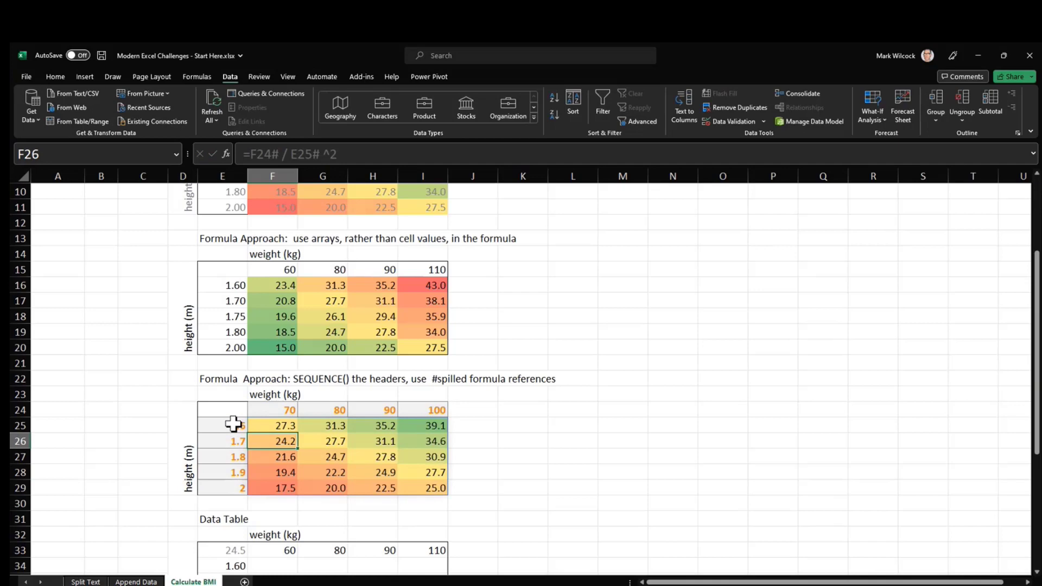